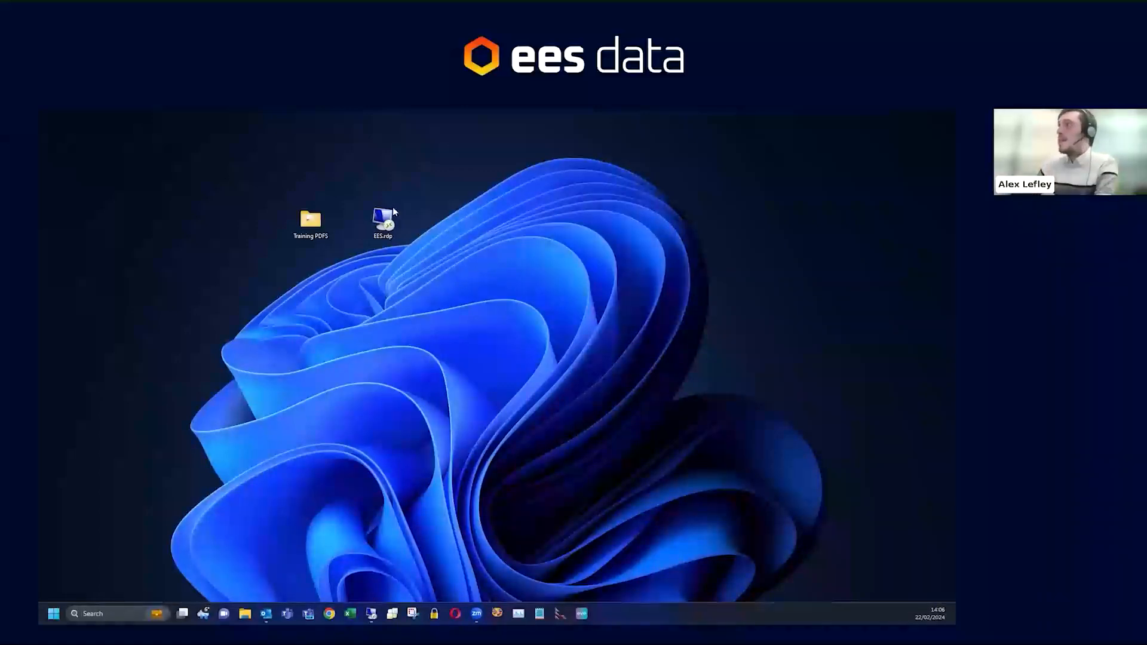
- Connect to the EES remote desktop and open the EES Estimating program
double_click(385, 221)
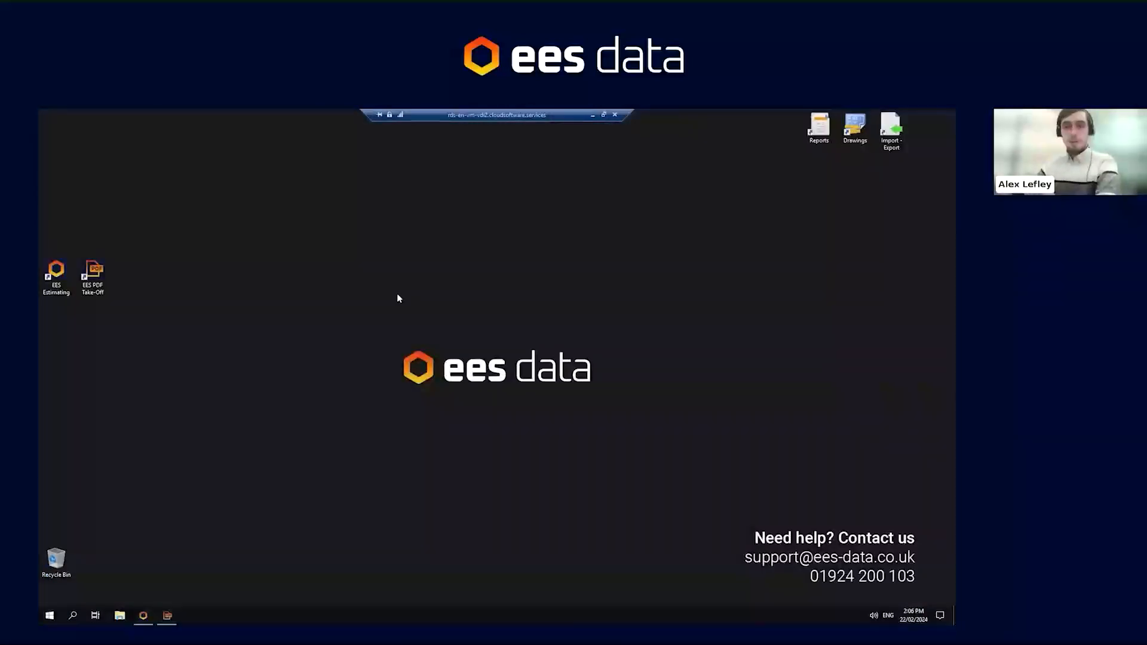
left_click_drag(360, 326, 615, 402)
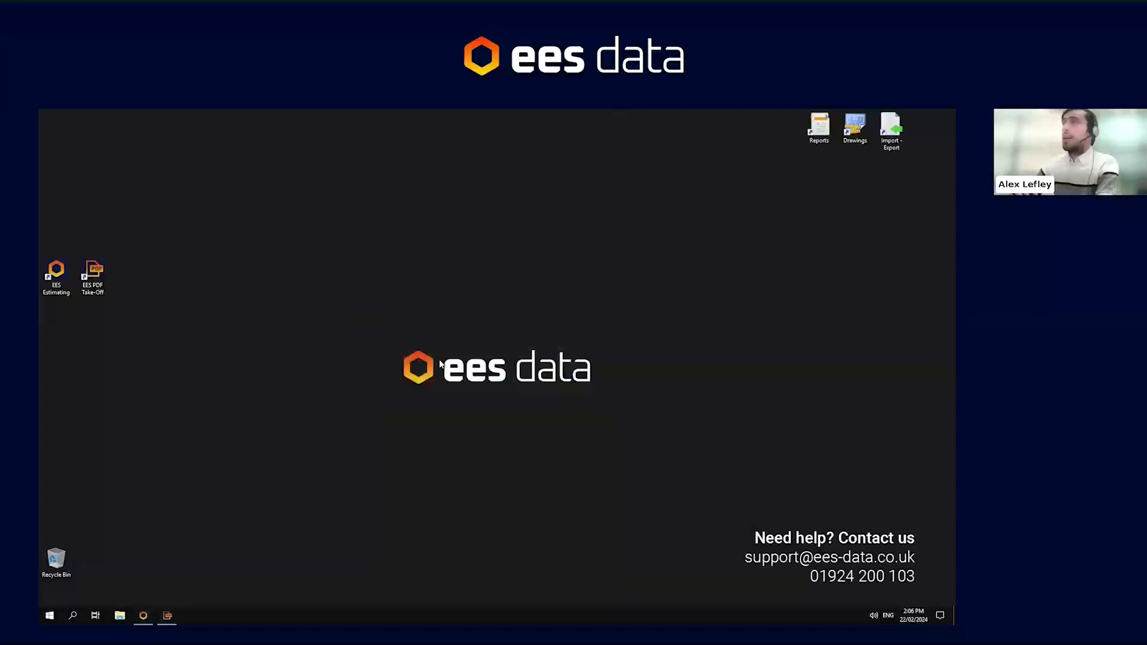
left_click_drag(725, 509, 938, 595)
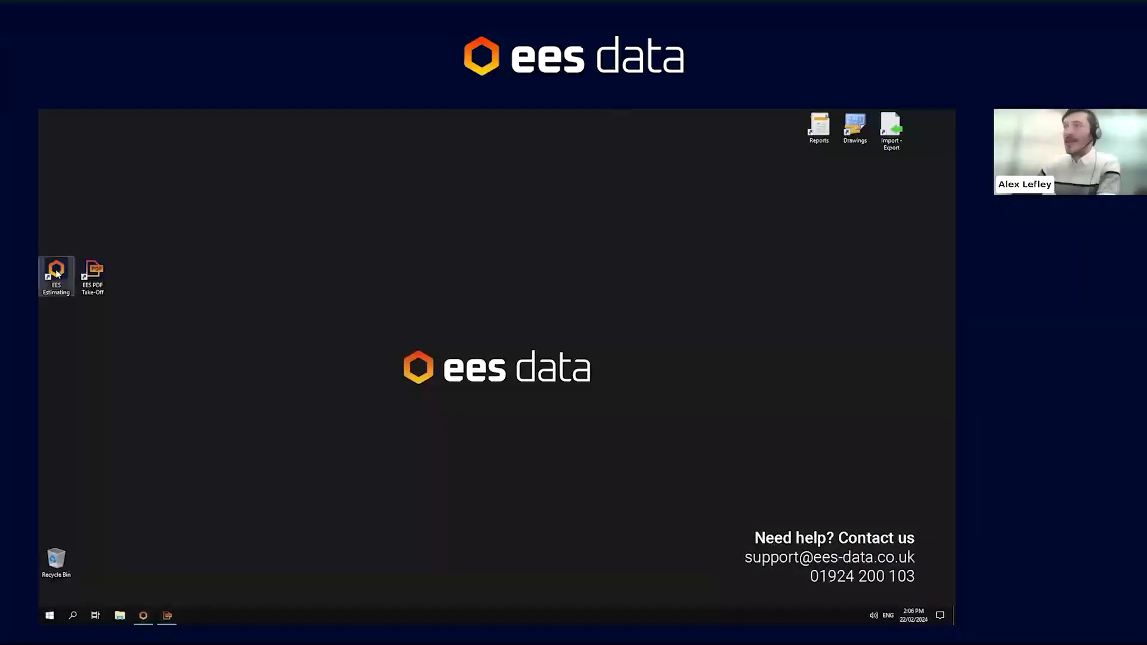
left_click(92, 274)
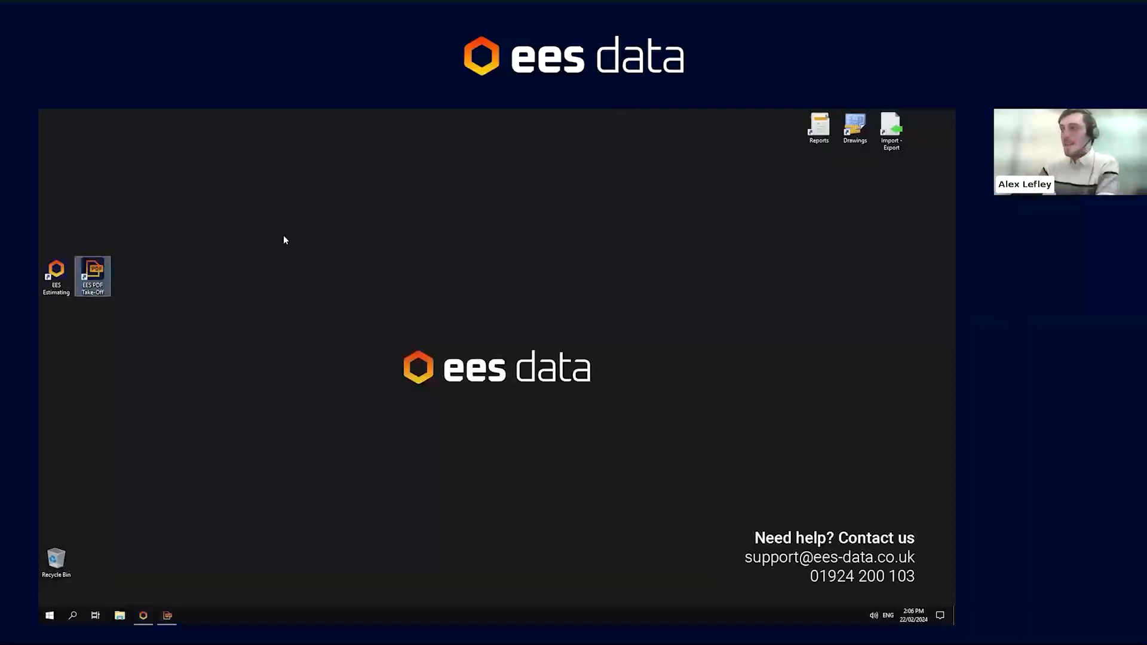
left_click(144, 615)
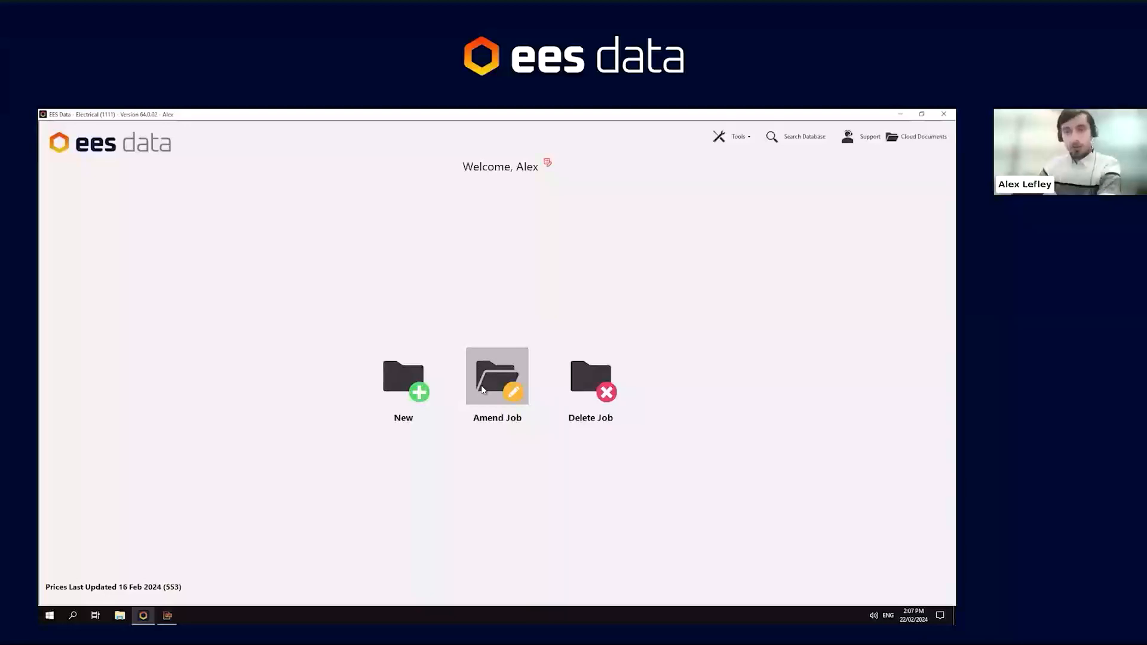
- Open the Tools menu to view its options, then close it
left_click(739, 136)
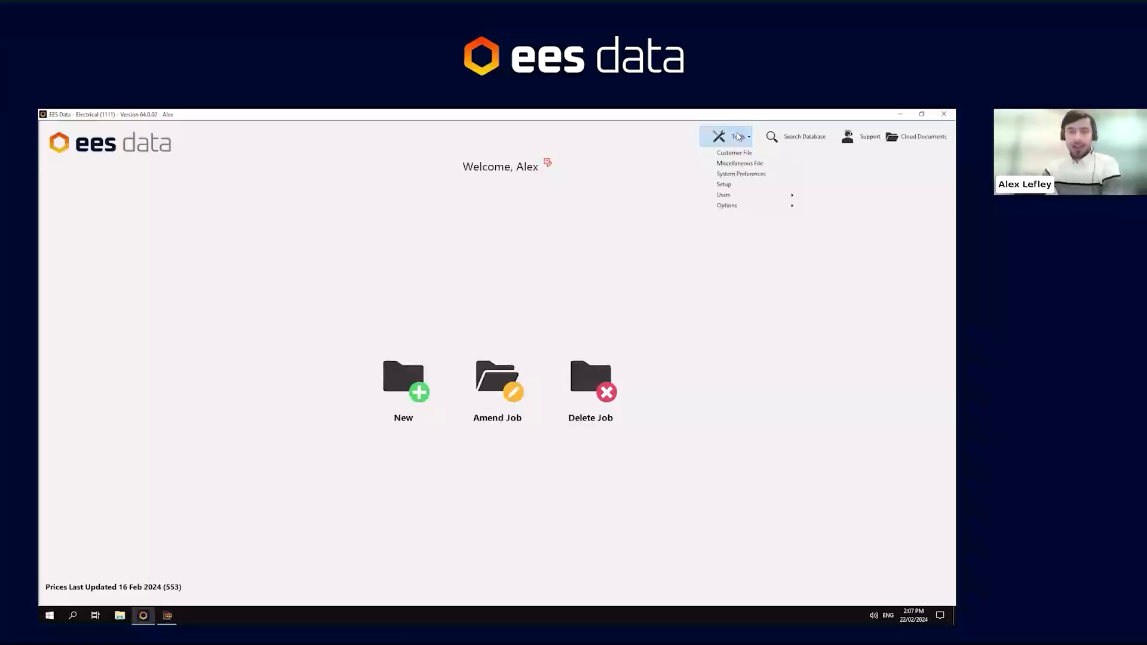
left_click(738, 136)
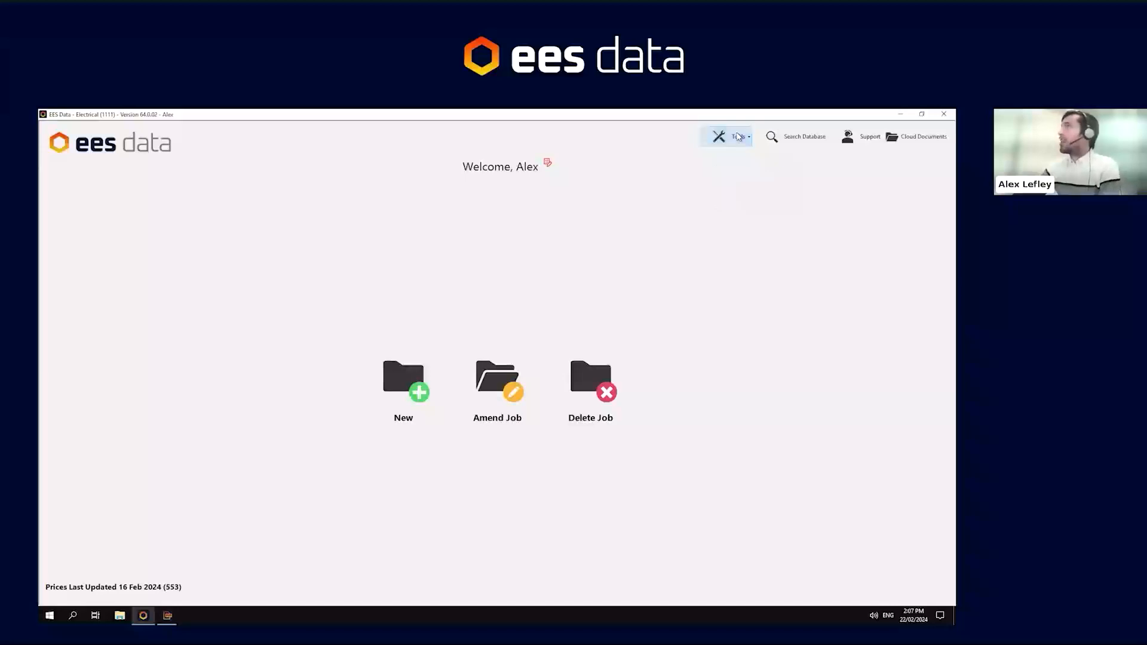
- Search the database for product code k2747 and close its component details
left_click(775, 136)
left_click(465, 354)
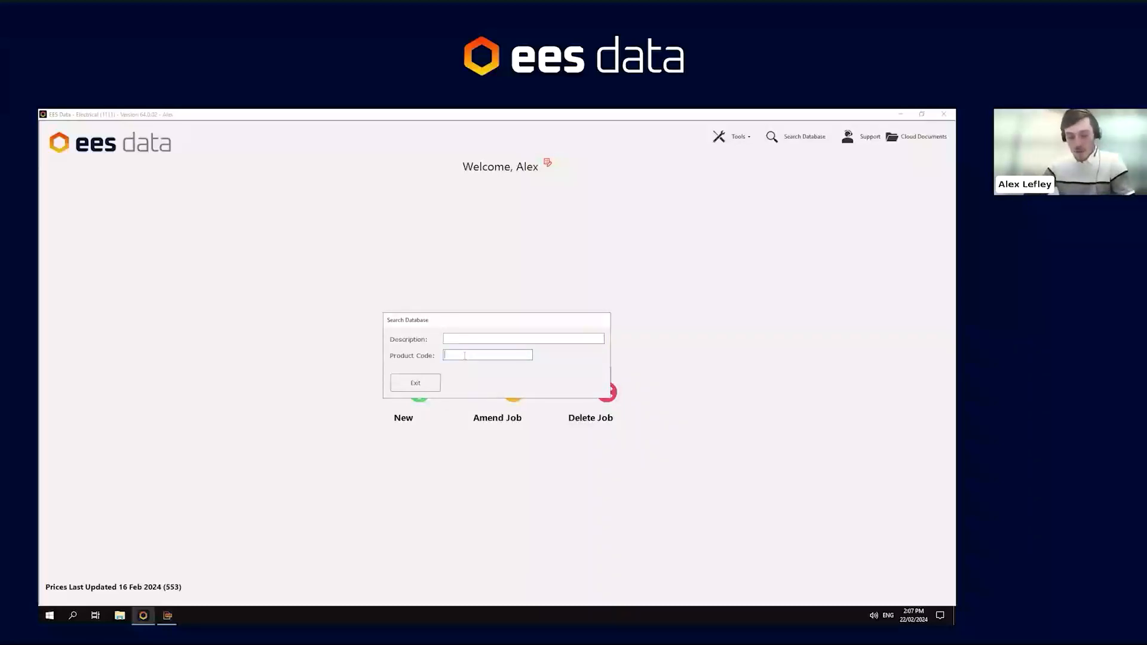
type("k2747whi")
key("Return")
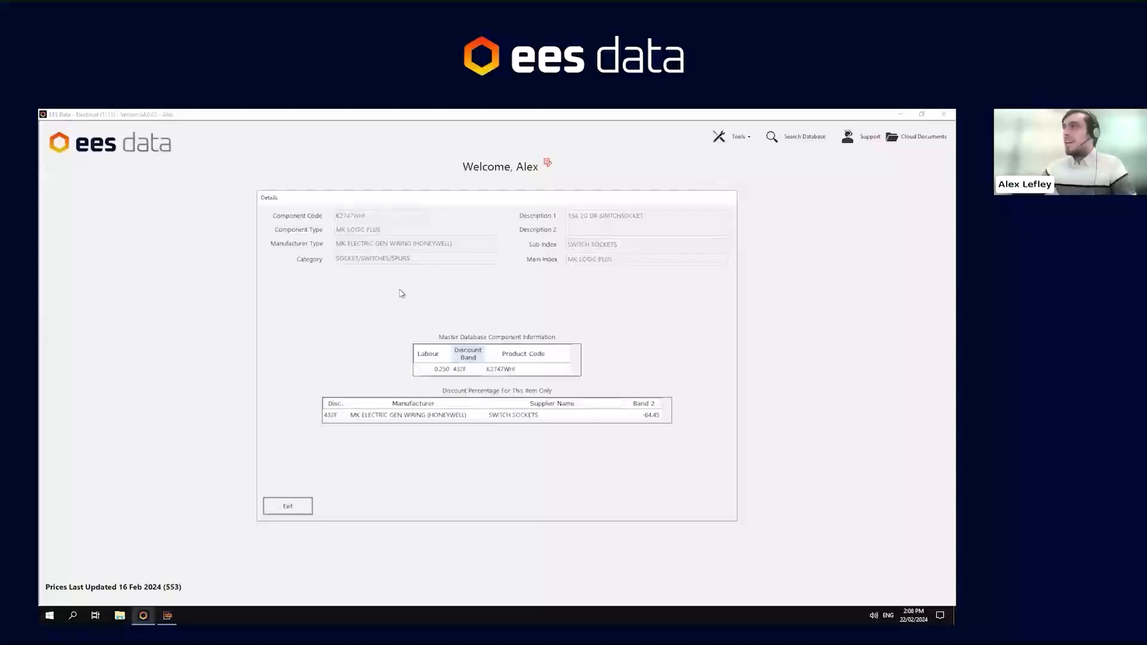
left_click(287, 508)
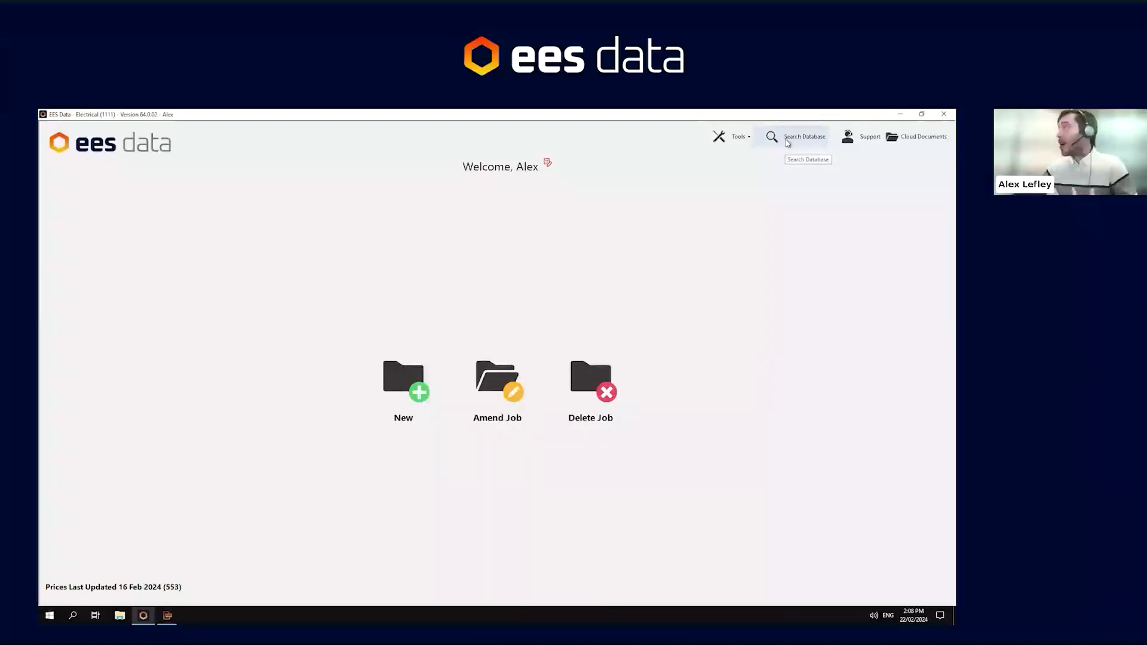
- Open the support contact details and close them
left_click(868, 140)
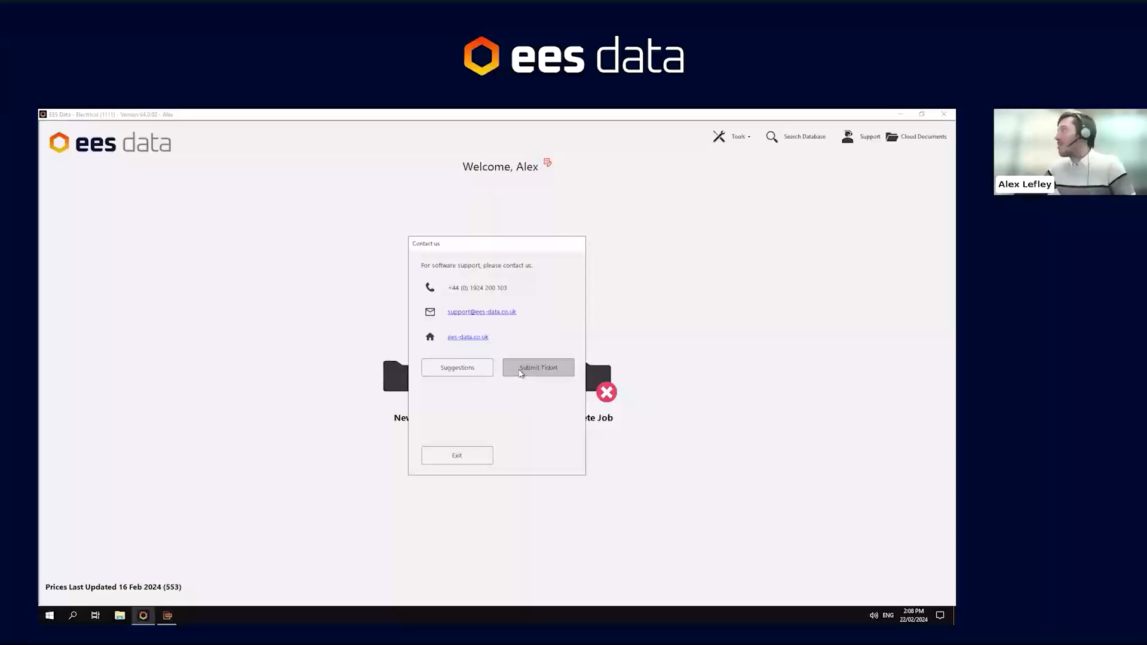
left_click(457, 455)
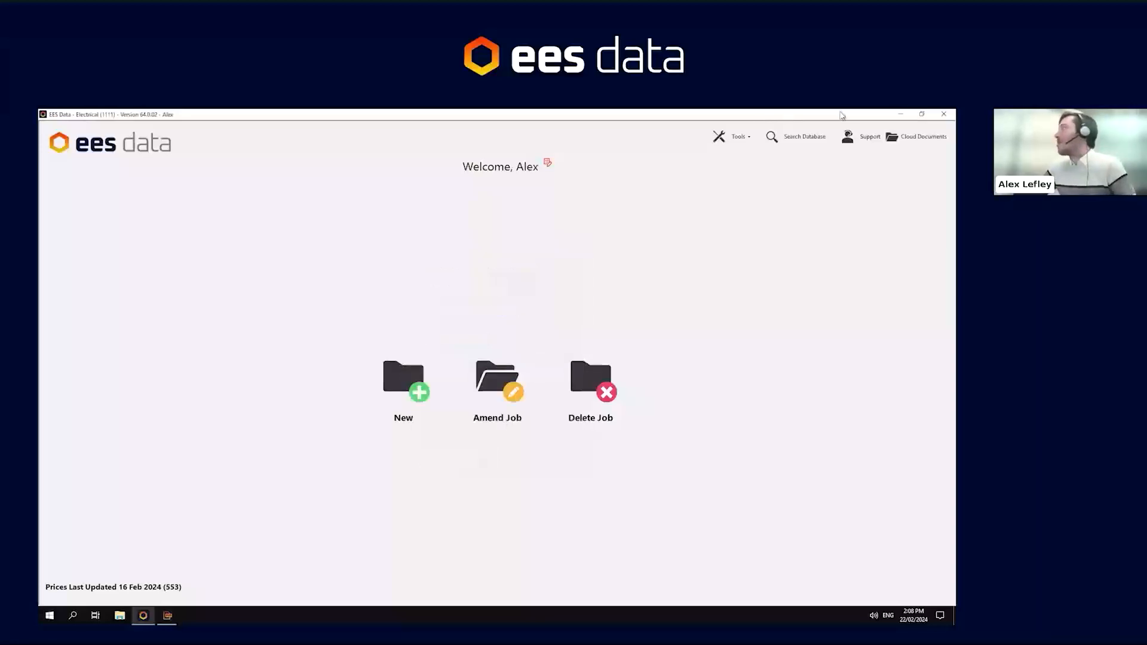
- Open the cloud documents and browse into the Documents and Drawings folders
left_click(893, 142)
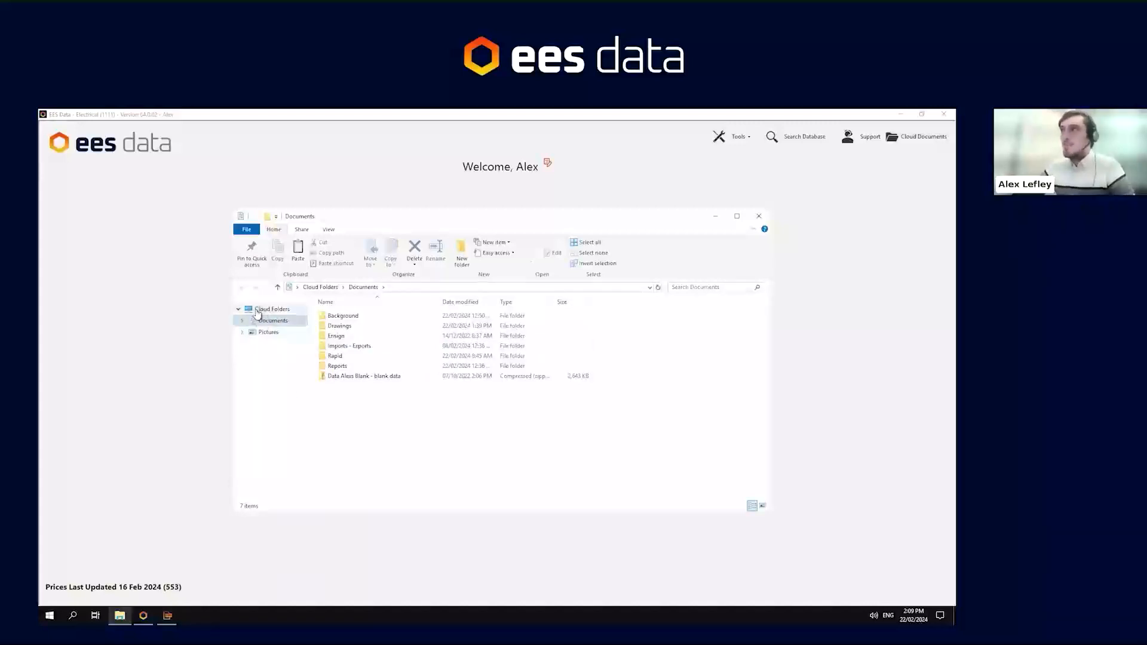
left_click(270, 320)
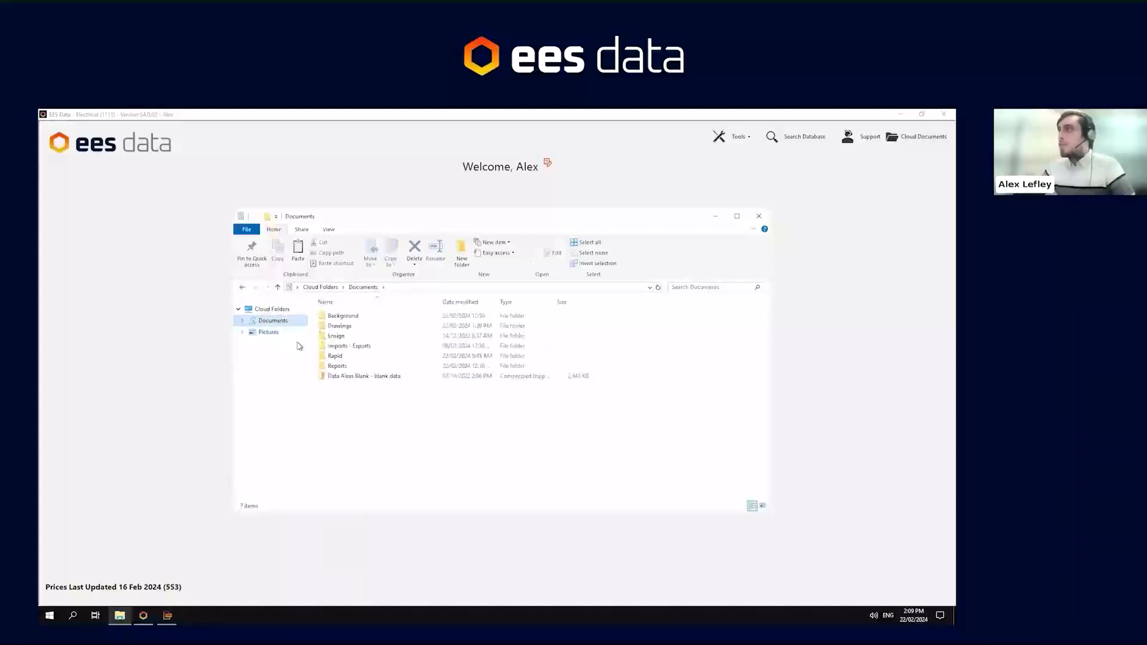
double_click(339, 325)
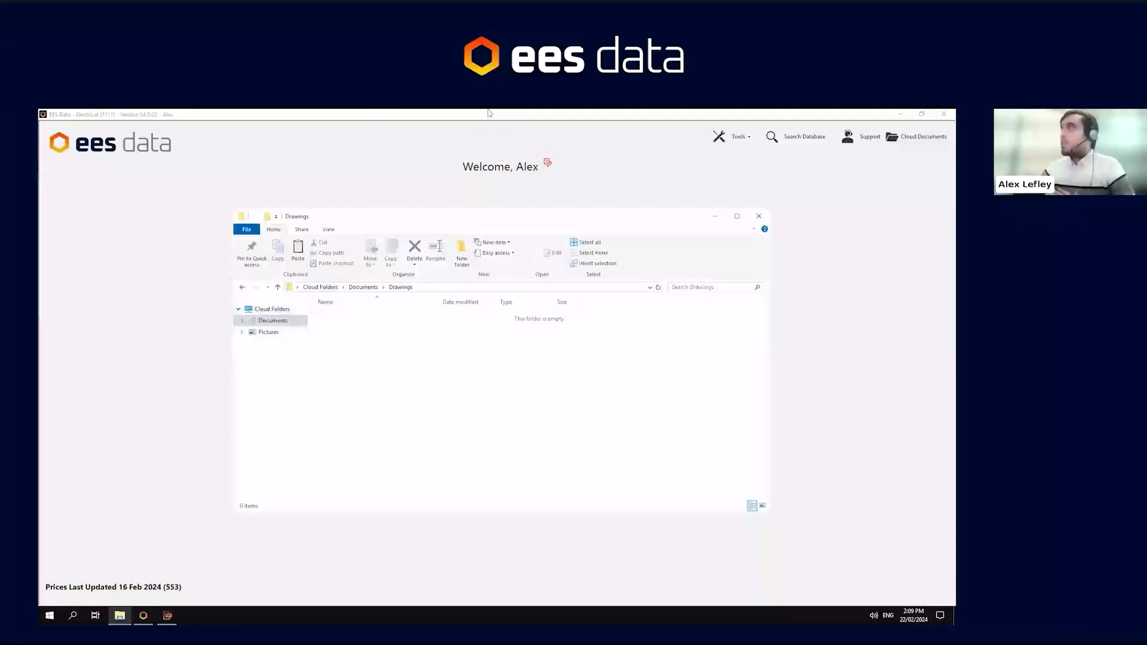
left_click(594, 116)
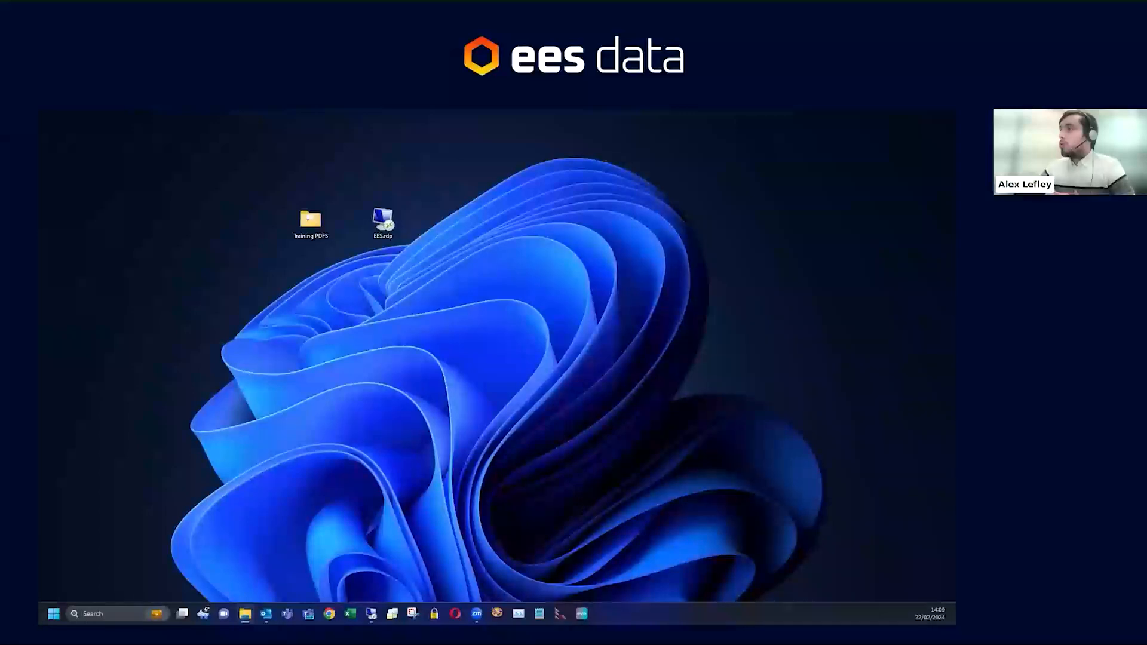
left_click_drag(39, 149, 807, 144)
left_click(887, 156)
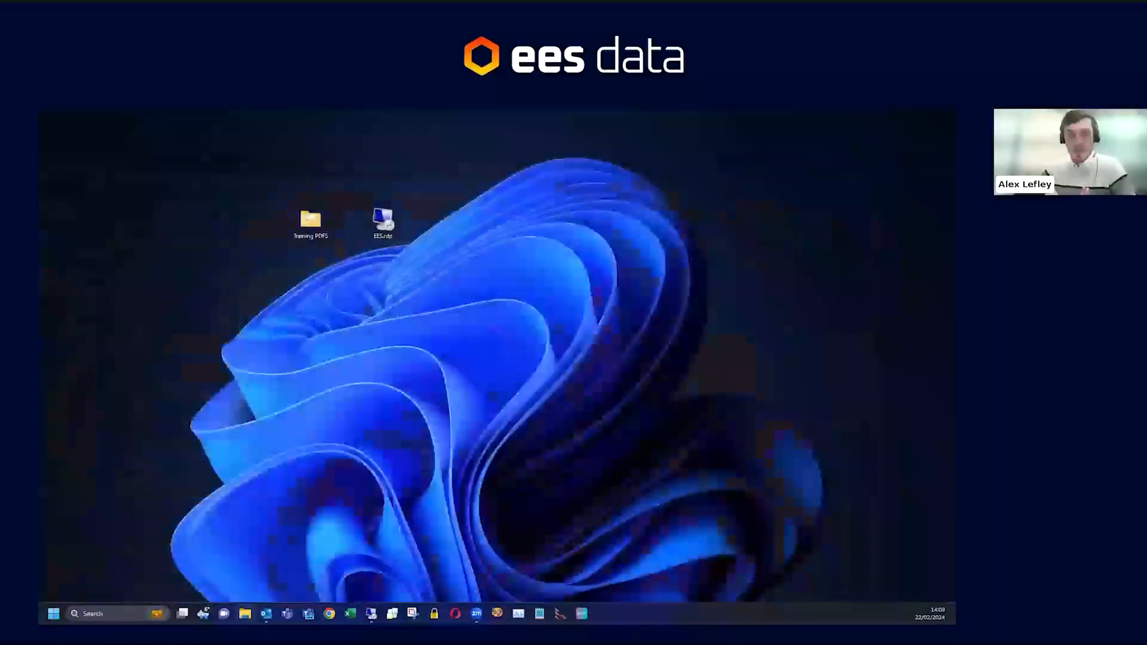
left_click(371, 614)
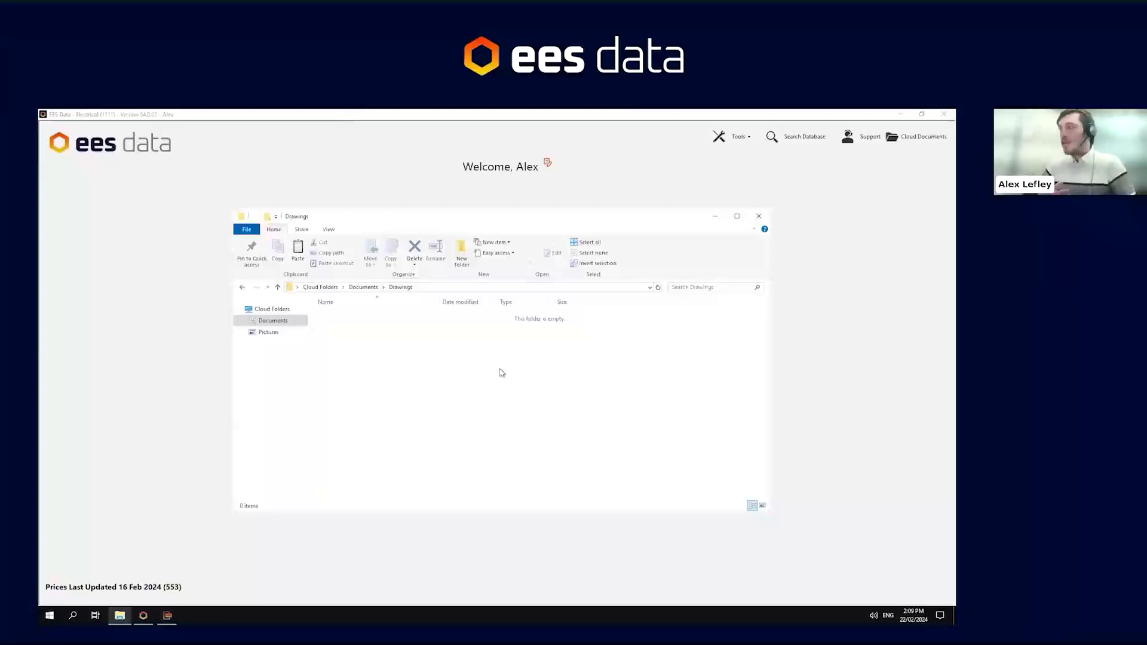
- Close the cloud documents folder window
left_click(757, 216)
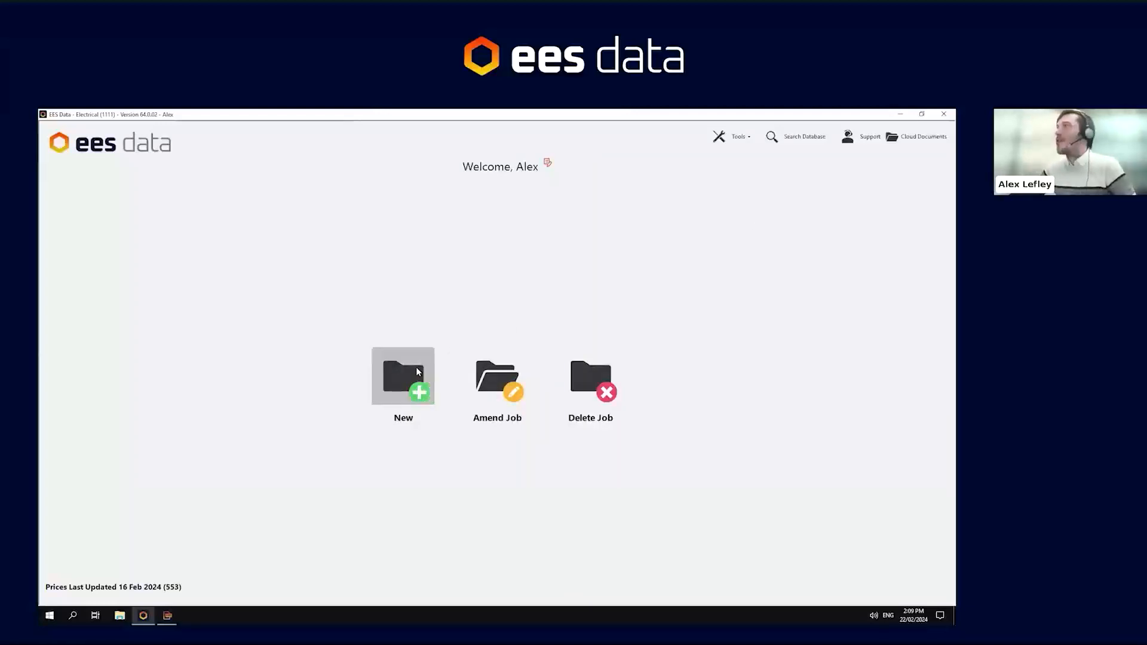
- Start a new job with job code Q24-056 and job name EES Training
left_click(384, 372)
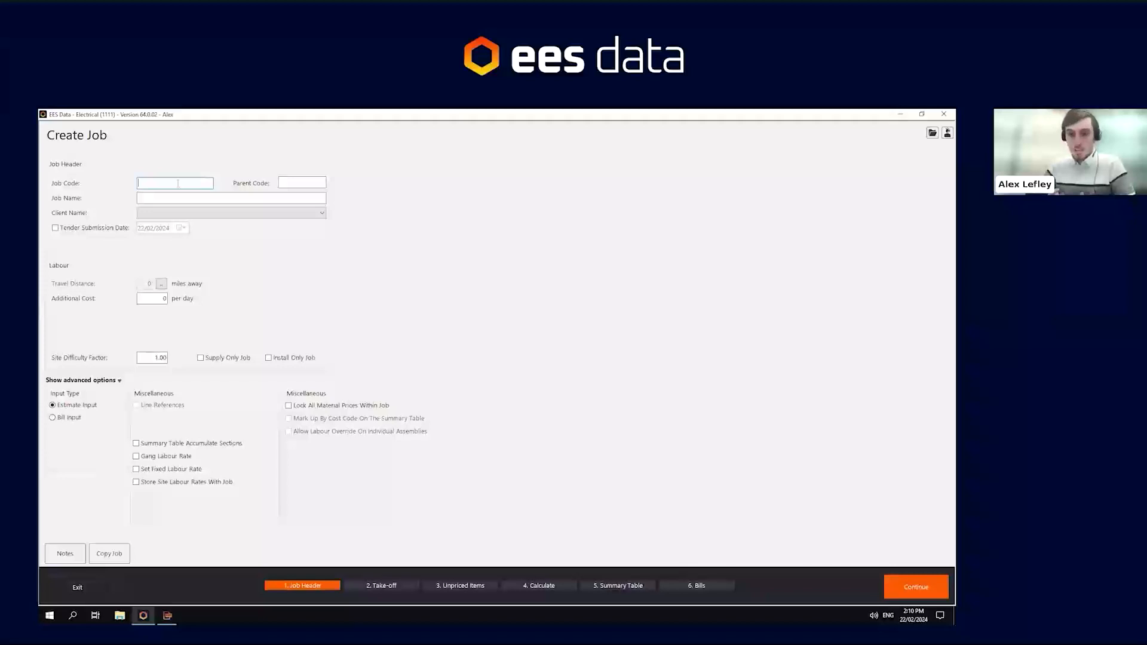
type("Q24")
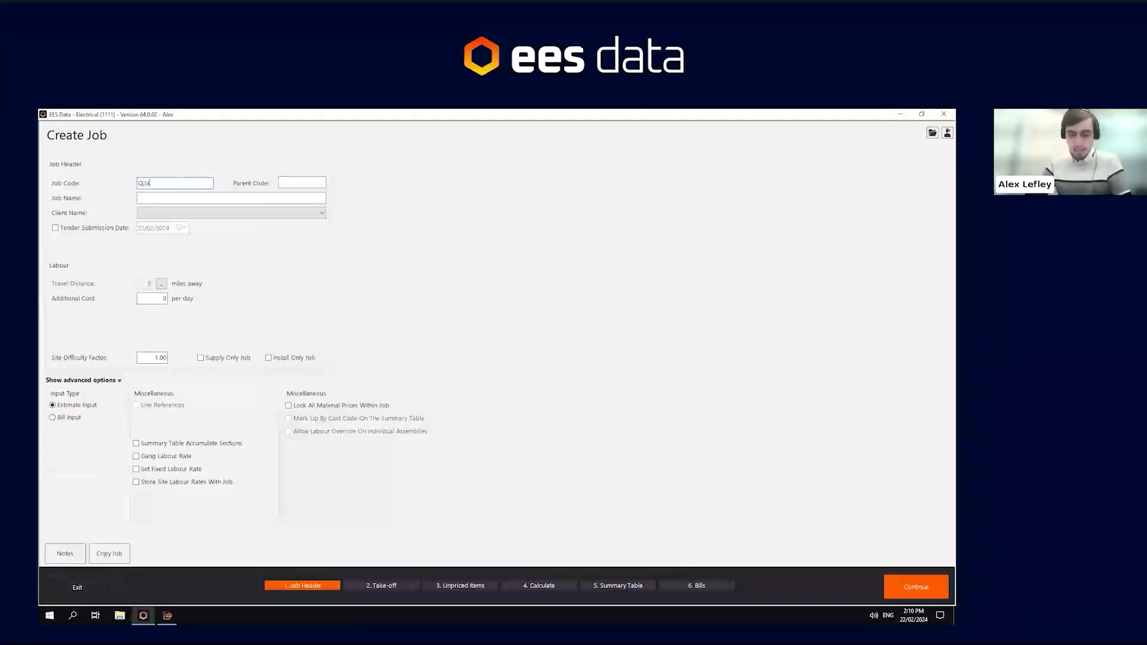
type("-056")
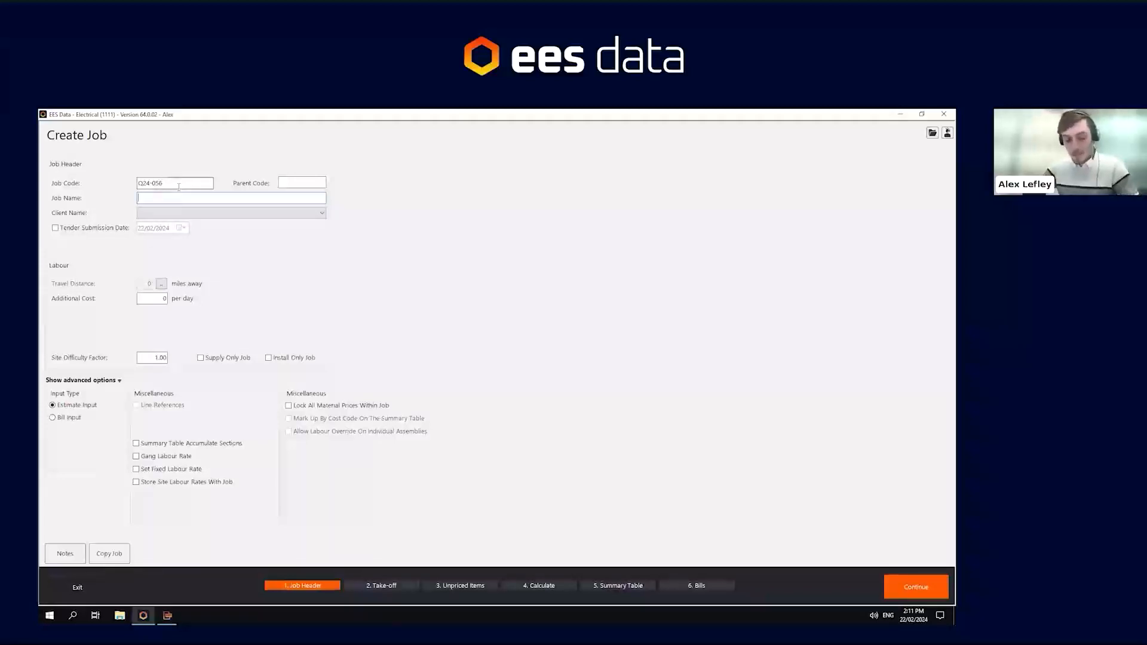
type("EES Training")
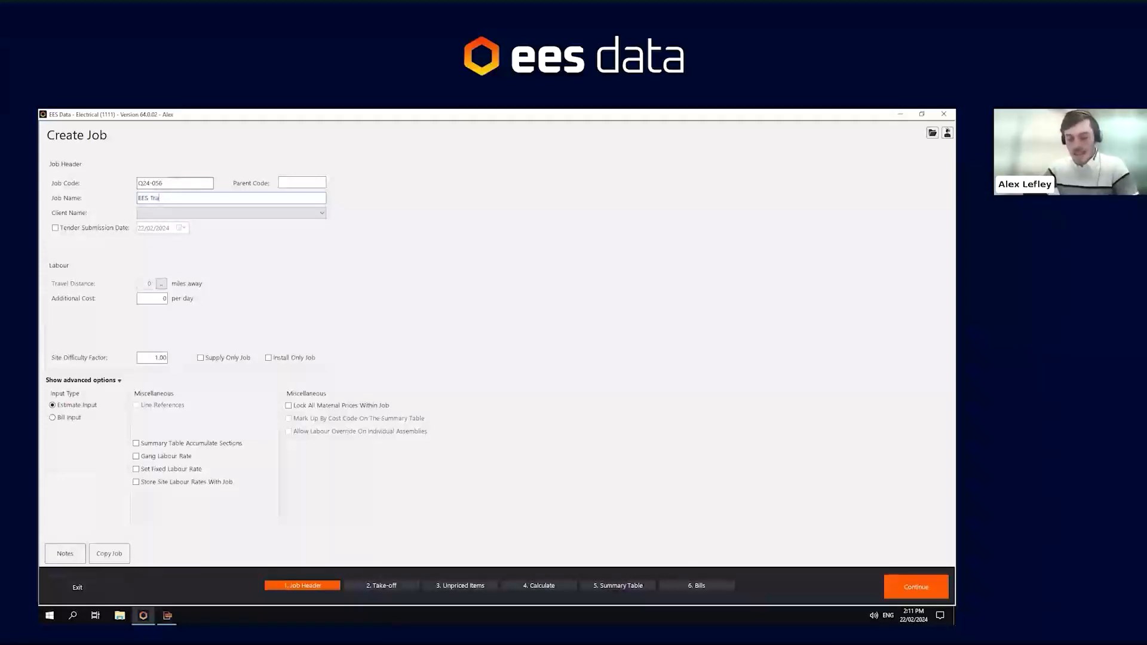
left_click(177, 214)
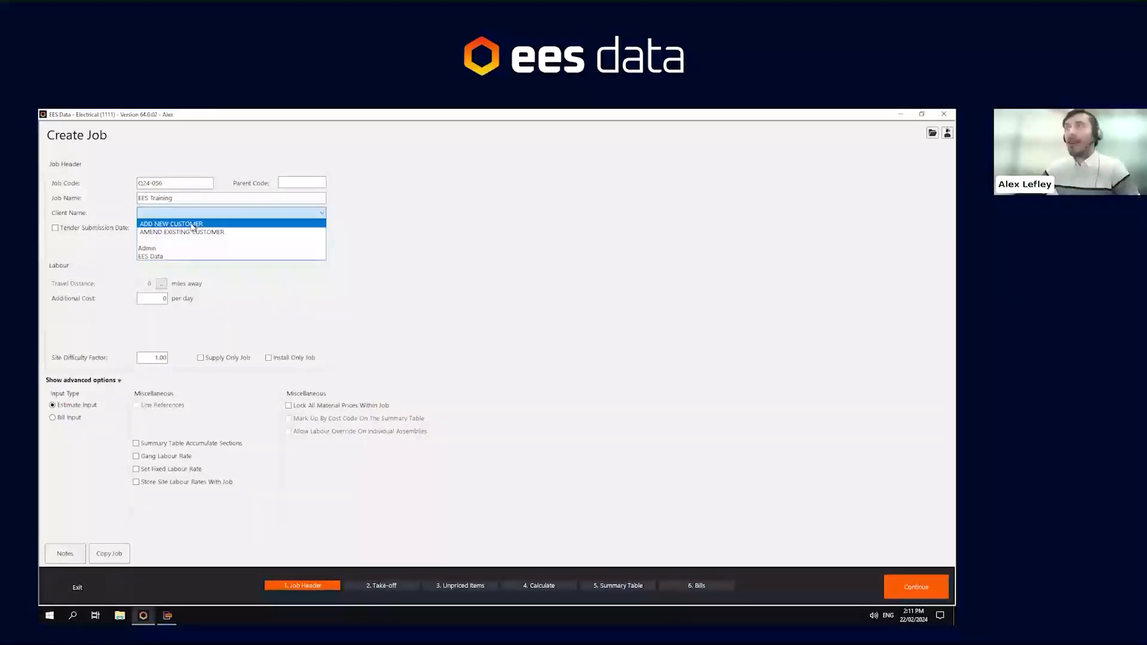
left_click(192, 224)
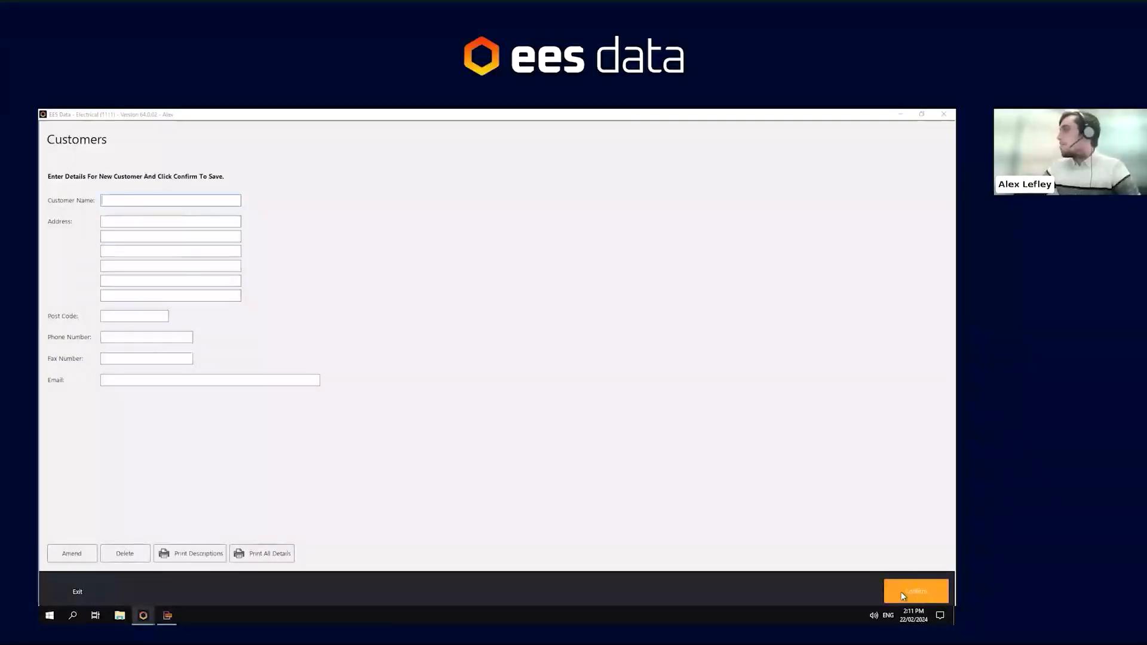
left_click(76, 580)
- Set the job's client name to EES Data
left_click(178, 213)
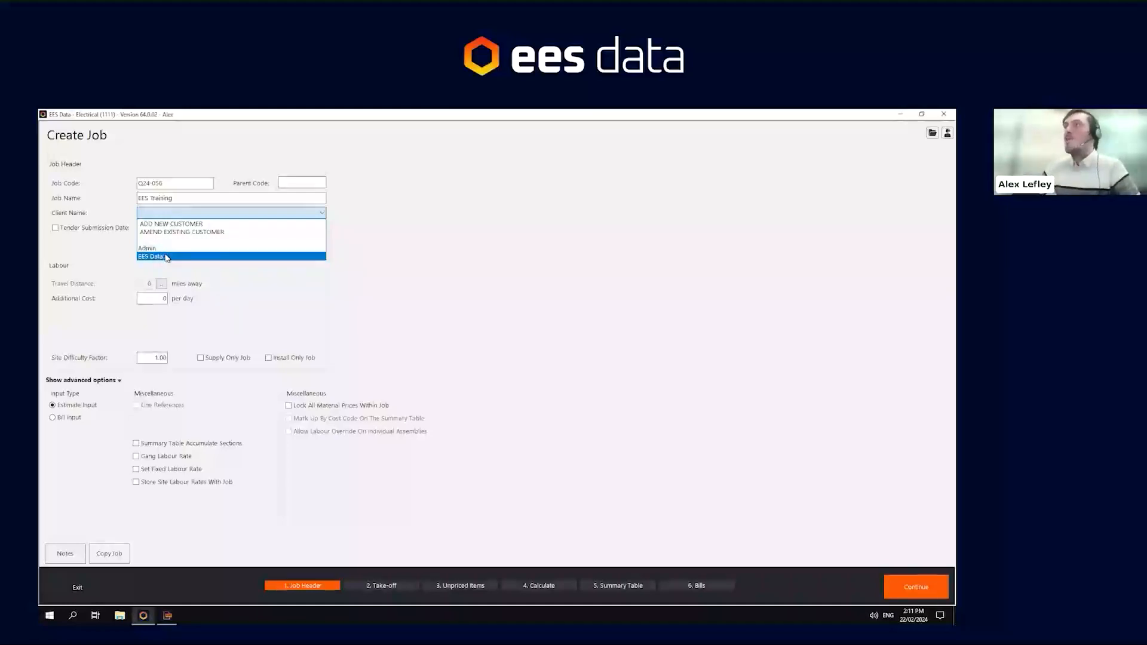
left_click(167, 257)
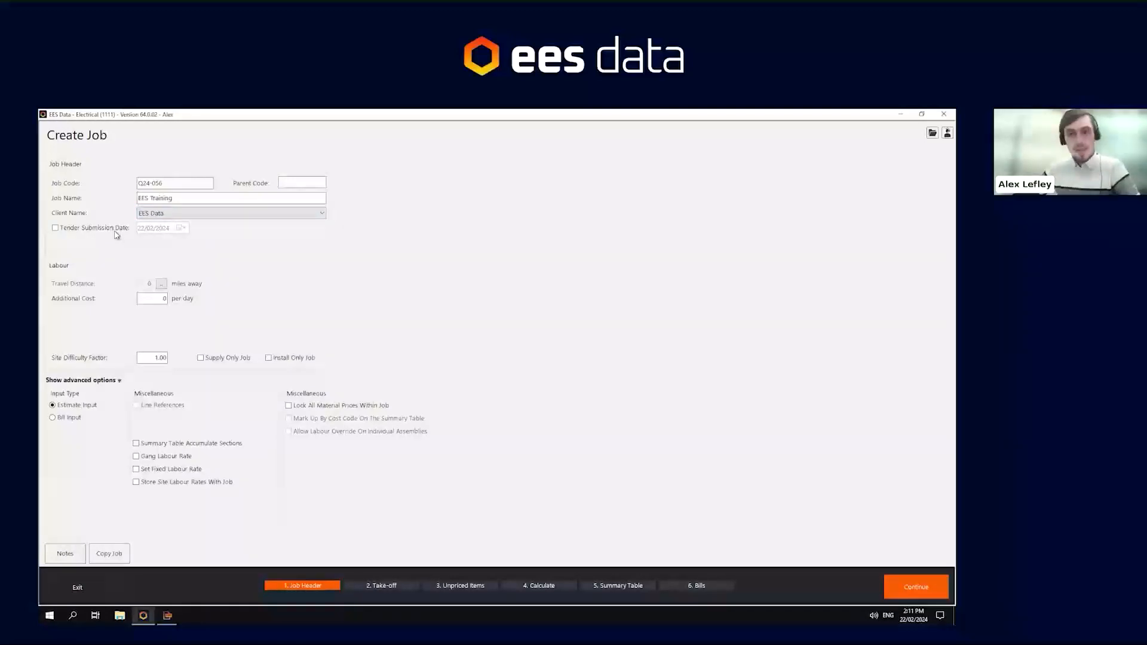
- Enable the tender submission date and set it to 28/02/2024
left_click(71, 232)
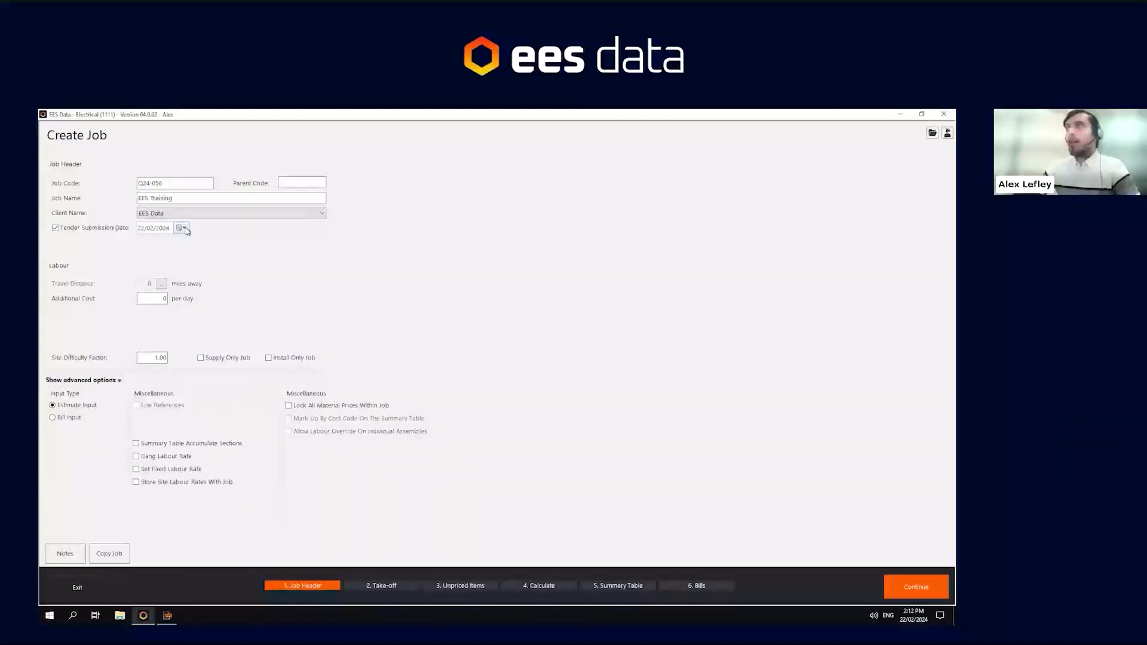
left_click(185, 229)
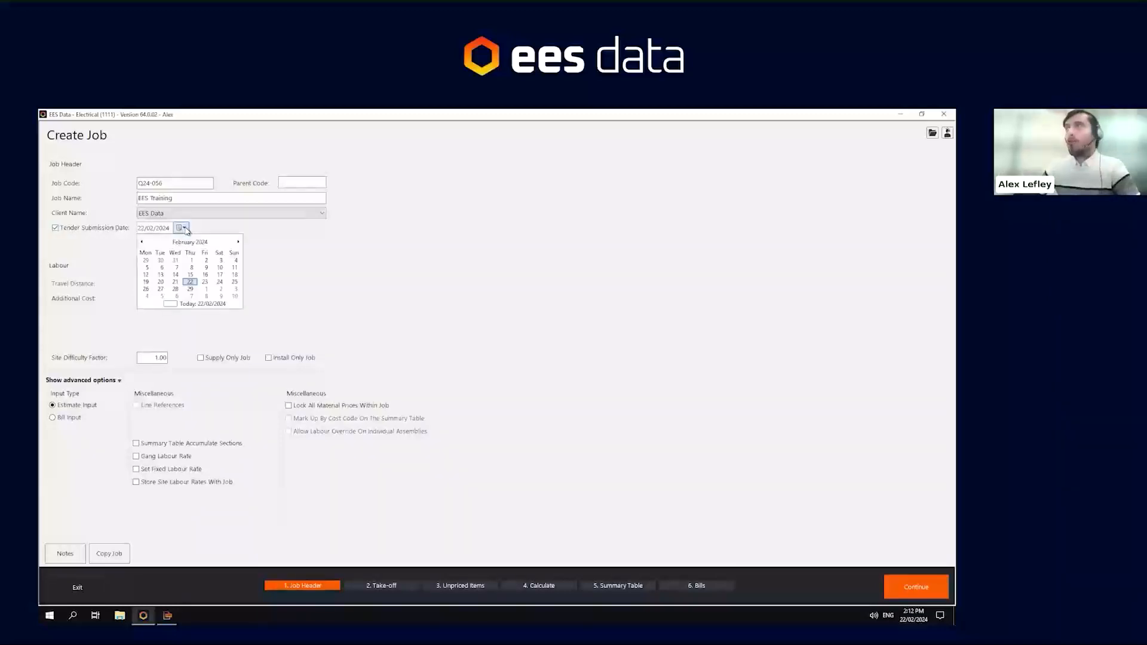
left_click(175, 290)
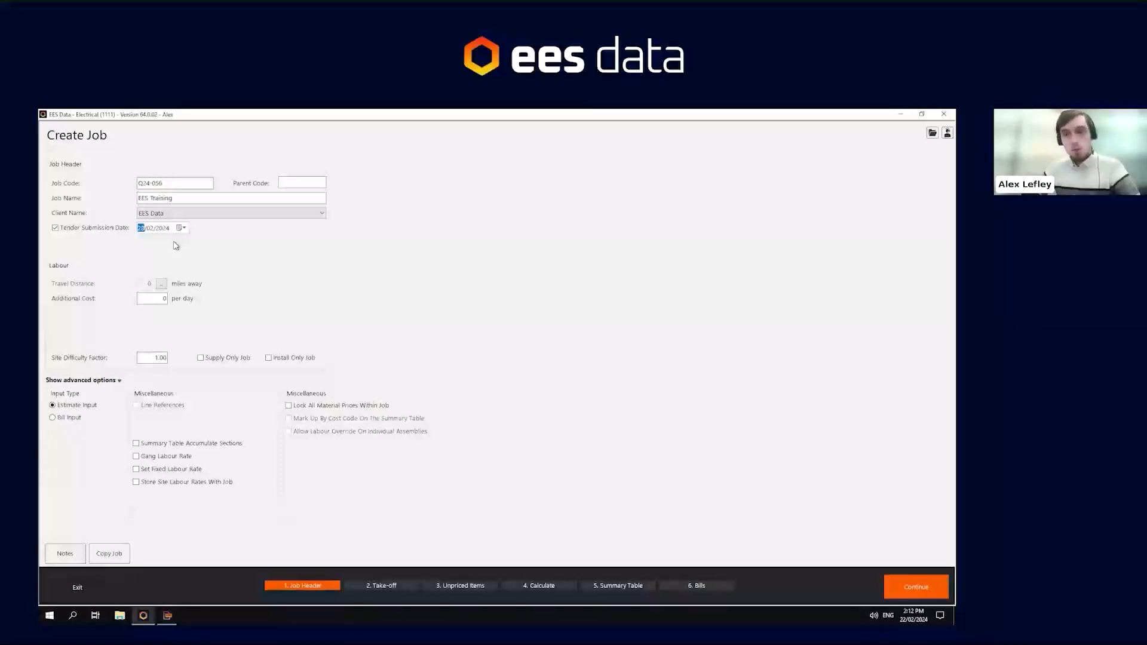
left_click(282, 179)
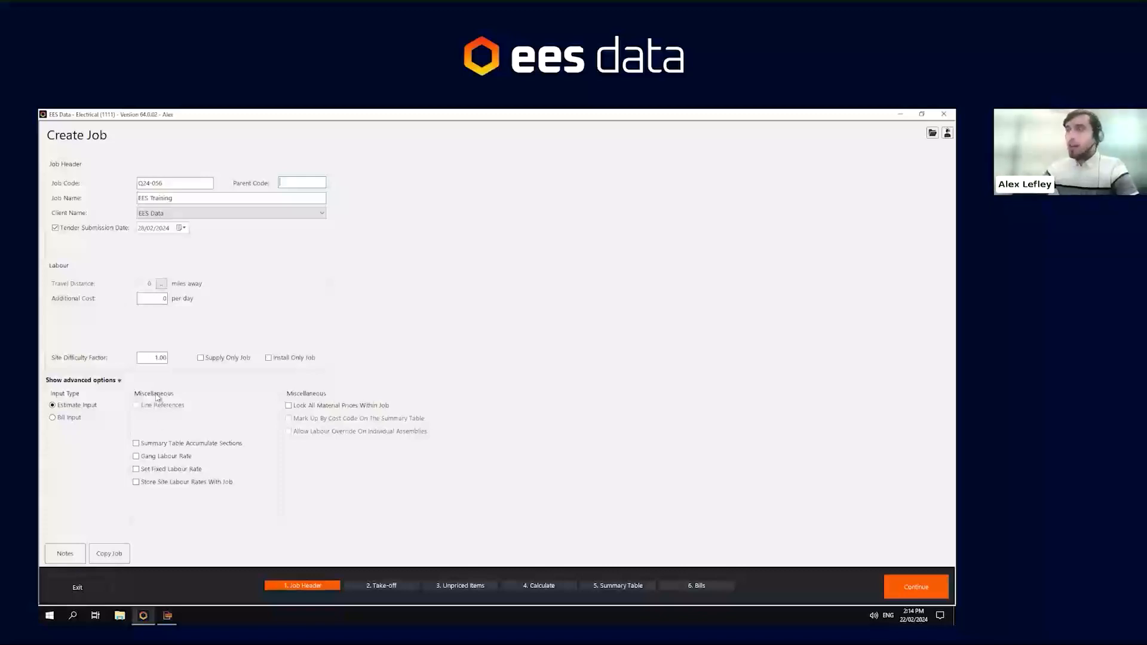
- Turn on Set Fixed Labour Rate, review the site labour rates table, then switch the fixed labour rate off again
left_click(163, 475)
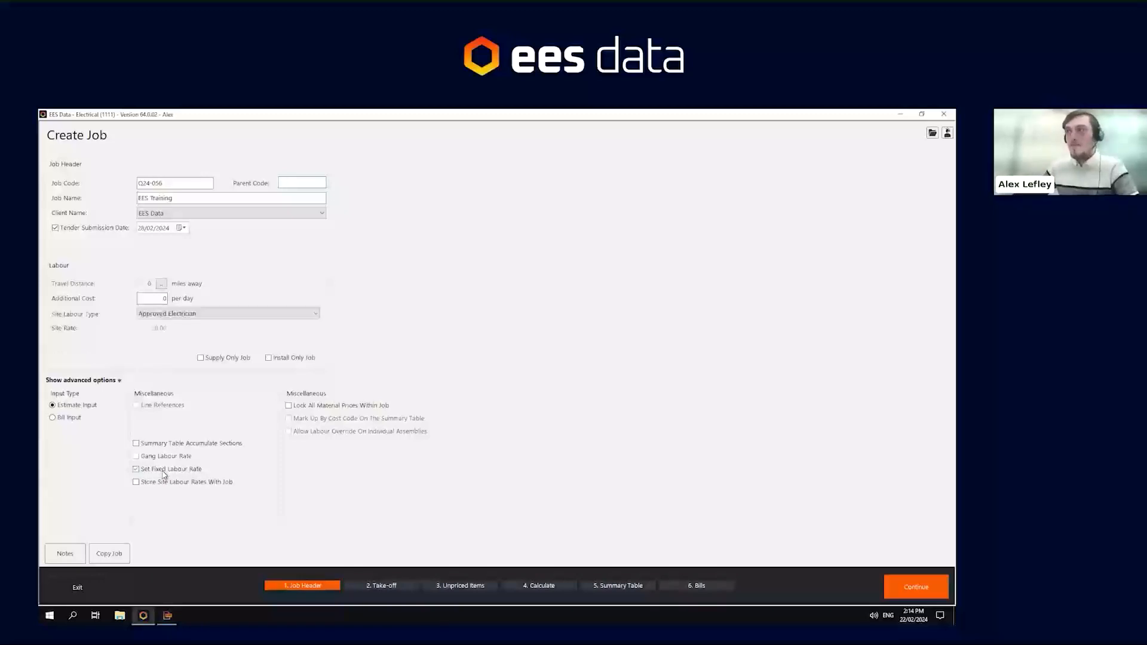
left_click(194, 315)
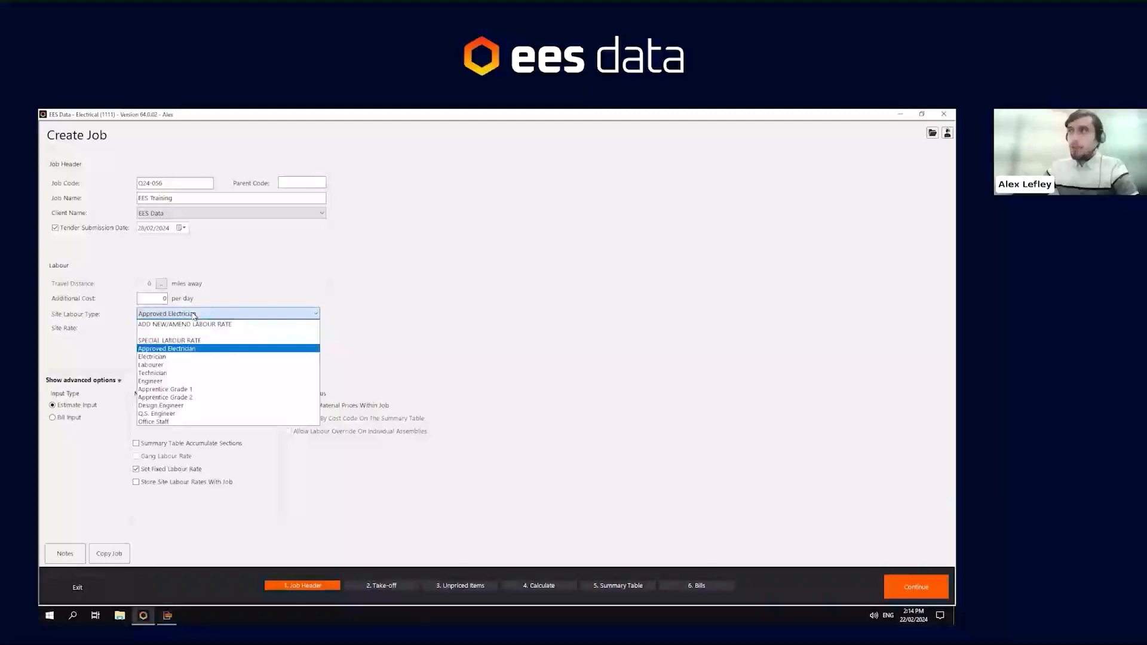
left_click(195, 324)
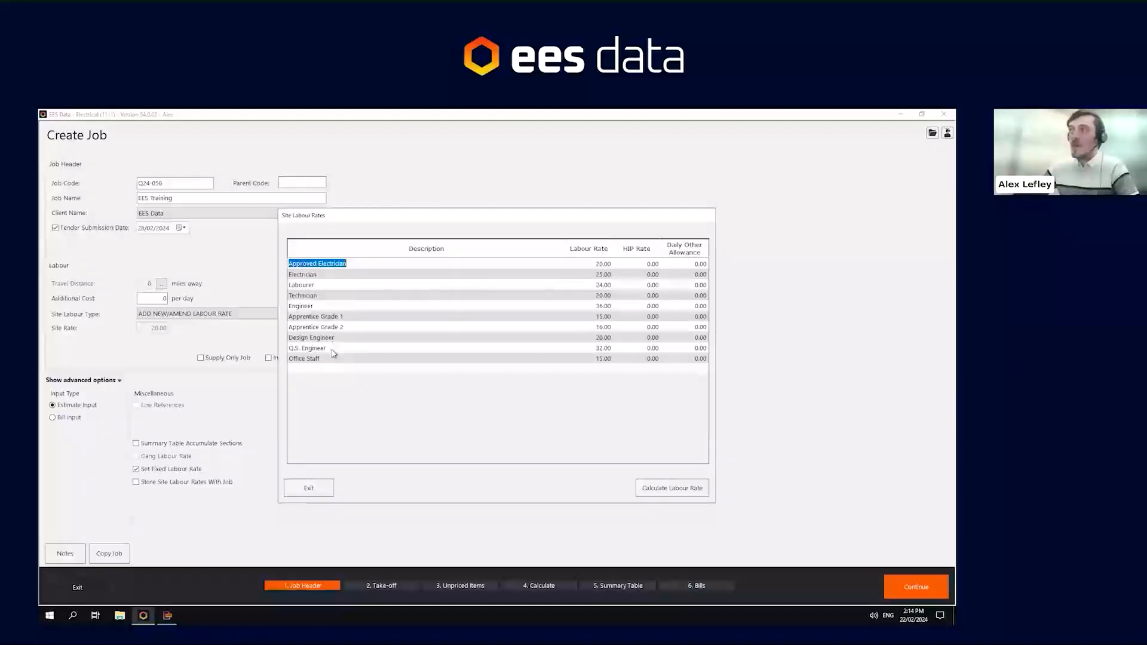
left_click(581, 266)
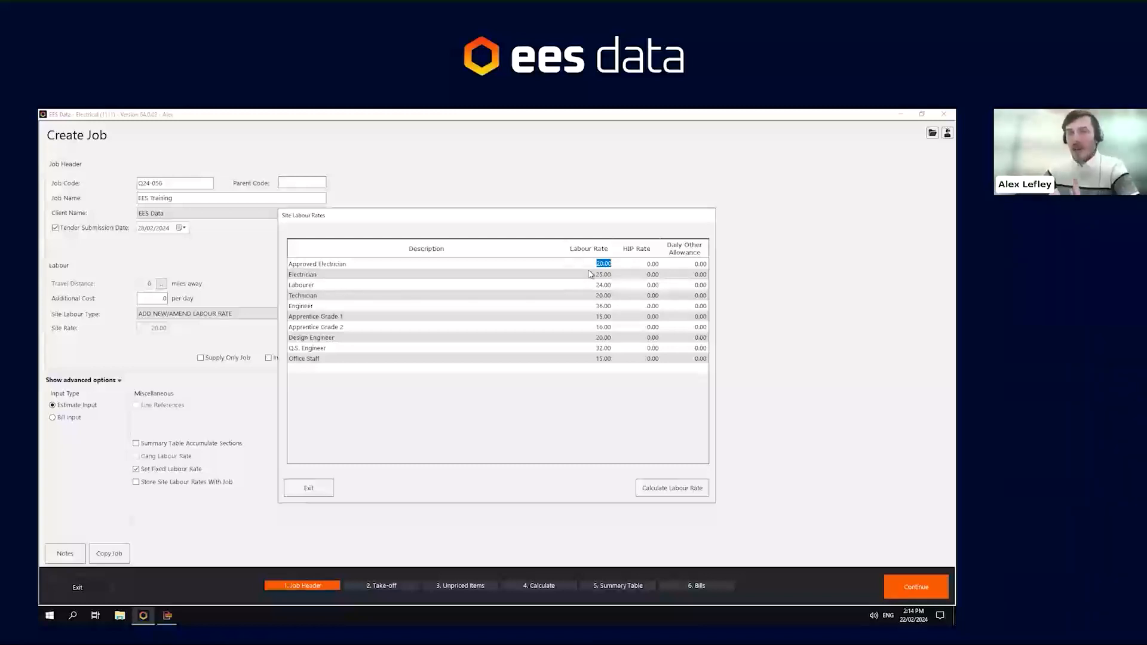
left_click(321, 367)
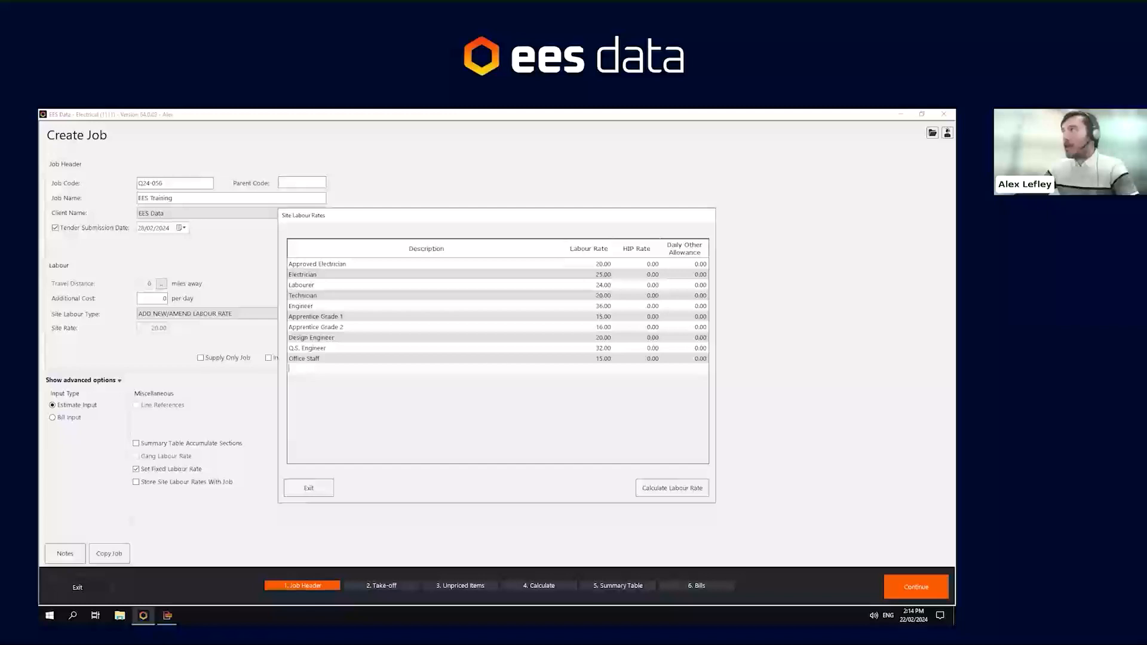
left_click(585, 368)
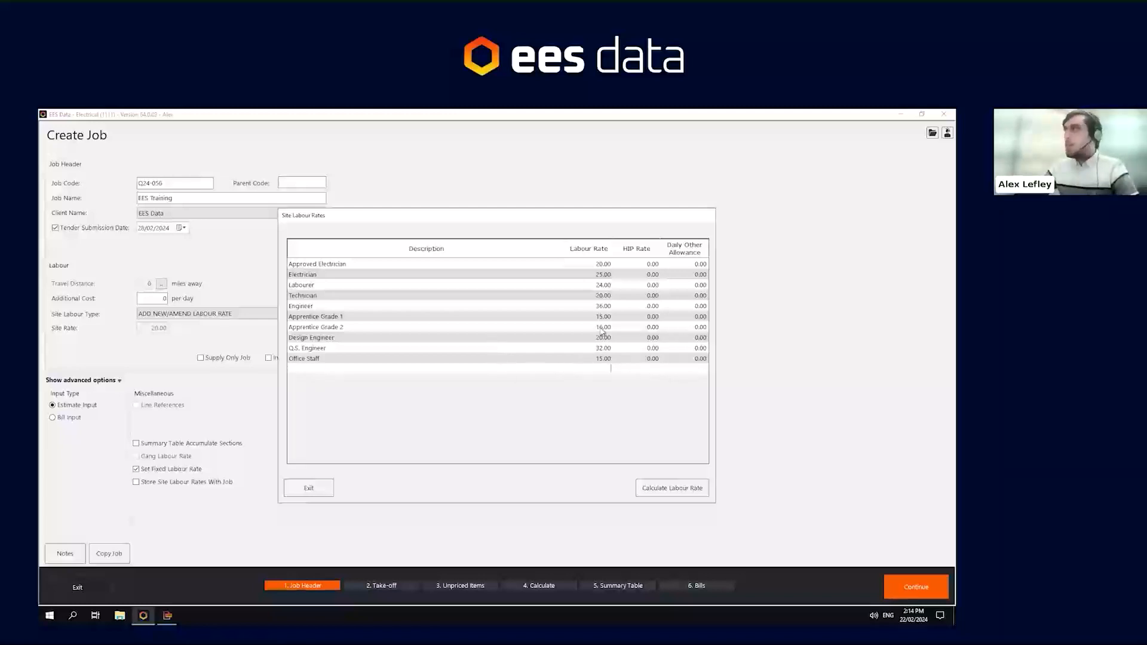
left_click(310, 488)
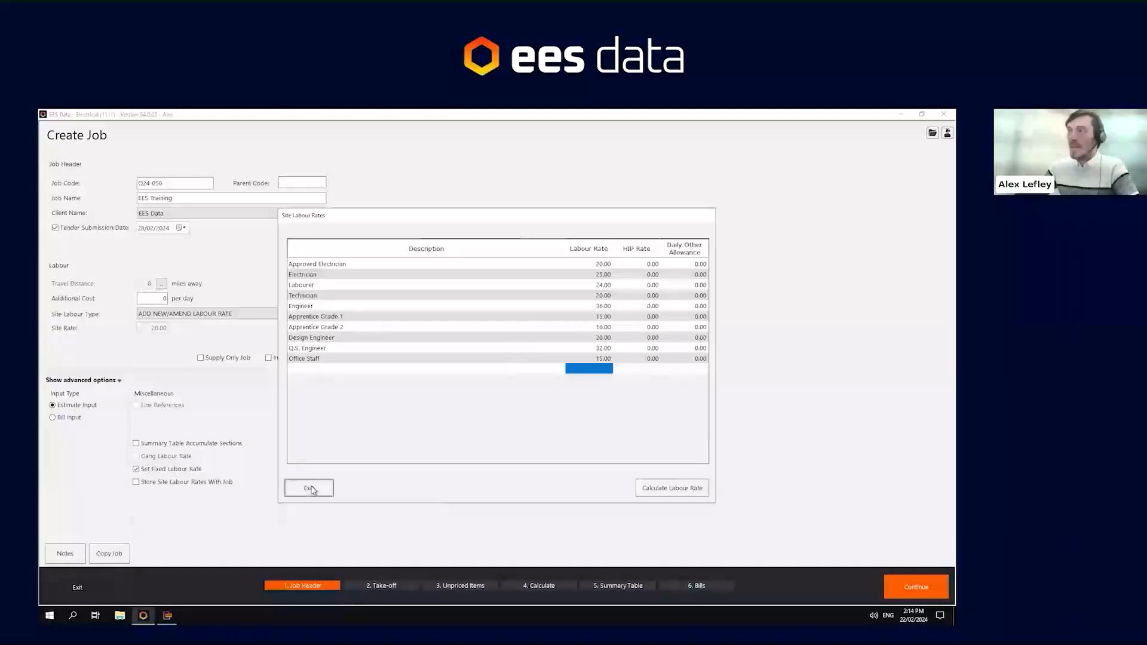
left_click(136, 470)
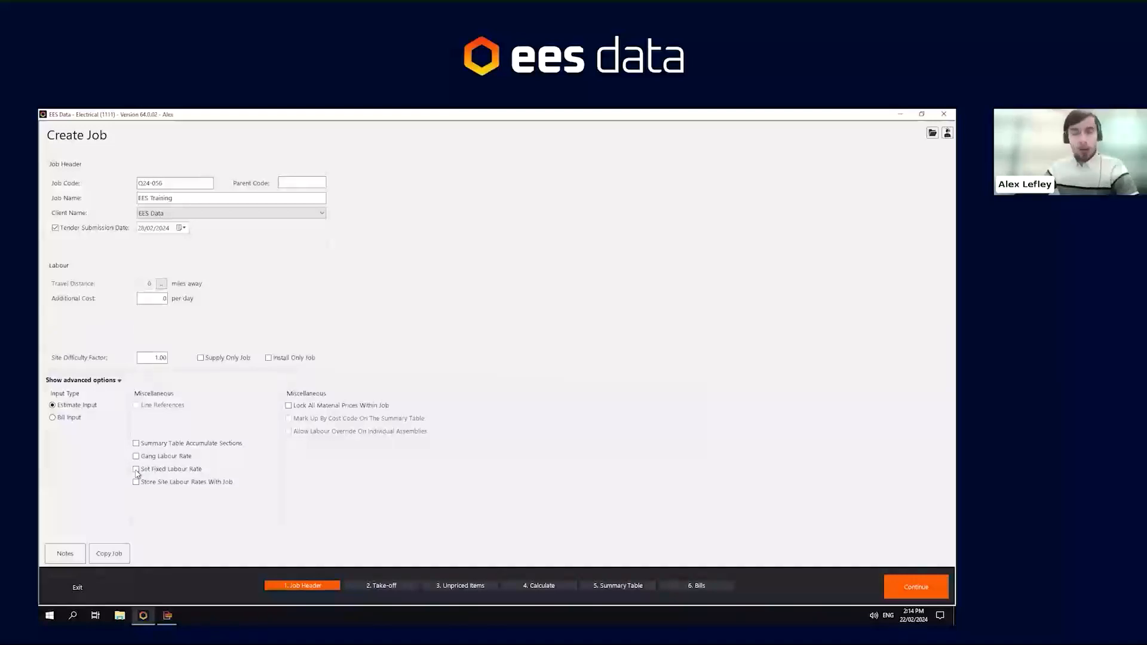
- Configure the out allowance with 0.45 cost per mile, a 450 per week lodge value and lodging starting at 80 miles
left_click(161, 283)
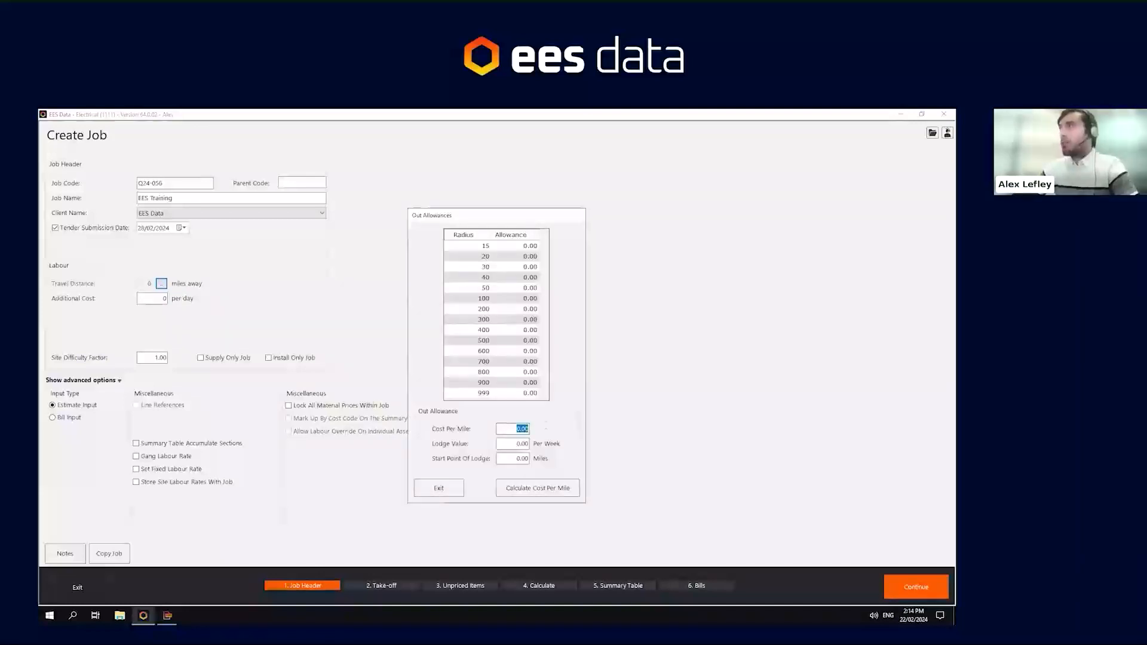
type(".9")
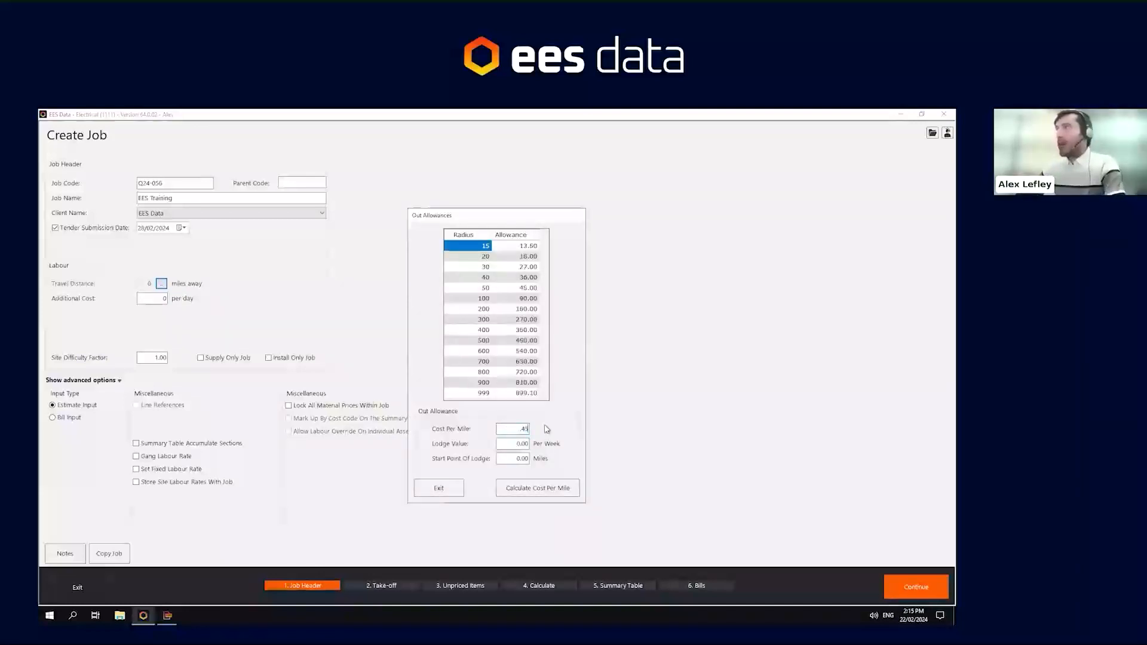
key("Tab")
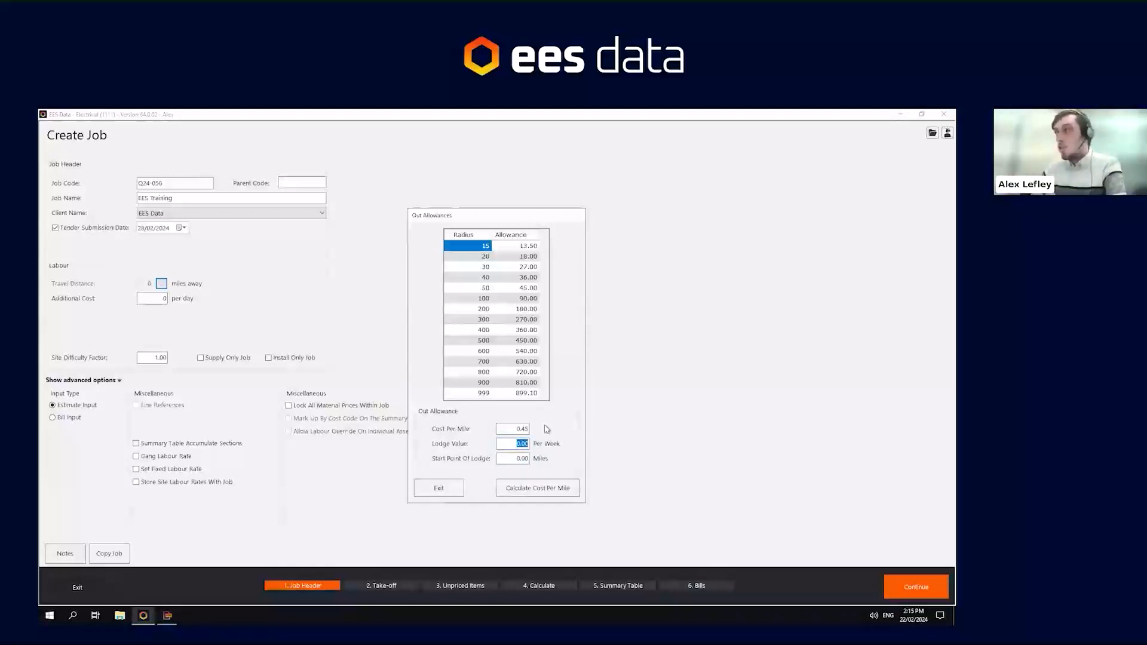
type("450")
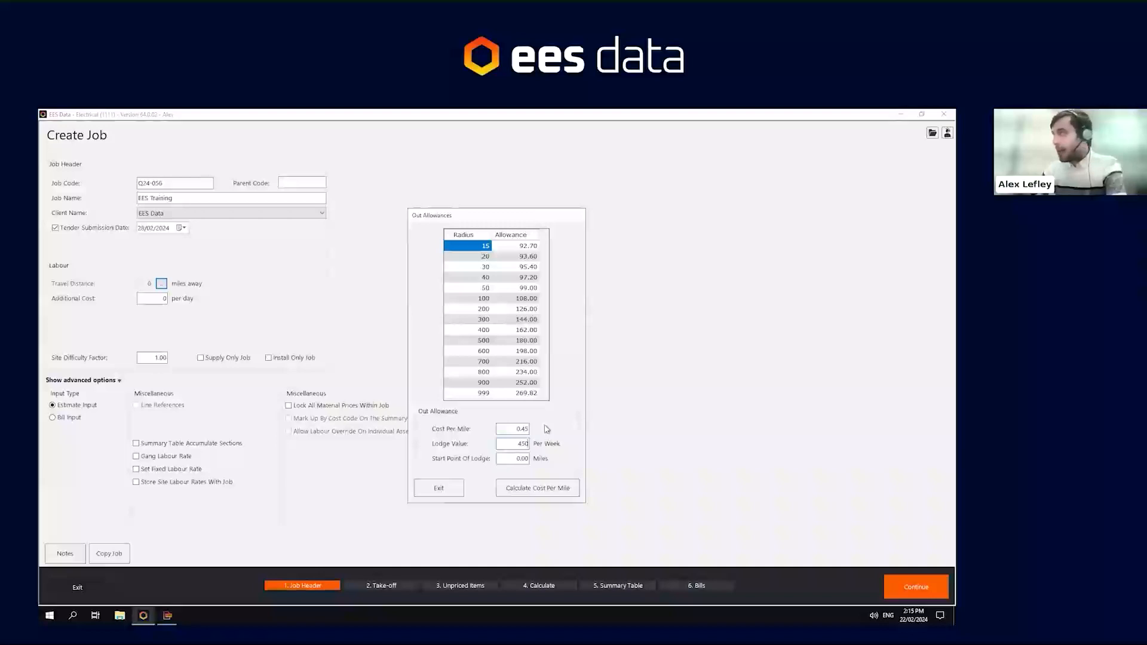
key("Tab")
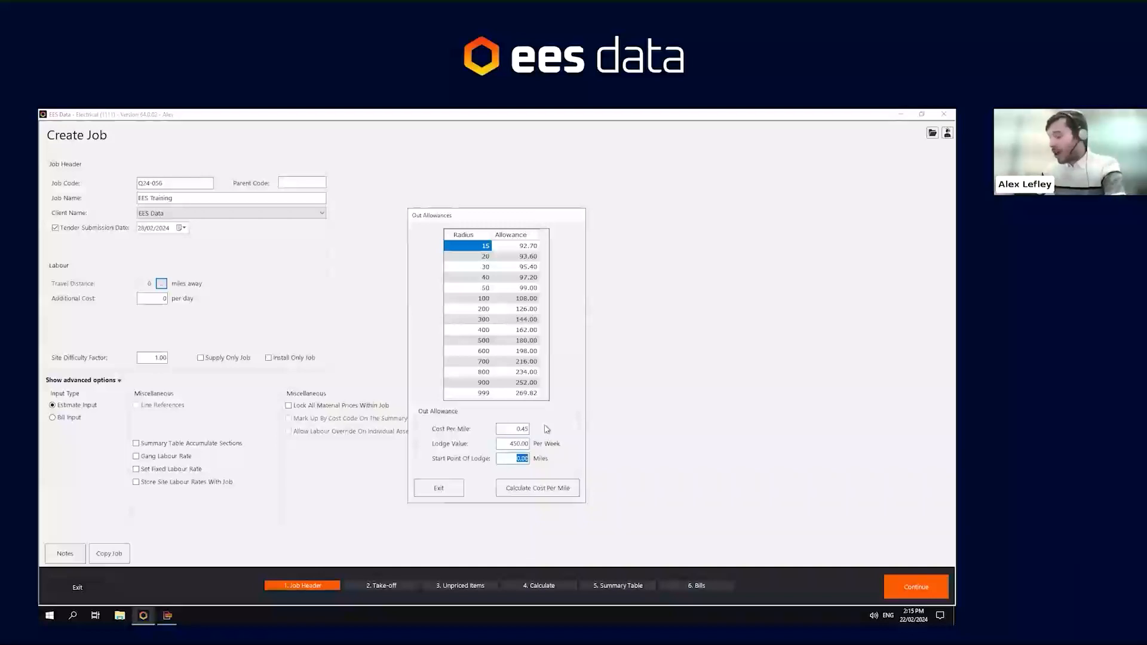
type("80")
key("Tab")
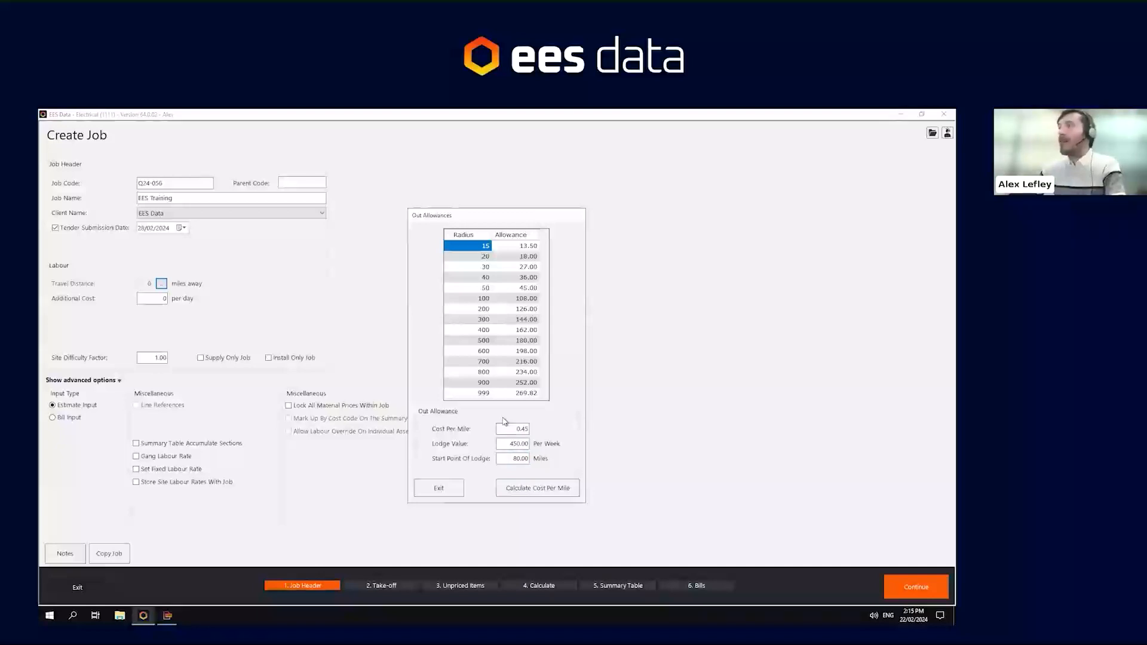
left_click(430, 490)
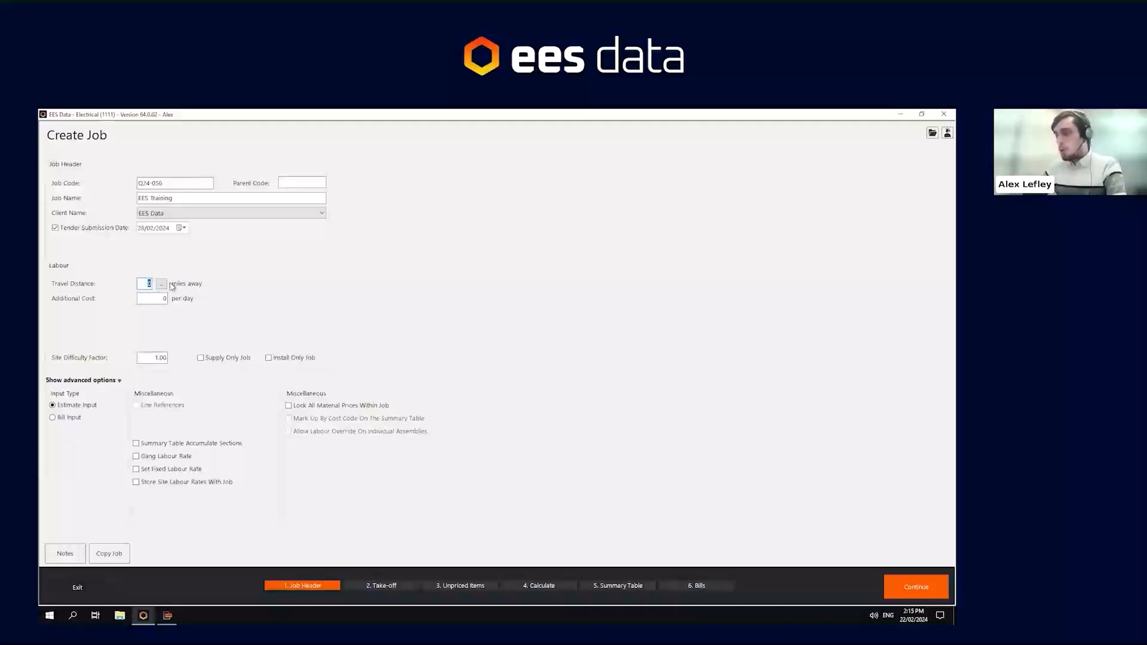
- Set the travel distance to 15 miles and the additional cost to 10 per day, then edit the site difficulty factor
type("15")
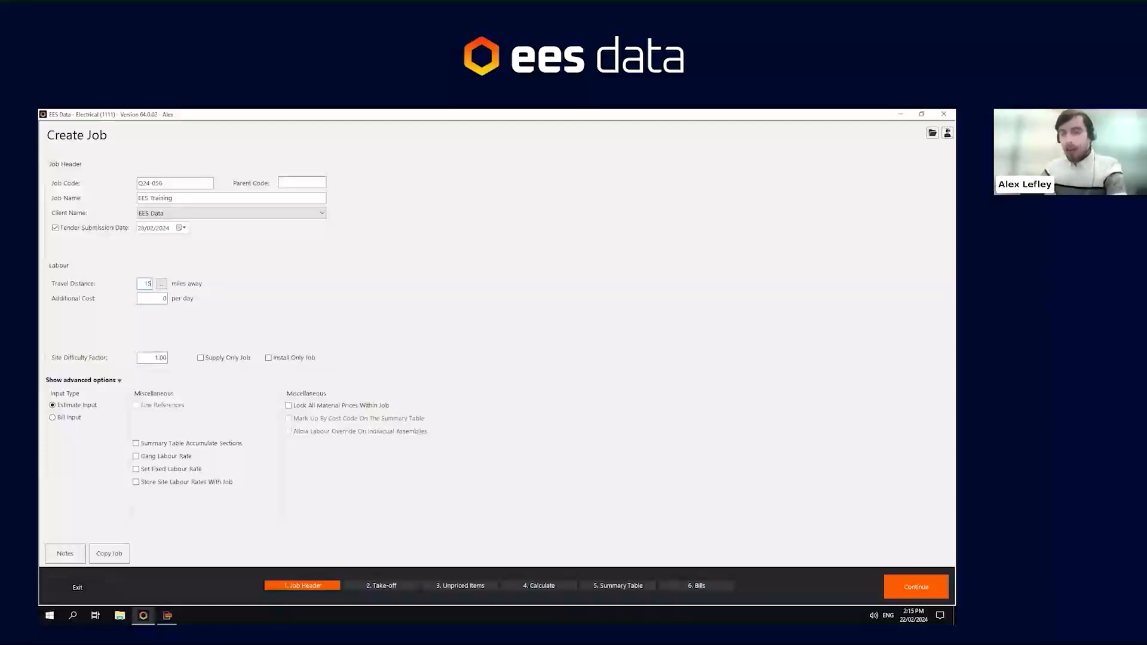
key("Tab")
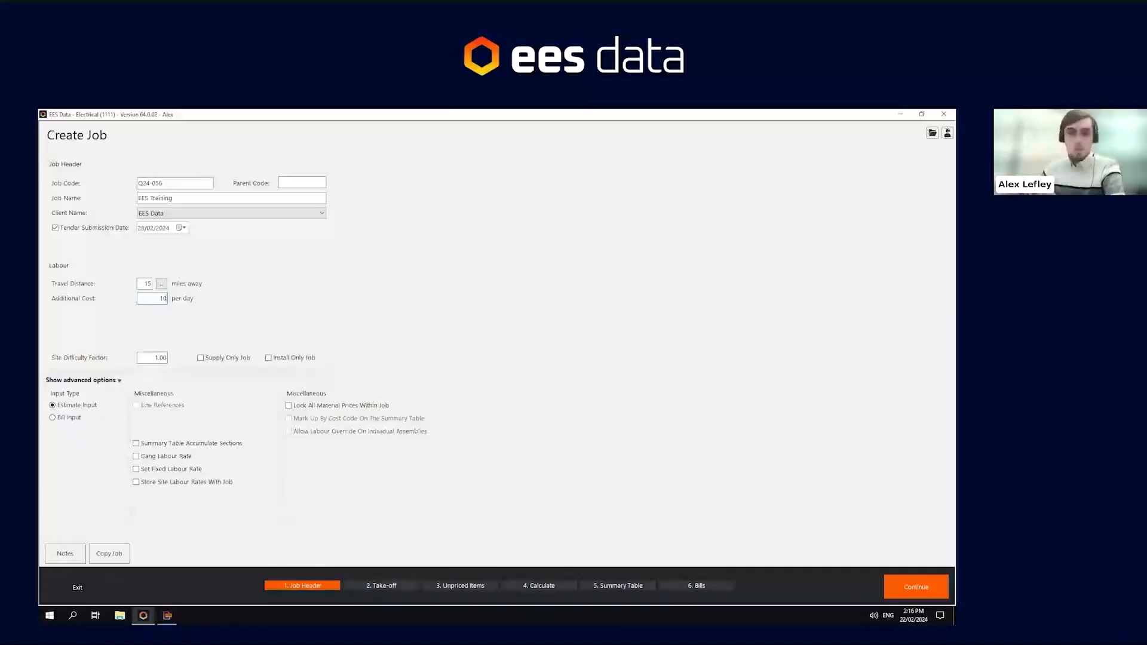
left_click(161, 358)
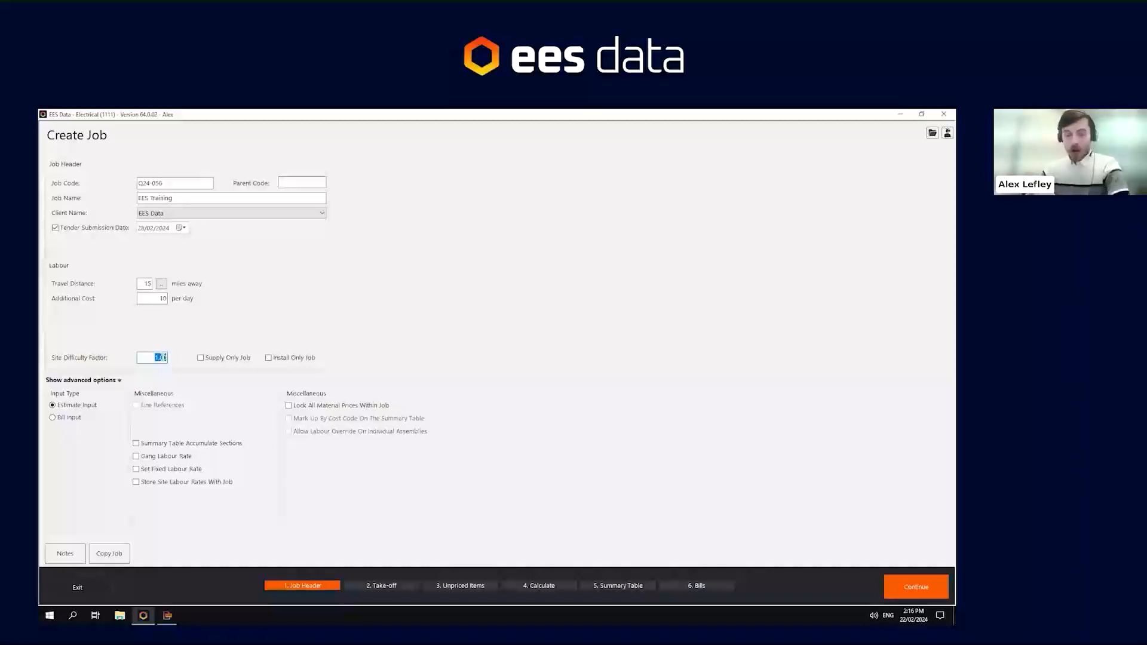
type("2")
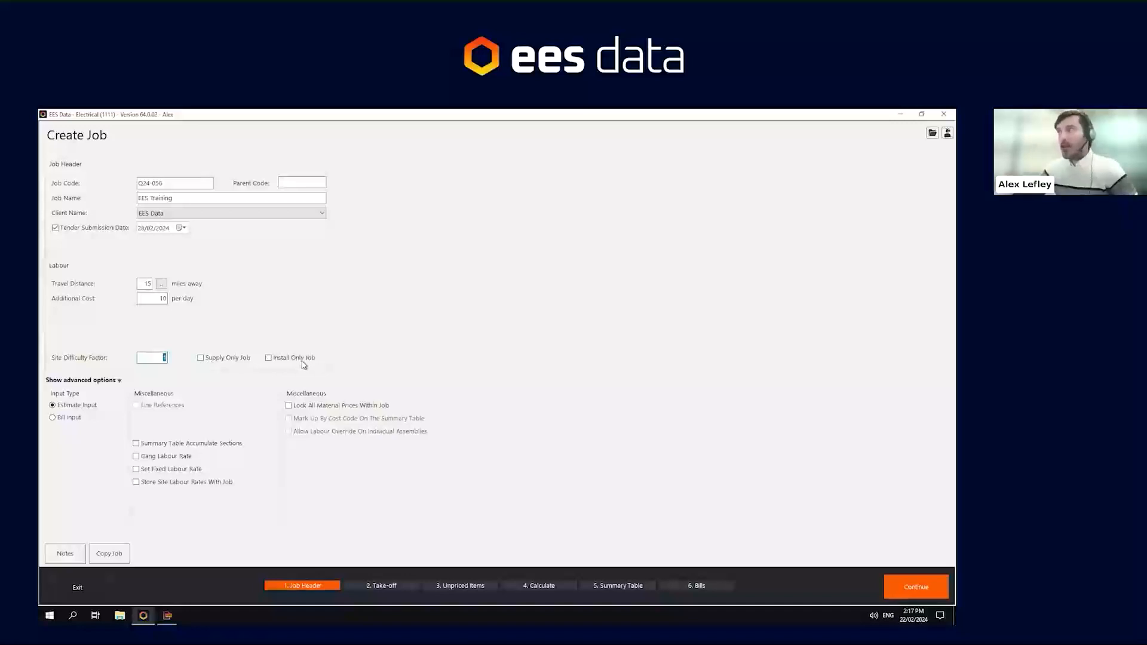
- Hide the advanced options and continue to the take-off stage
left_click(98, 381)
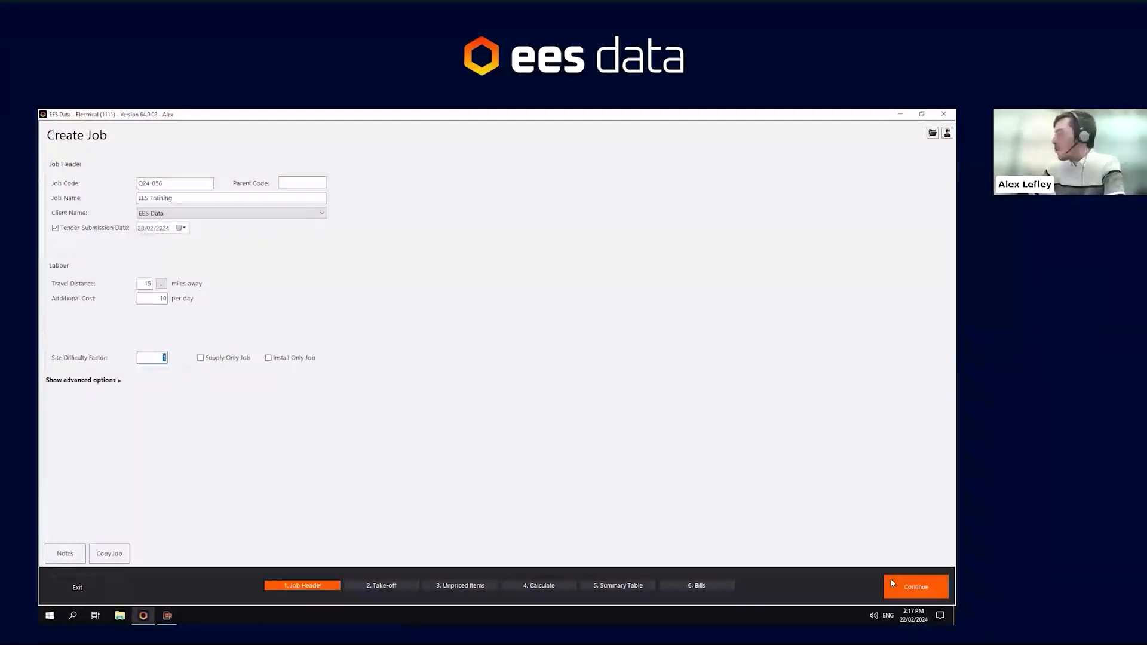
left_click(936, 591)
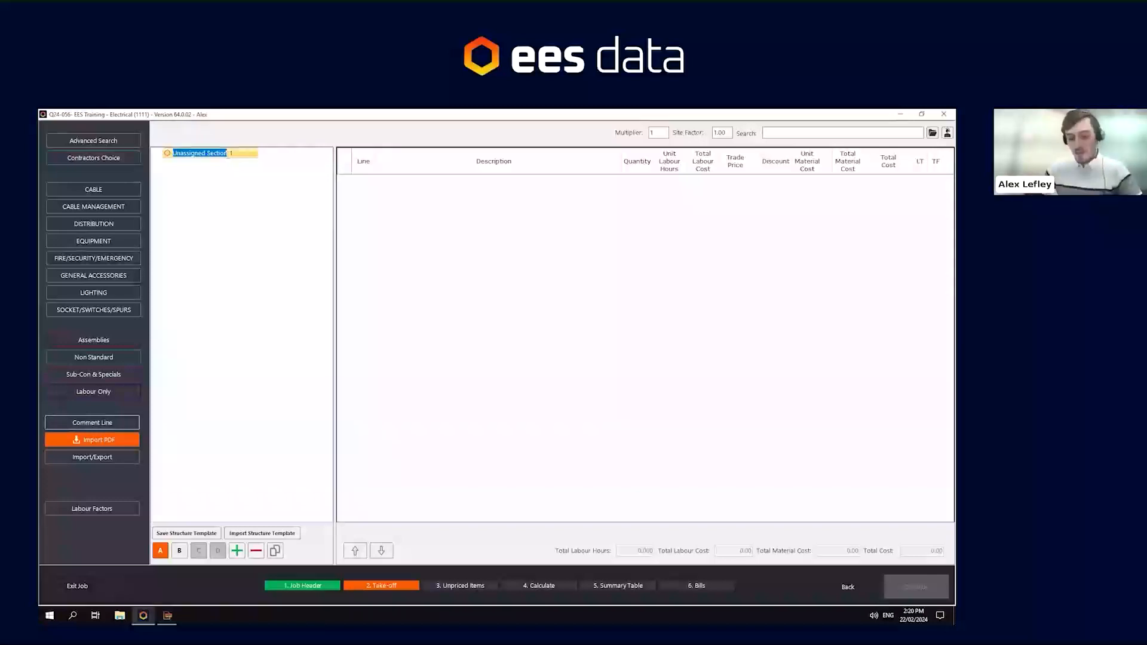
- Rename the unassigned top-level section to Small Power
type("Smal")
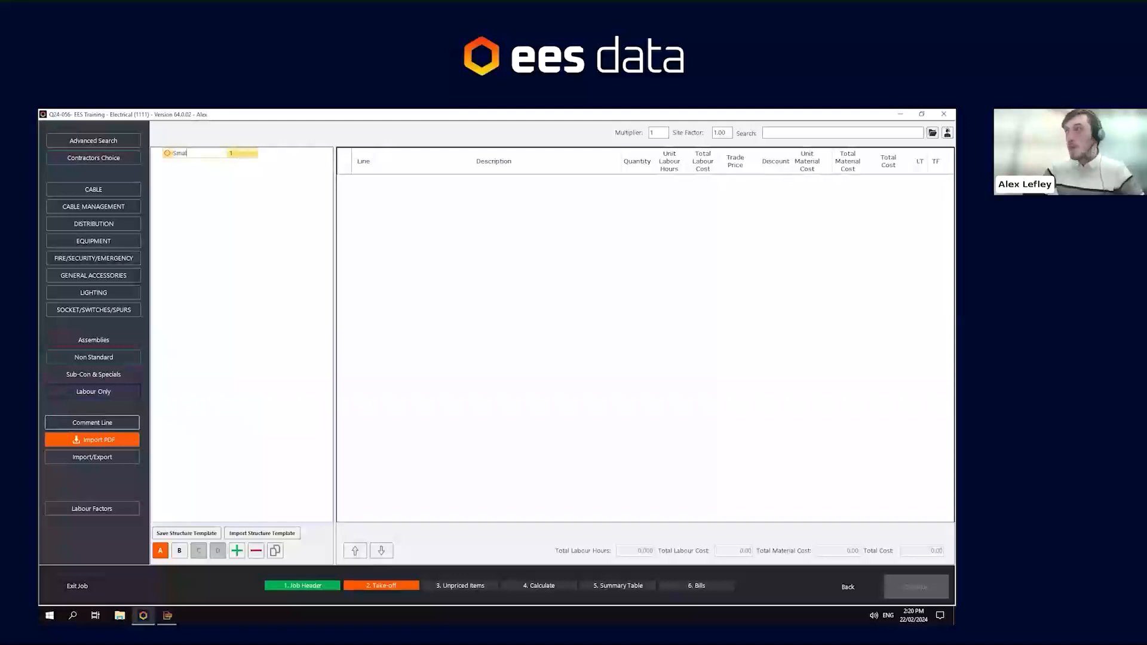
type("l Power")
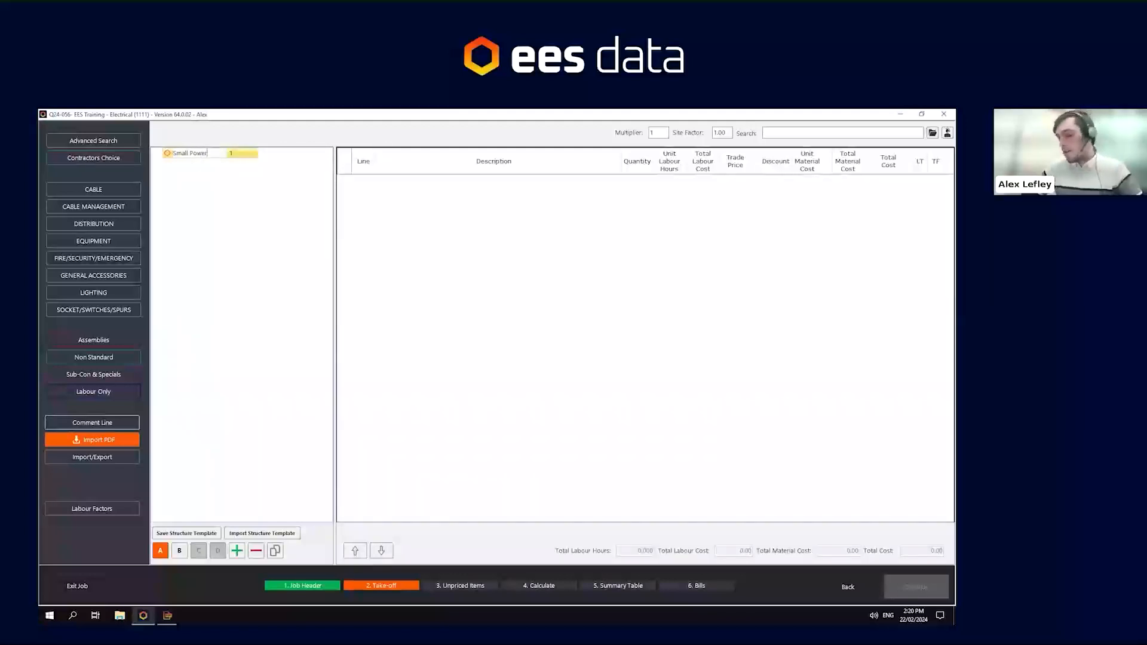
key("Return")
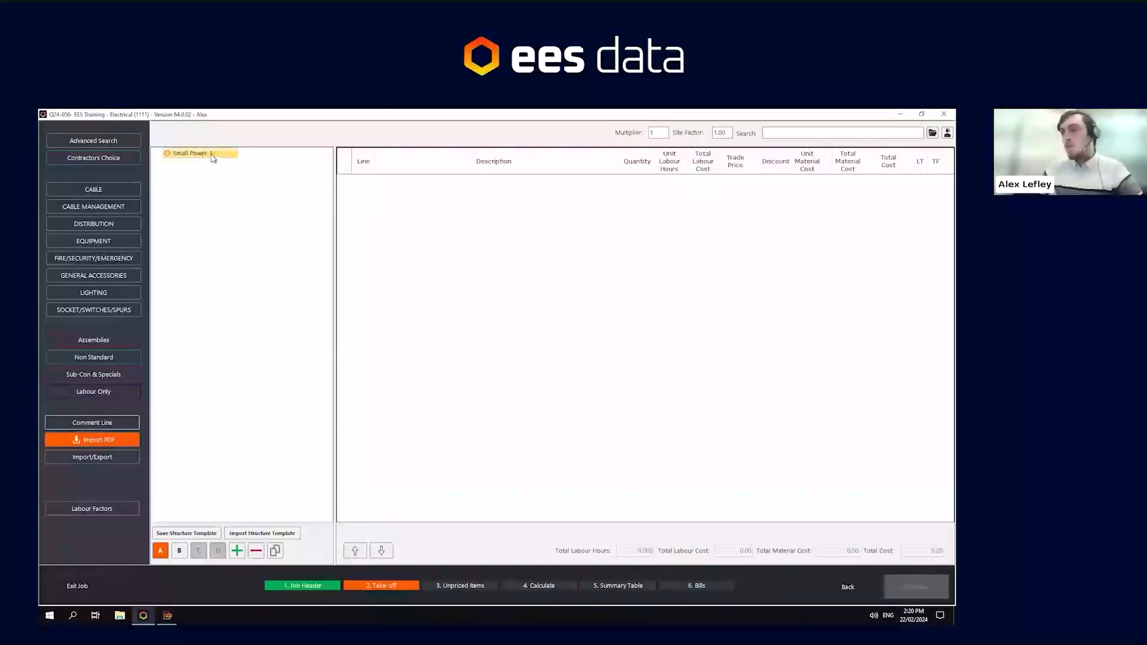
- Add a level-B subsection under Small Power and name it Ground Floor
left_click(180, 551)
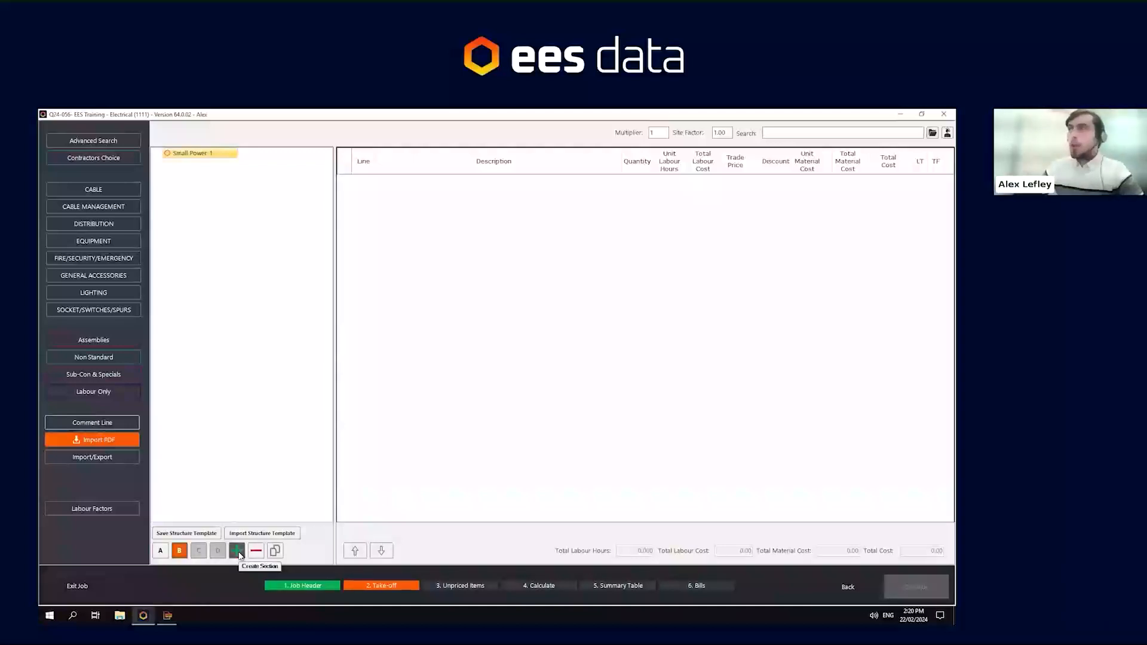
left_click(239, 553)
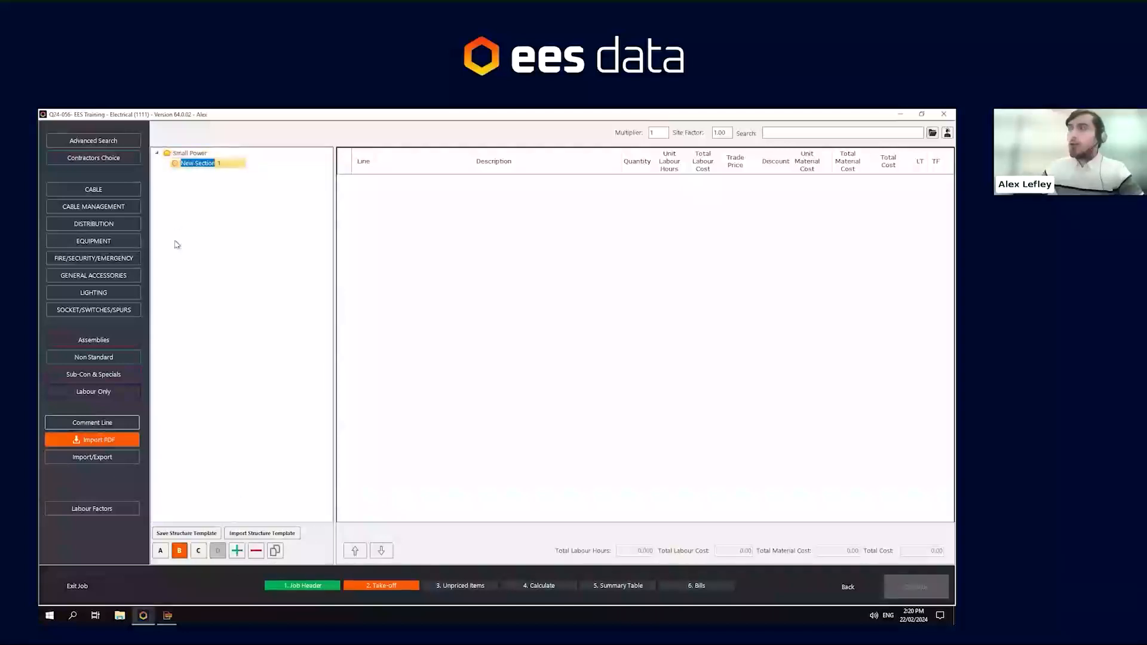
left_click(160, 156)
left_click(215, 166)
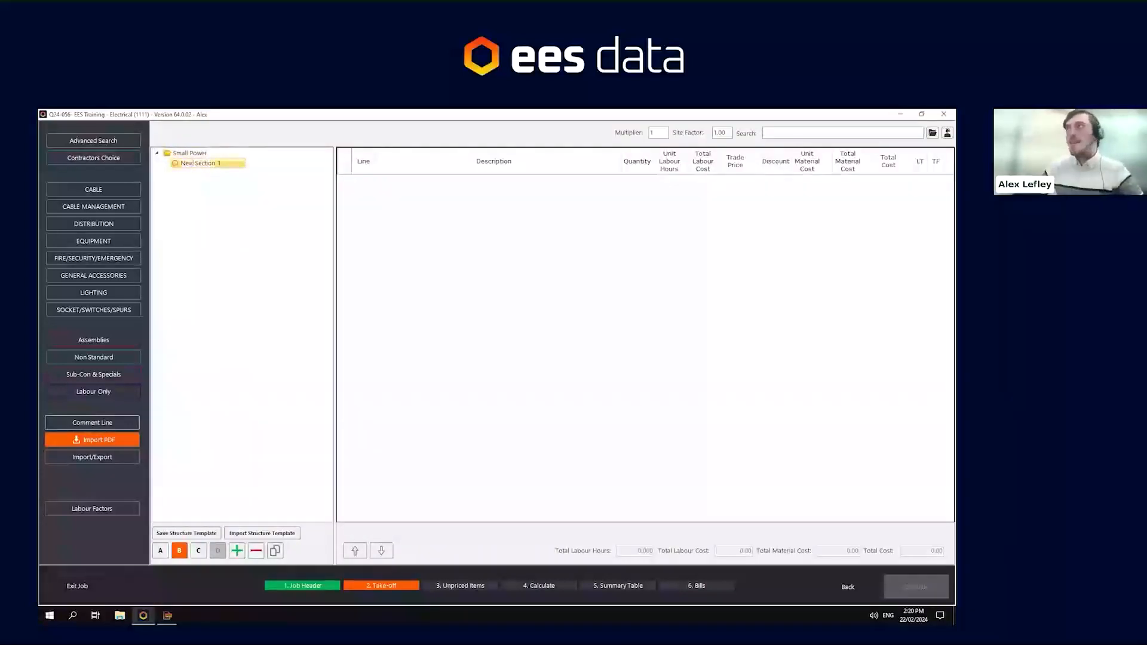
left_click_drag(181, 163, 215, 163)
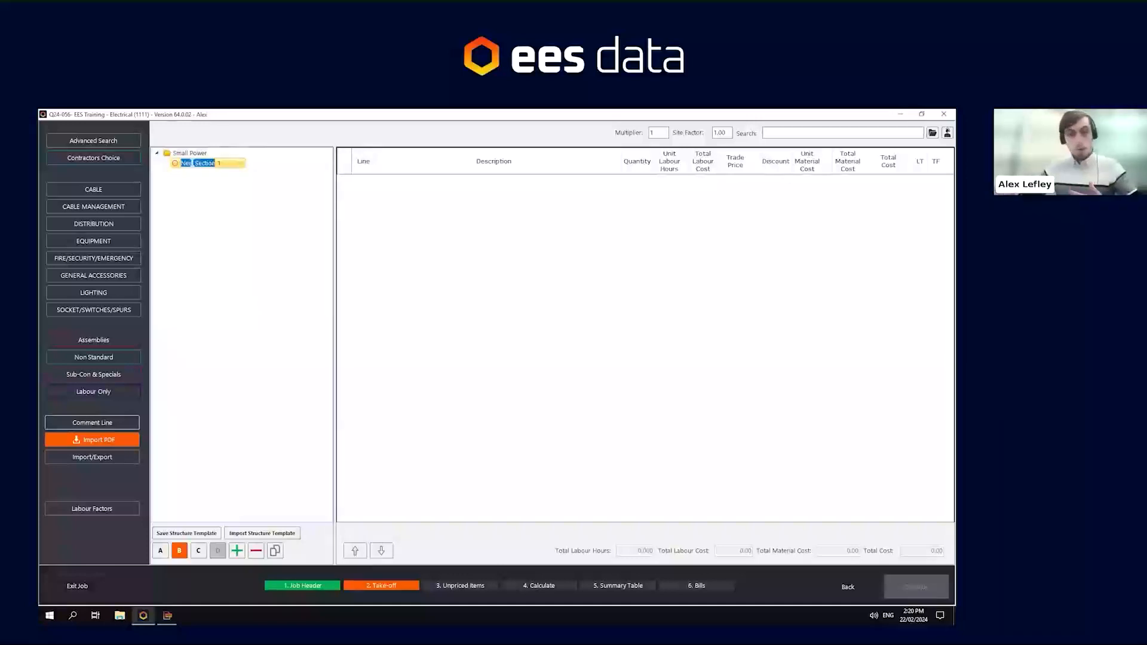
type("Ground Floor")
key("Delete")
key("Delete")
key("Return")
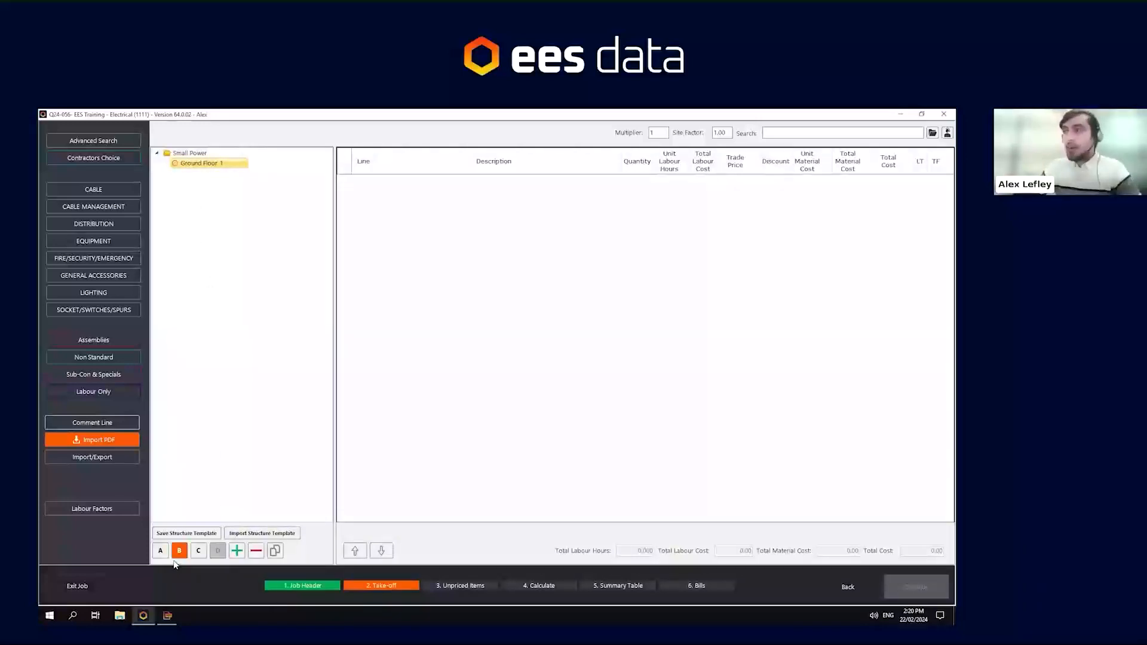
- Add a second level-B subsection under Small Power named First Floor
left_click(237, 550)
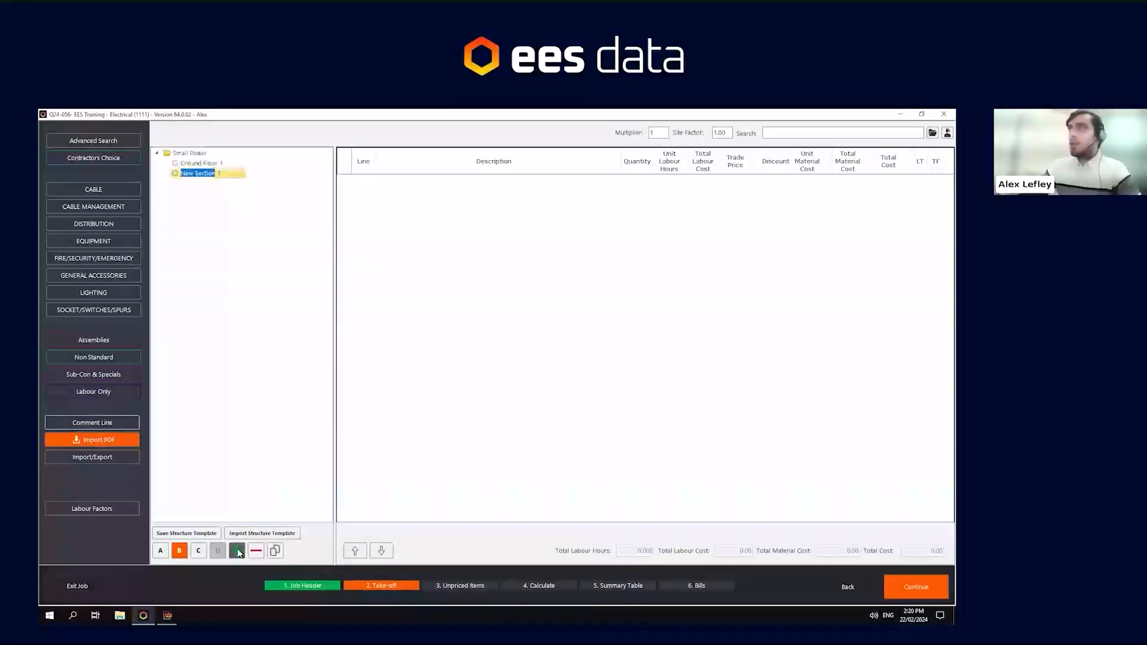
type("First Floor")
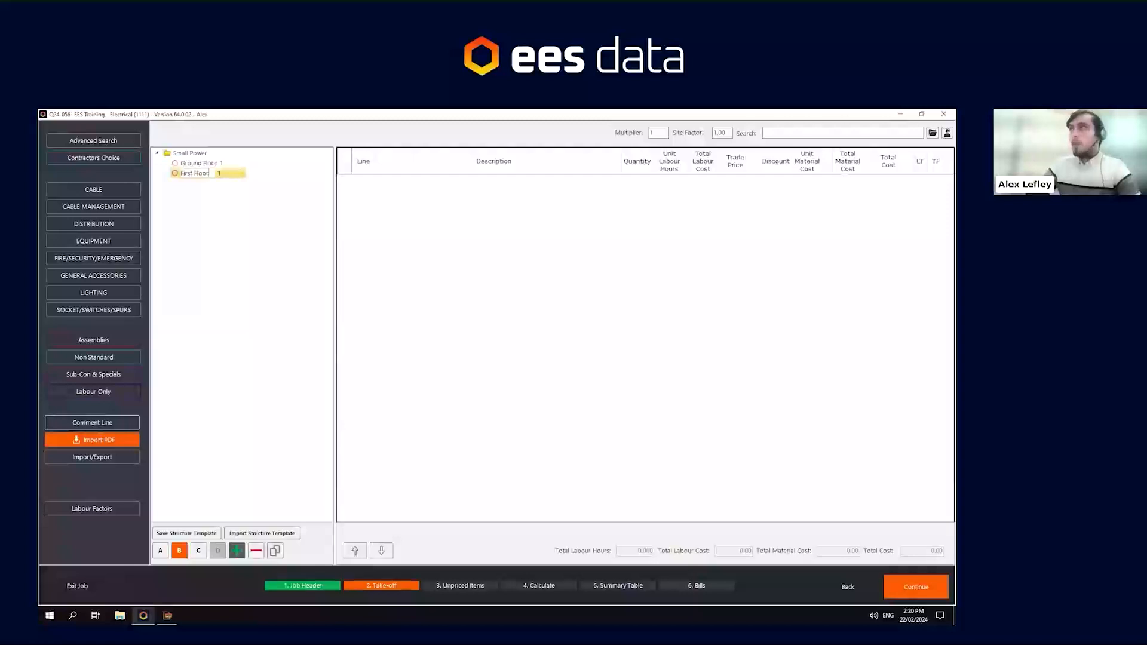
key("Return")
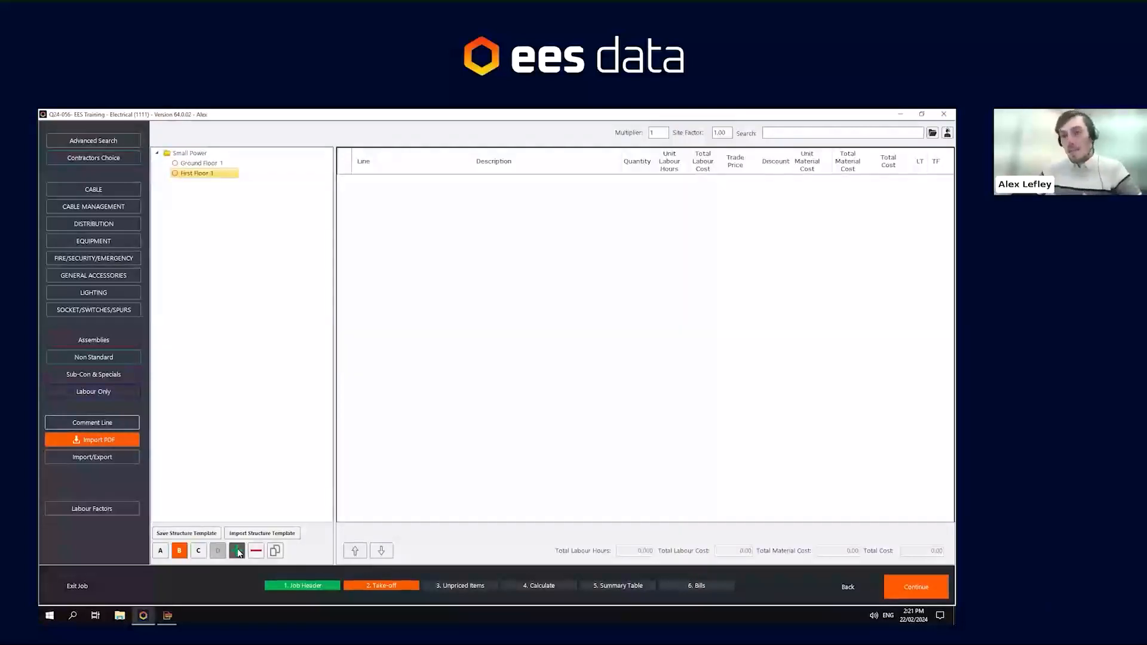
- Select each section in the take-off structure tree to review it
left_click(193, 165)
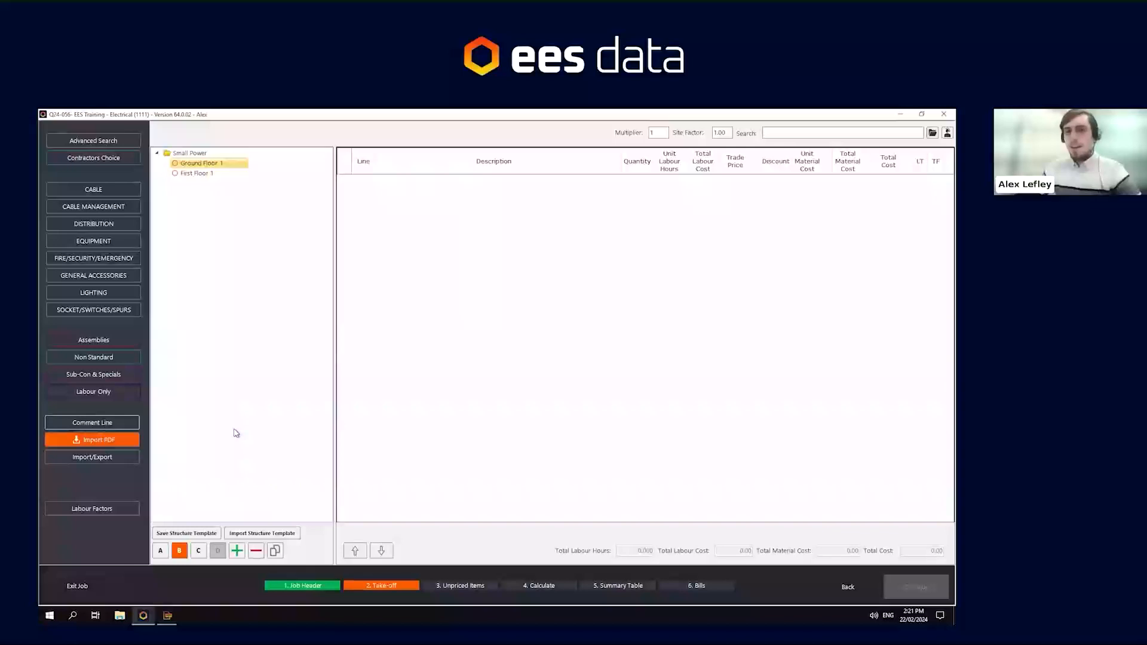
left_click(173, 154)
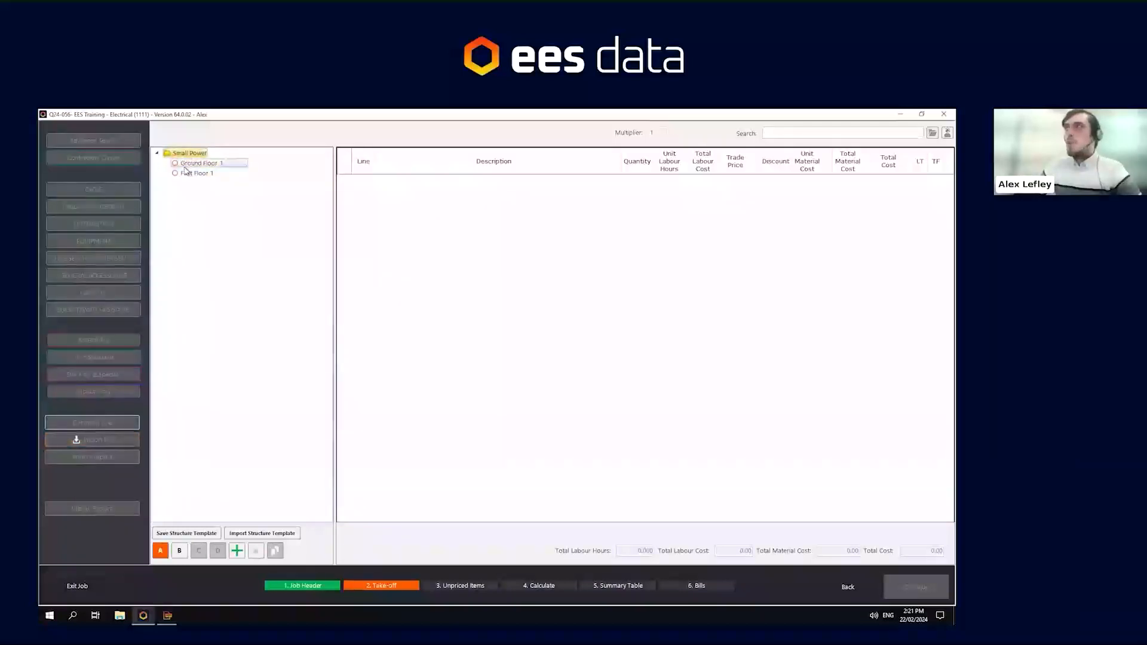
left_click(185, 173)
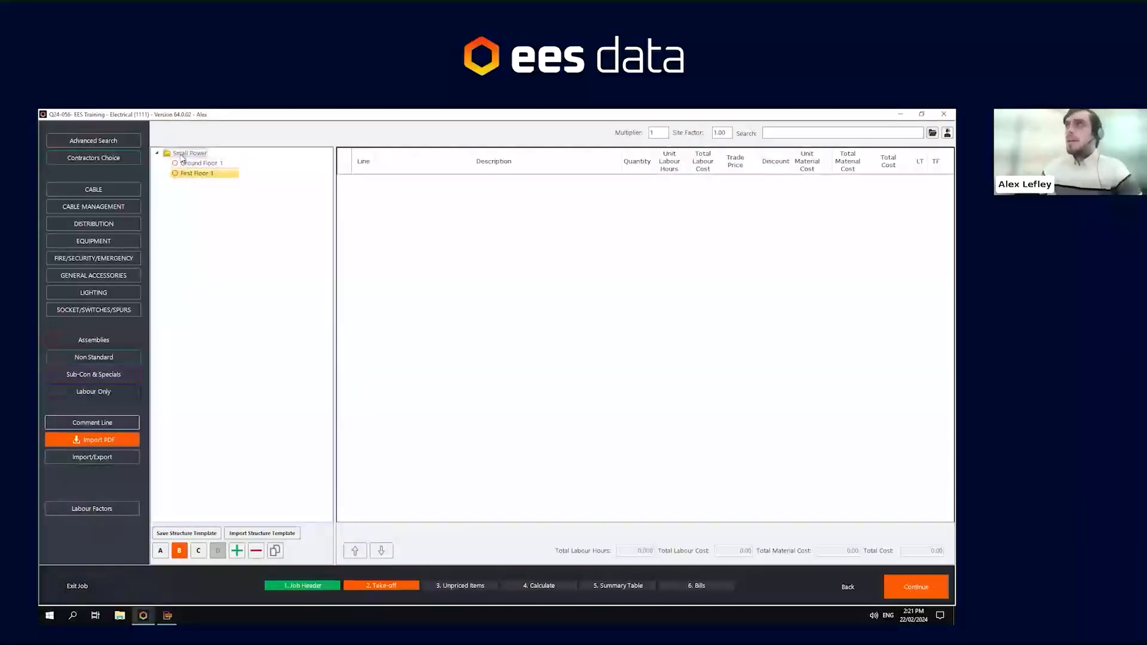
- Add a new top-level (level-A) section named Lighting
left_click(183, 155)
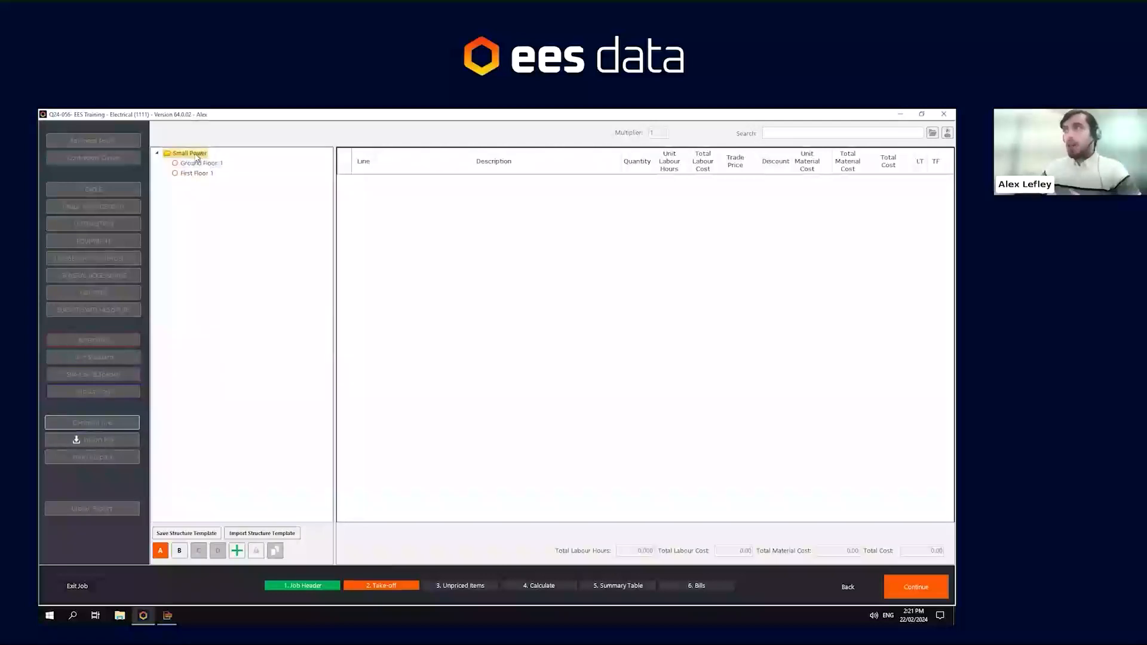
left_click(197, 164)
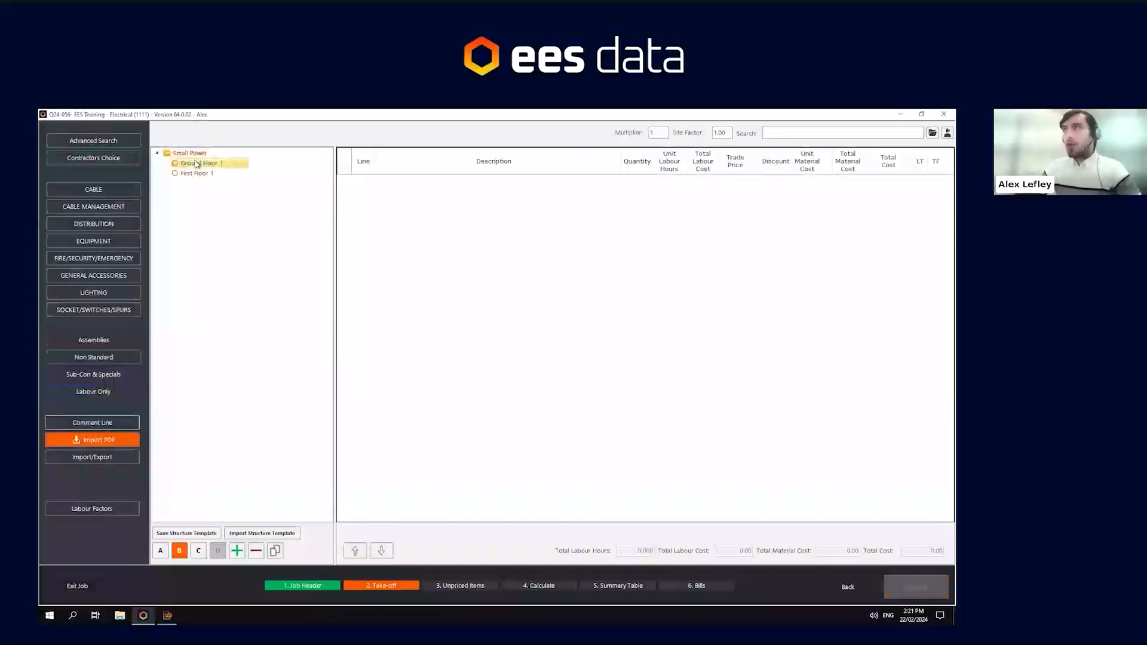
left_click(160, 550)
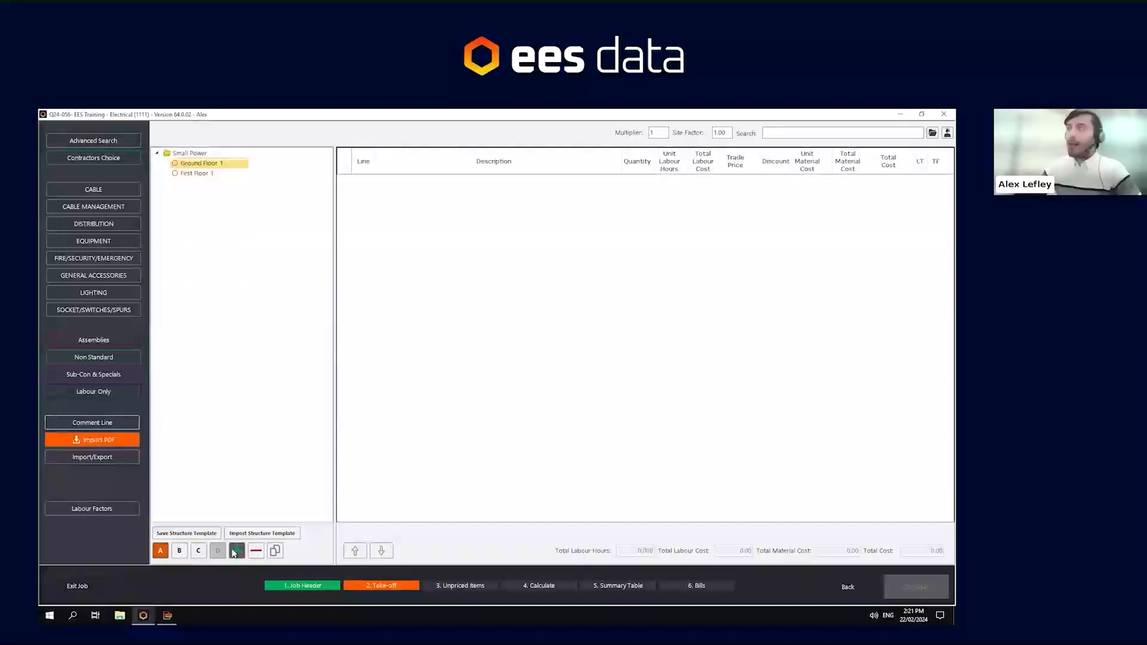
left_click(237, 550)
type("Lio")
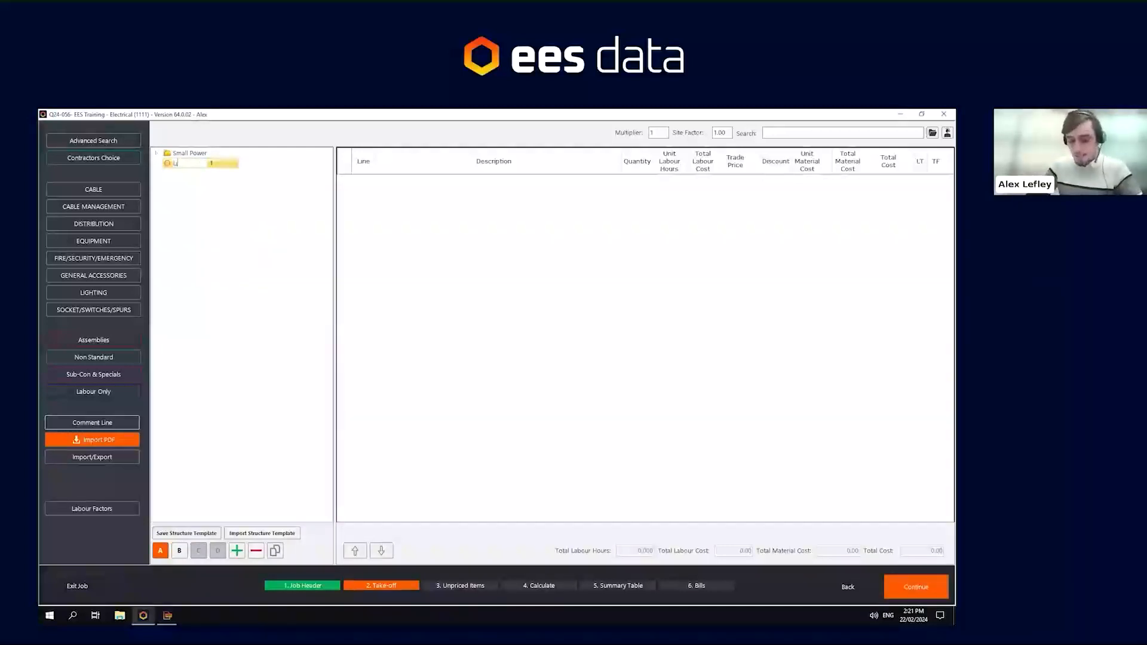
left_click(281, 277)
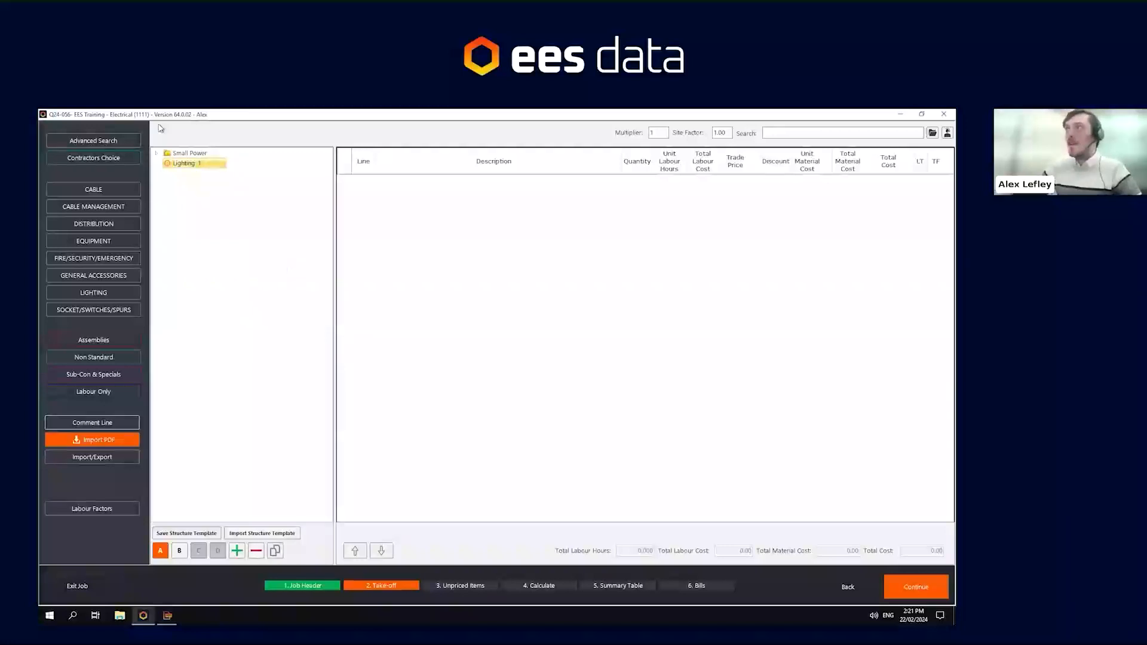
- Add level-B subsections Ground Floor and First Floor under Lighting
left_click(156, 153)
left_click(180, 550)
left_click(237, 550)
type("Ground Floor 1")
left_click(237, 551)
type("First Floor 1")
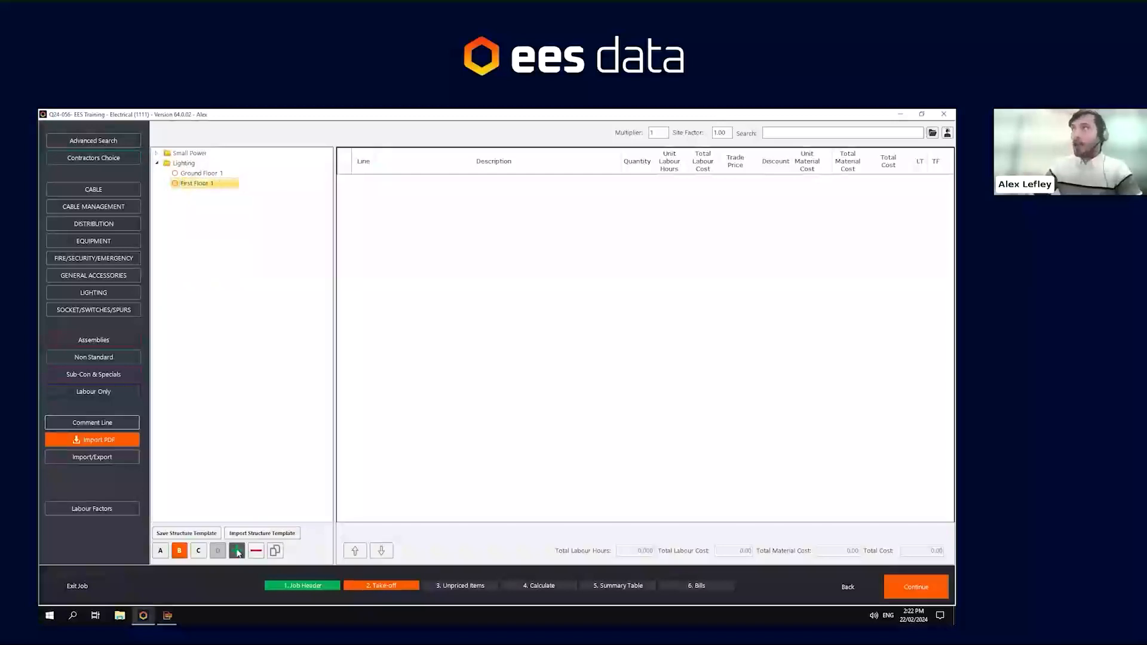
left_click(157, 152)
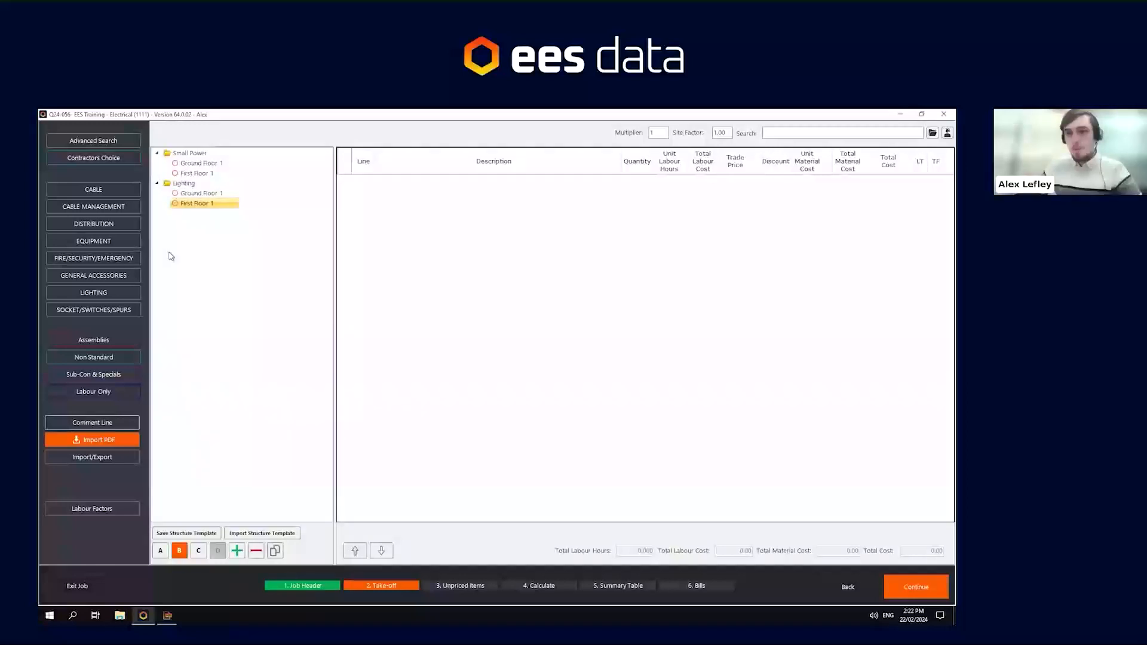
- Duplicate the Lighting section with its subsections and rename the copy Containment
right_click(174, 184)
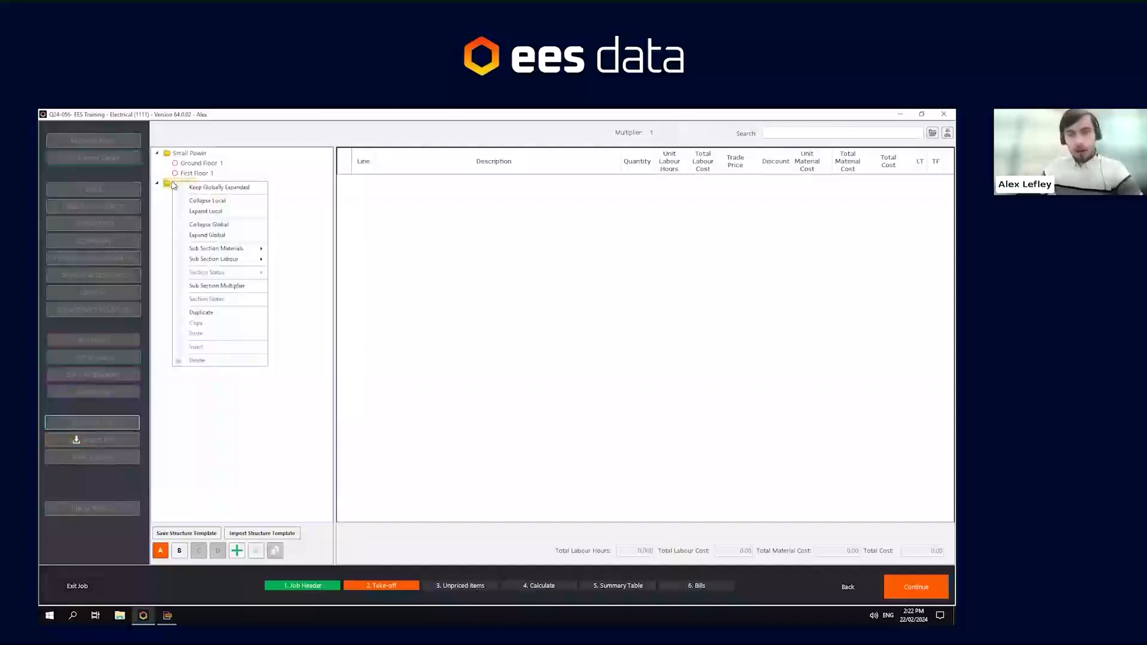
left_click(247, 314)
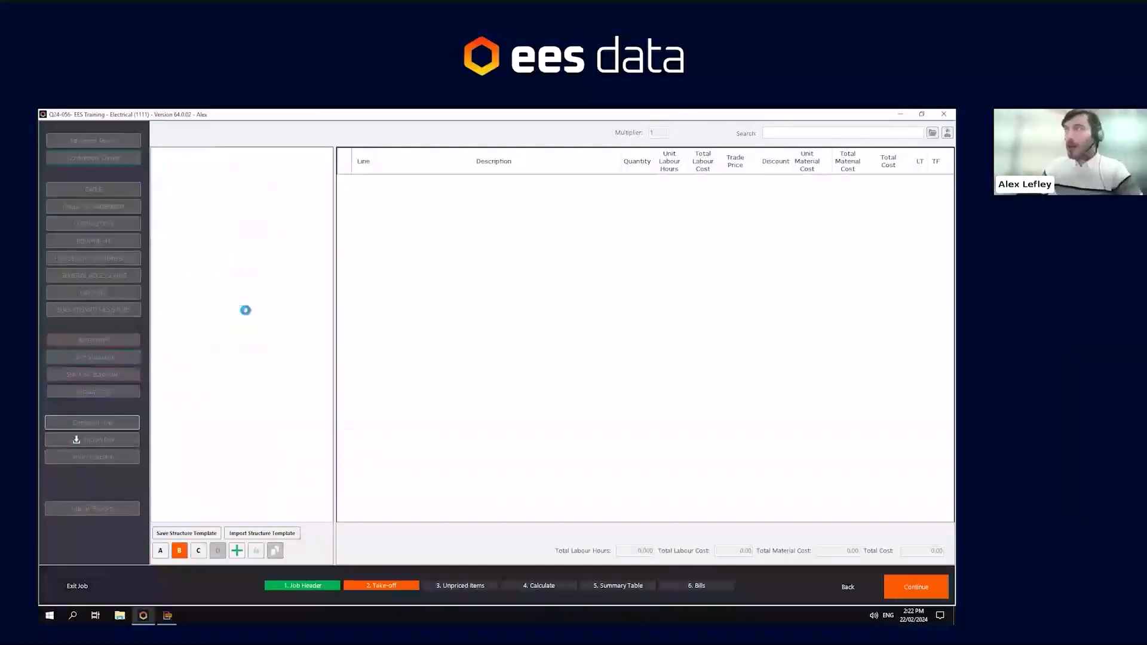
left_click(157, 163)
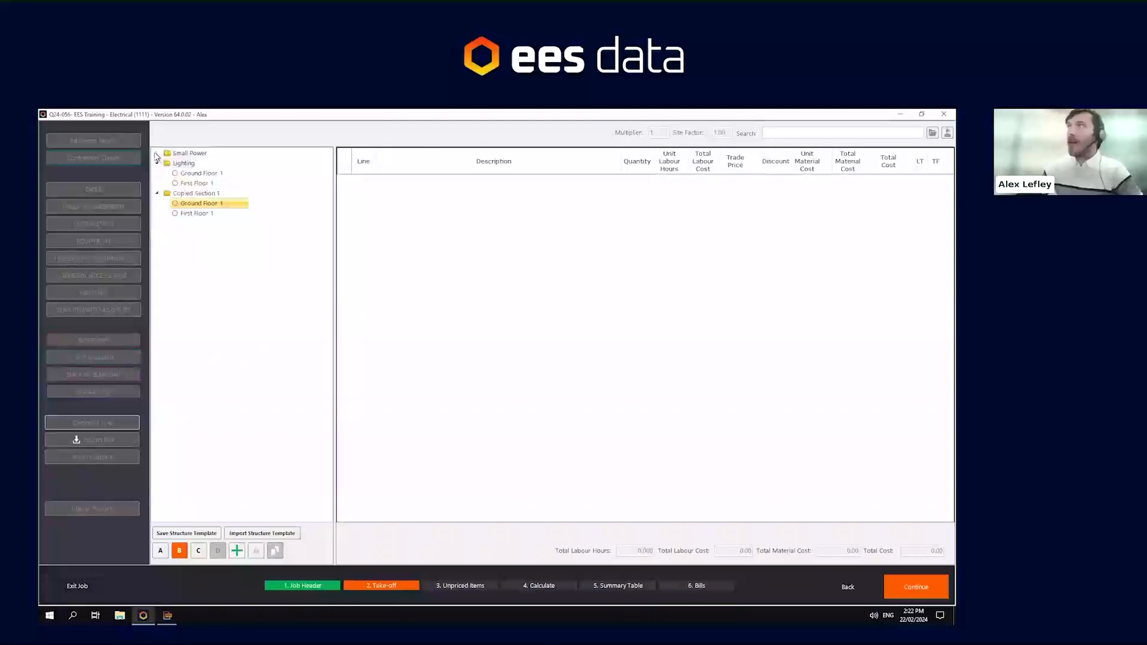
left_click(157, 153)
left_click(192, 214)
left_click(191, 214)
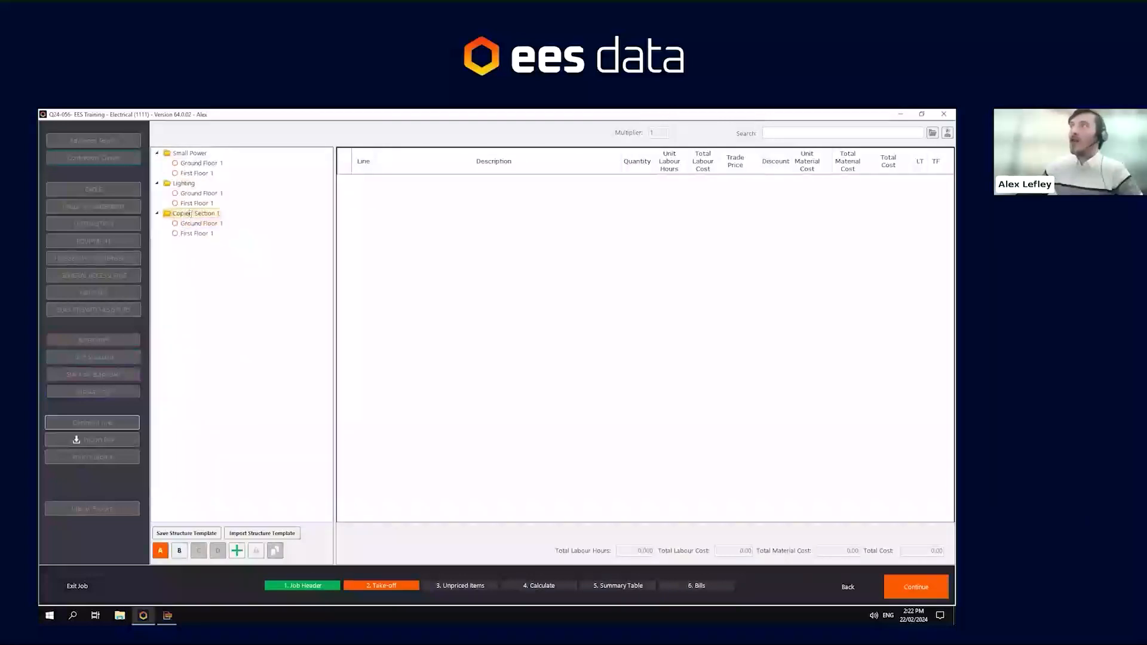
key("ctrl+a")
type("Cont")
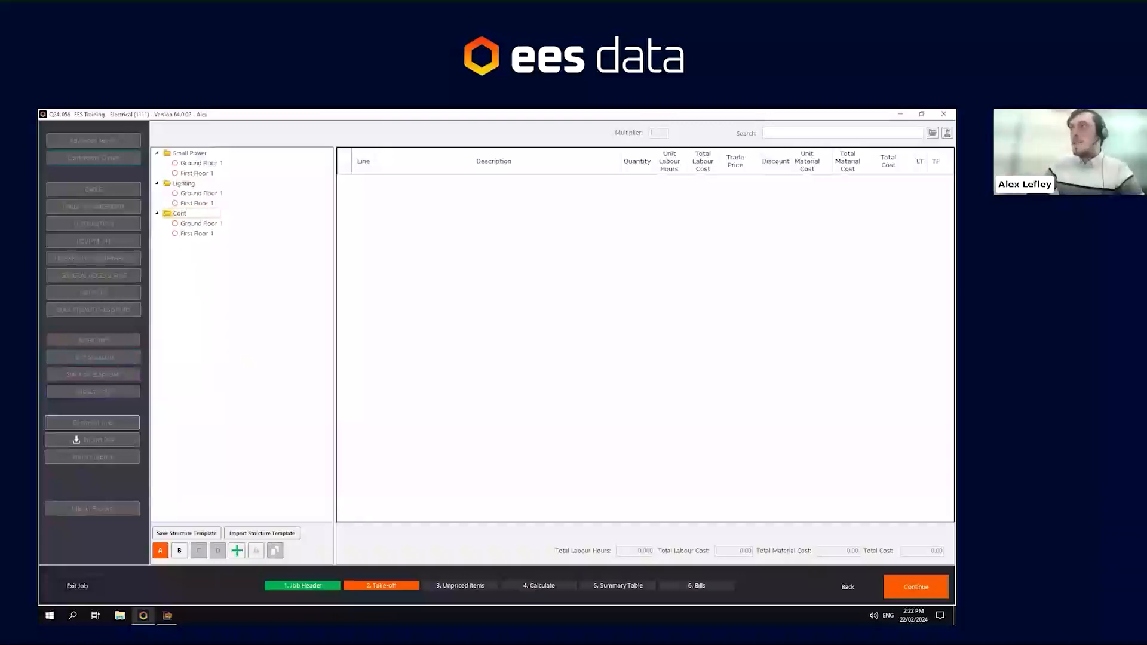
type("ainment")
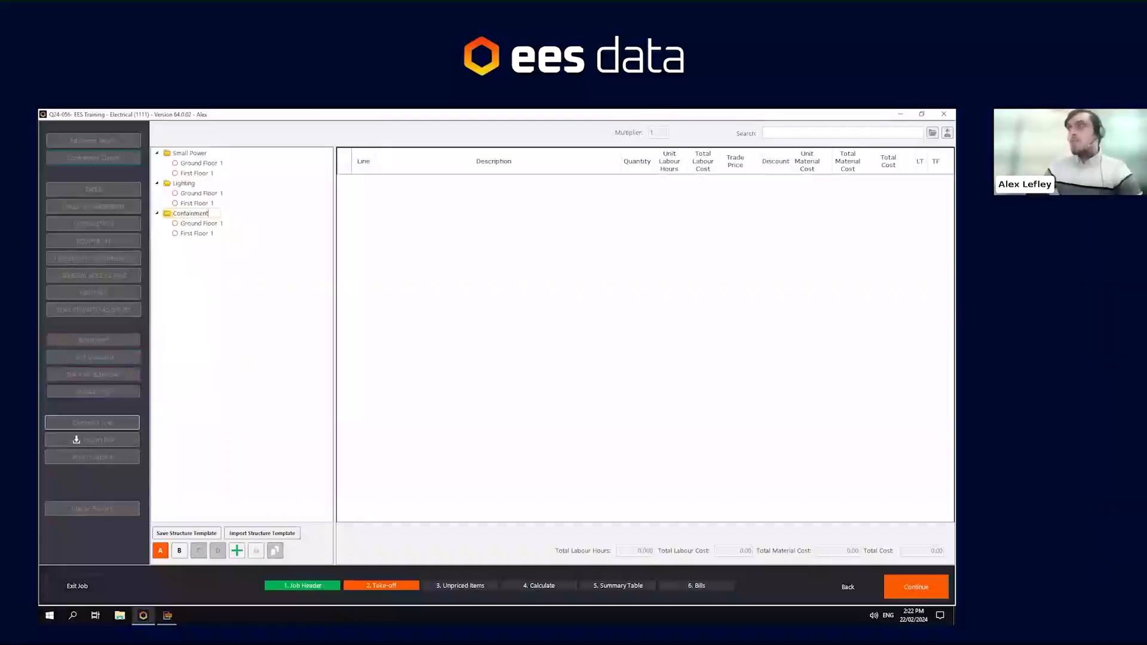
key("Return")
- Collapse the top-level sections and move Containment to the top of the section tree
left_click(157, 163)
left_click(157, 154)
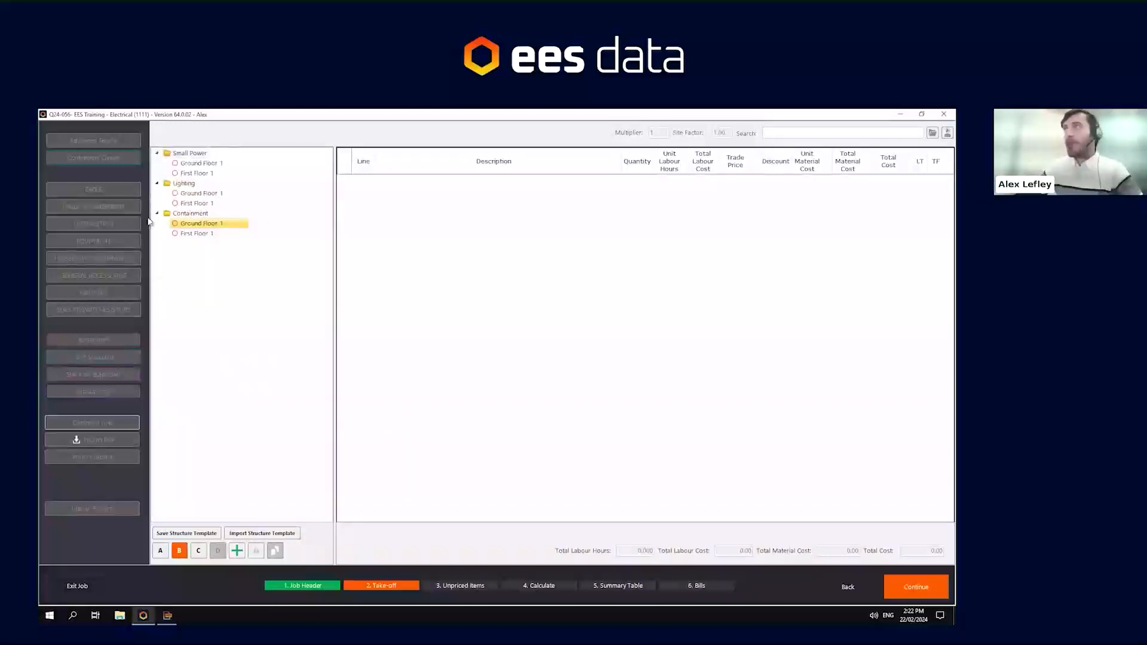
left_click(157, 154)
left_click(158, 164)
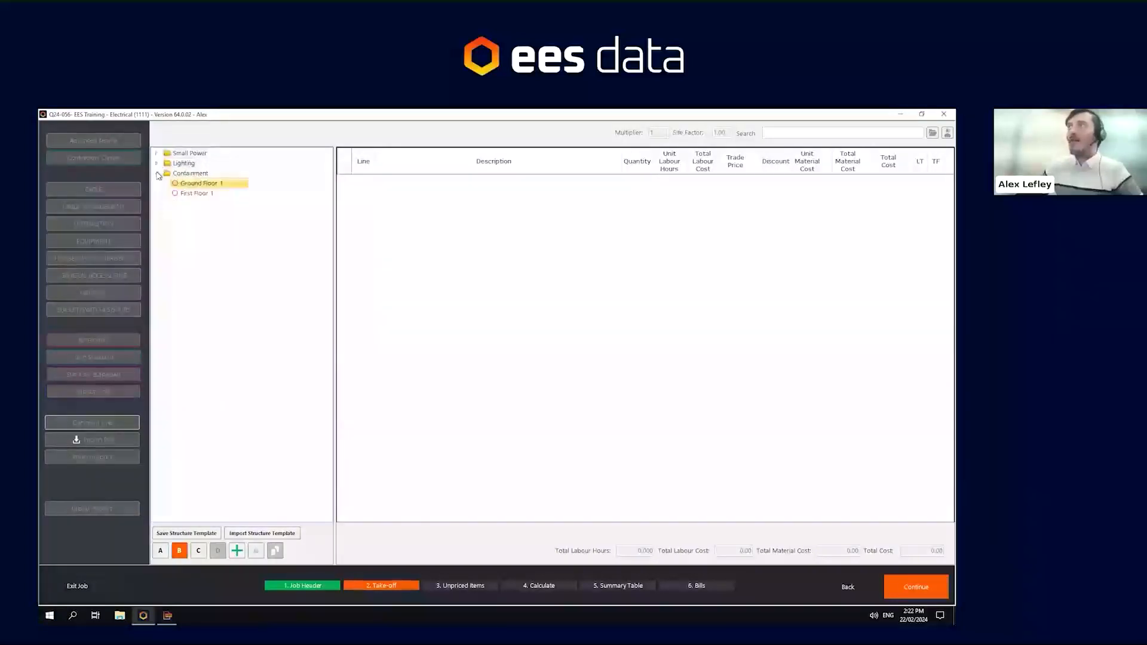
left_click(158, 173)
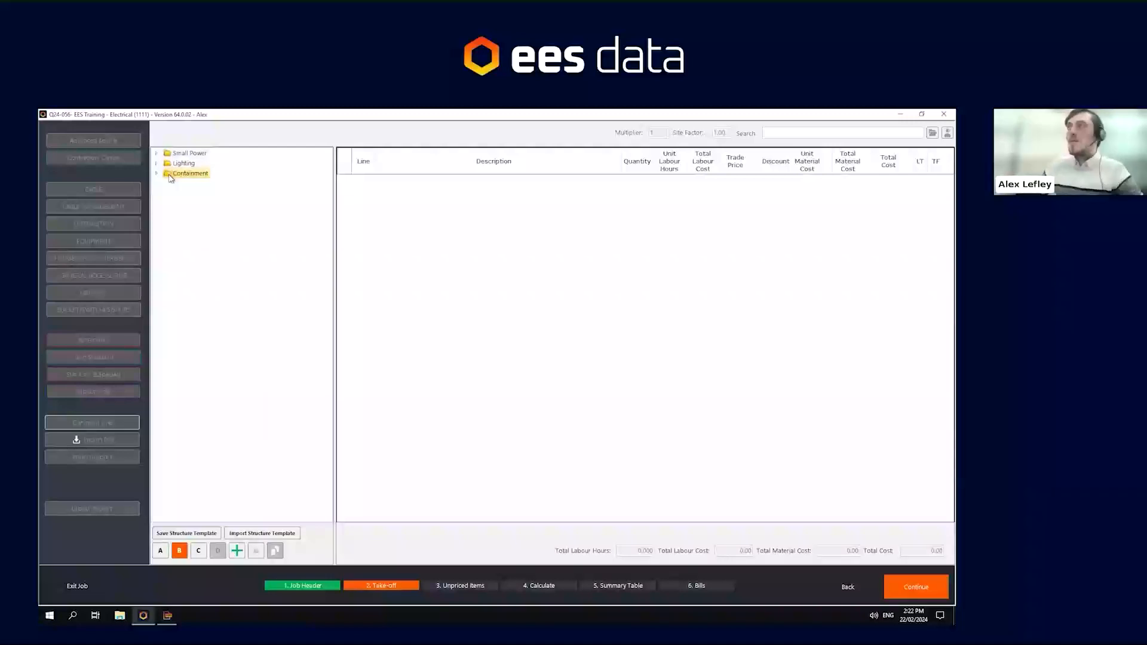
mouse_move(168, 175)
left_mouse_down()
mouse_move(168, 152)
mouse_move(169, 164)
left_mouse_up()
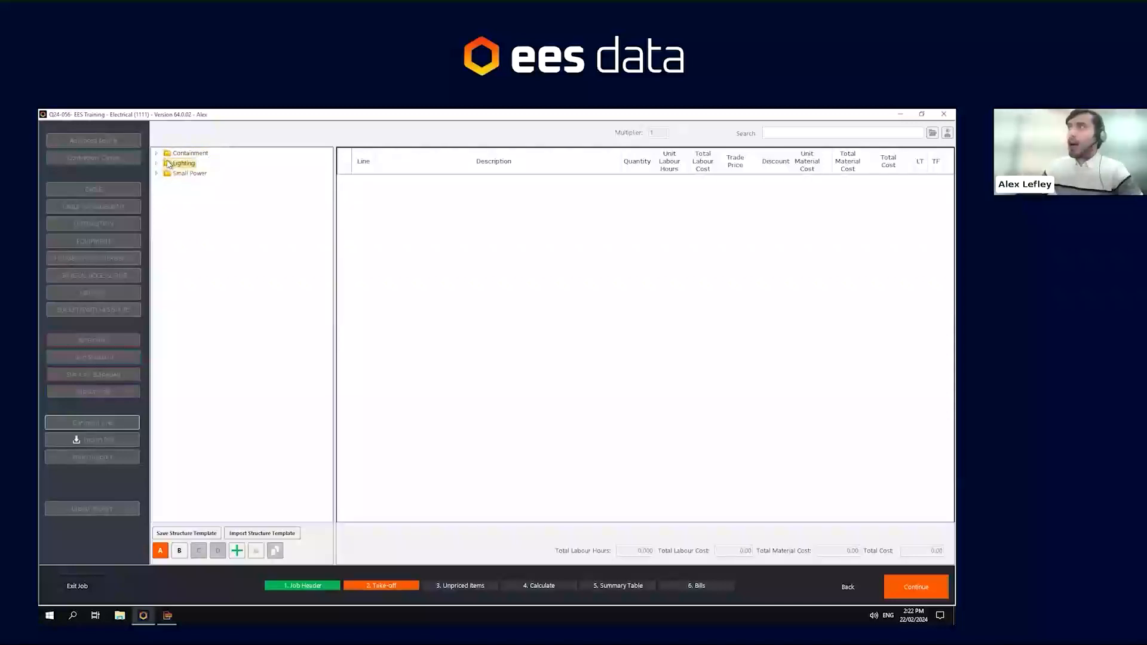
- Set the section tree to Keep Globally Expanded and select Containment's Ground Floor
right_click(228, 169)
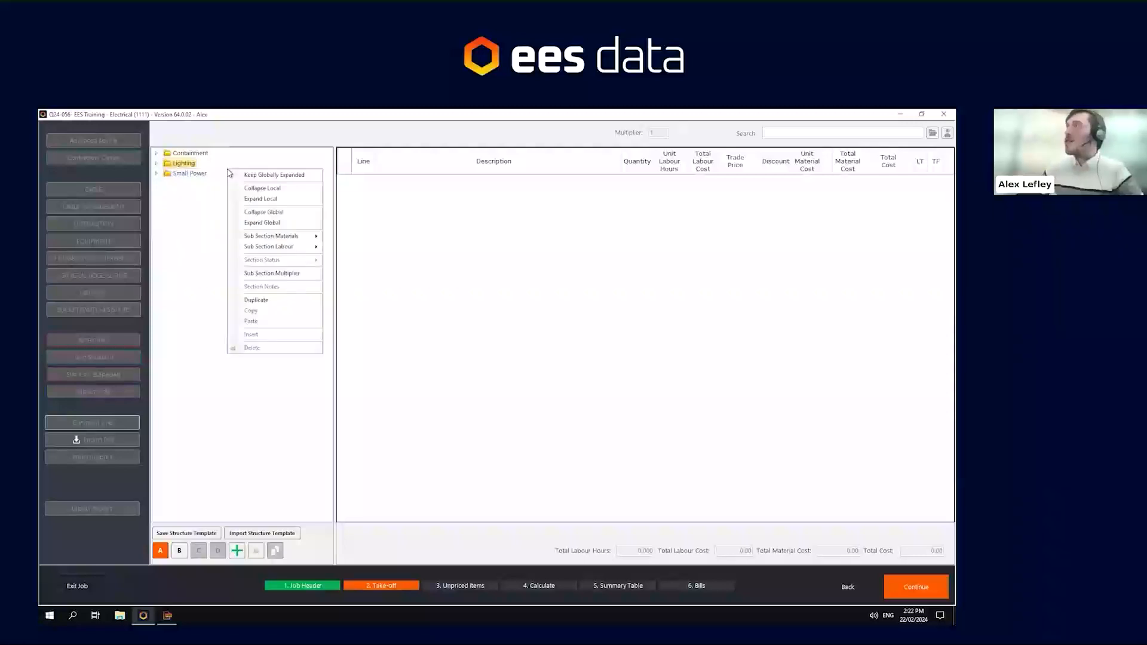
left_click(281, 175)
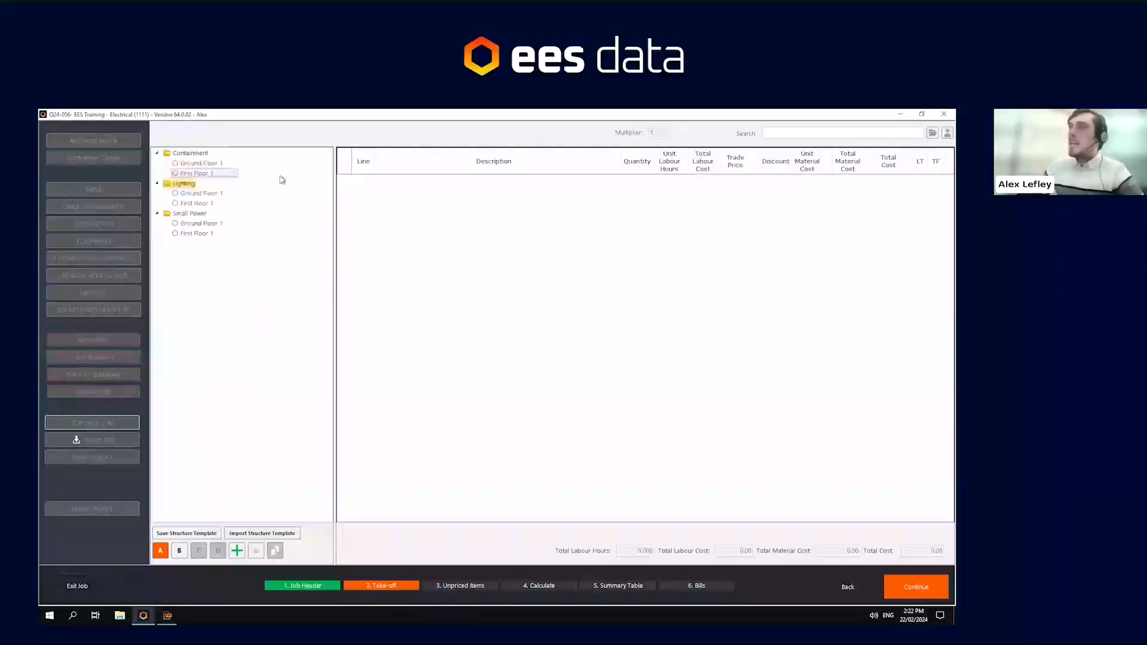
left_click(201, 163)
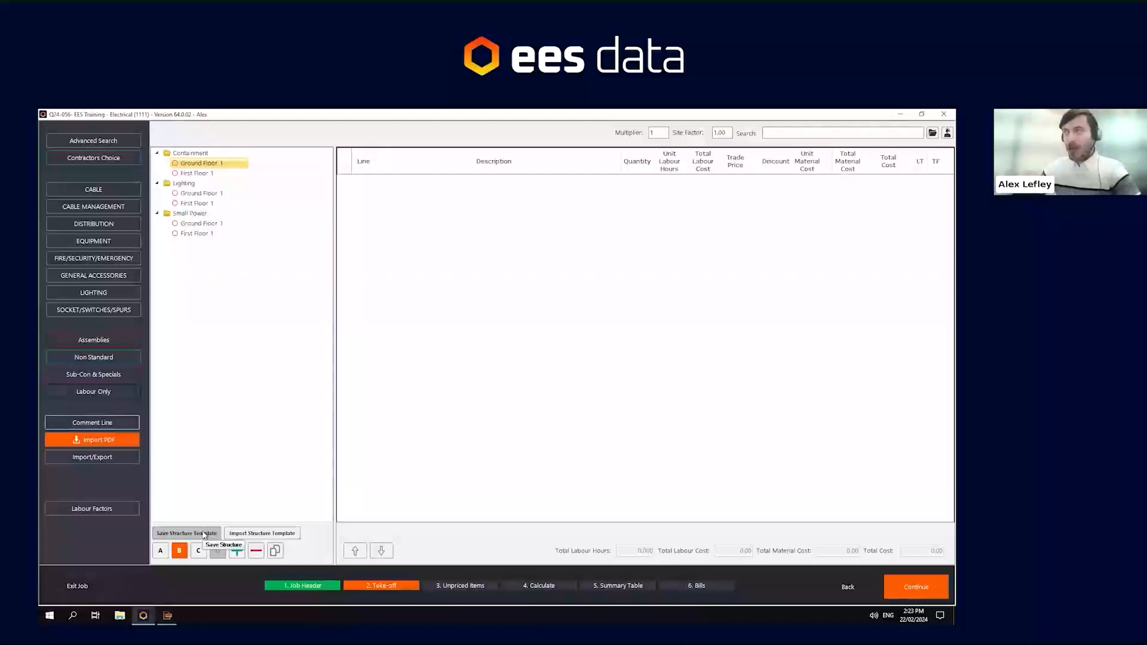
- Add a new subsection under Small Power and delete it again, confirming the deletion
left_click(215, 238)
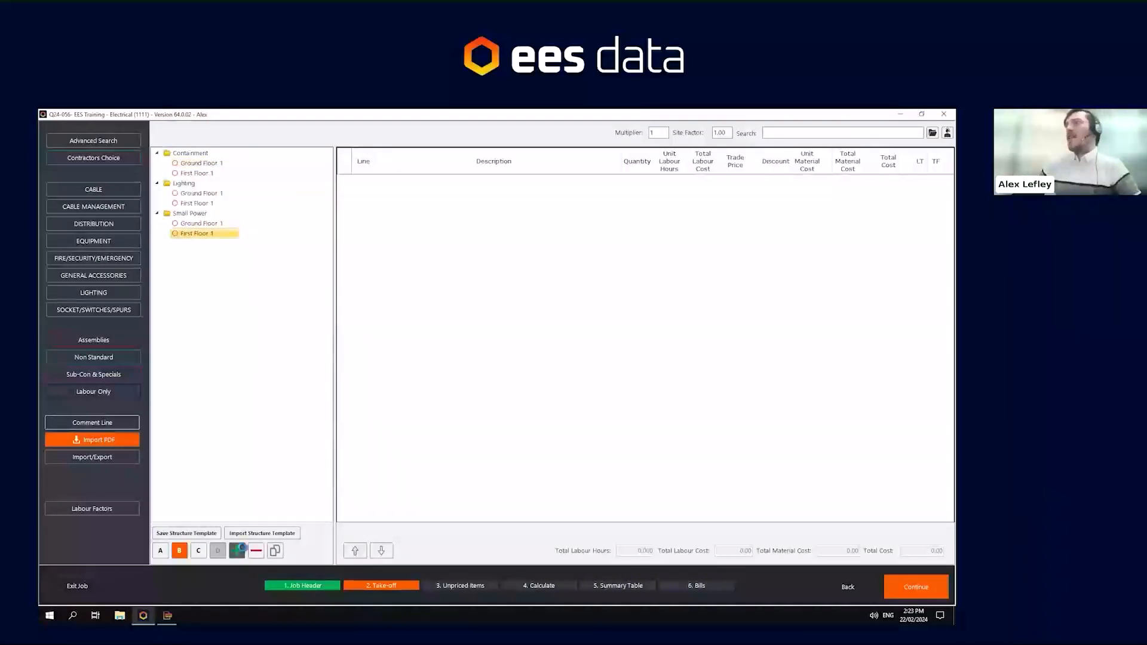
left_click(237, 550)
left_click(212, 247)
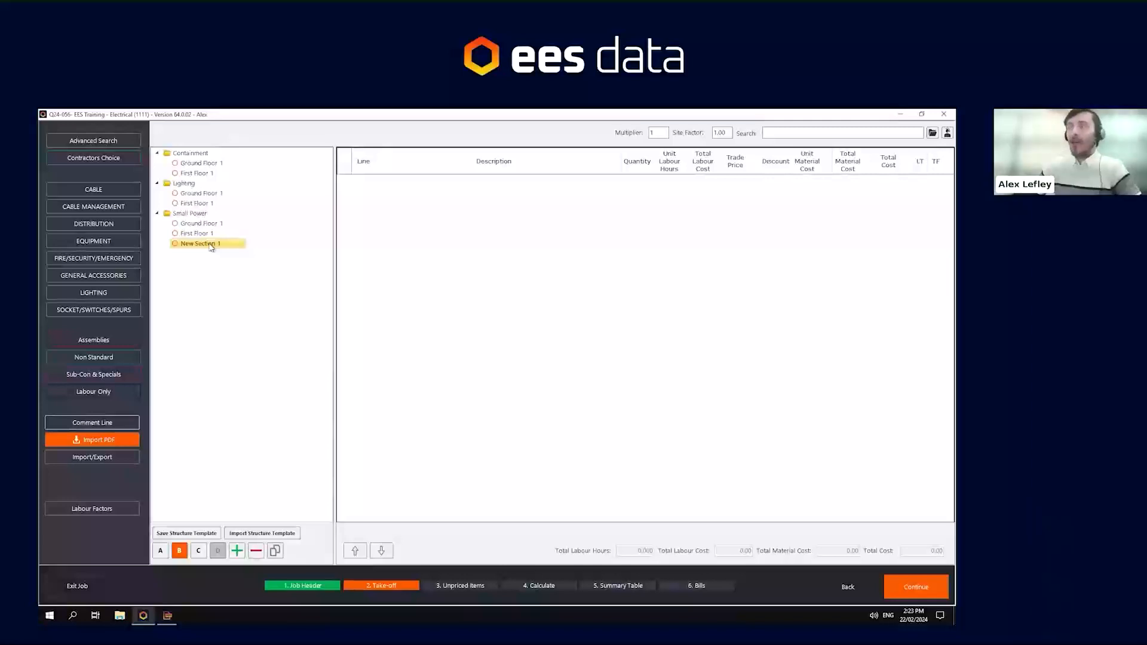
right_click(211, 247)
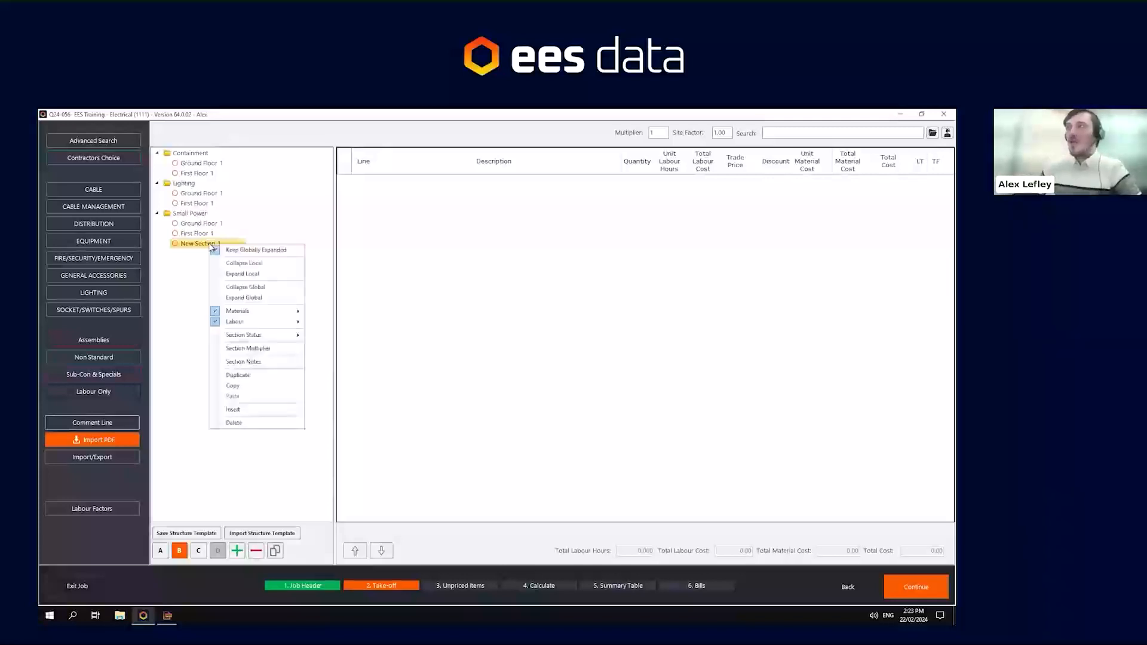
left_click(250, 470)
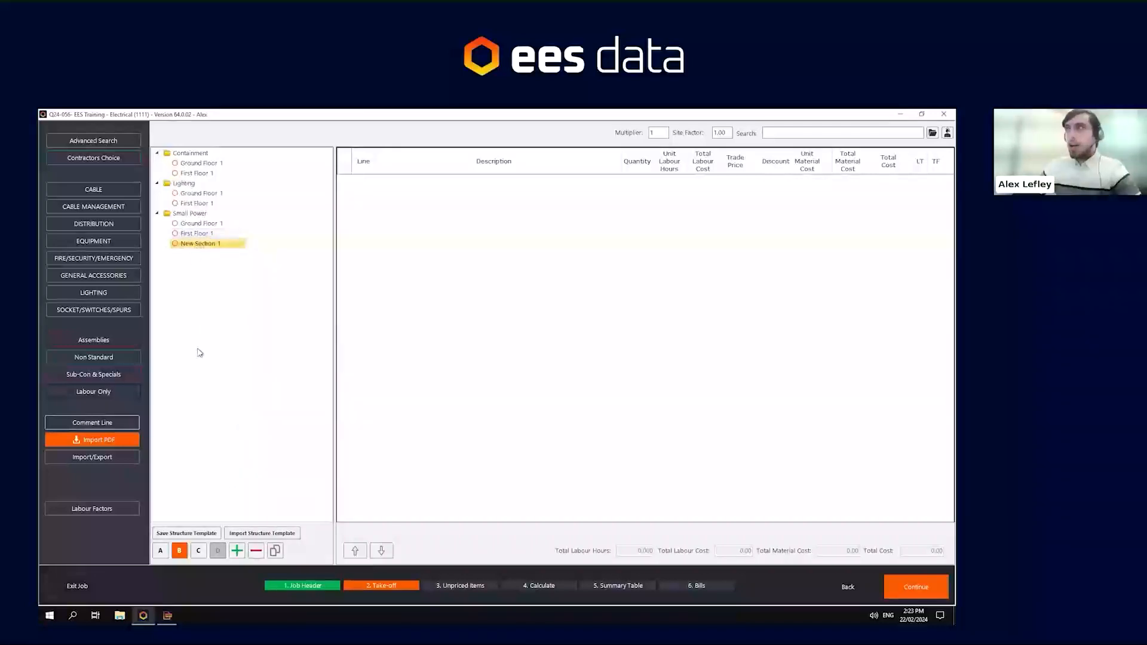
left_click(256, 551)
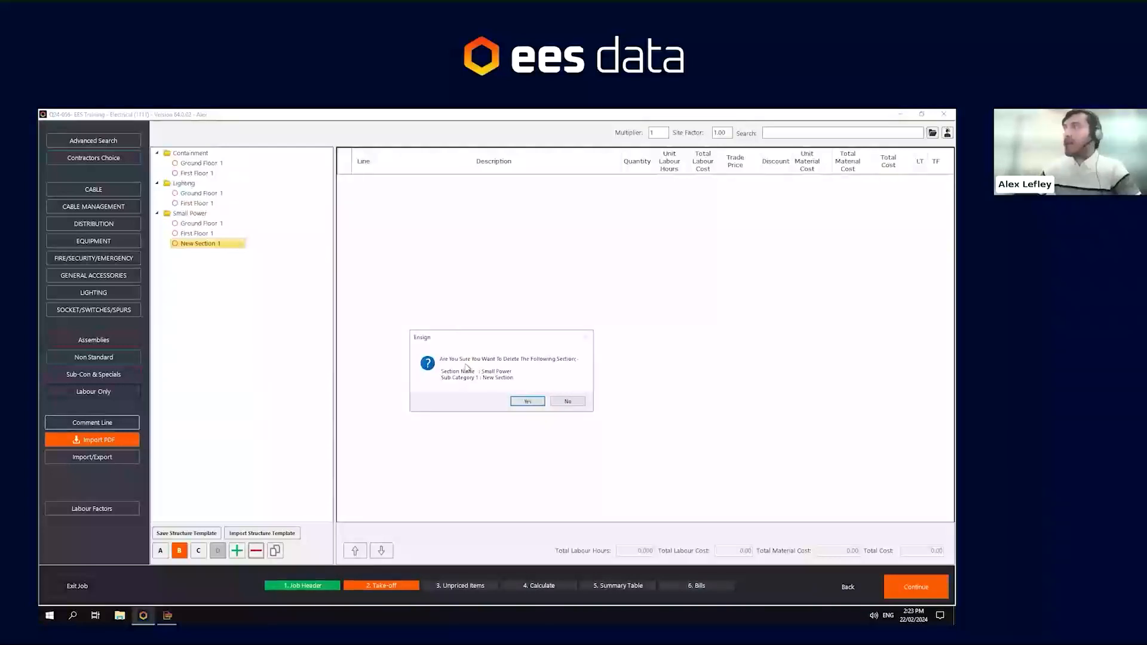
left_click(534, 402)
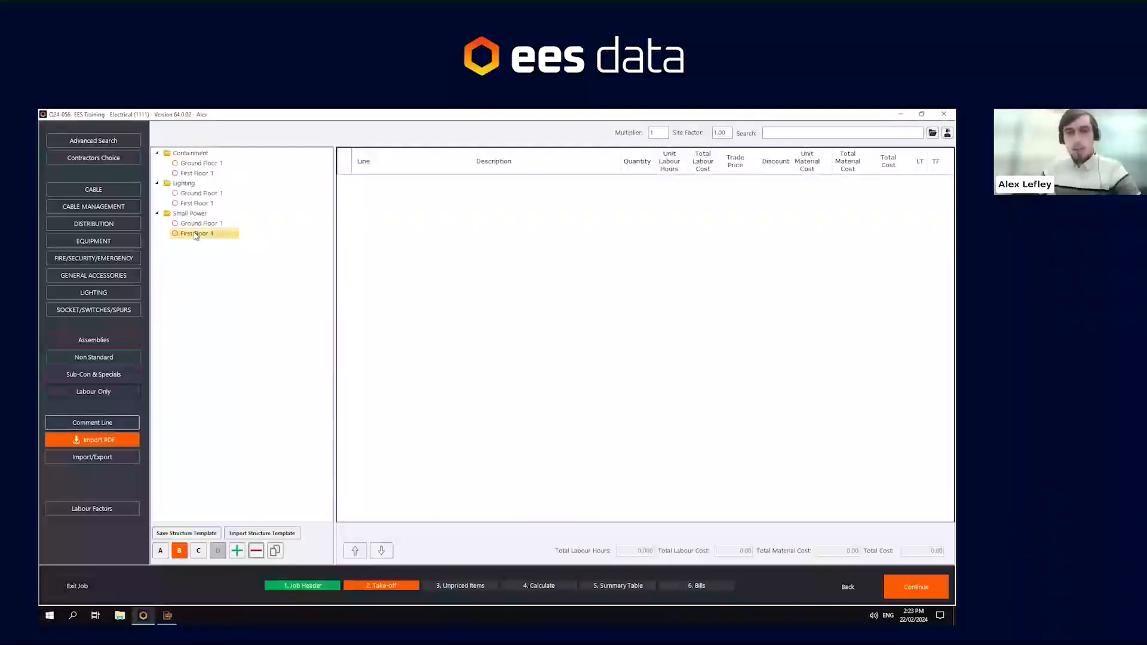
- Switch to the PDF Take-Off window and minimise it to return to the take-off
left_click(199, 164)
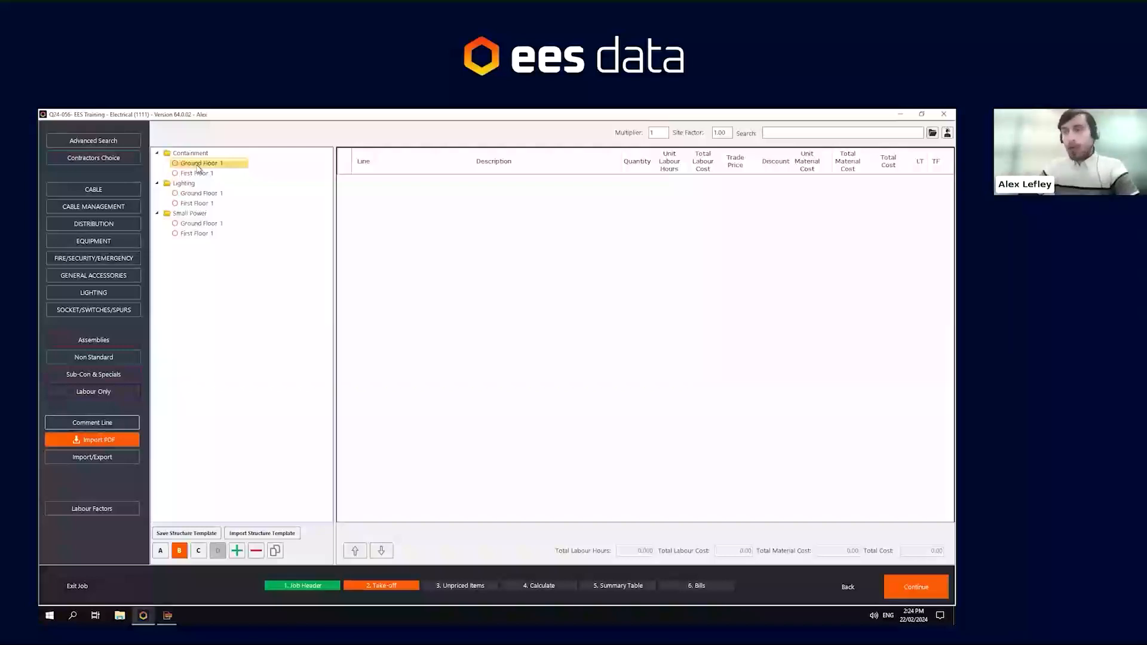
left_click(168, 615)
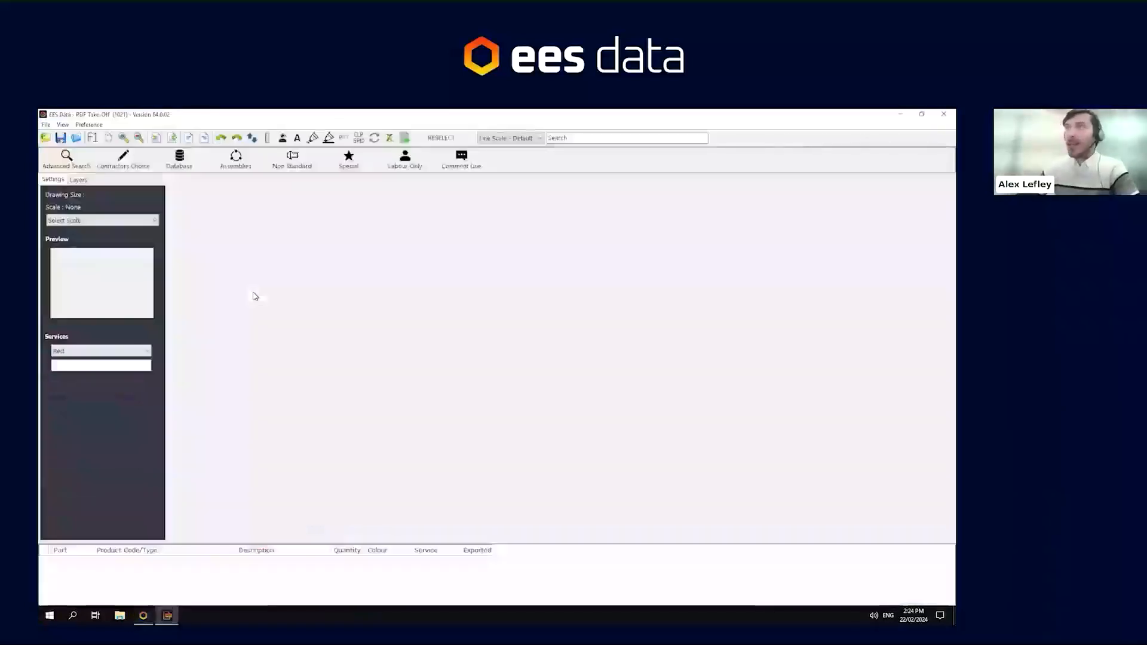
left_click(901, 114)
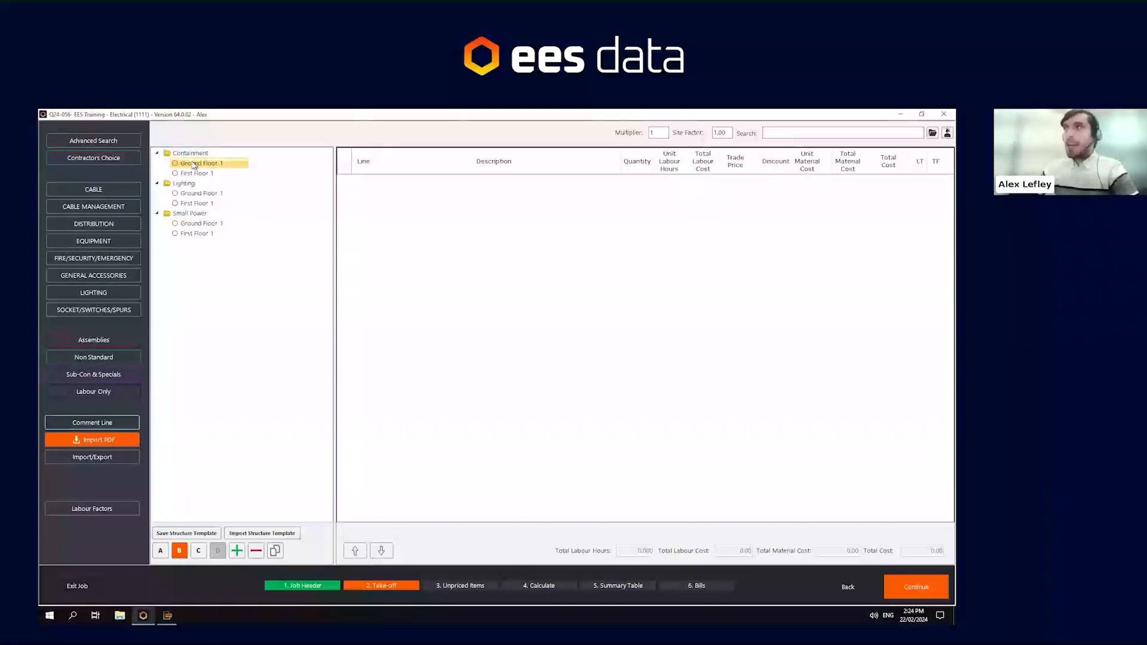
- Browse the Cable Management database manufacturers and their main index entries
left_click(121, 207)
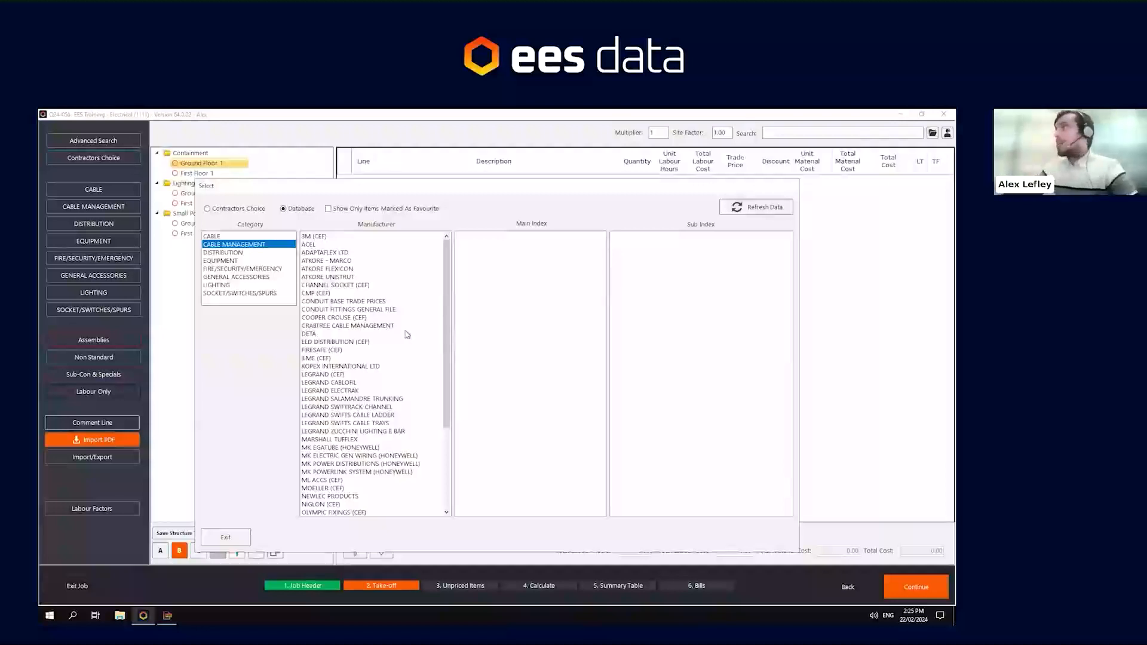
left_click(361, 414)
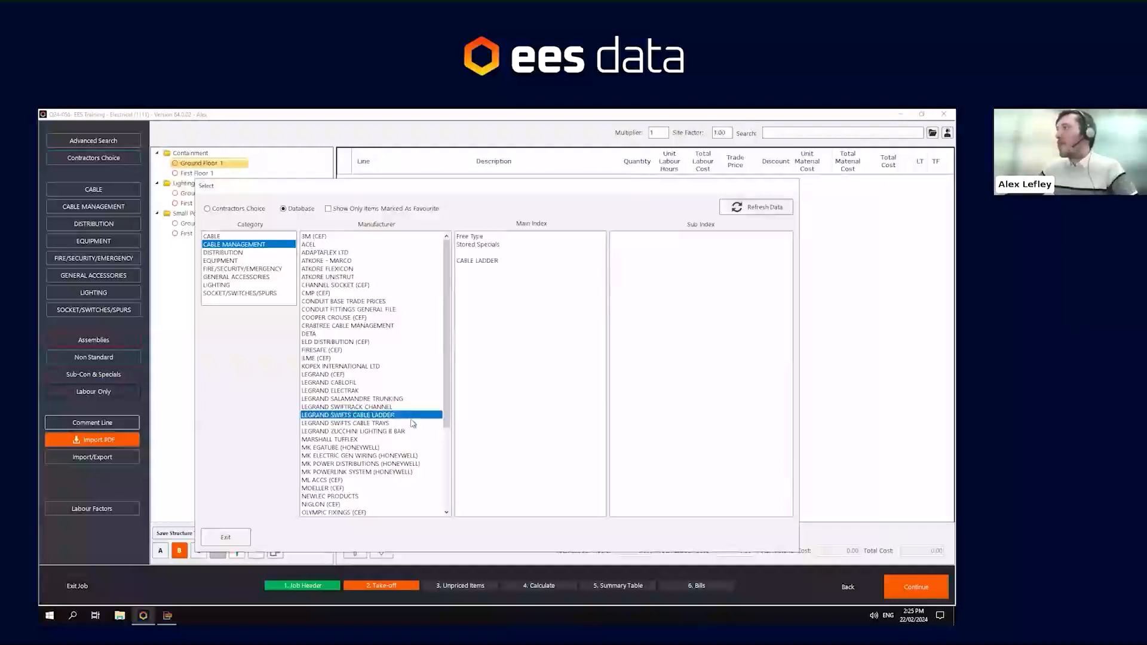
left_click(478, 261)
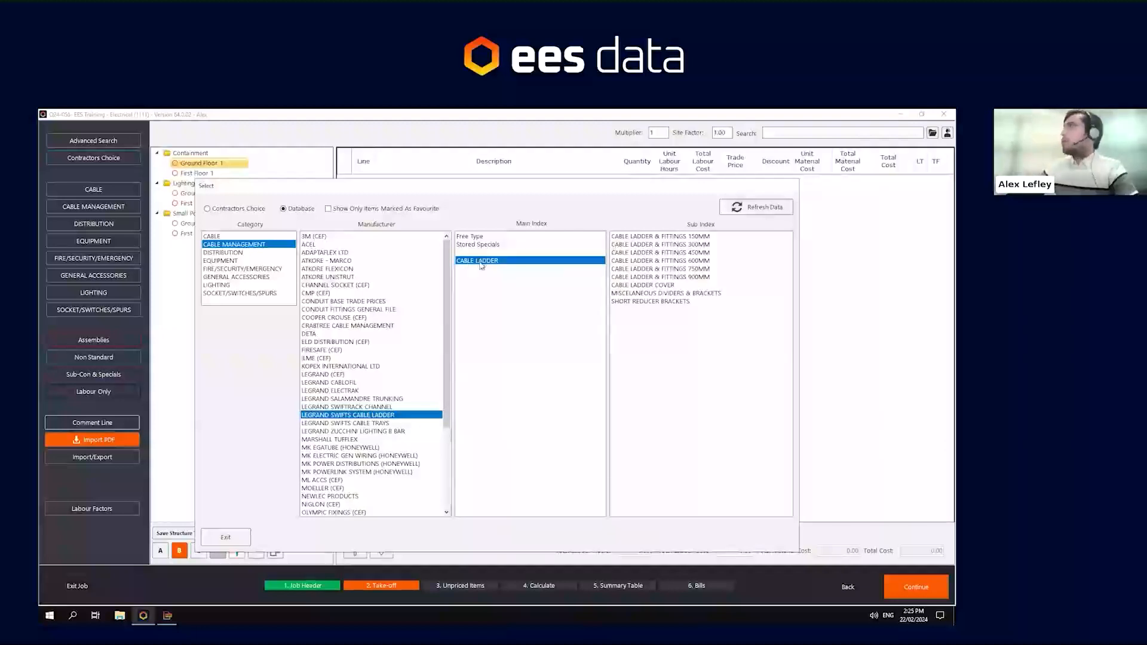
left_click(353, 407)
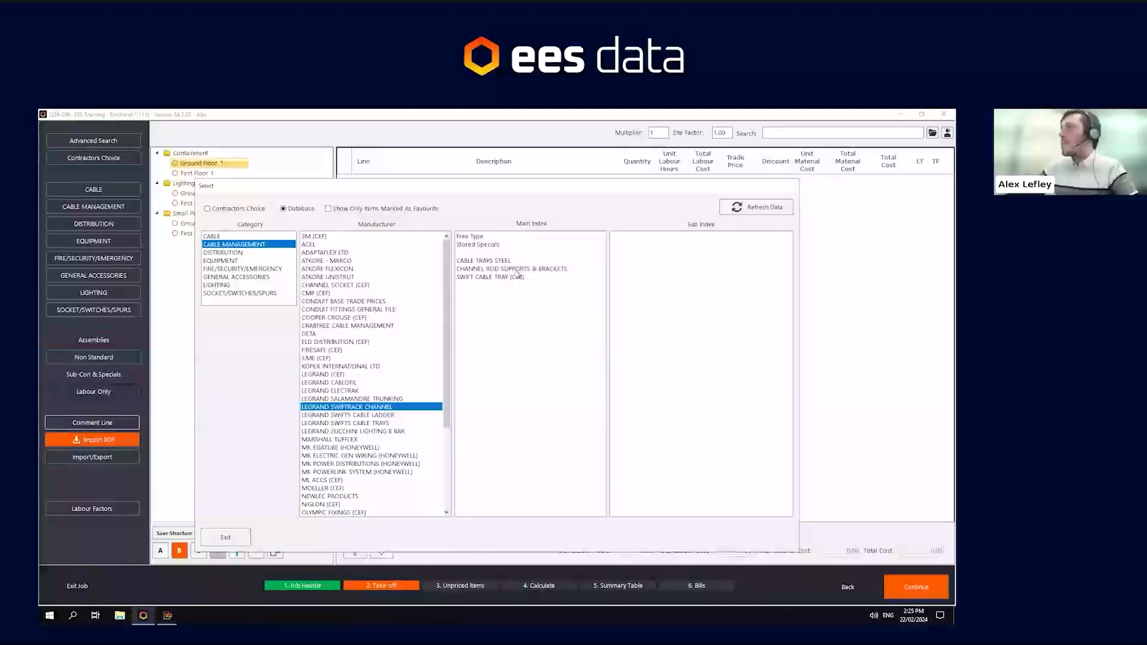
left_click(378, 415)
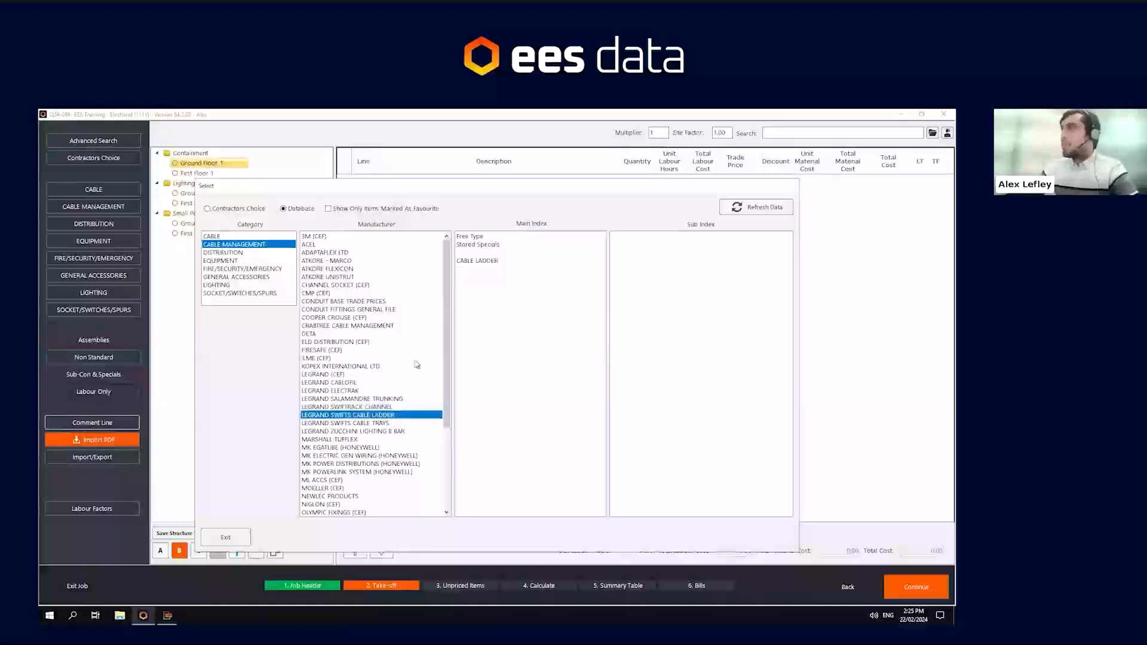
left_click(476, 261)
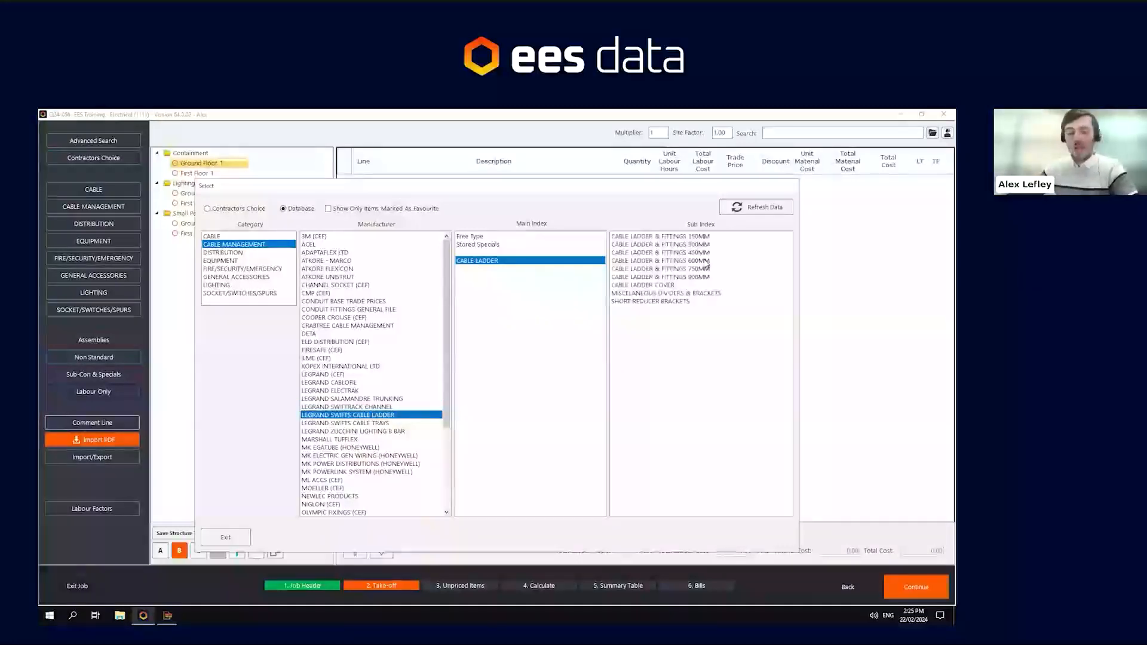
left_click(365, 448)
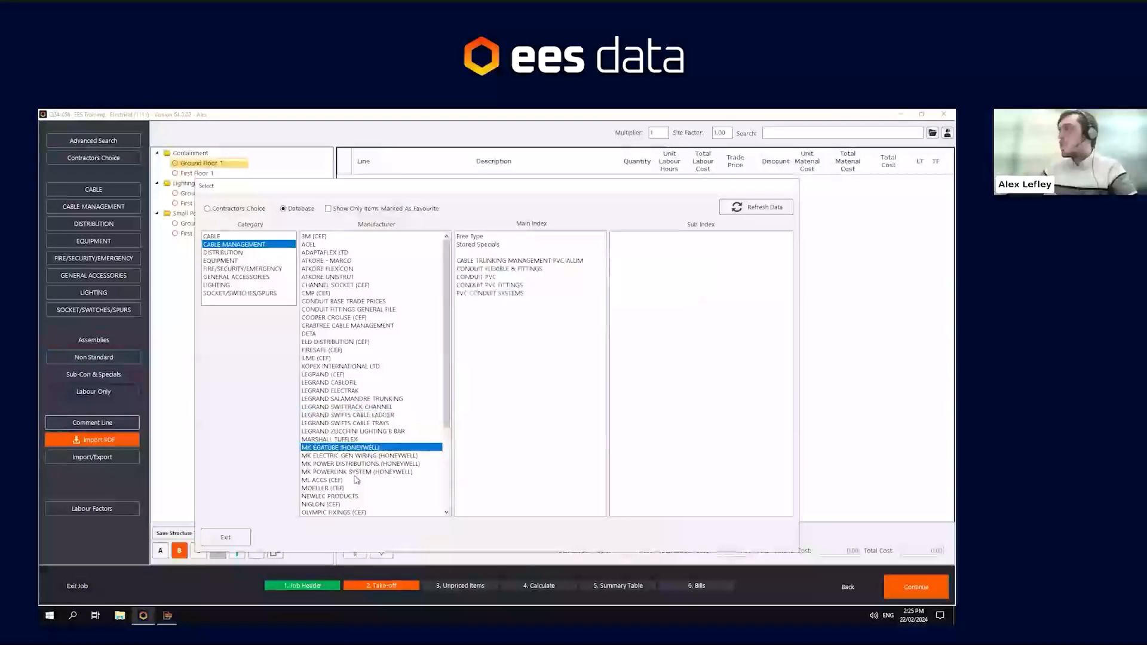
left_click(357, 480)
left_click(329, 398)
left_click(327, 407)
left_click(333, 423)
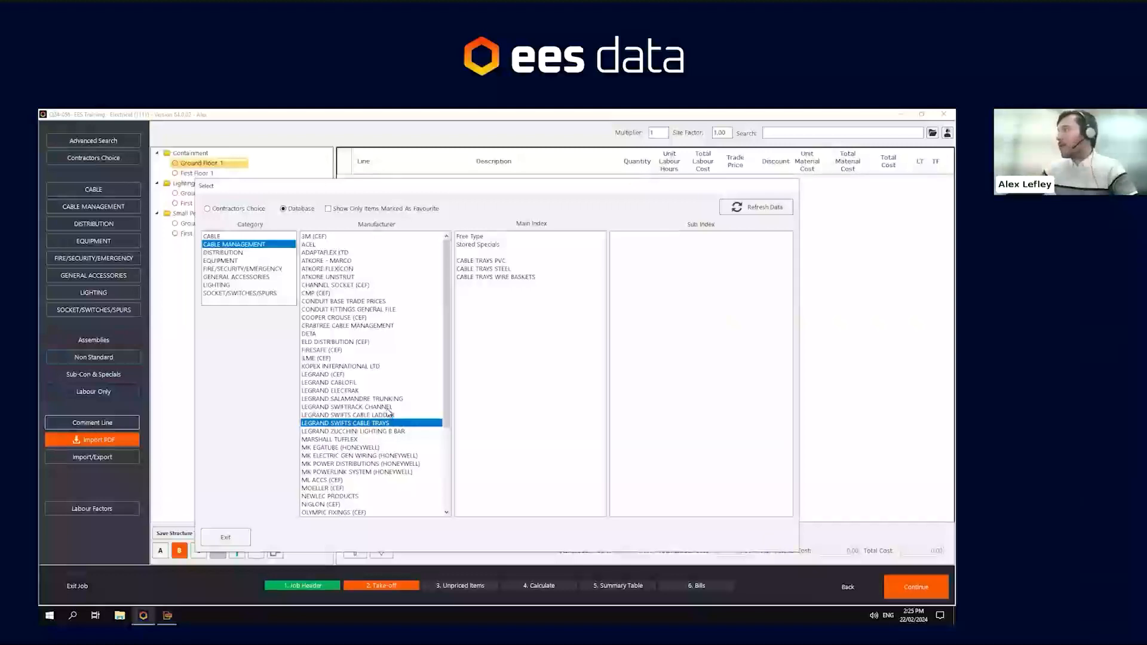
- Open Legrand Swifts Cable Ladder's 450MM cable ladder and fittings and enter 10 for the 450MM wide cable ladder per metre
left_click(367, 415)
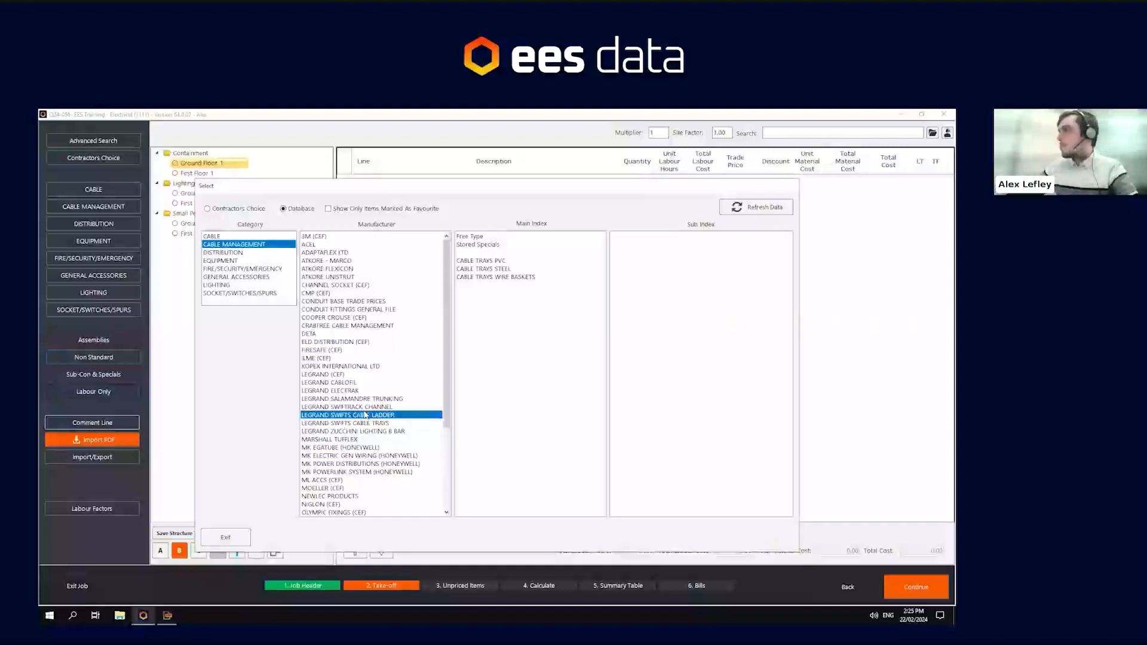
left_click(474, 261)
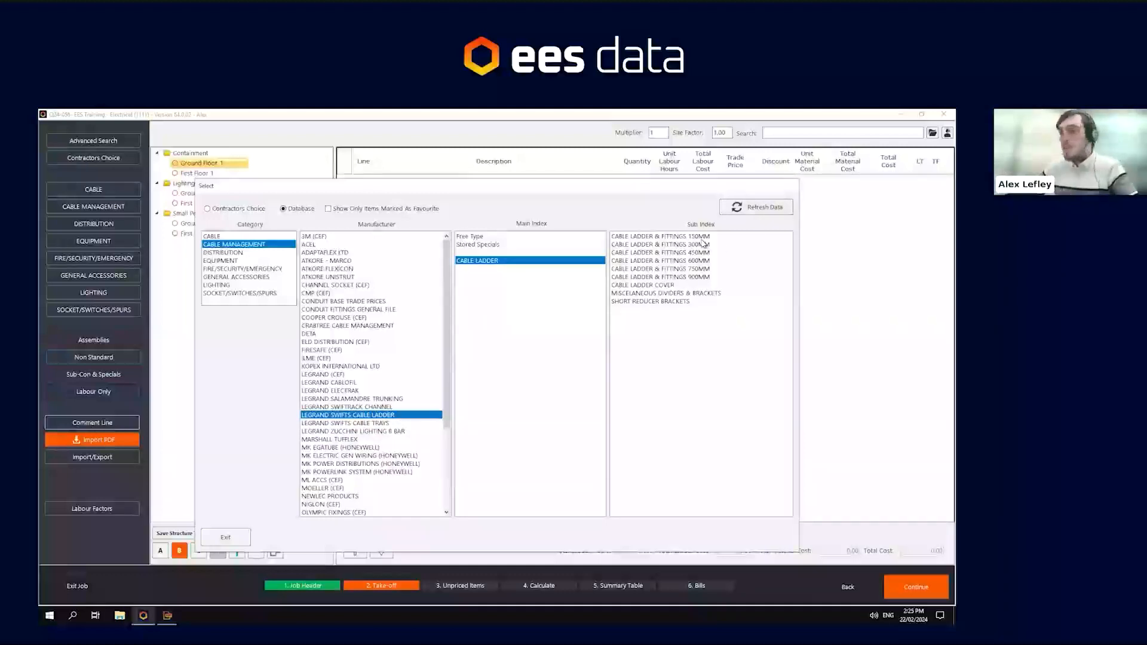
double_click(669, 252)
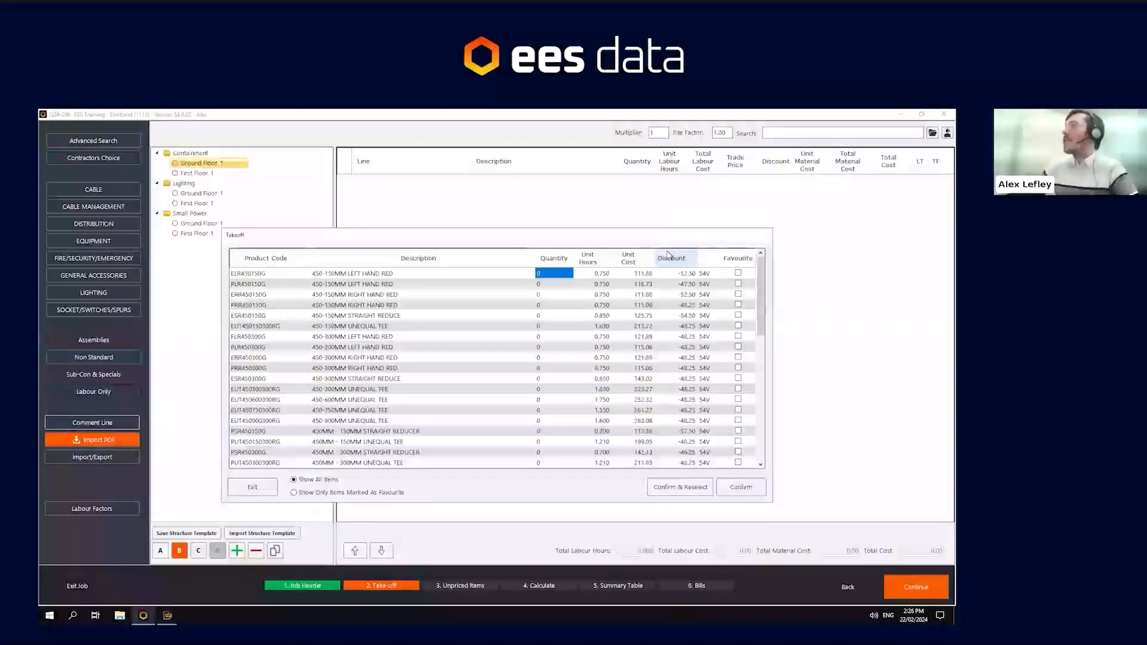
scroll(619, 331, "down", 2)
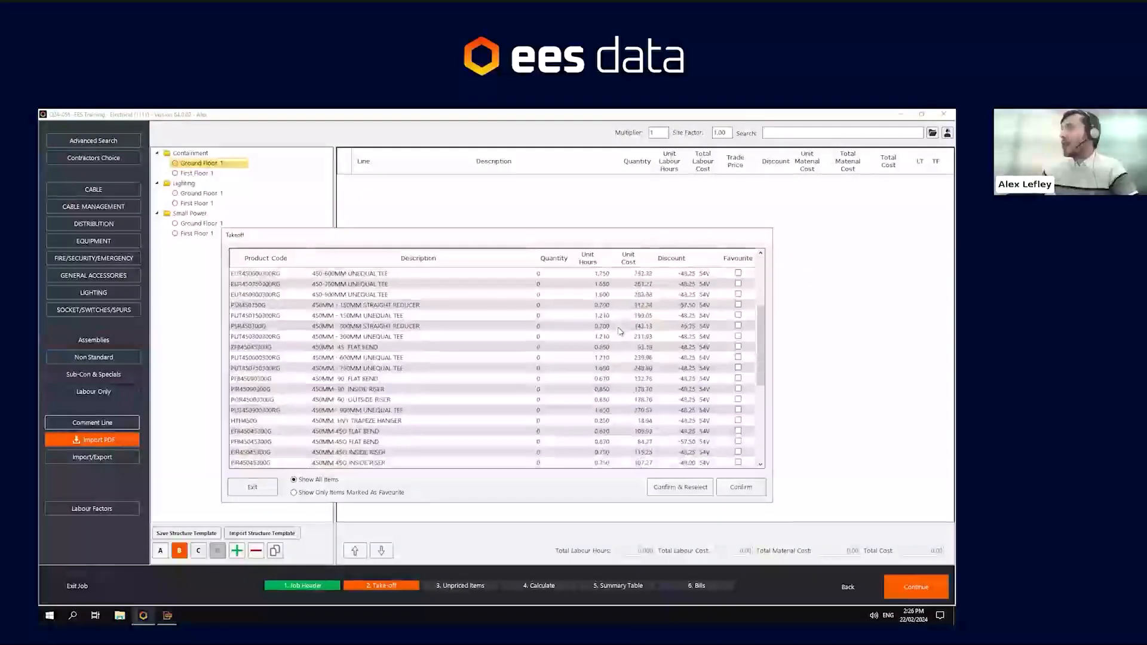
scroll(619, 331, "down", 6)
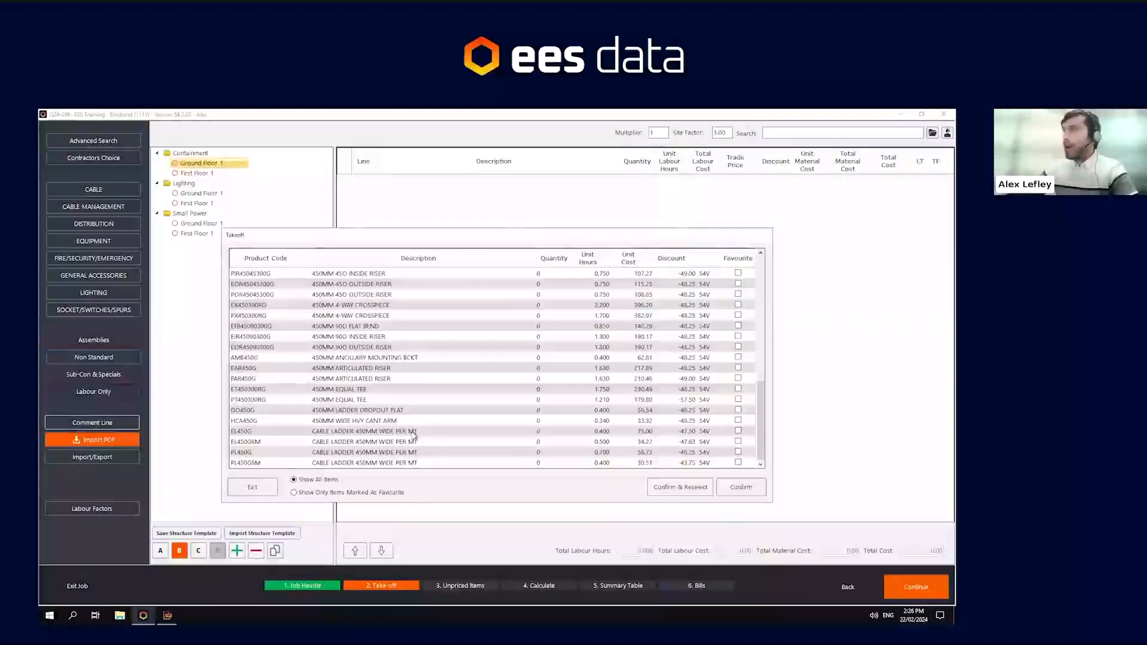
left_click(258, 432)
left_click(262, 443)
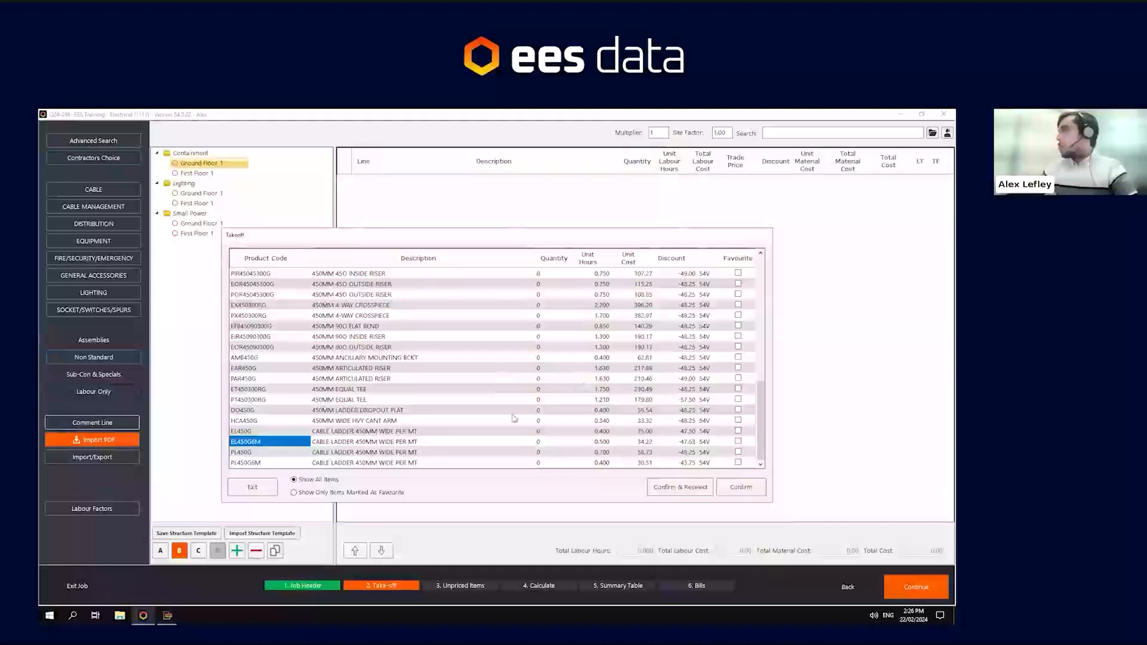
left_click(434, 445)
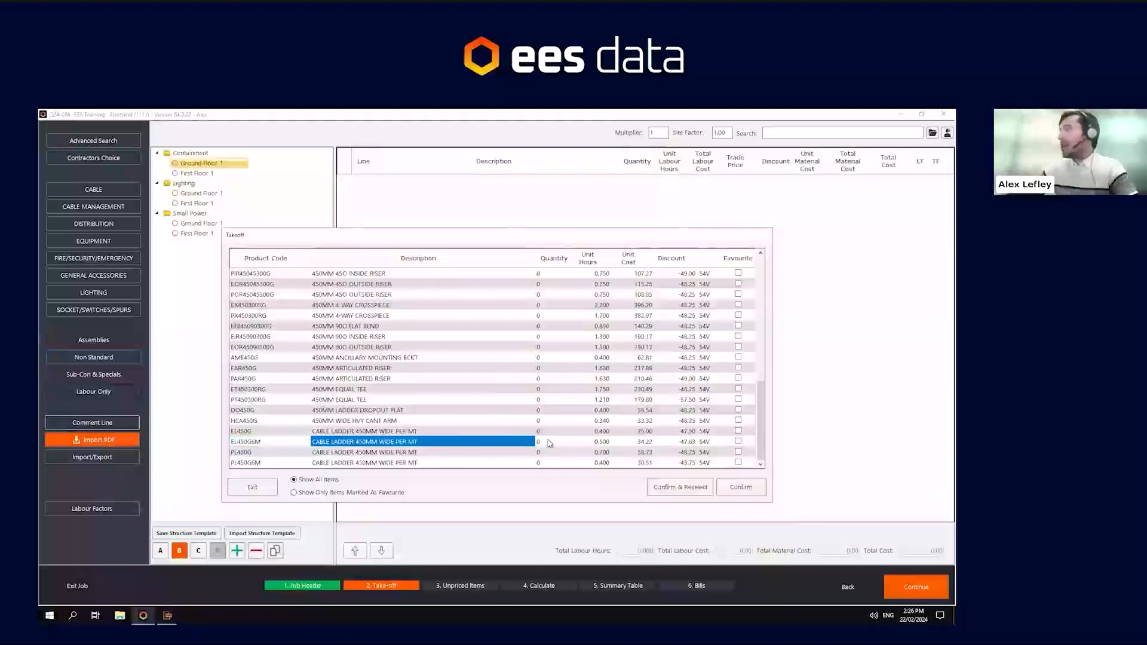
left_click(549, 443)
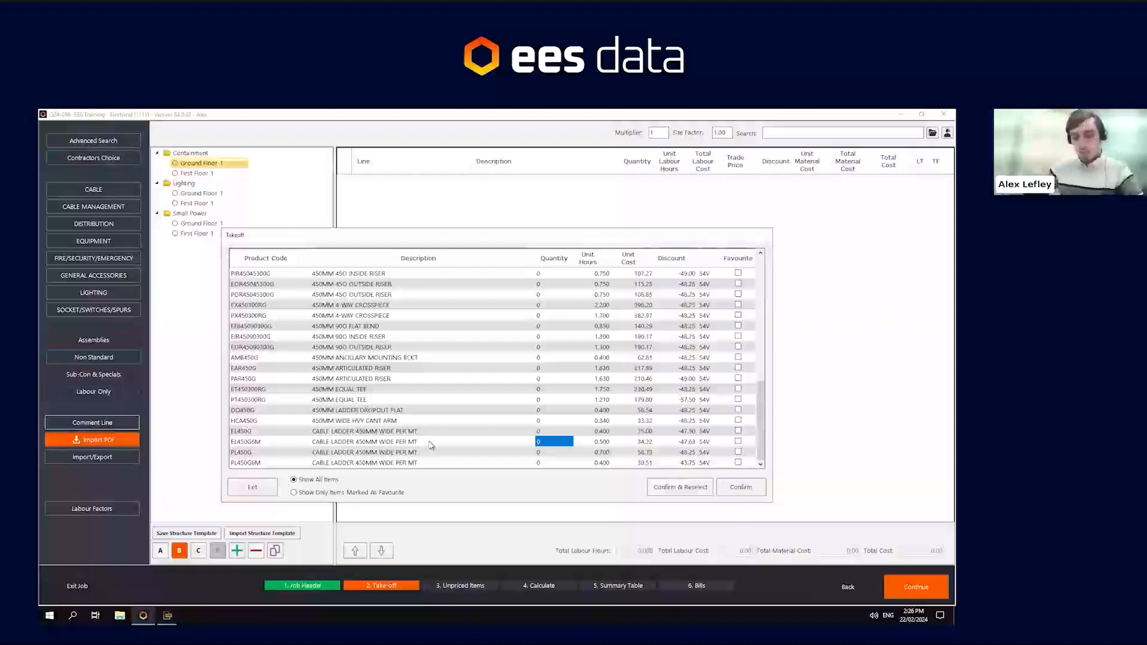
type("10")
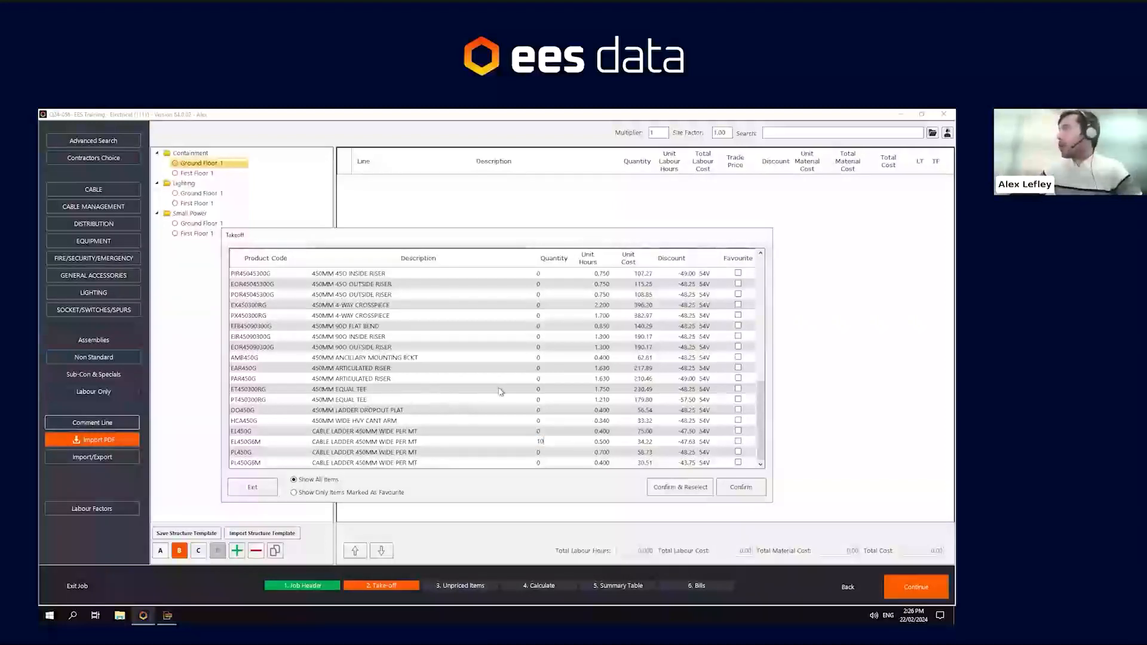
- Enter 2 for the 450MM equal tee and 5 for the 450MM 90 flat bend, then confirm the selection
left_click(537, 389)
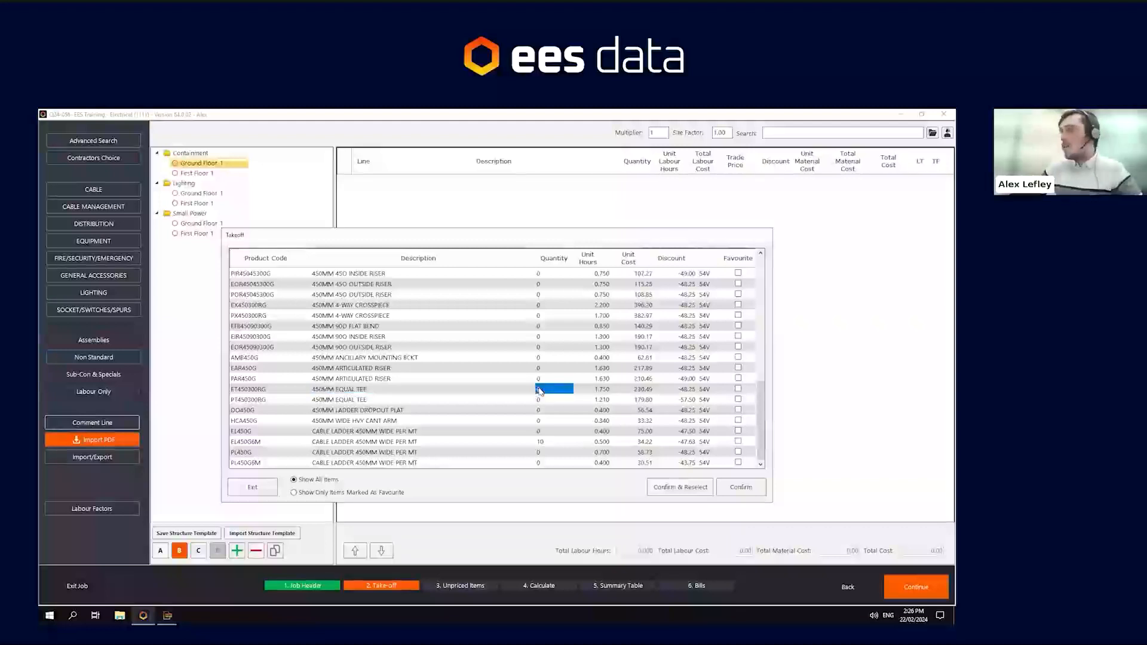
scroll(525, 295, "up", 3)
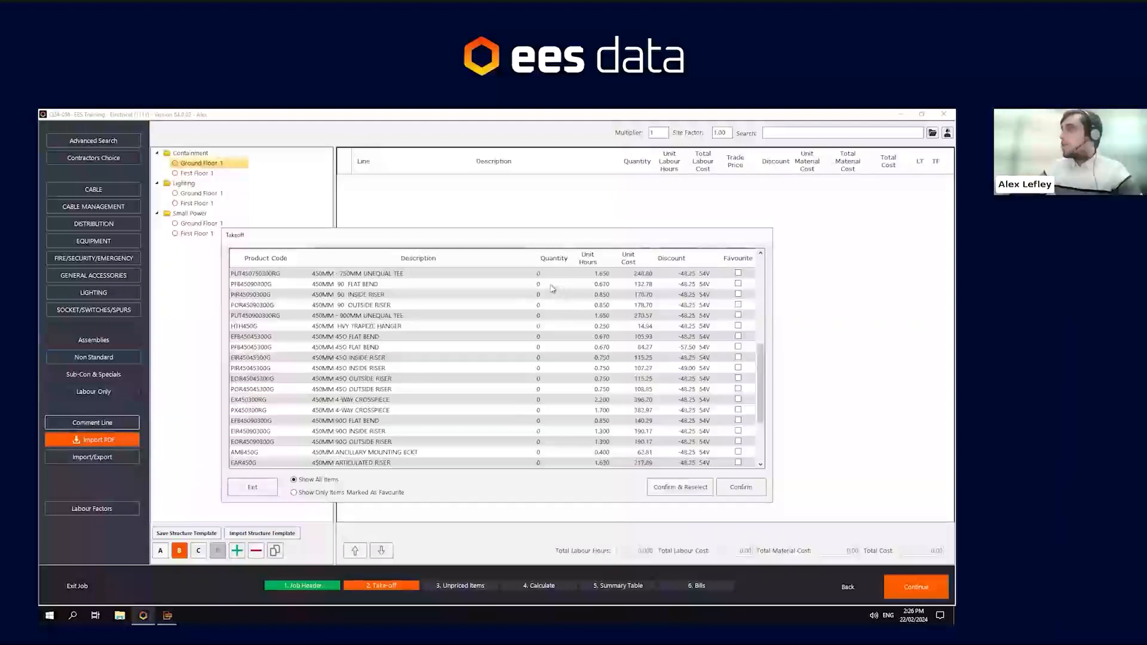
left_click(550, 285)
type("5")
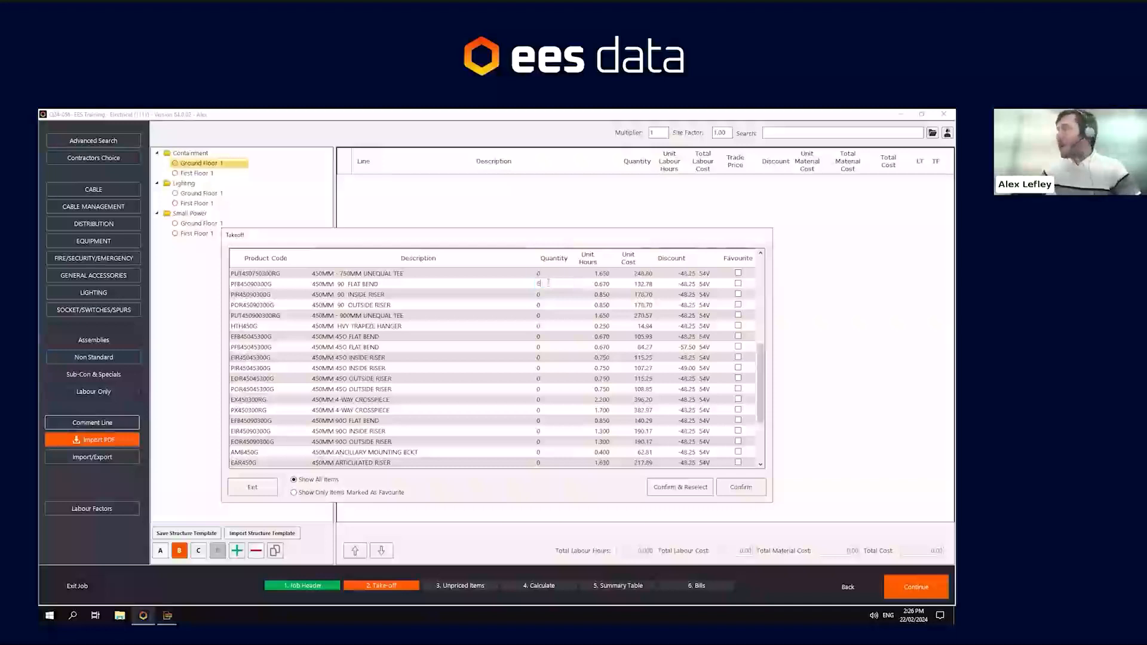
left_click(564, 337)
scroll(561, 335, "down", 3)
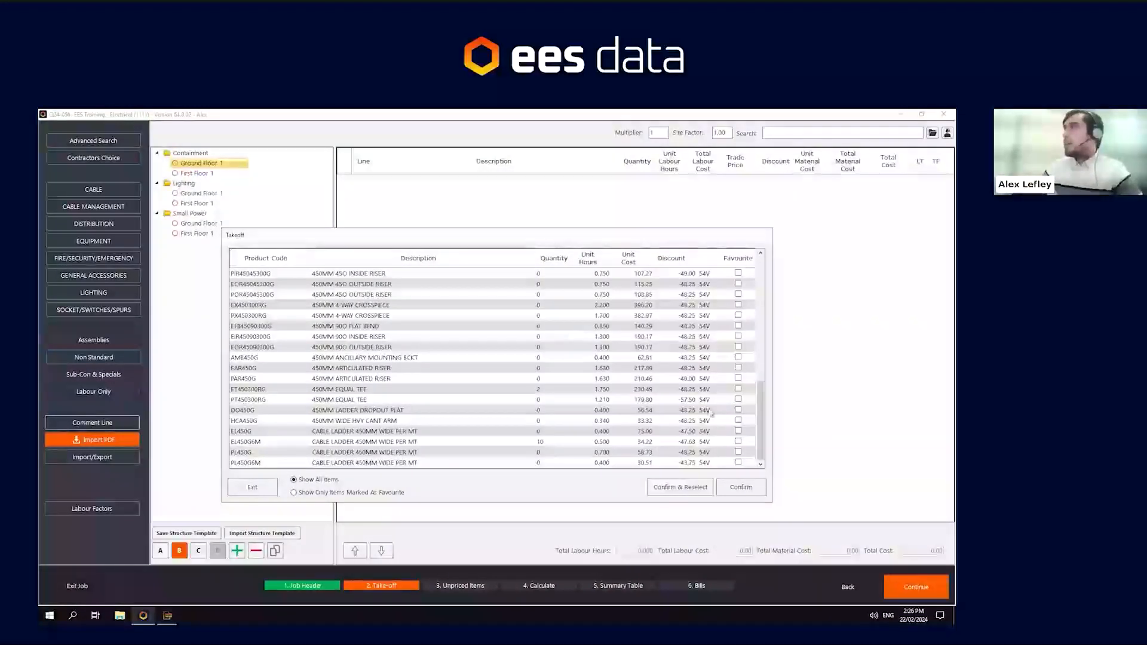
left_click(726, 486)
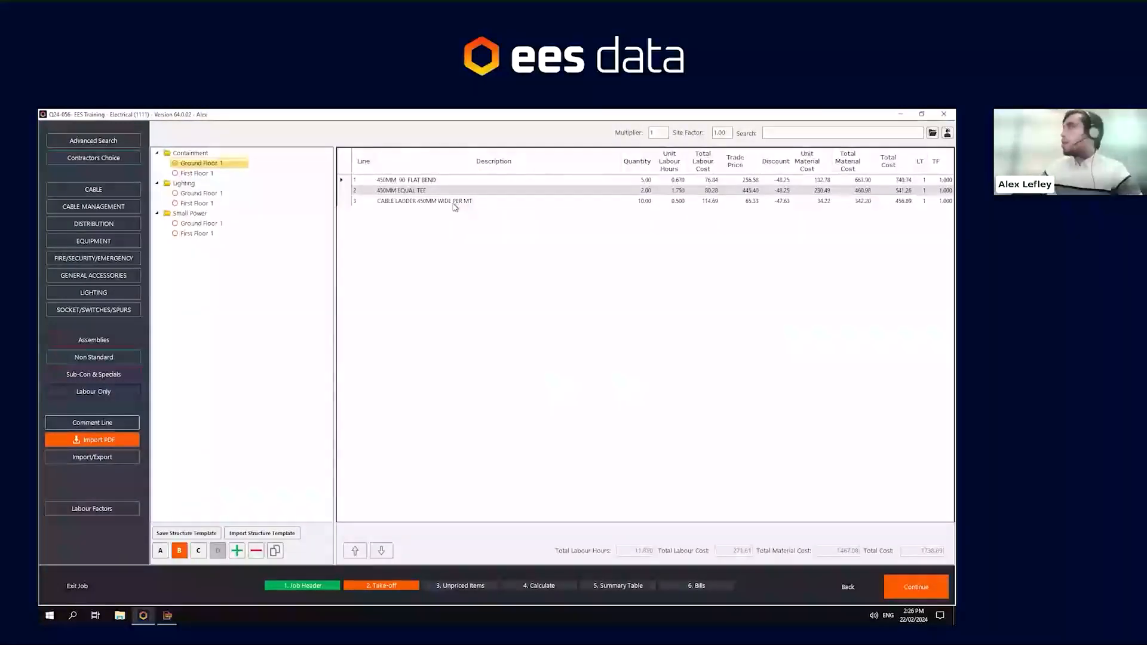
- Examine the added lines' descriptions, quantities, unit labour hours and total labour costs
left_click(360, 180)
left_click(368, 191)
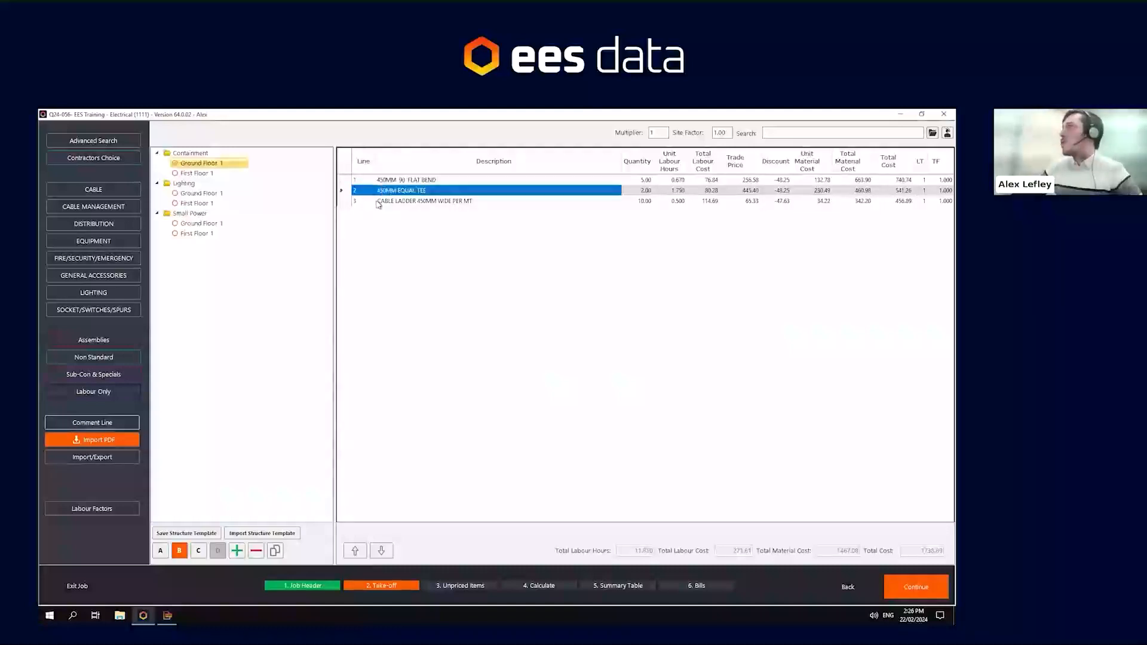
left_click(378, 204)
left_click(634, 181)
left_click(636, 190)
left_click(636, 202)
left_click(680, 181)
left_click(678, 191)
left_click(677, 201)
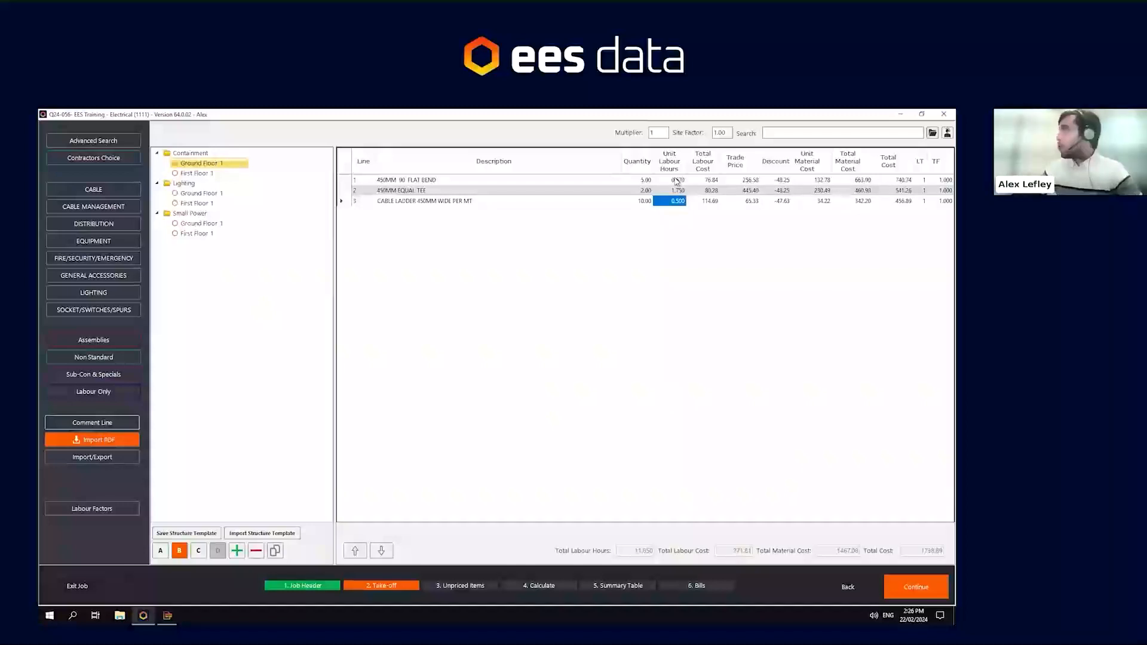
left_click_drag(702, 181, 704, 202)
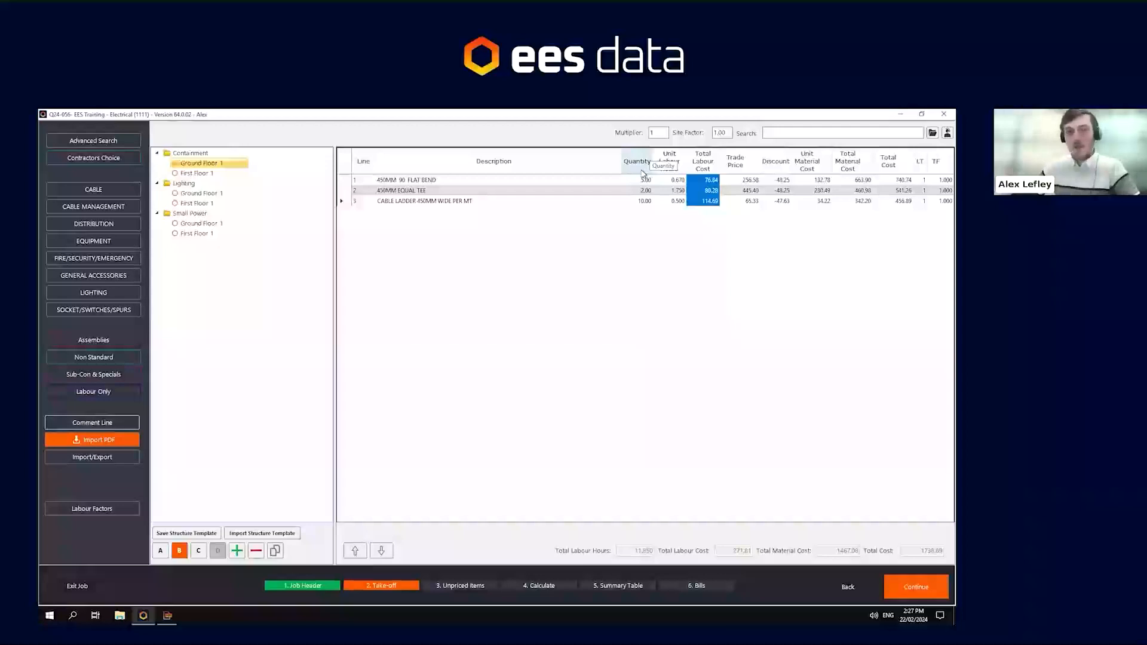
- Set the labour factors' labour type to 2 - Electrician and confirm
left_click(103, 510)
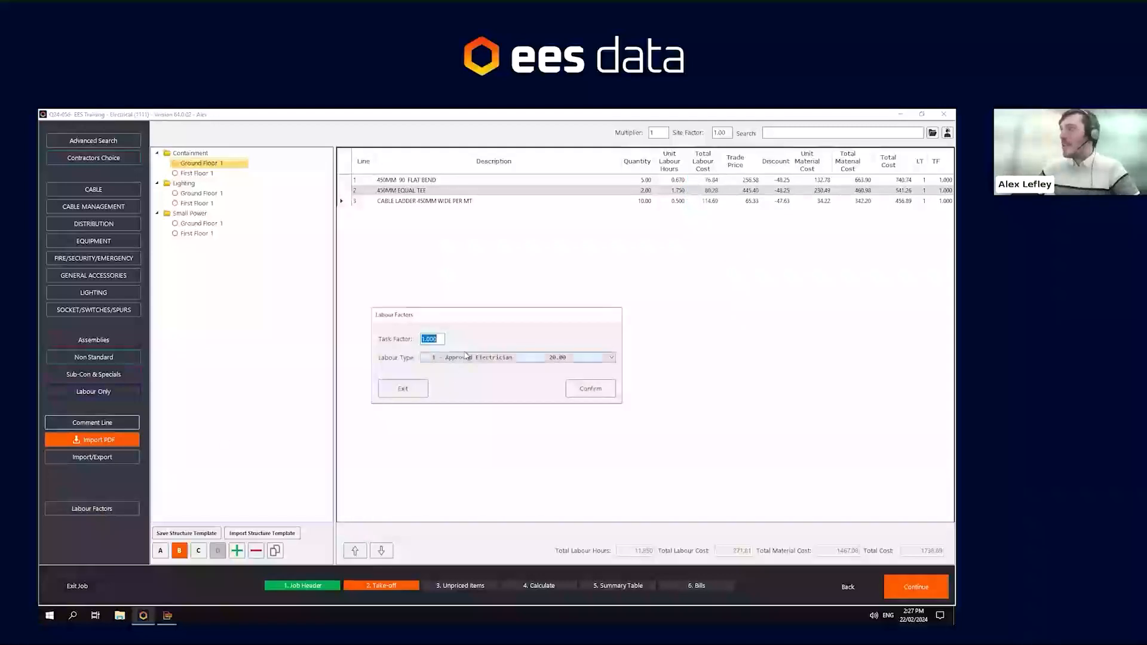
left_click(465, 356)
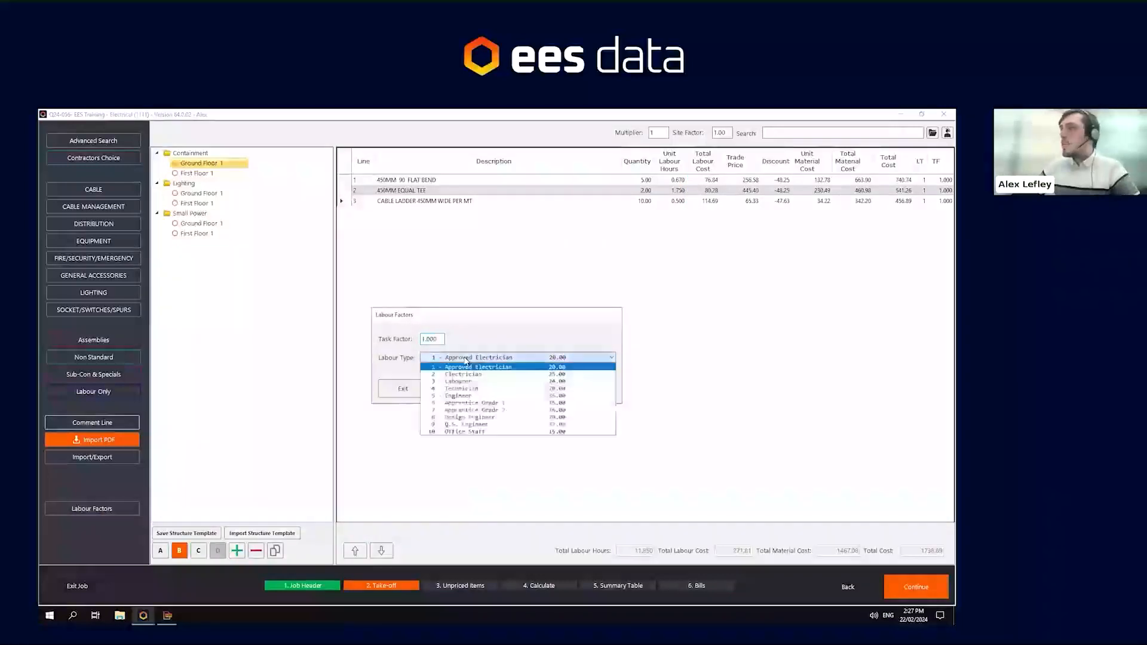
left_click(488, 379)
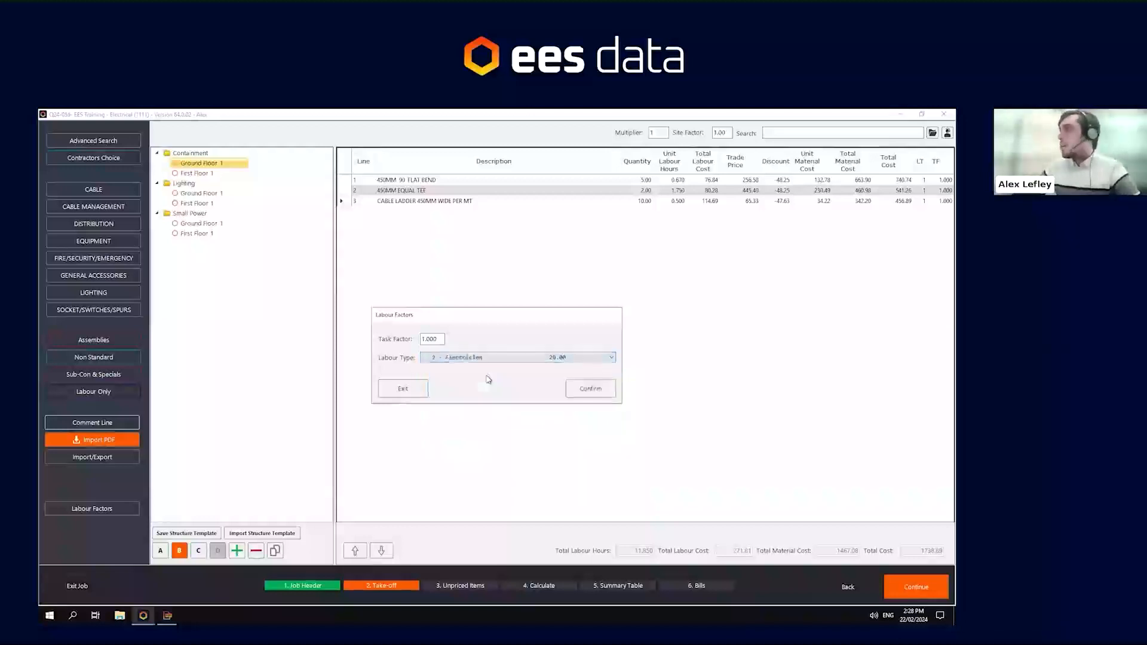
left_click(584, 389)
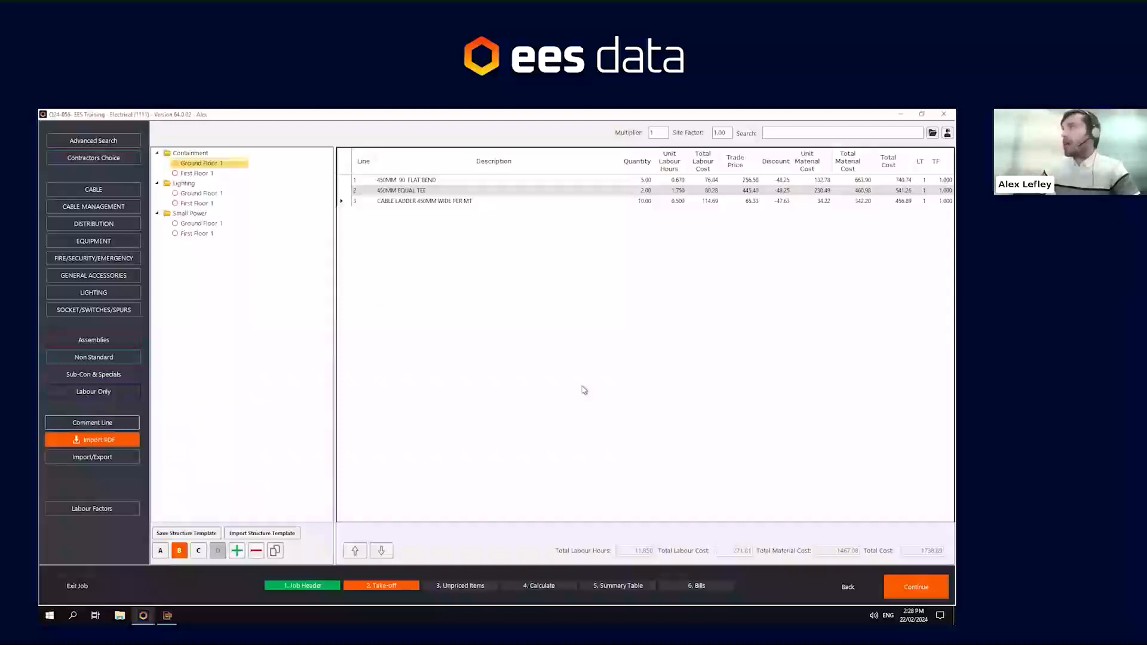
- Add 750MM cable ladder fittings: 1 and 4 of the 750-150MM left hand reducers and 1 right hand reducer
left_click(94, 208)
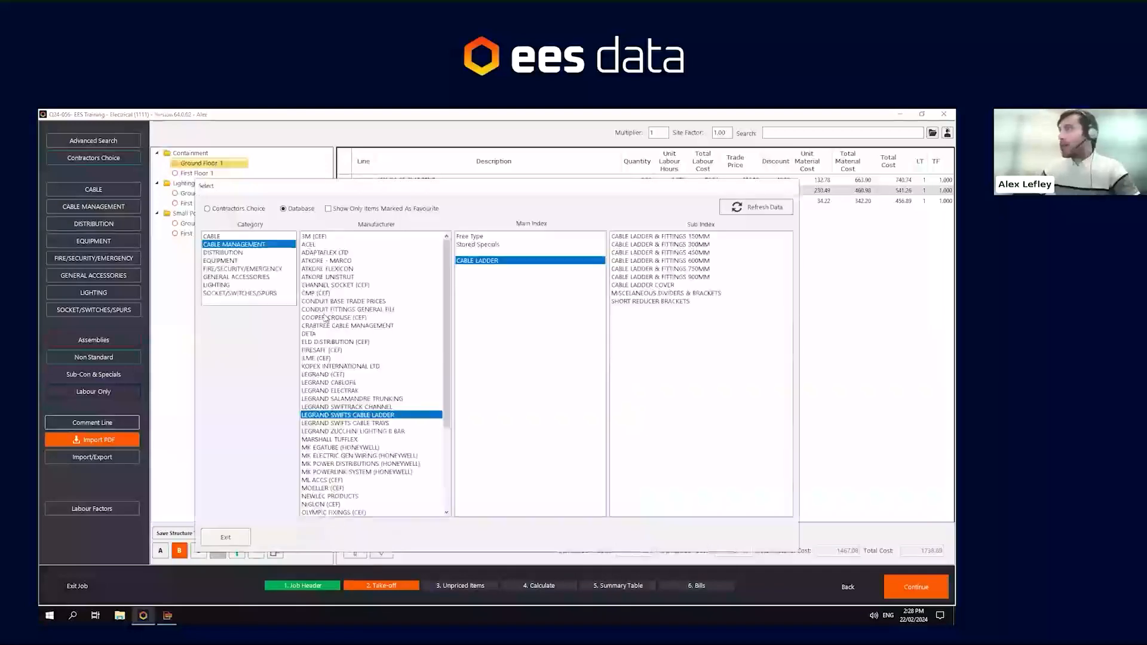
double_click(674, 273)
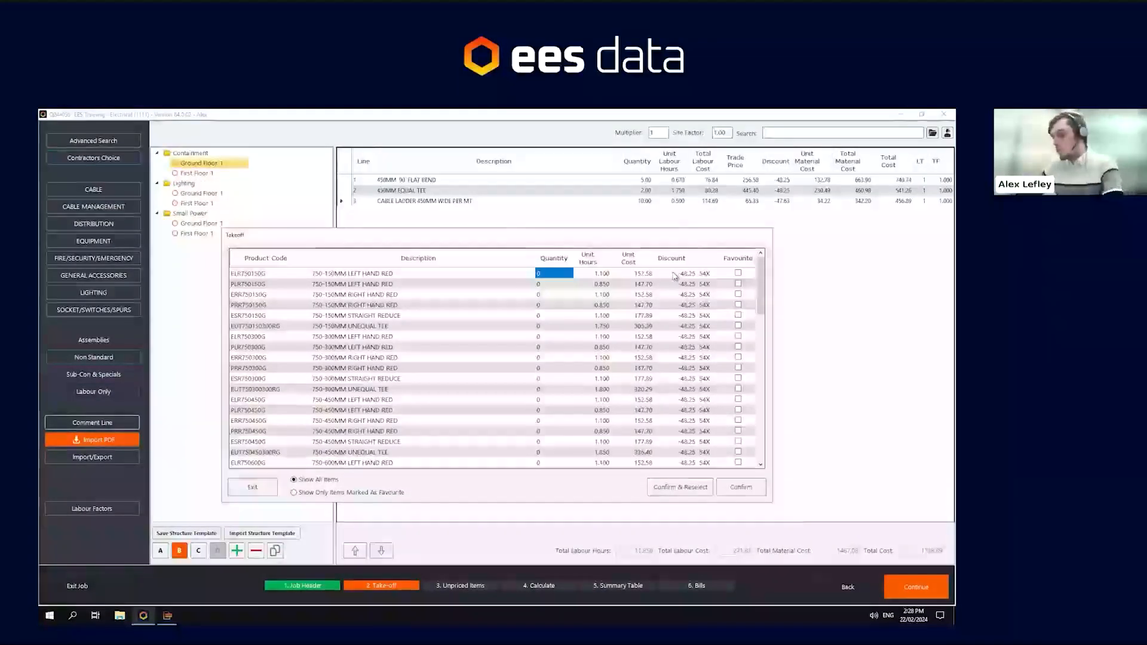
type("1")
key("Return")
type("4")
key("Return")
type("1")
key("Return")
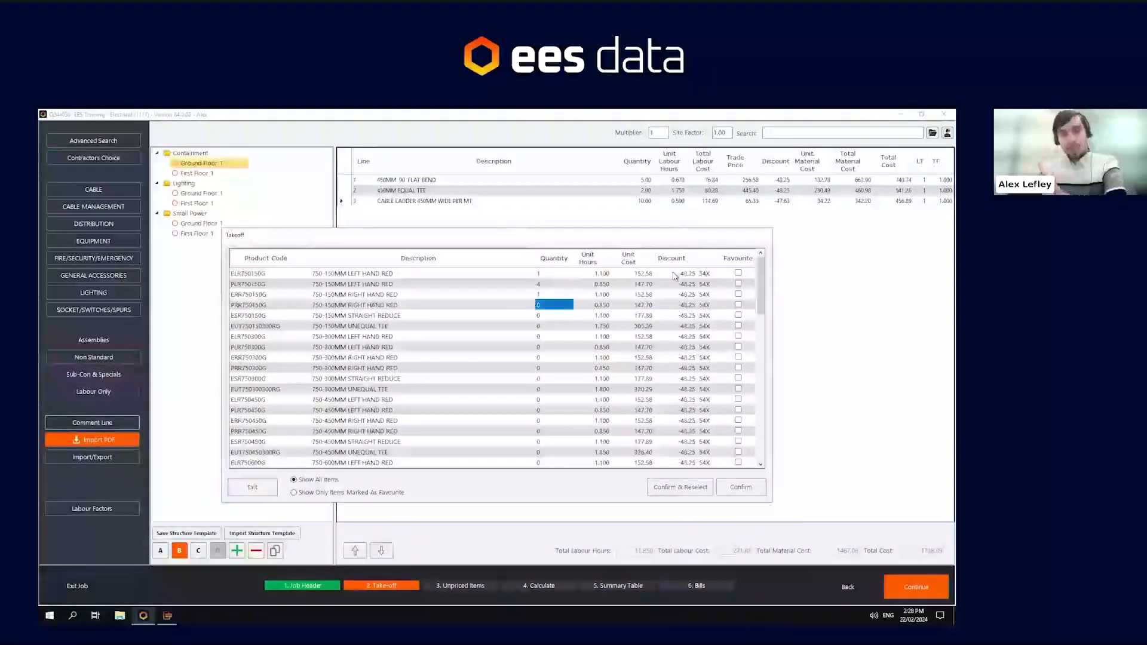
left_click(740, 489)
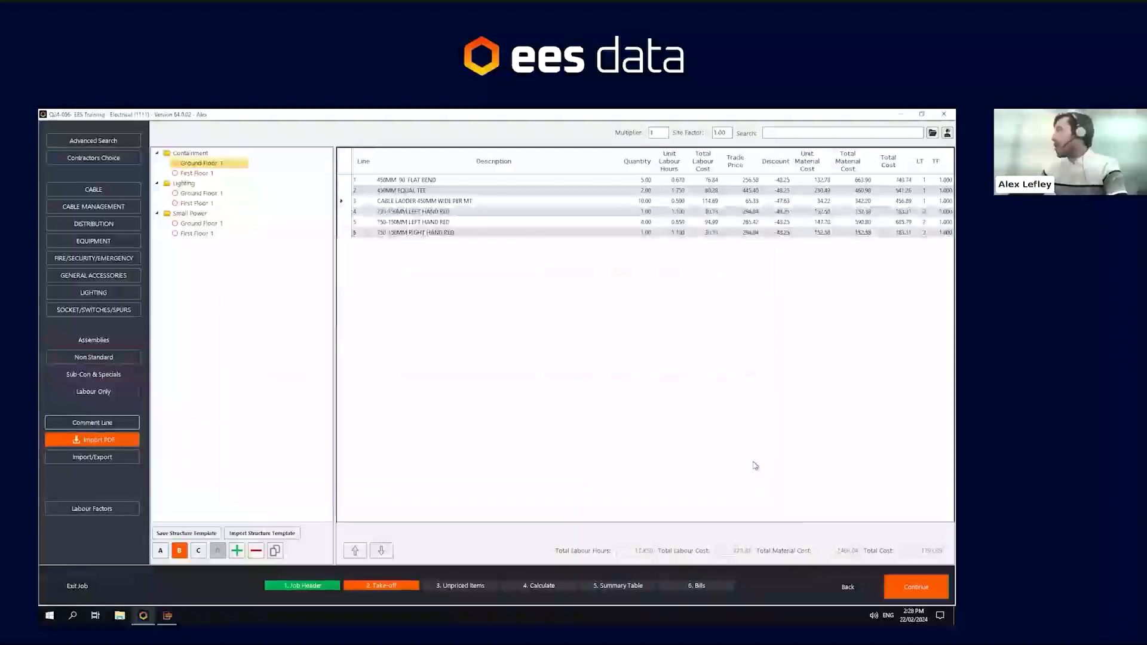
- Inspect the labour type column across the take-off lines
left_click_drag(923, 179, 924, 235)
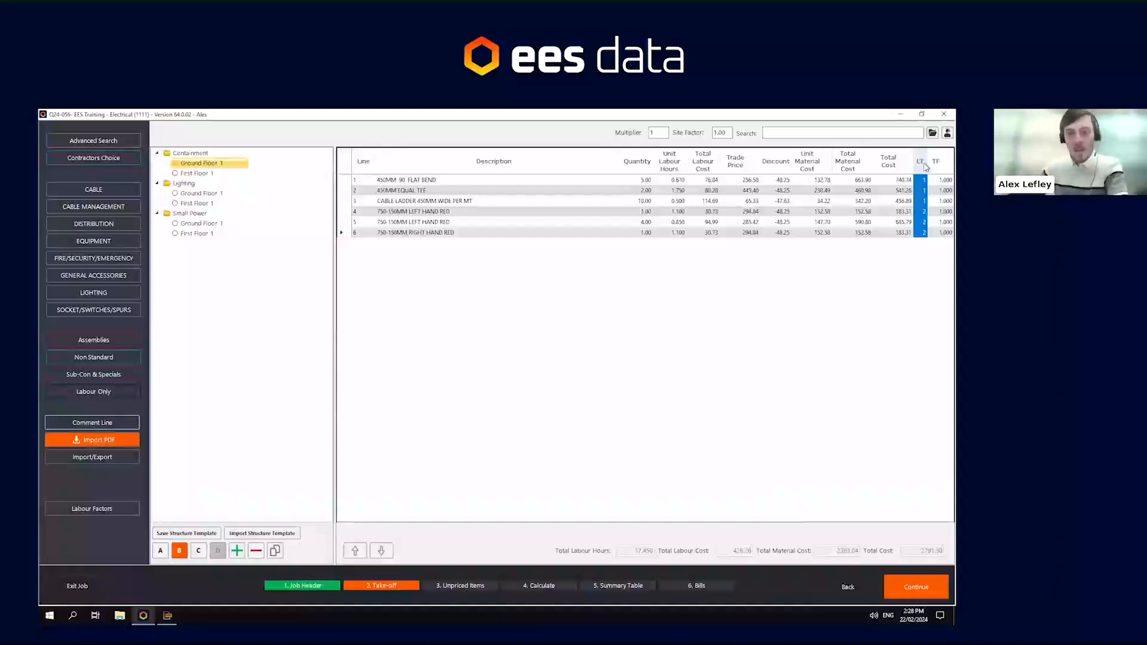
mouse_move(923, 180)
left_mouse_down()
mouse_move(923, 203)
mouse_move(890, 205)
mouse_move(920, 204)
mouse_move(922, 233)
left_mouse_up()
left_click(925, 212)
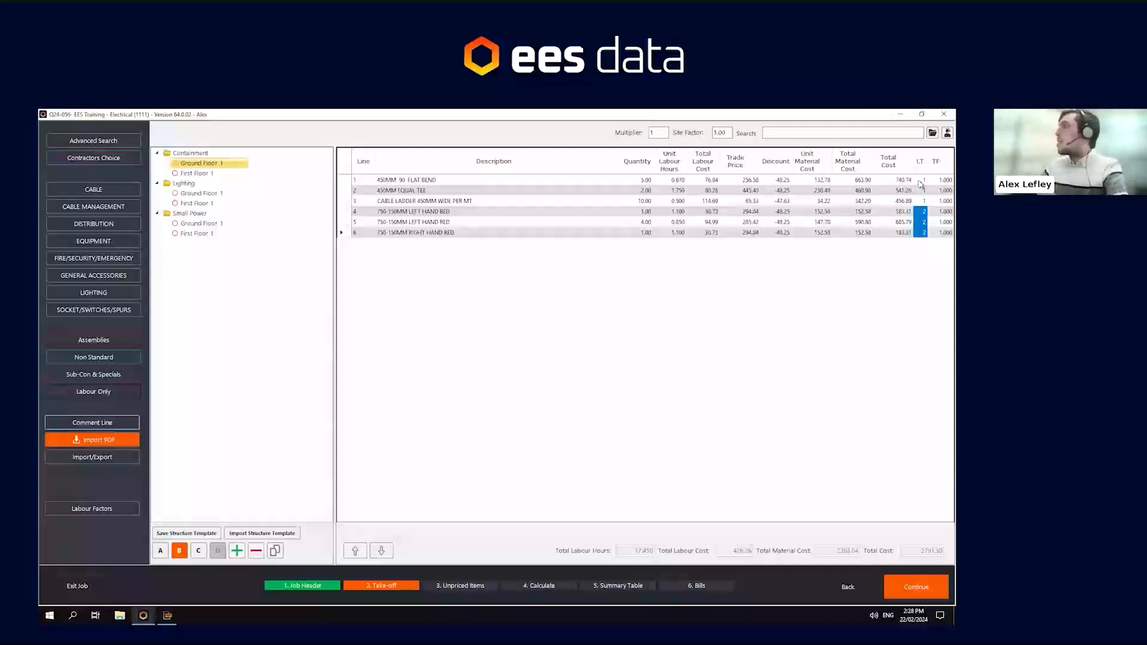
- Set the labour type of the first three take-off lines to 2 so all lines use labour type 2
left_click_drag(923, 181, 923, 202)
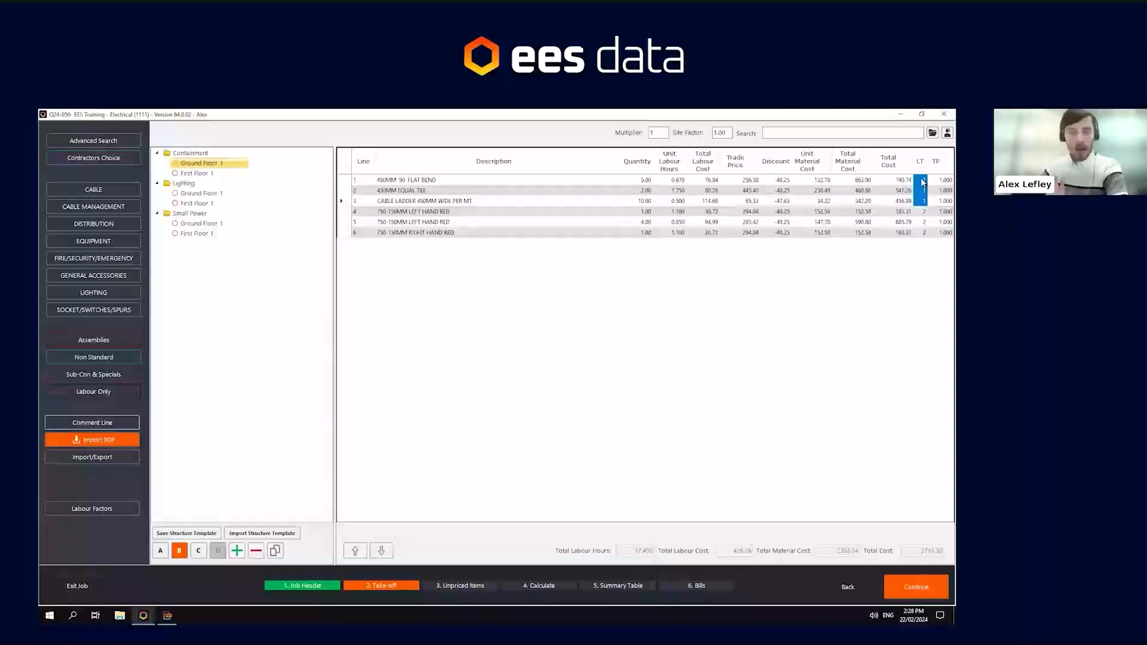
left_click(922, 181)
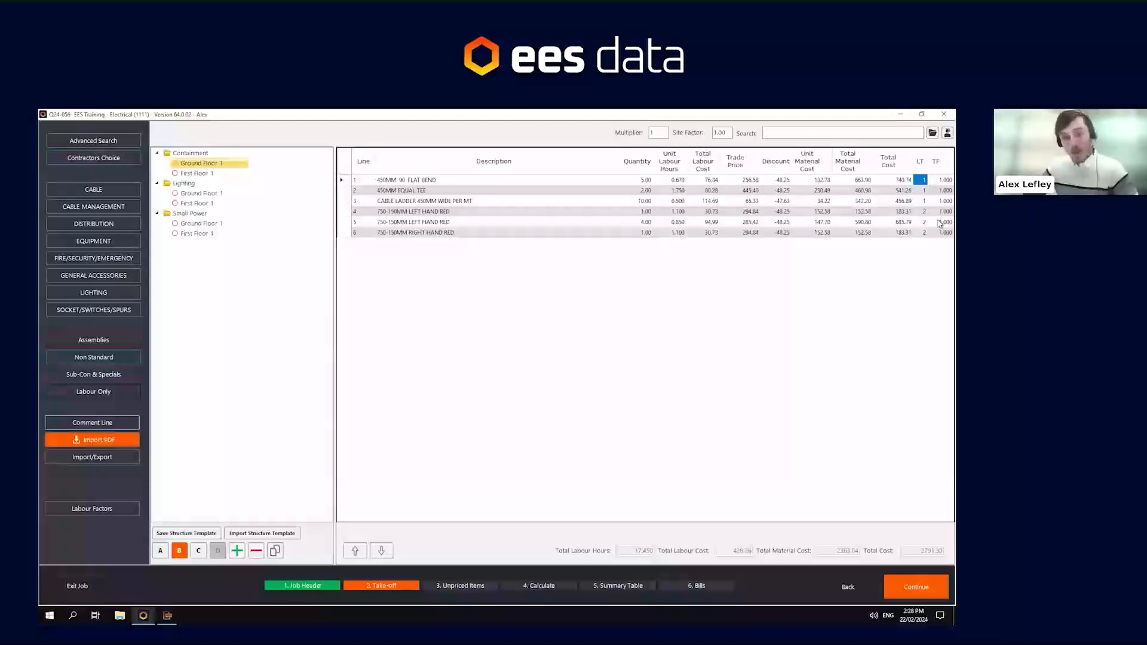
type("2")
key("Down")
type("2")
key("Down")
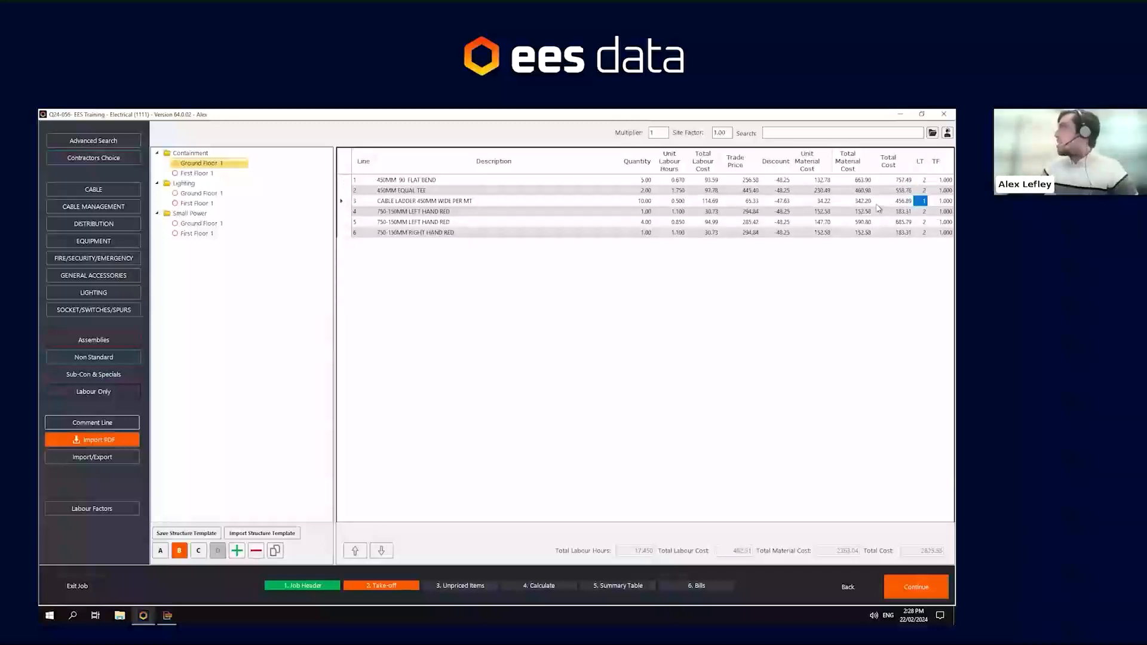
left_click(709, 202)
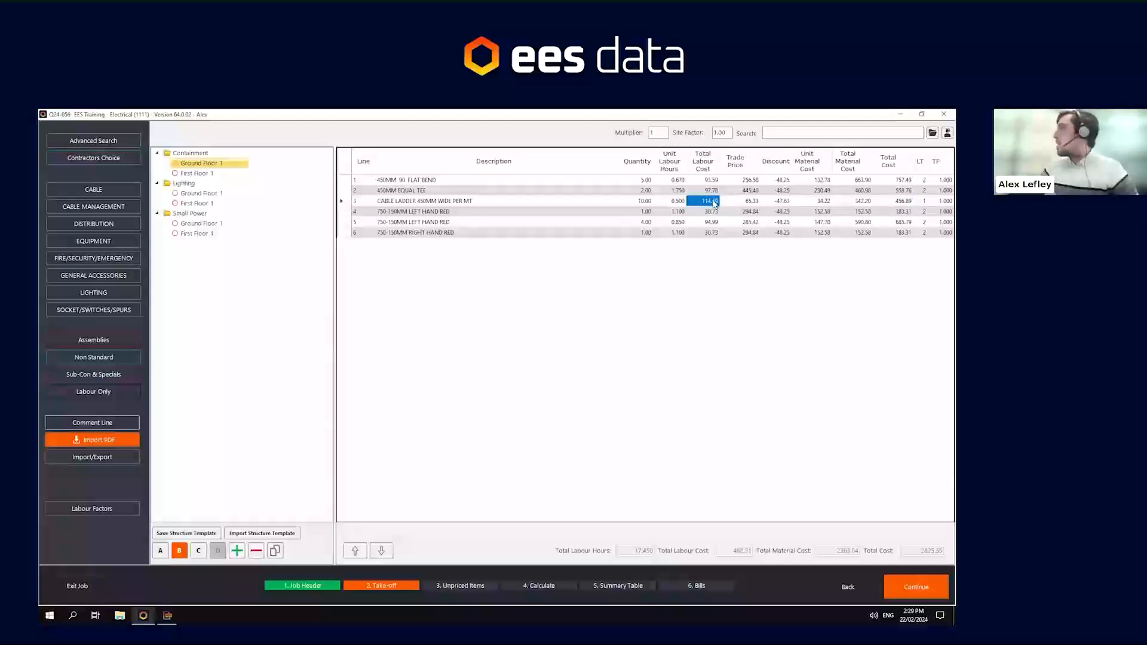
left_click(925, 200)
type("2")
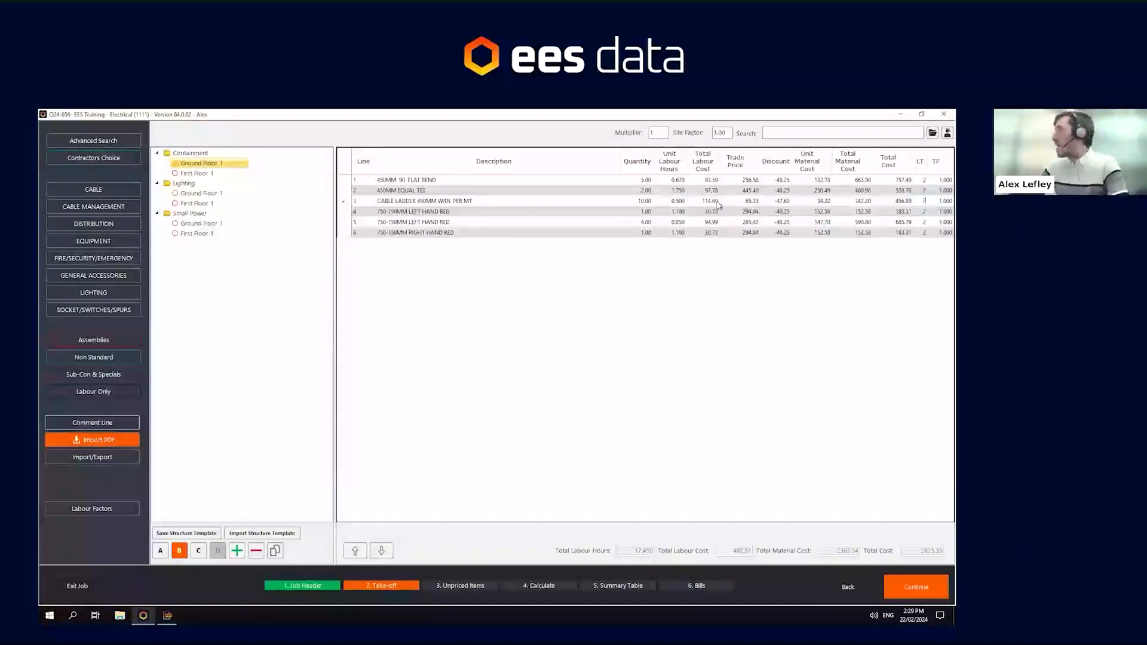
key("Return")
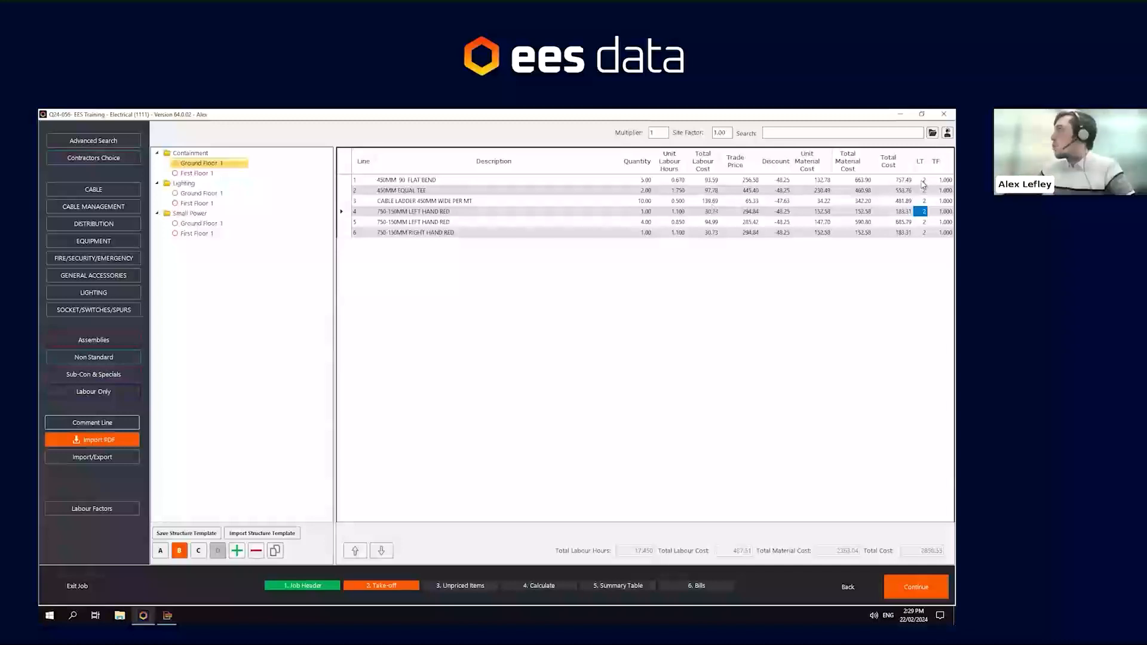
left_click_drag(921, 180, 923, 245)
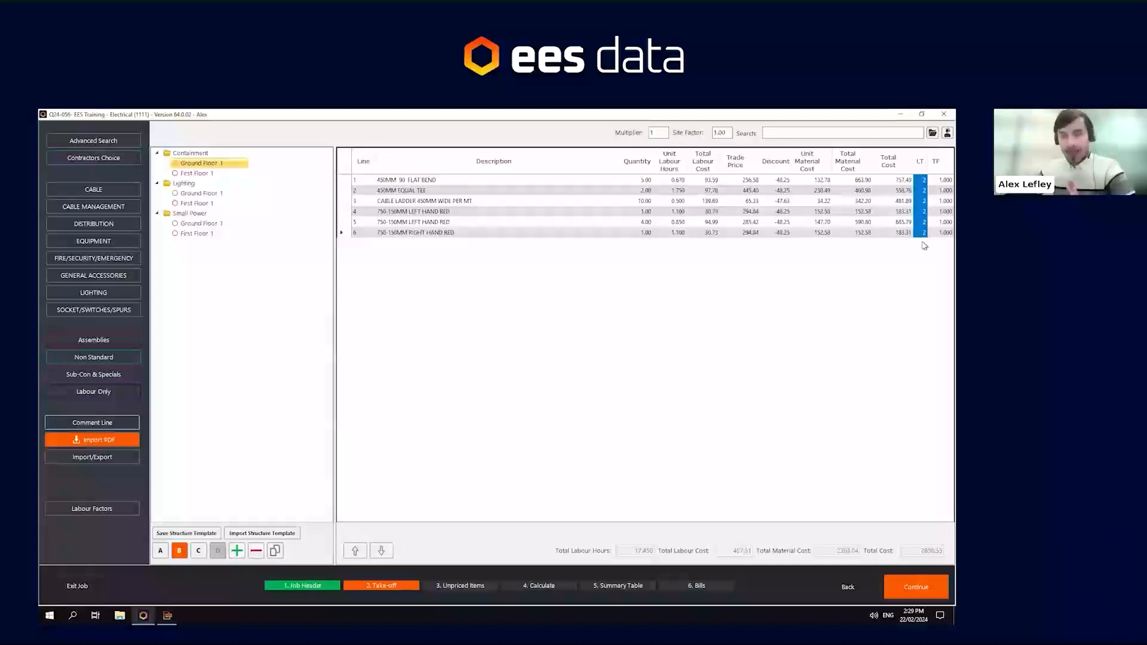
left_click_drag(924, 181, 923, 232)
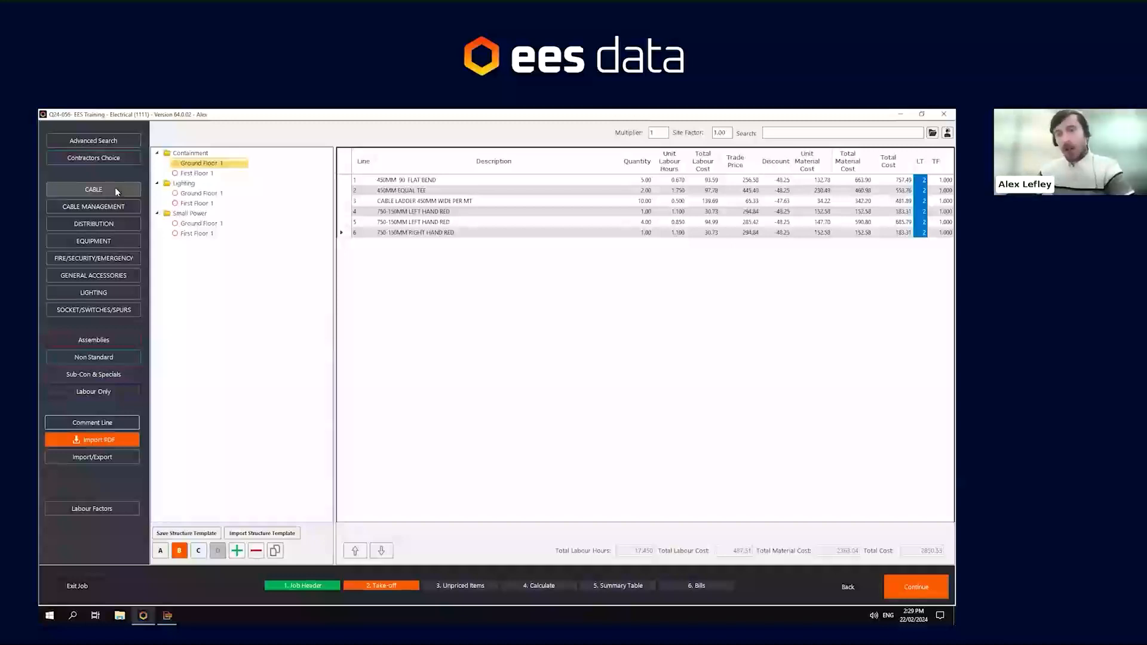
- Add 6 of the MC512 Metalclad 1G 2 way switch from BG Electrical's Crusader Metaclad range
left_click(70, 143)
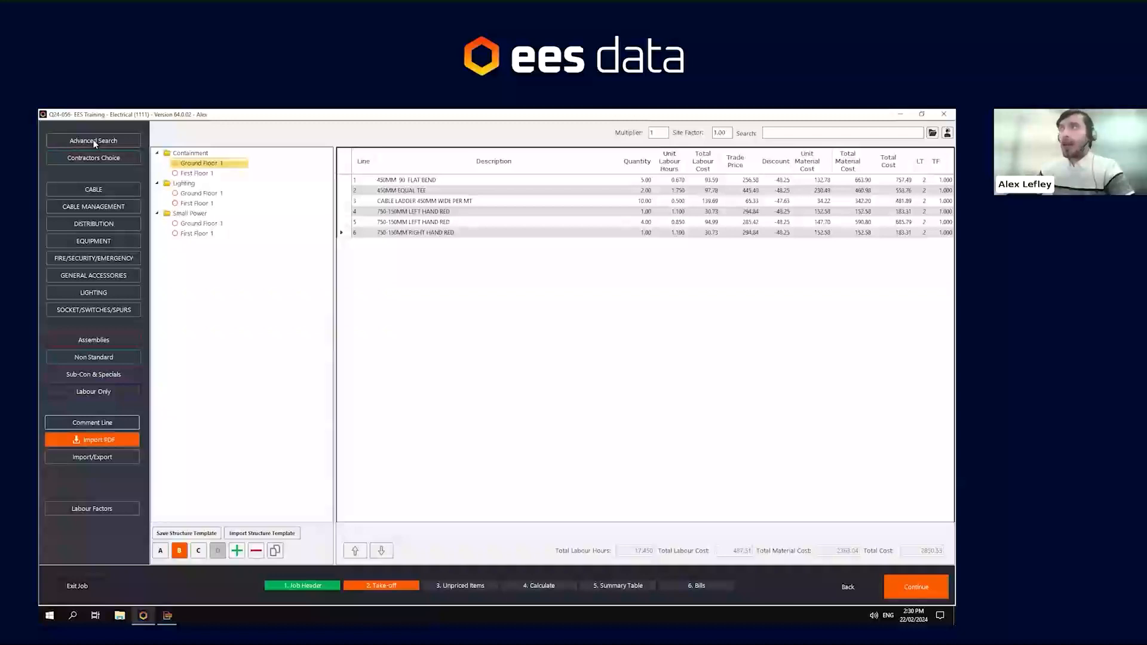
left_click(94, 143)
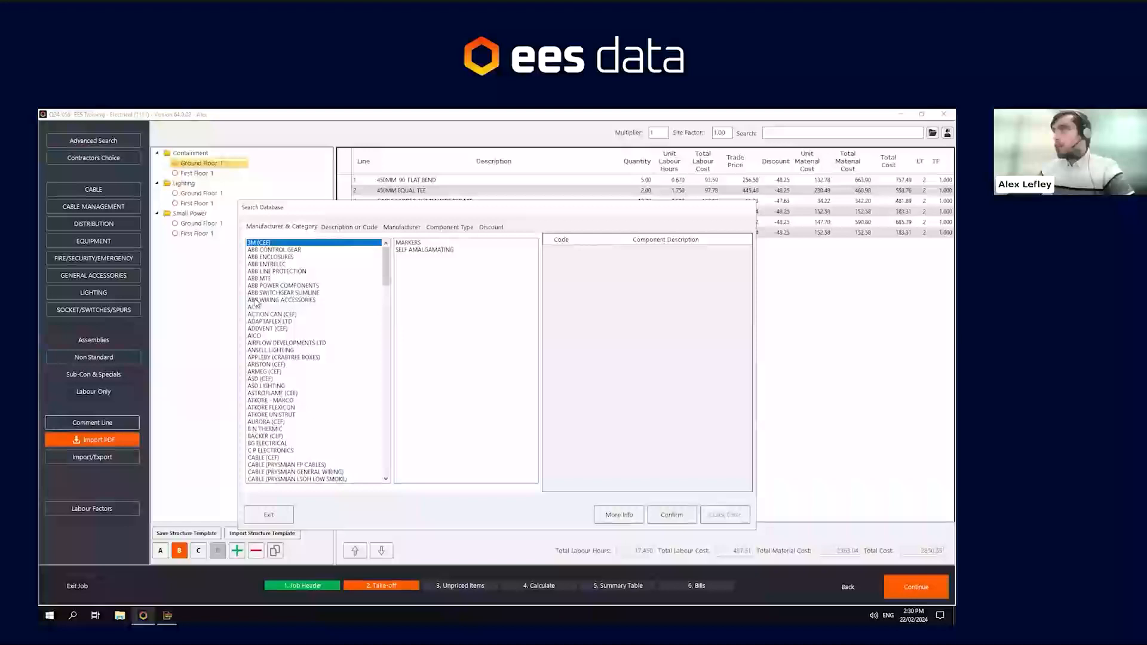
left_click(272, 444)
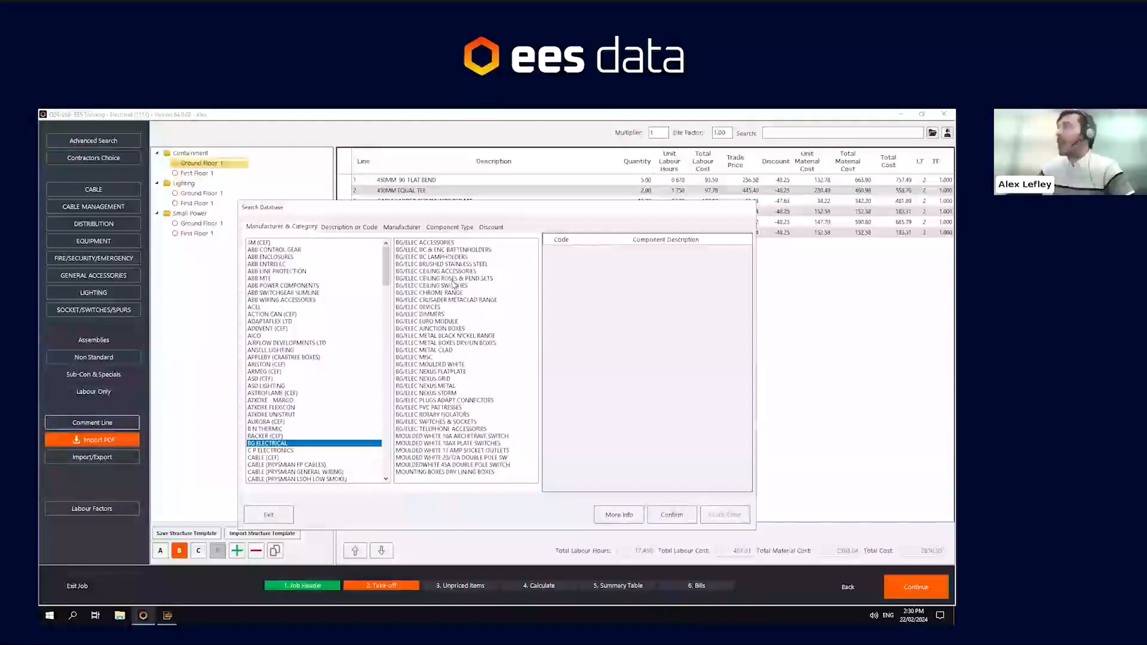
left_click(442, 244)
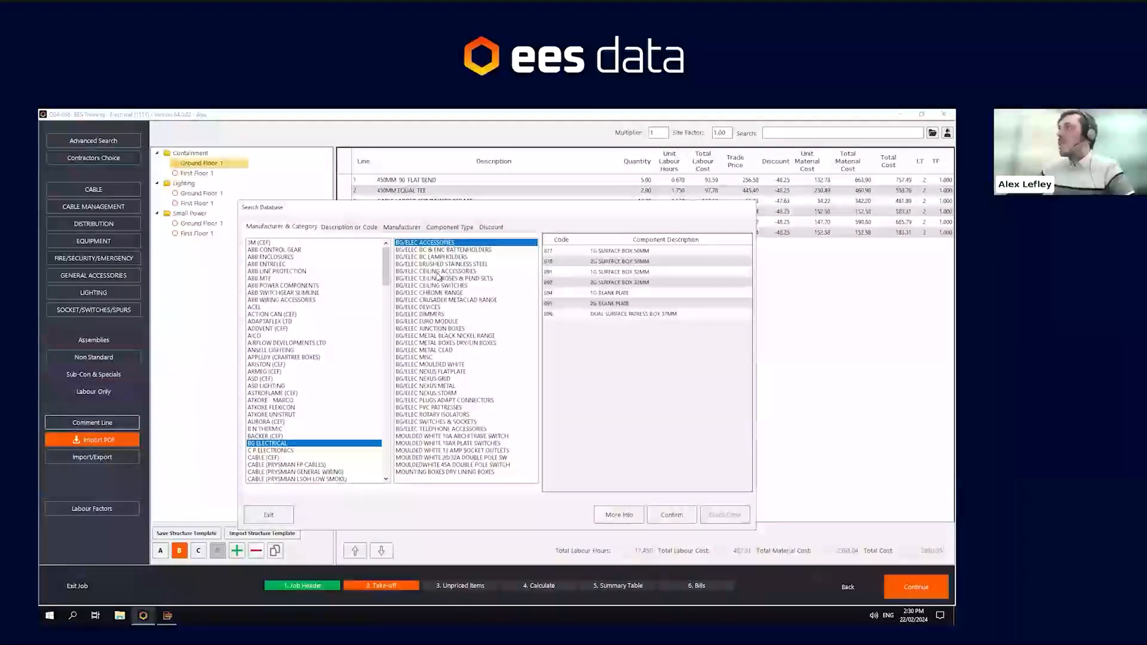
left_click(441, 271)
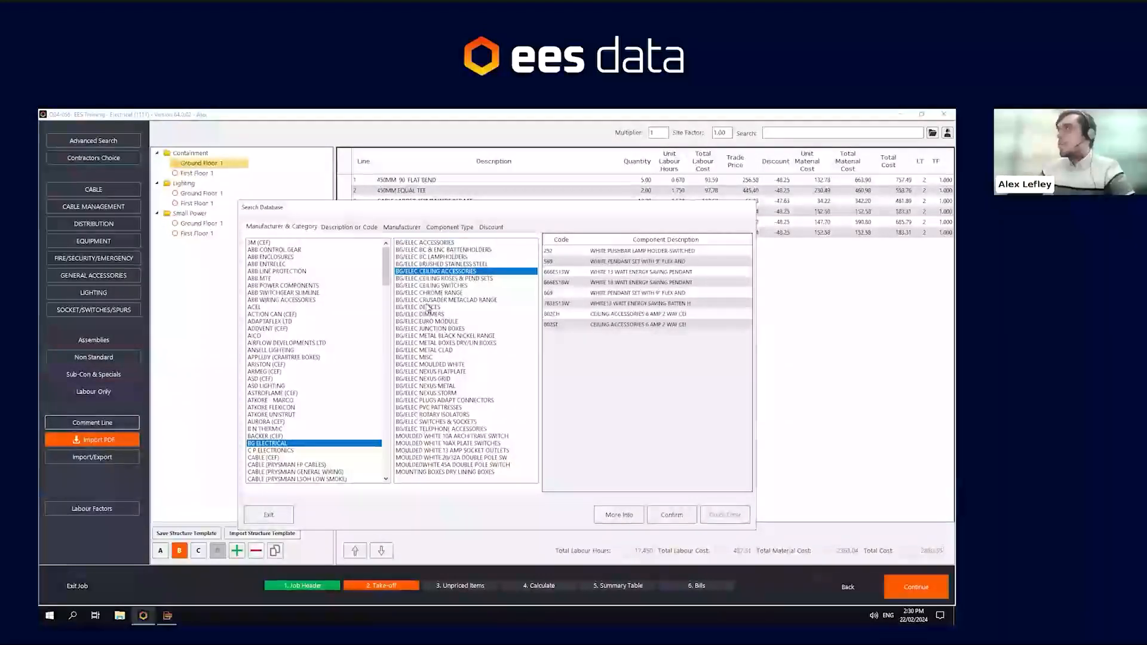
left_click(429, 300)
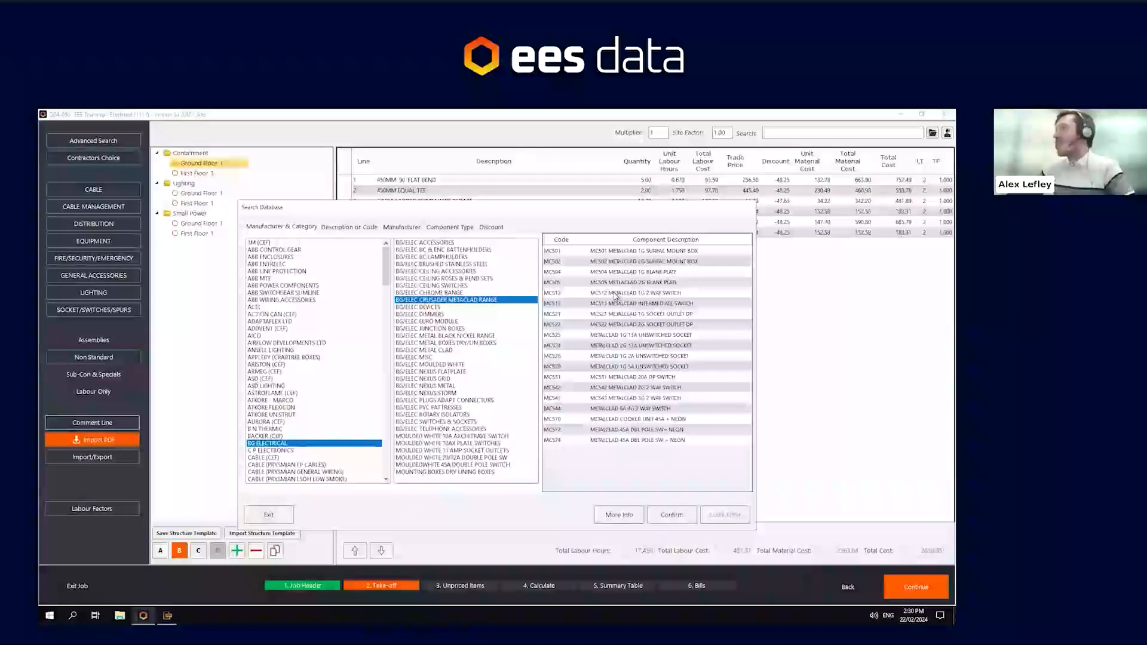
double_click(615, 294)
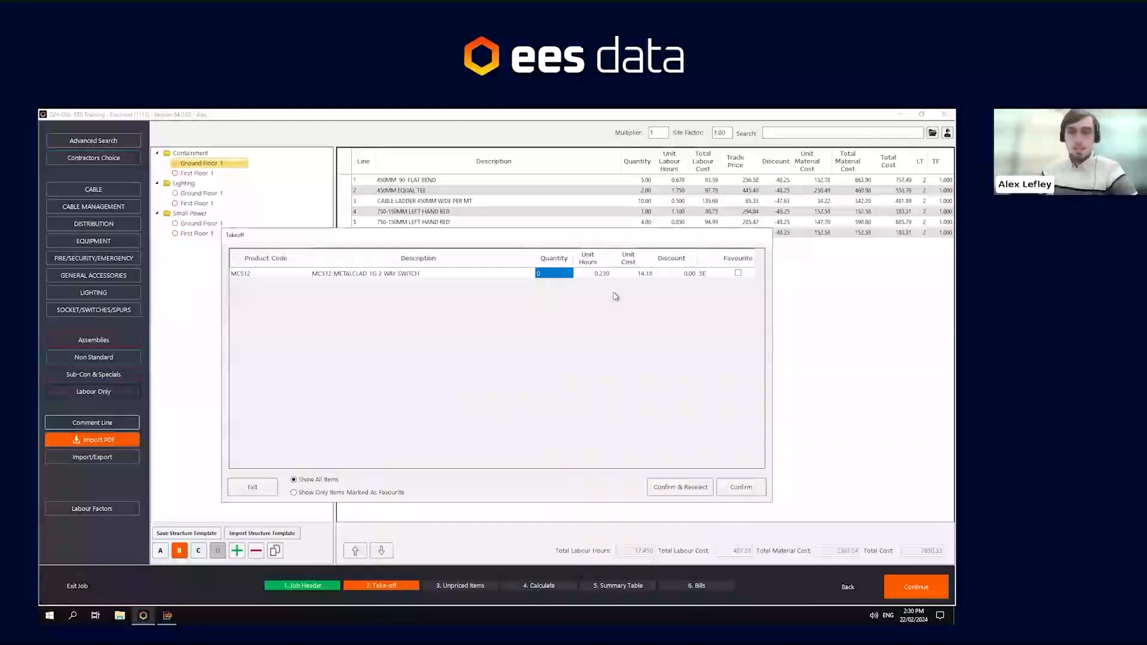
type("6")
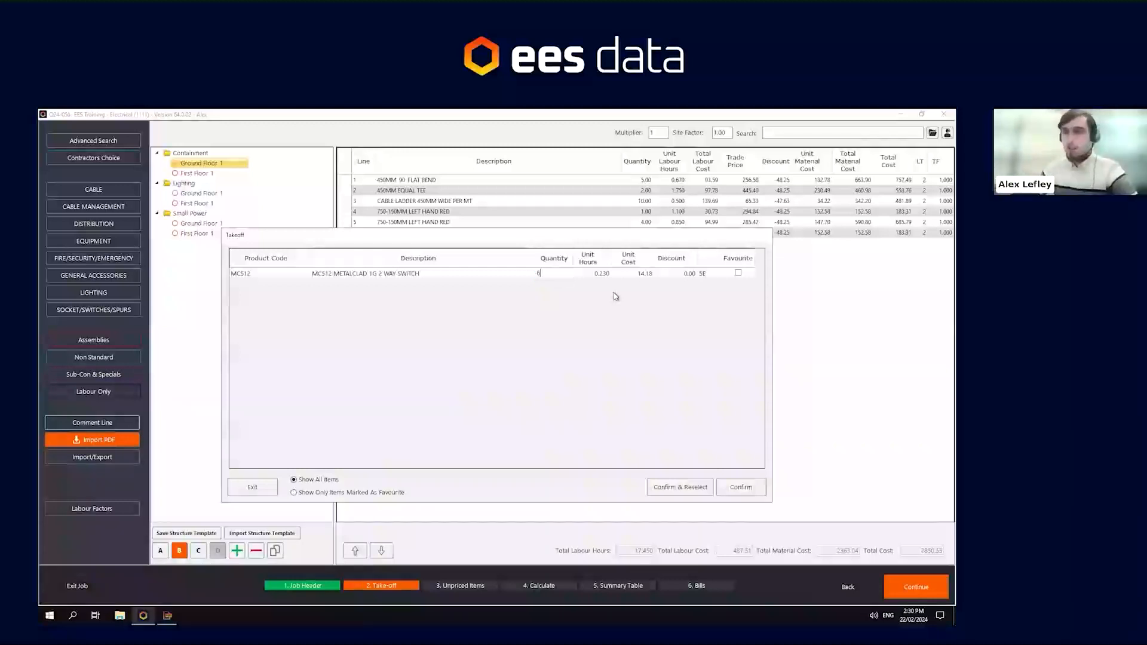
left_click(730, 492)
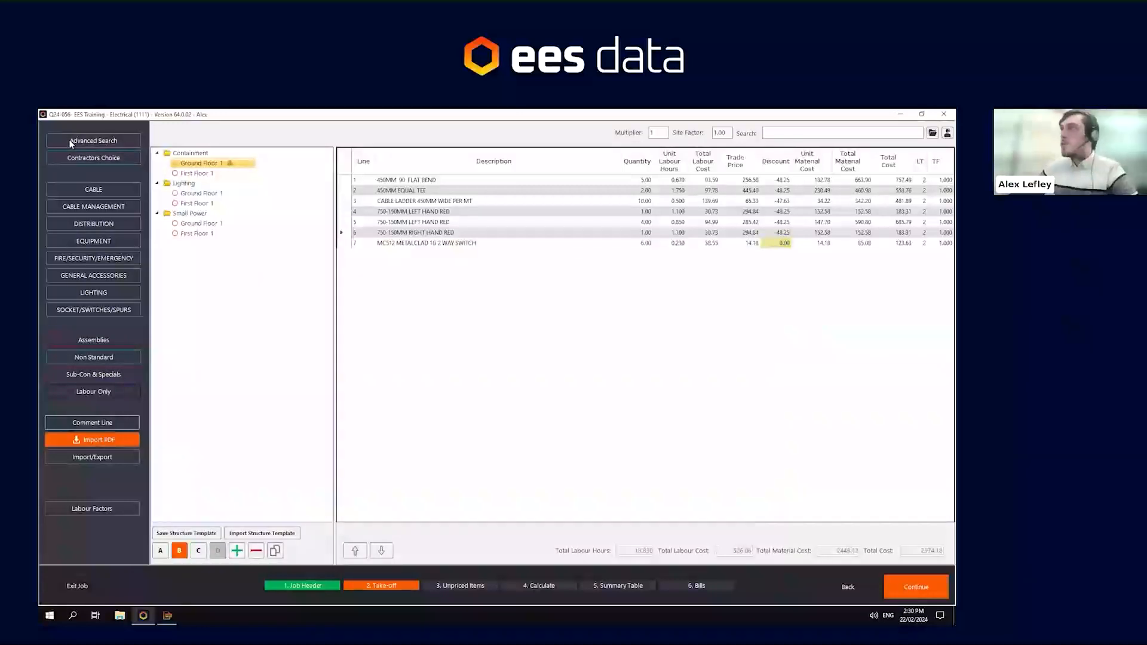
left_click(132, 143)
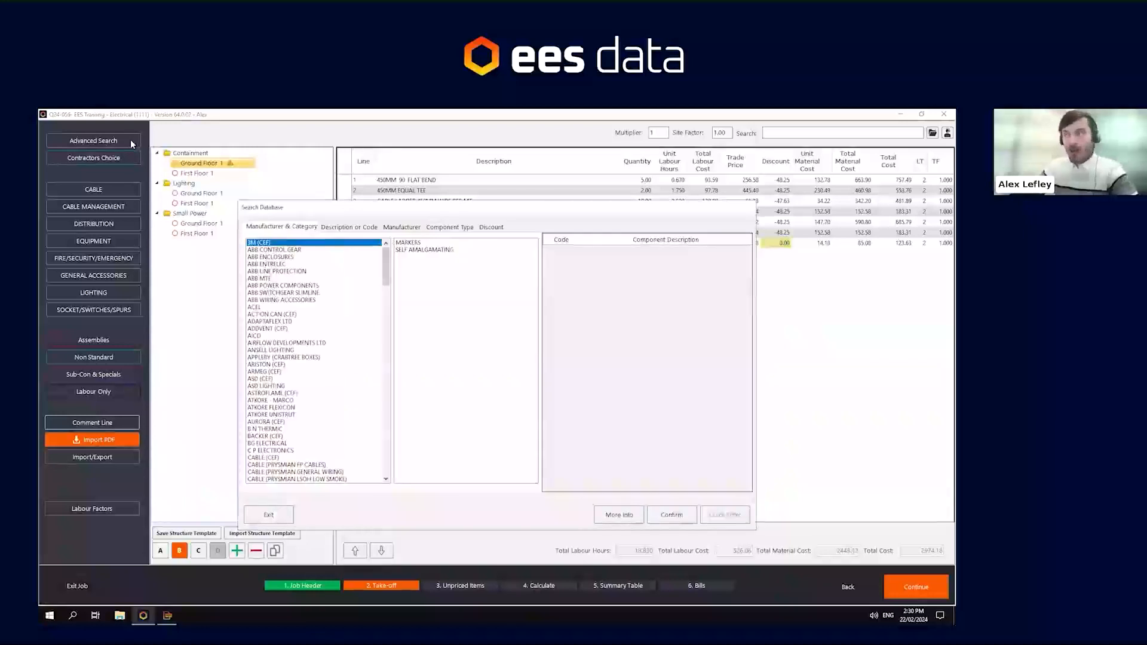
left_click(359, 230)
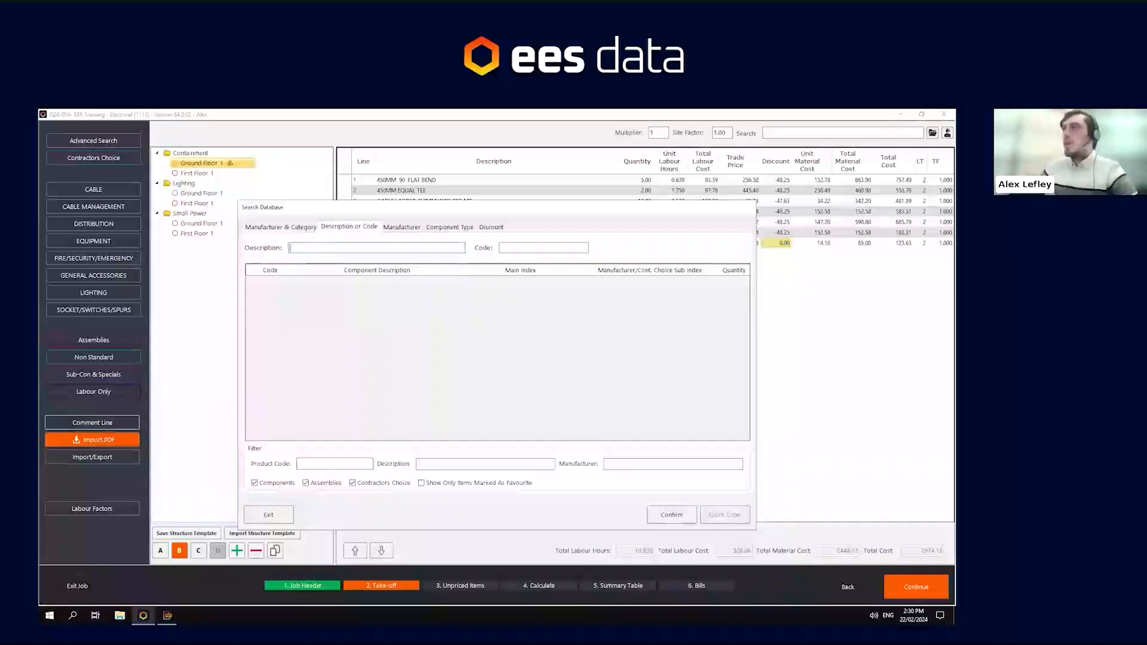
left_click(524, 245)
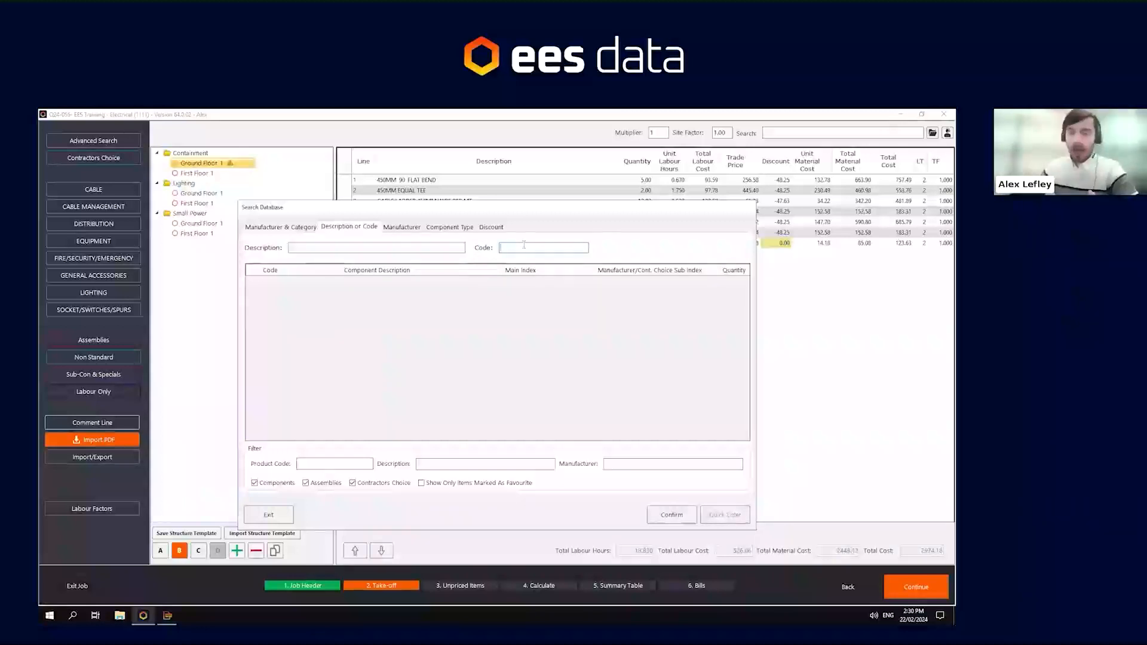
left_click(284, 514)
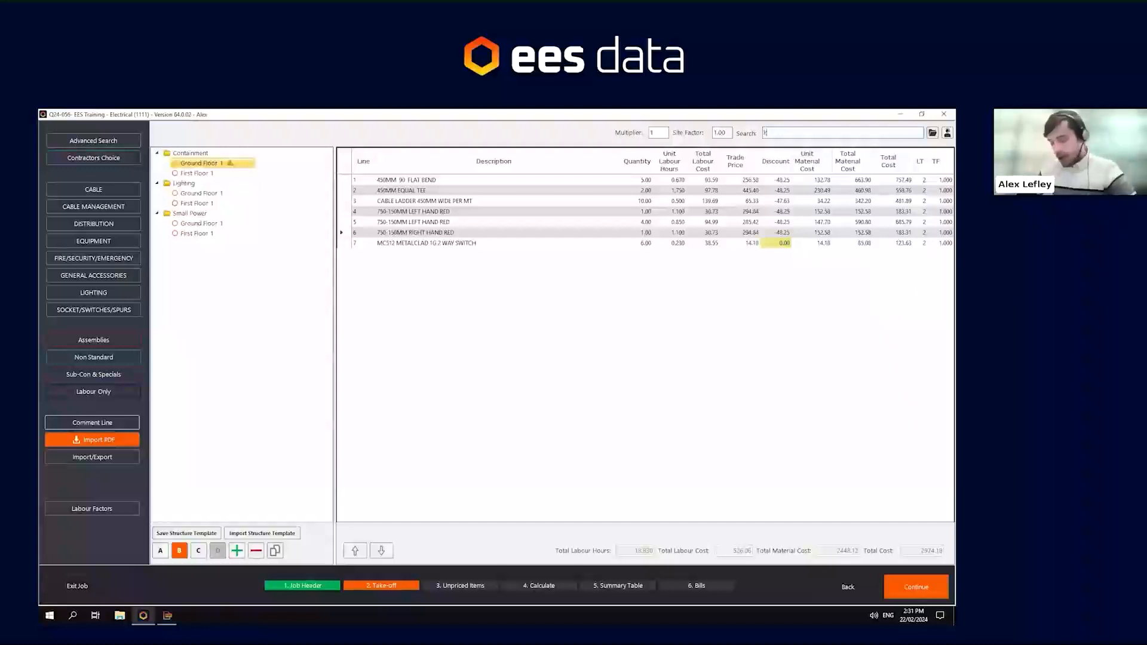
- Search for product code K2747WH and add 4 of the 13A 2G DP switchsocket
type("2747")
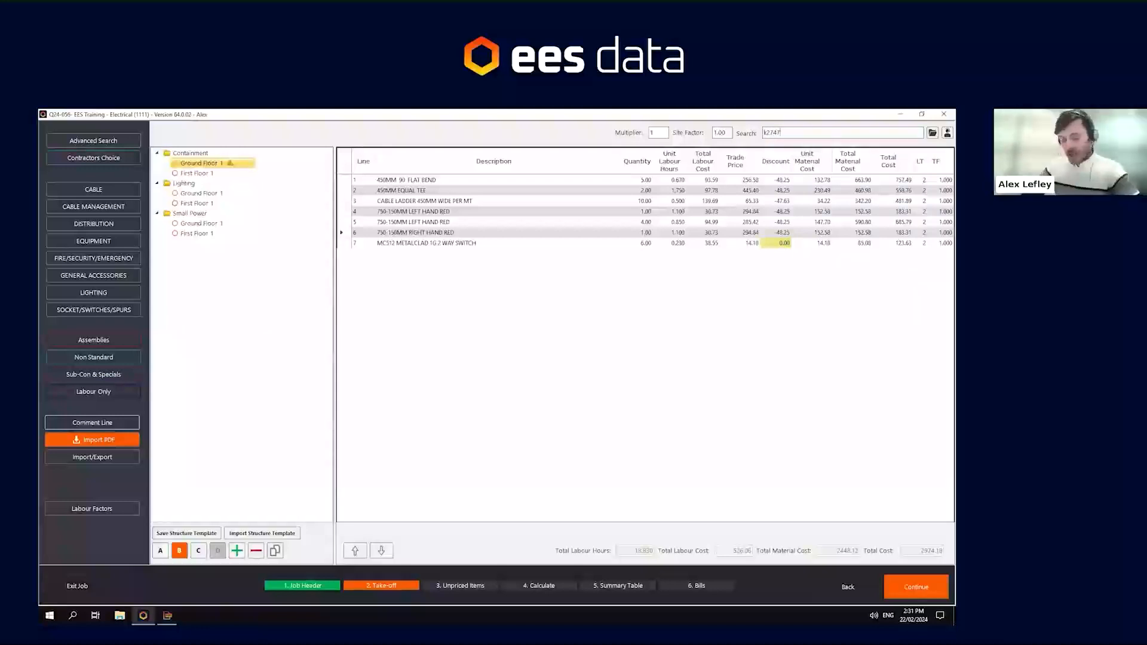
type("whi")
key("Return")
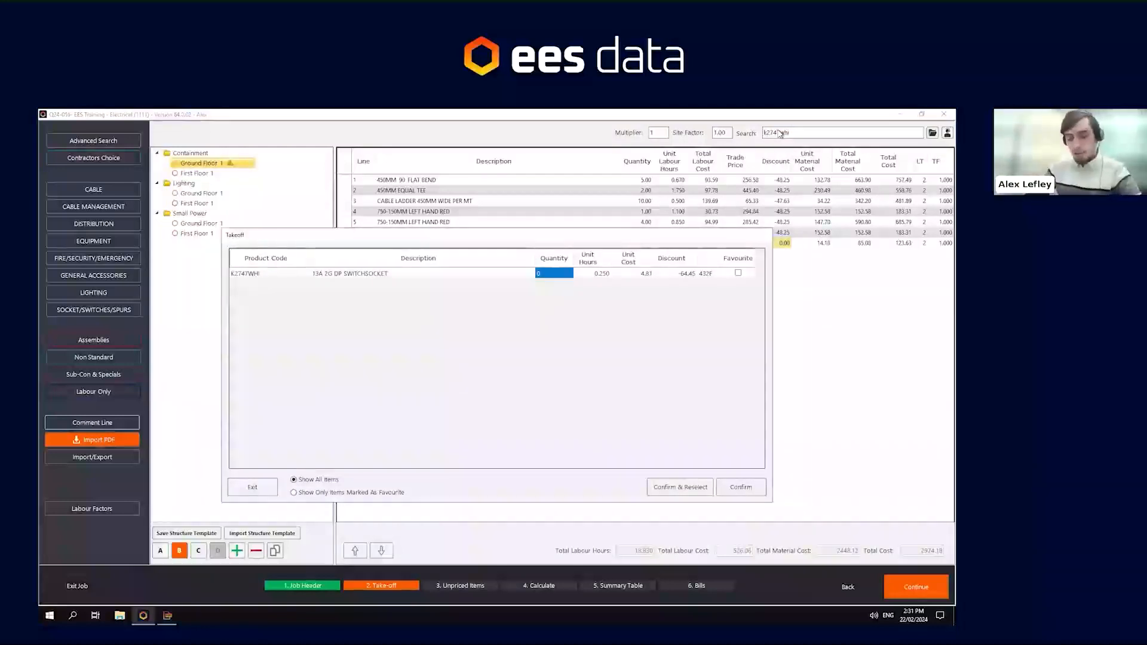
type("4")
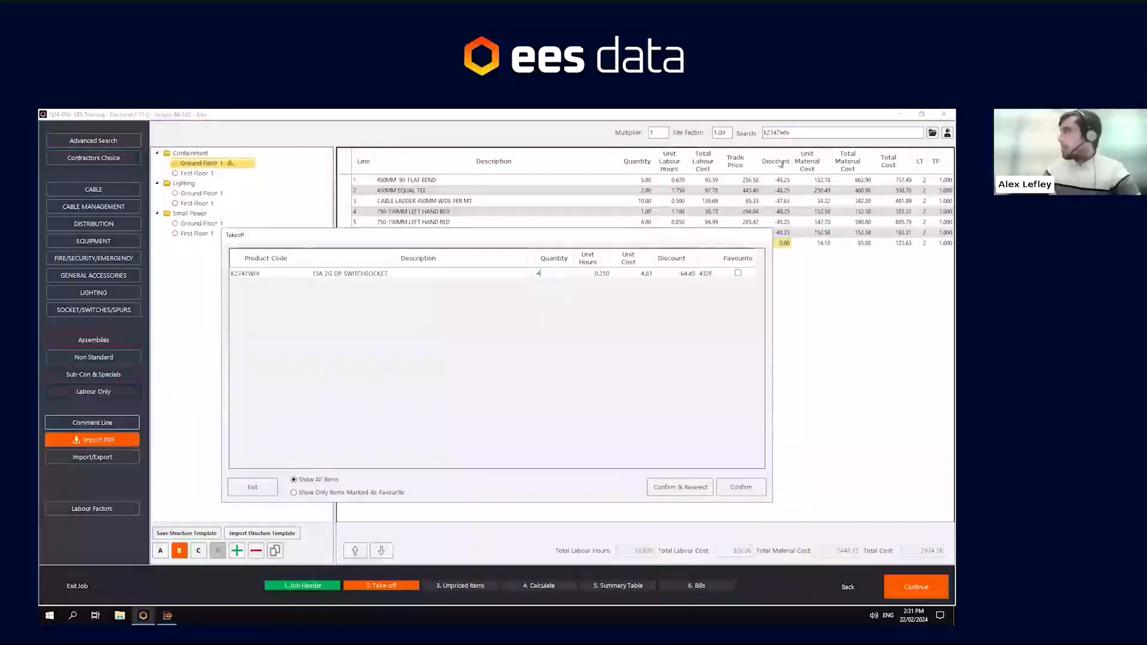
left_click(729, 488)
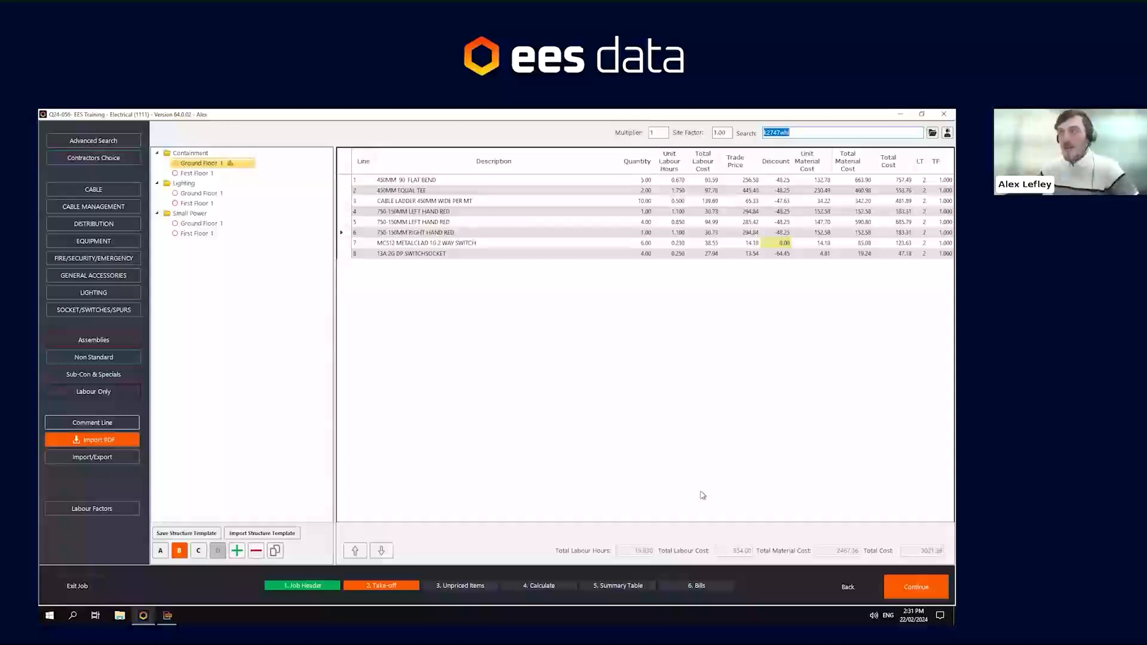
- Add a non-standard line in the SOCKET/SWITCHES/SPURS category described Back Box with a quantity of 10
left_click(124, 360)
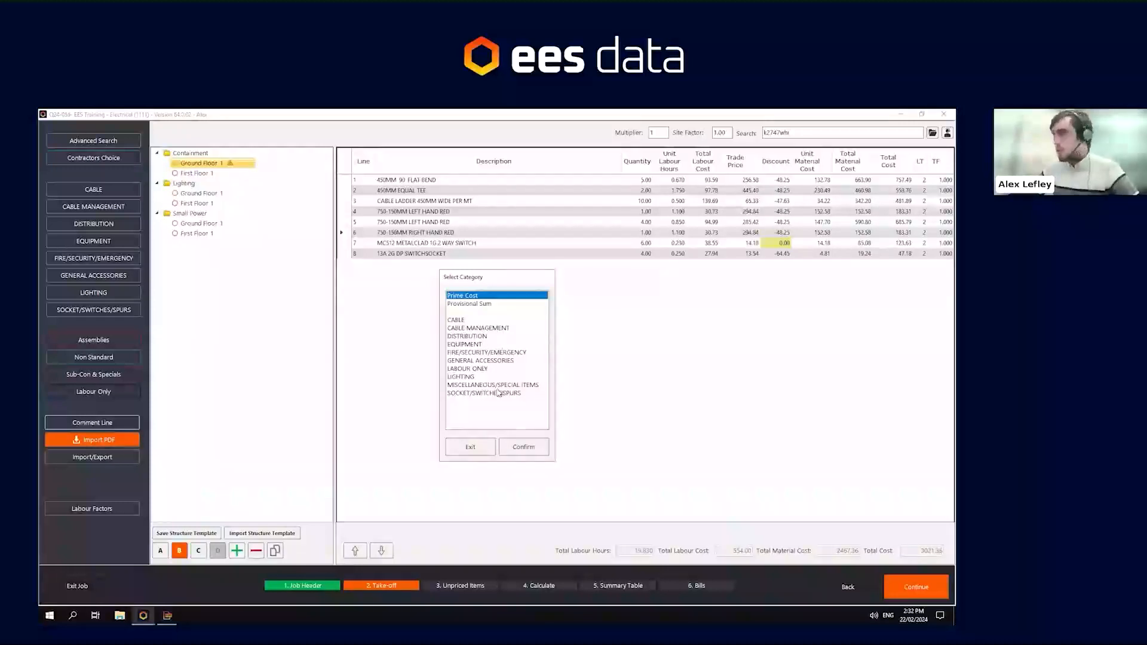
left_click(478, 385)
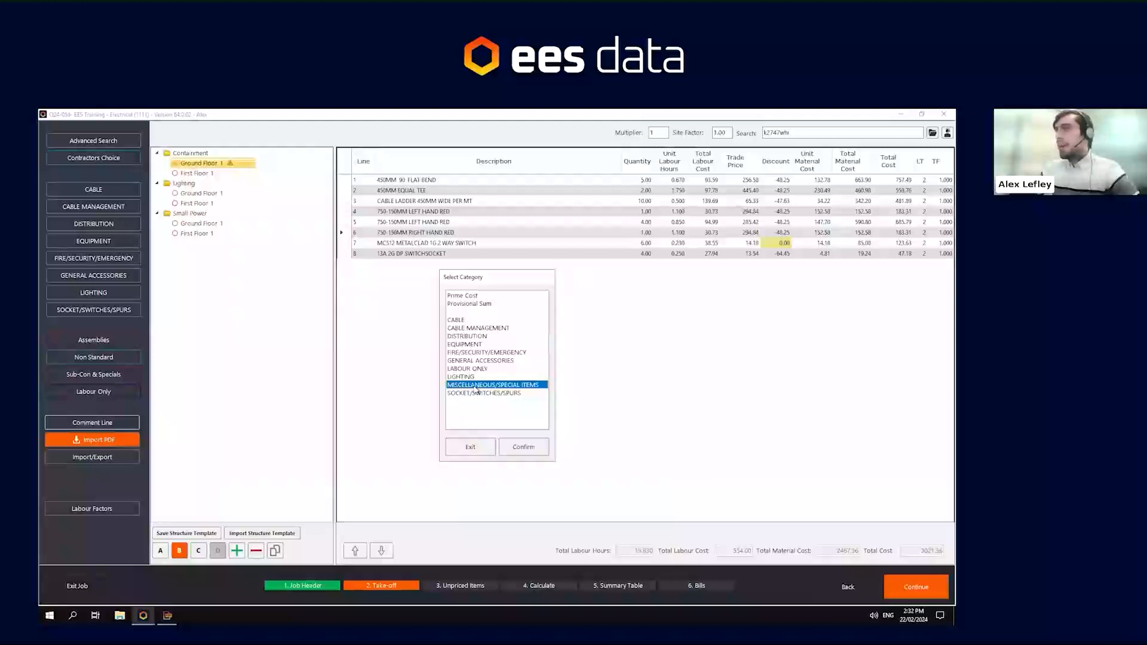
left_click(476, 397)
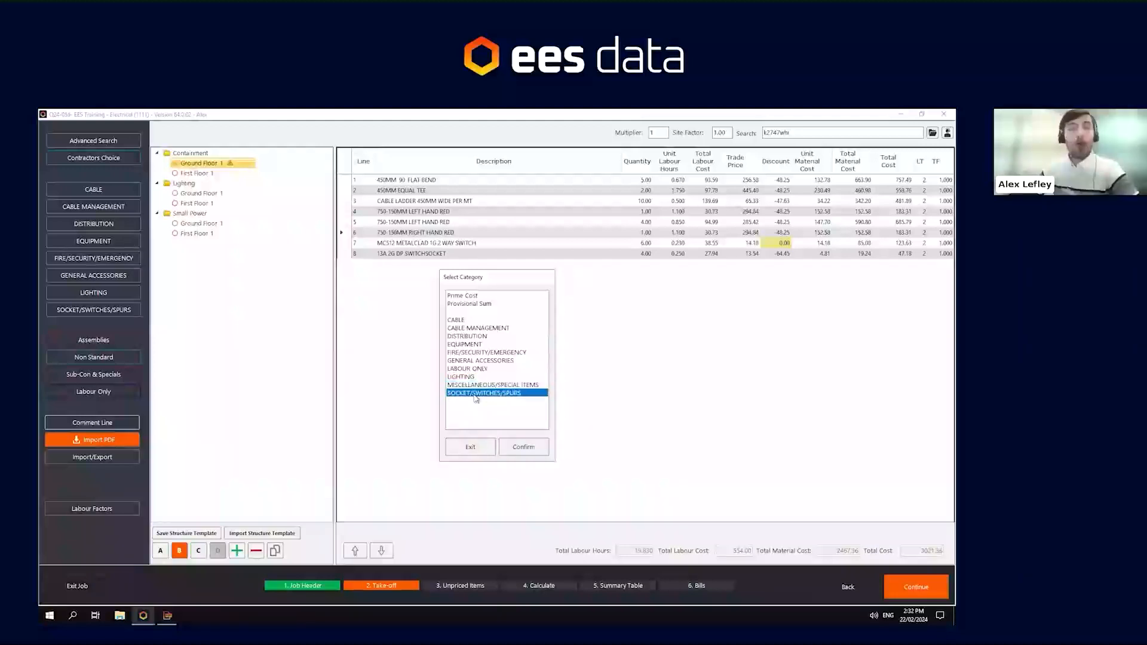
left_click(523, 447)
left_click(380, 293)
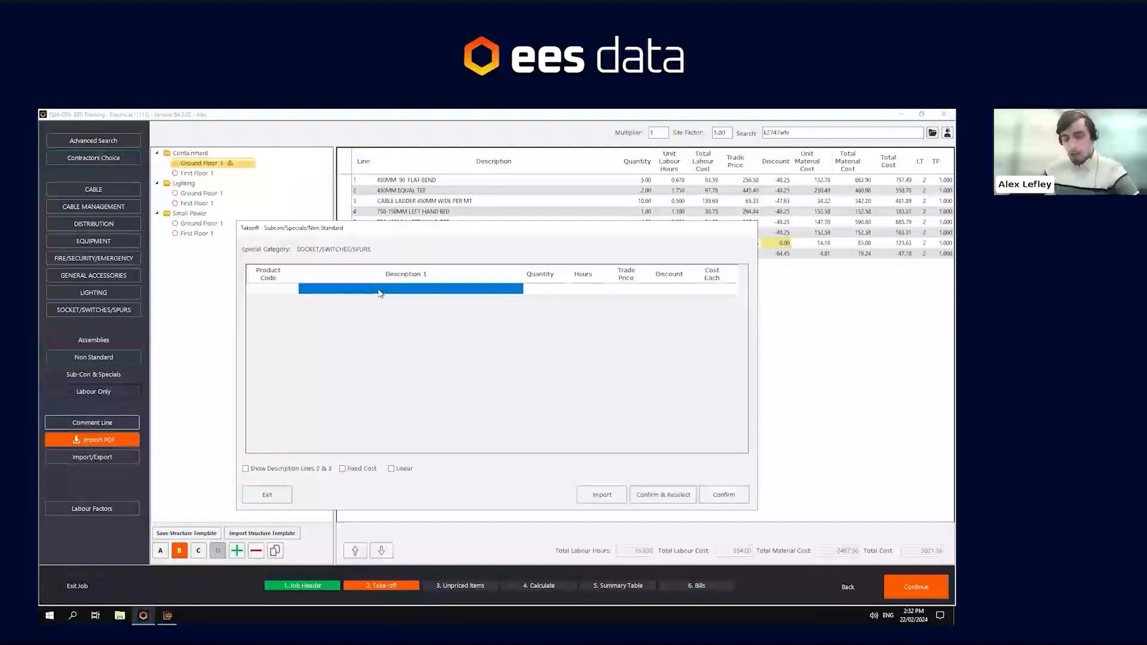
type("Back Box")
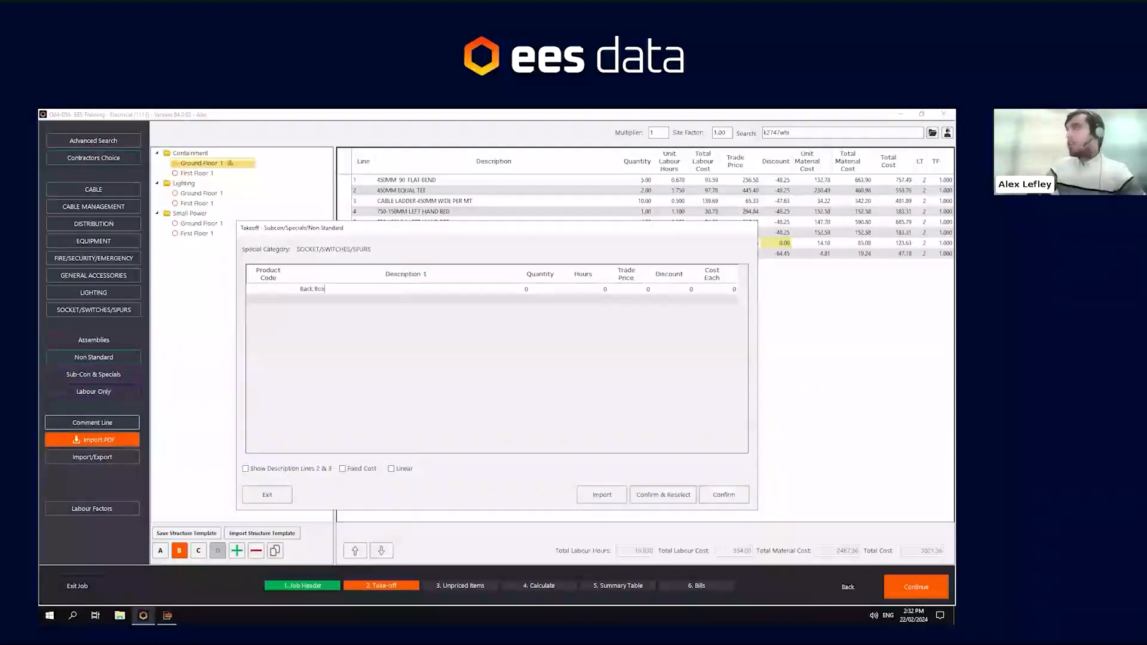
key("Tab")
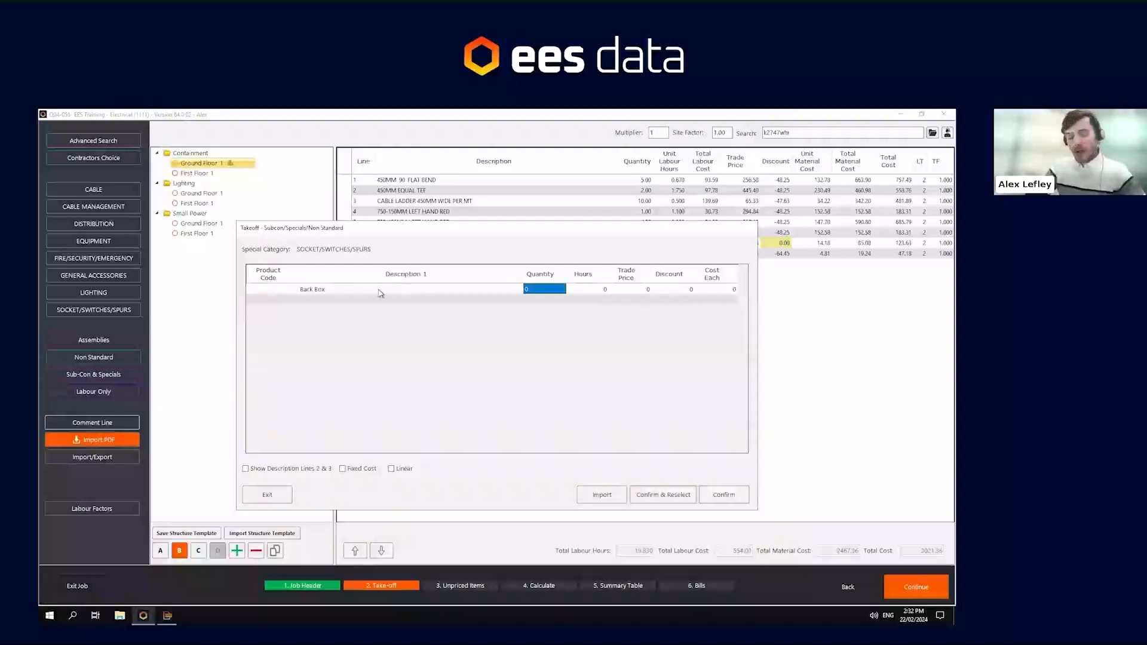
left_click_drag(390, 228, 389, 294)
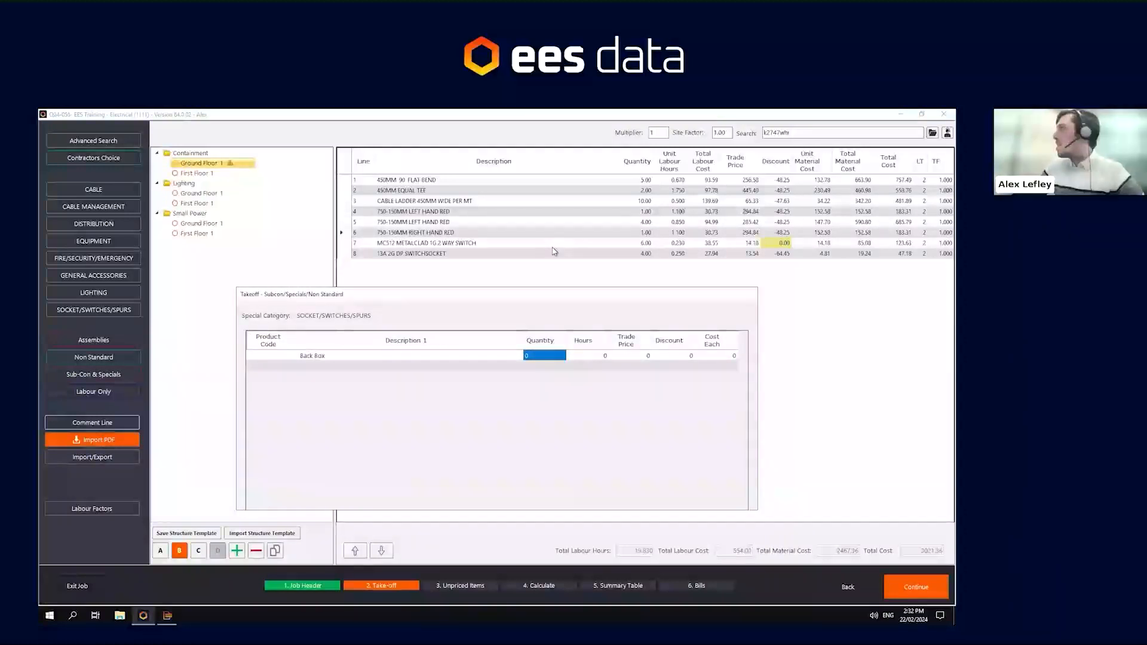
type("10")
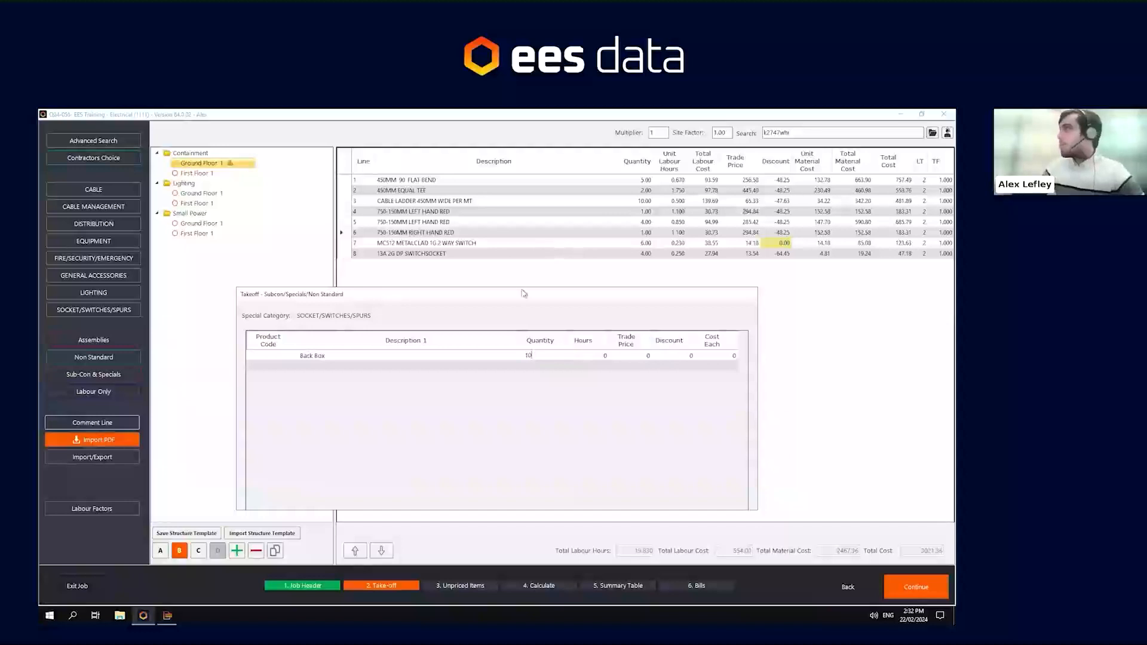
left_click_drag(516, 290, 522, 227)
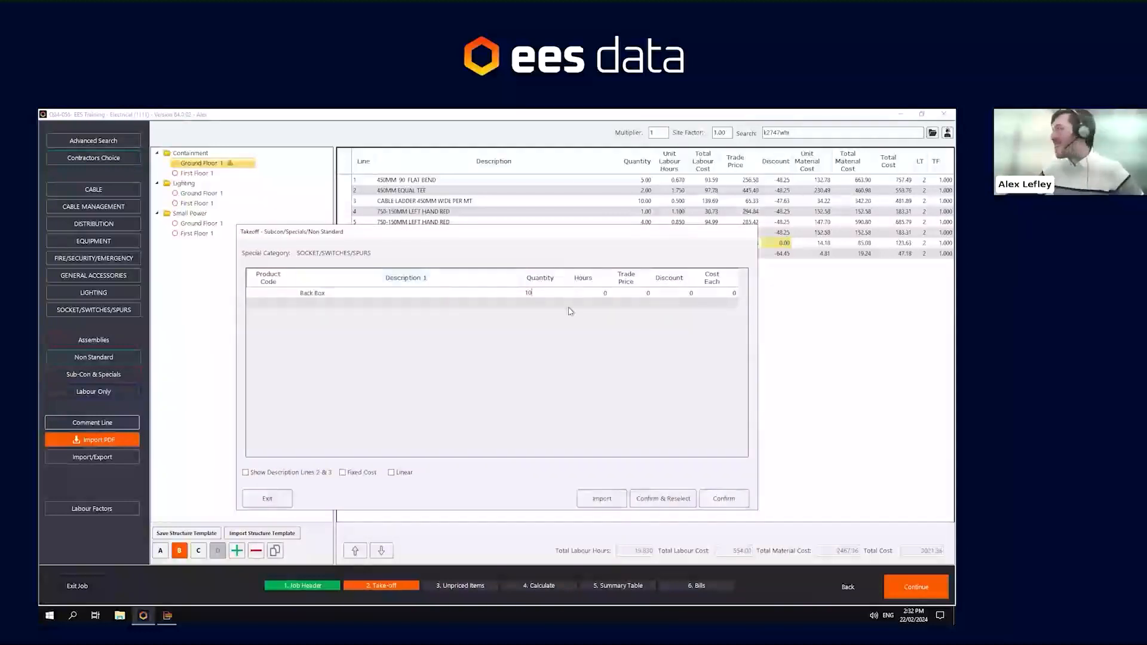
- Set the Back Box line's hours to 0.033 and cost each to 1.25, then confirm it into the take-off
left_click(592, 294)
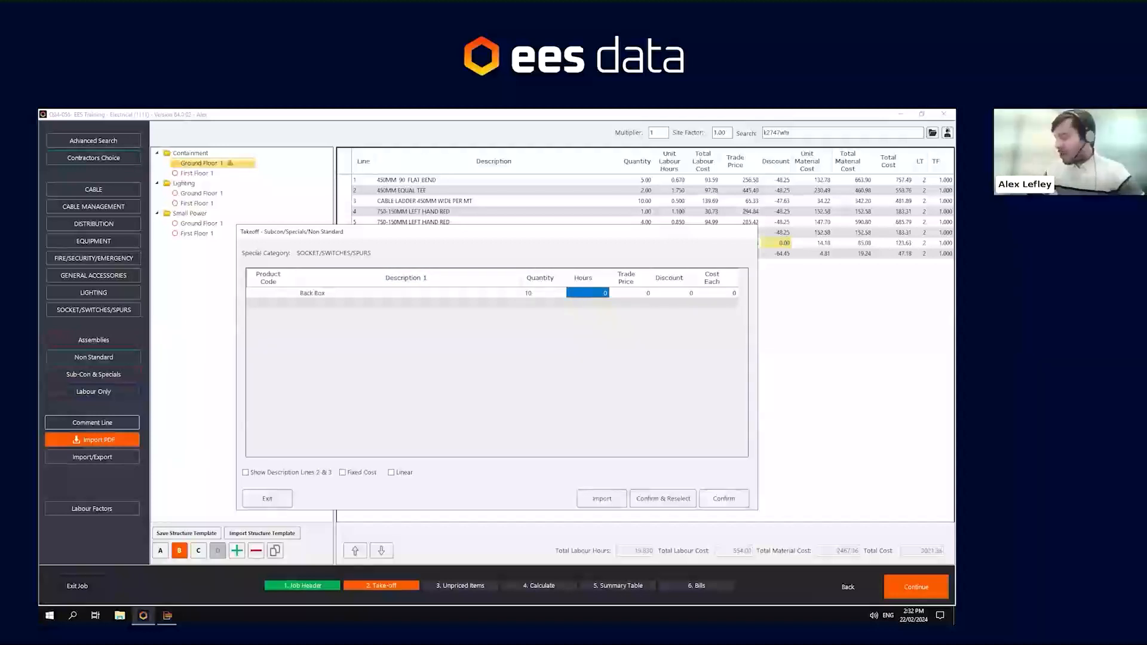
type(".0")
type("33")
key("Tab")
key("Tab")
key("Tab")
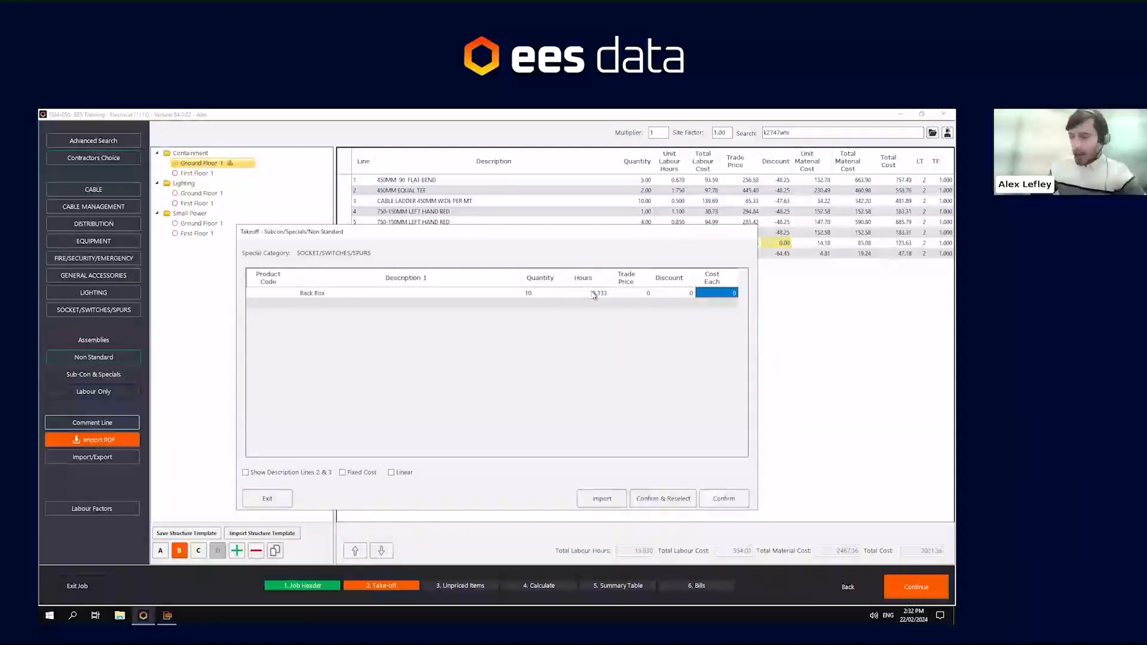
type("1.2")
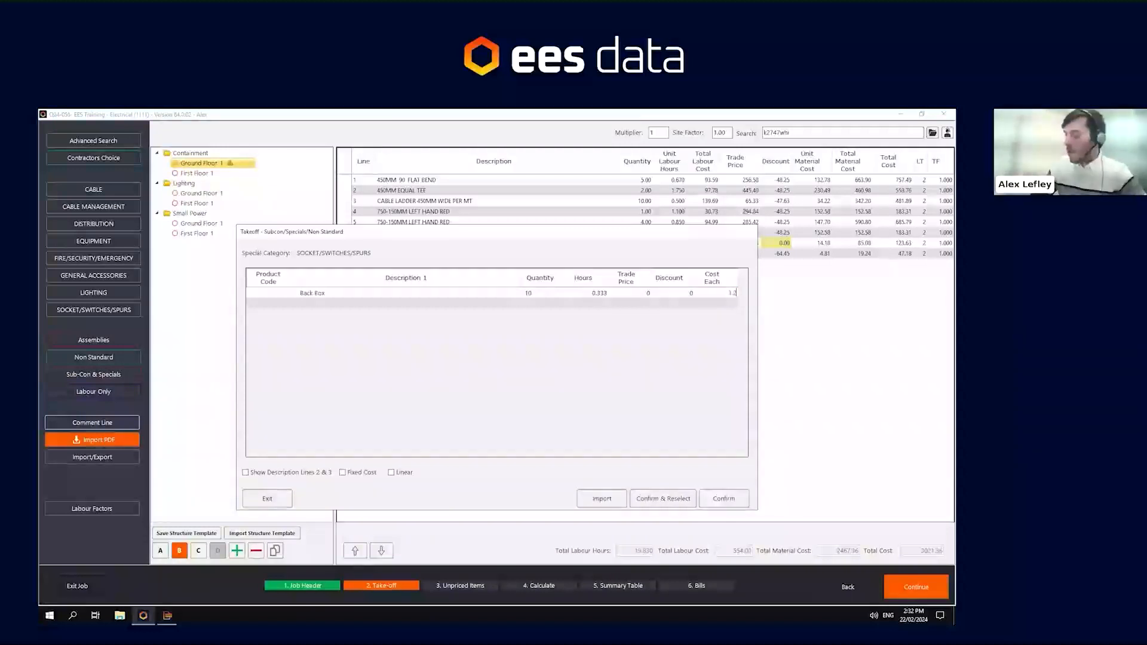
type("5")
key("Tab")
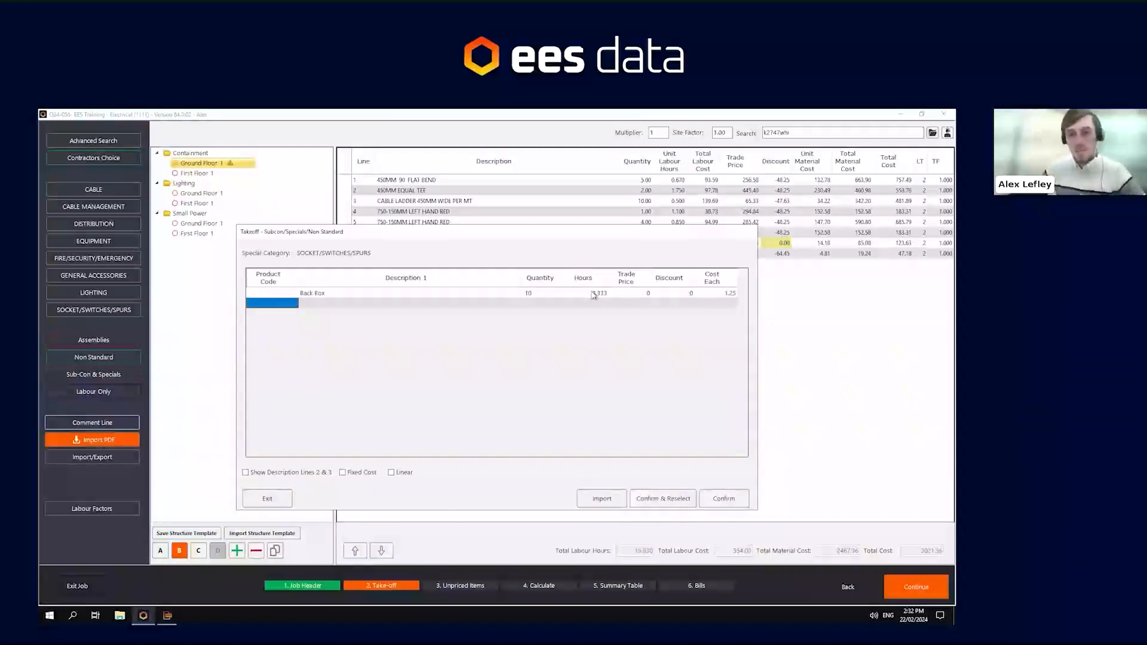
left_click(724, 499)
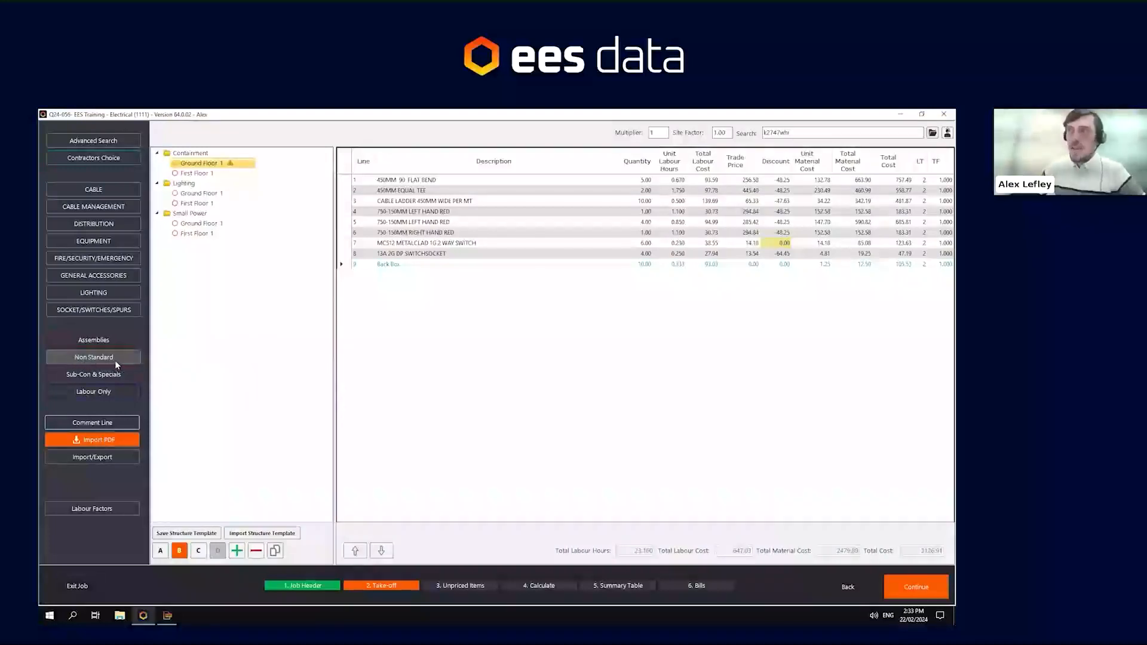
- Open the Contractors Choice list and browse its CABLE and LIGHTING categories before exiting
left_click(116, 160)
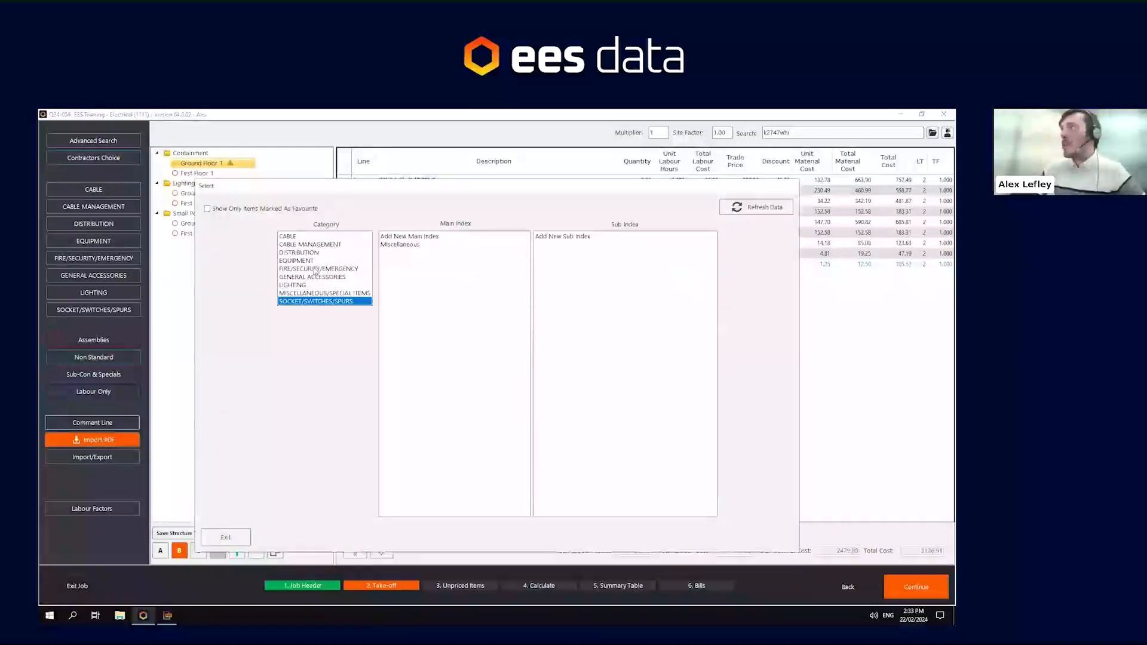
left_click(292, 236)
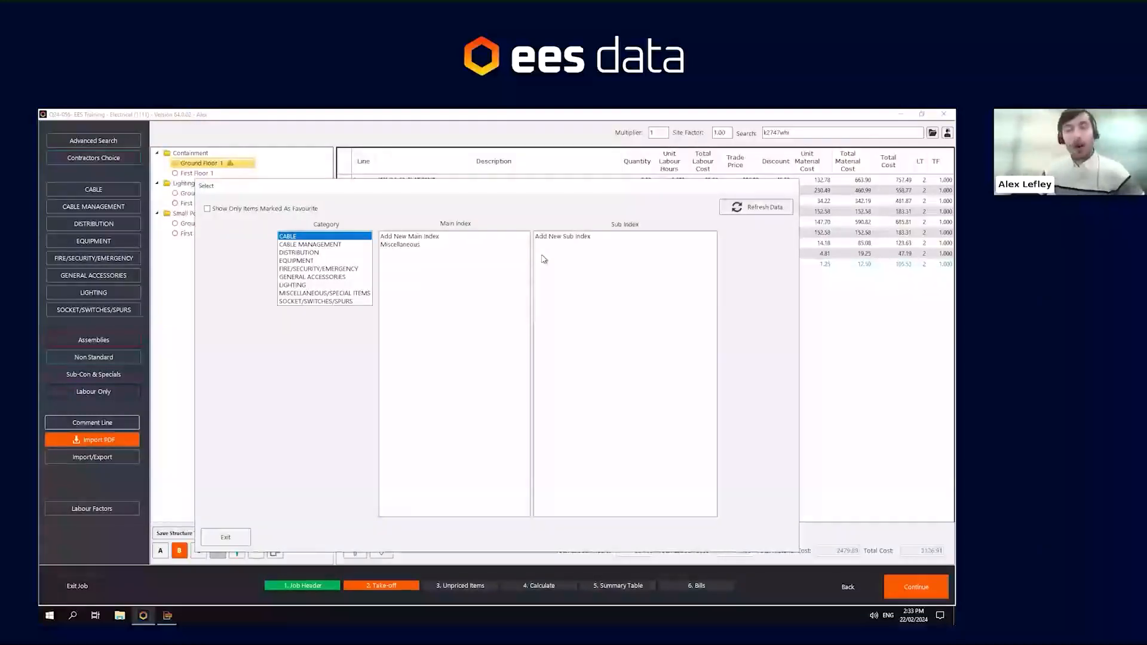
left_click(280, 285)
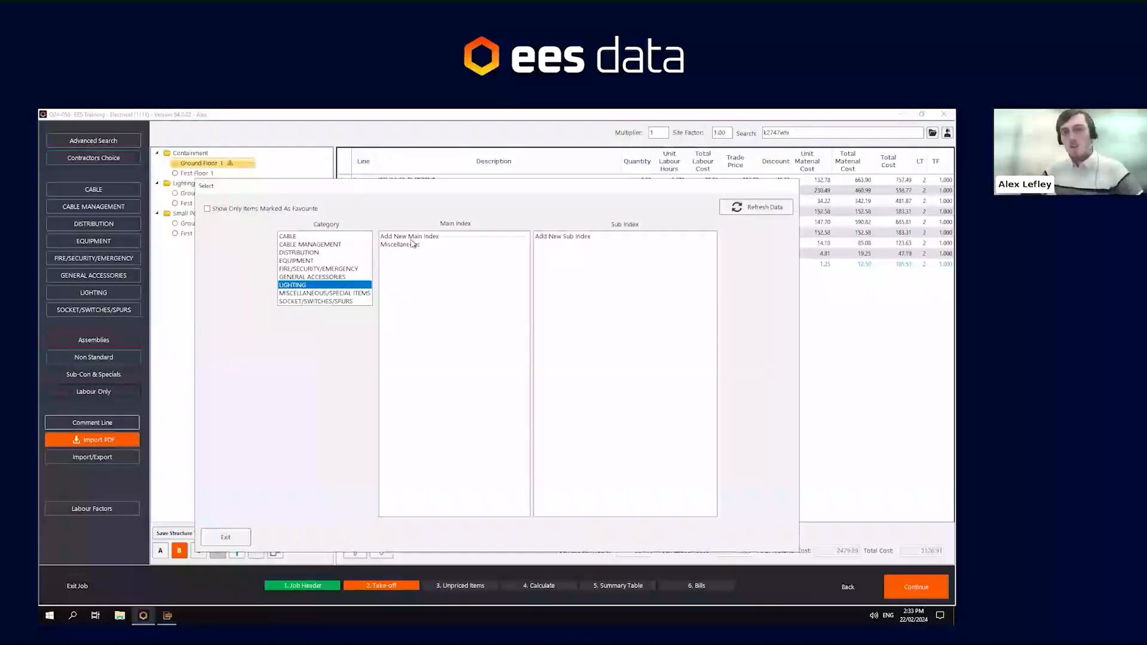
left_click(237, 542)
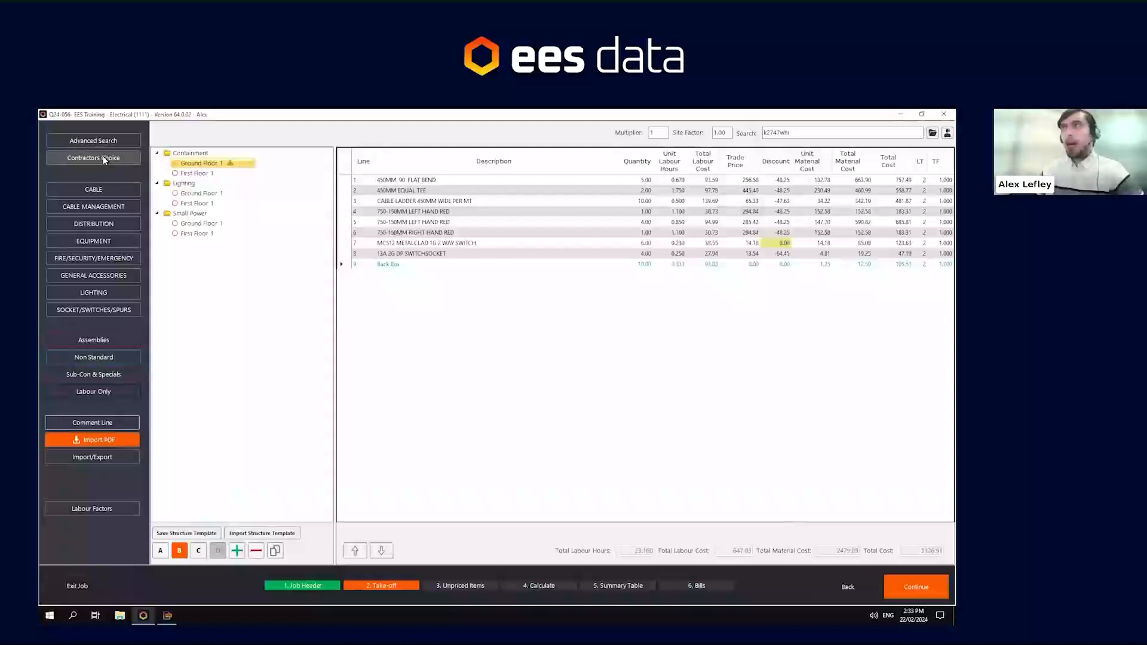
- Open Lighting Ground Floor 1 and start a Sub-Con & Specials Lighting line described Lighting Package
left_click(198, 193)
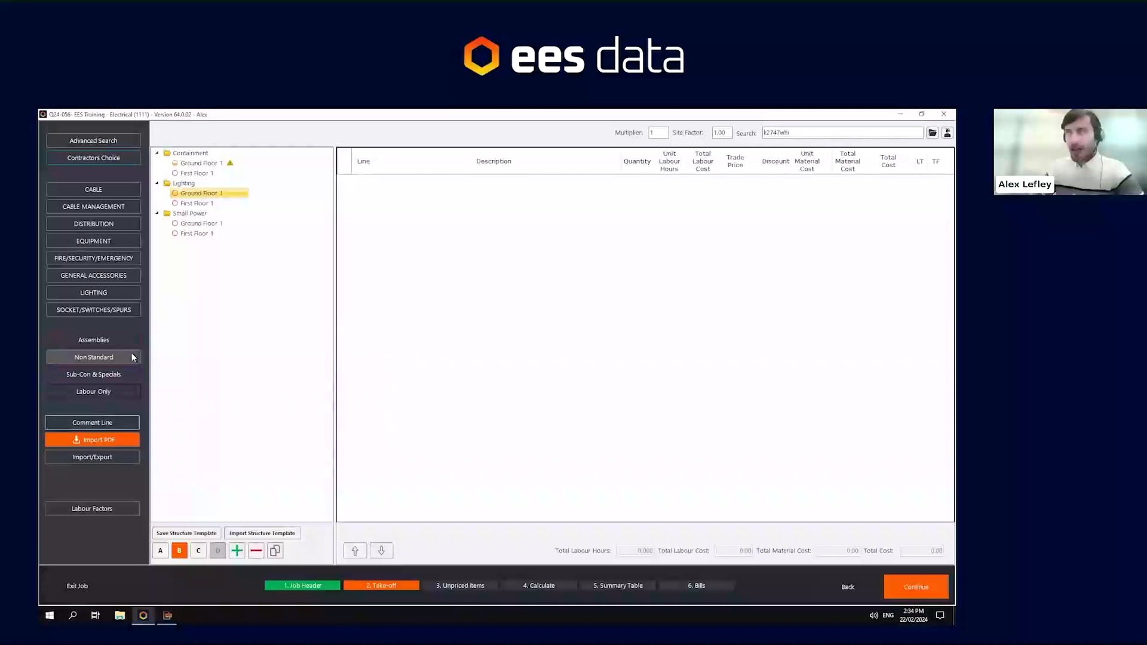
left_click(90, 377)
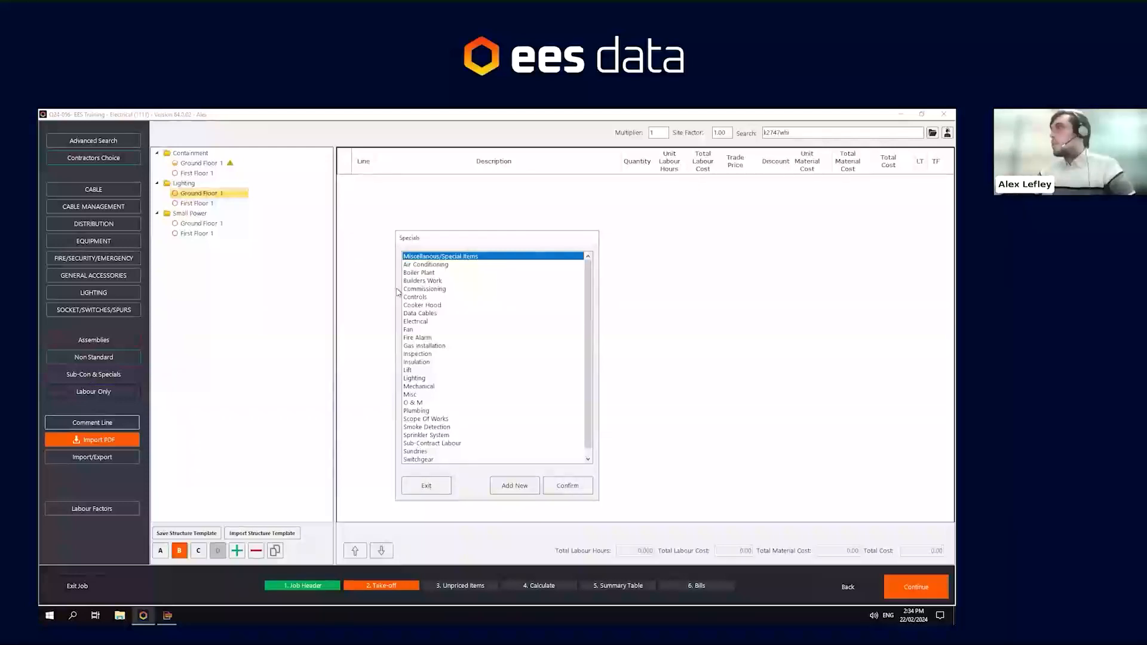
left_click(420, 380)
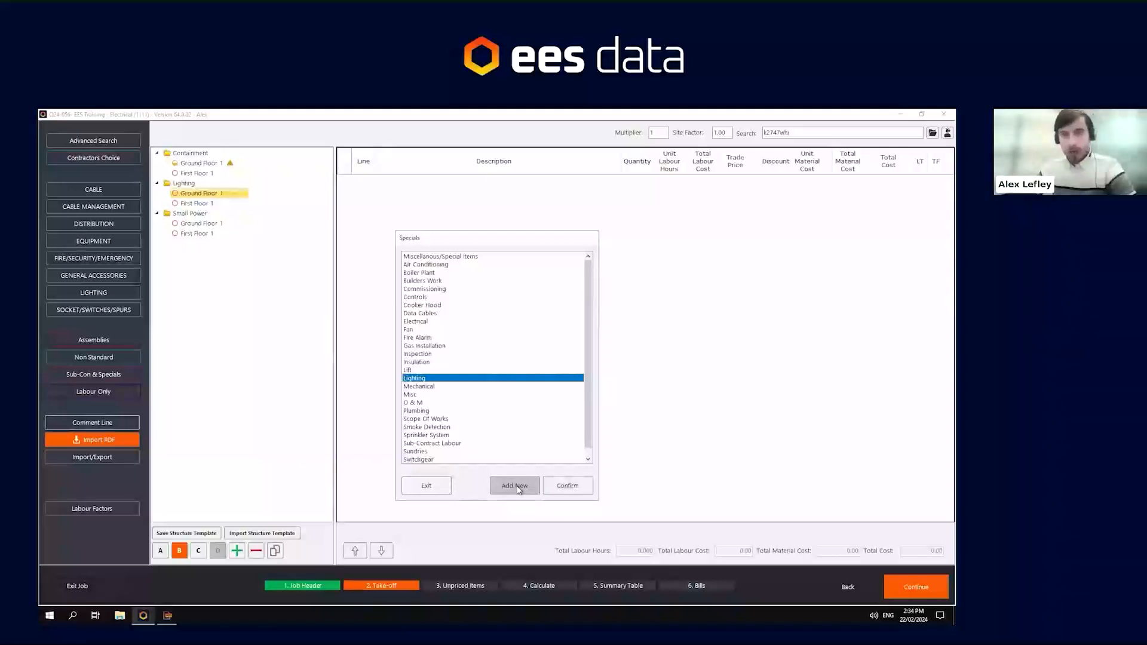
left_click(581, 487)
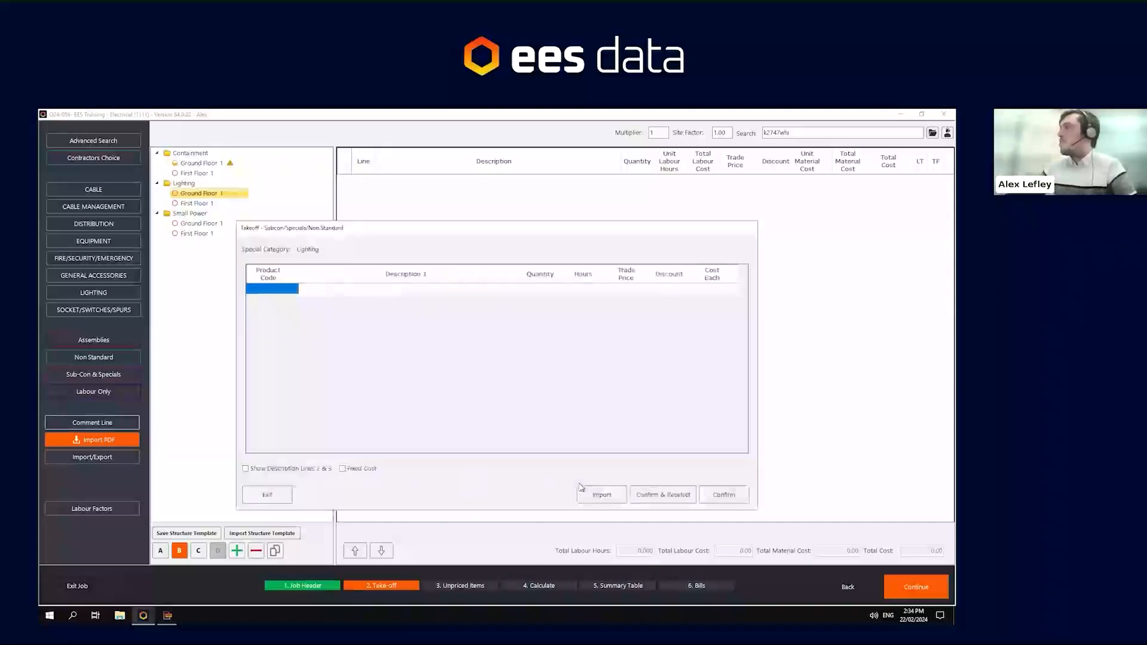
type("Ligth")
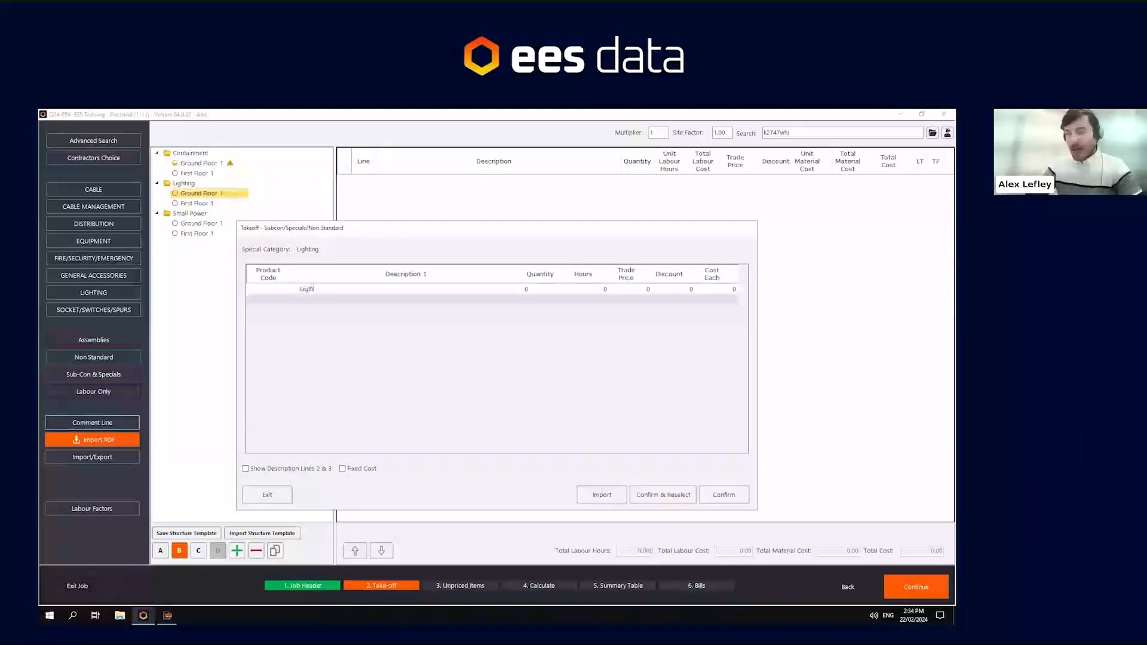
type("ing n")
key("BackSpace")
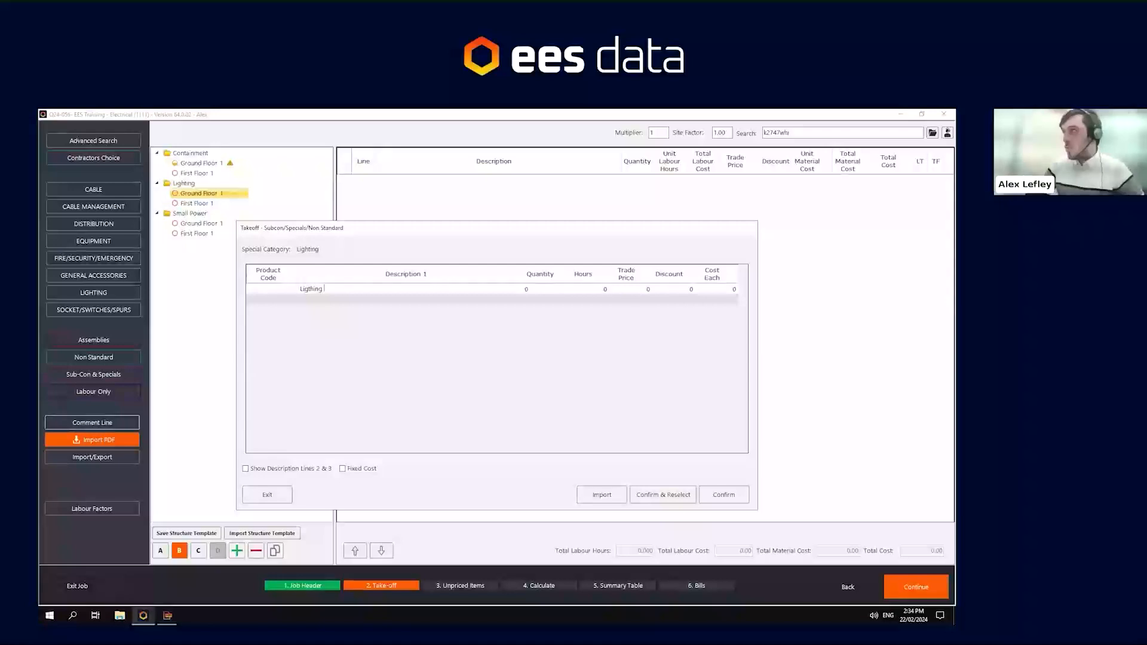
type("Package")
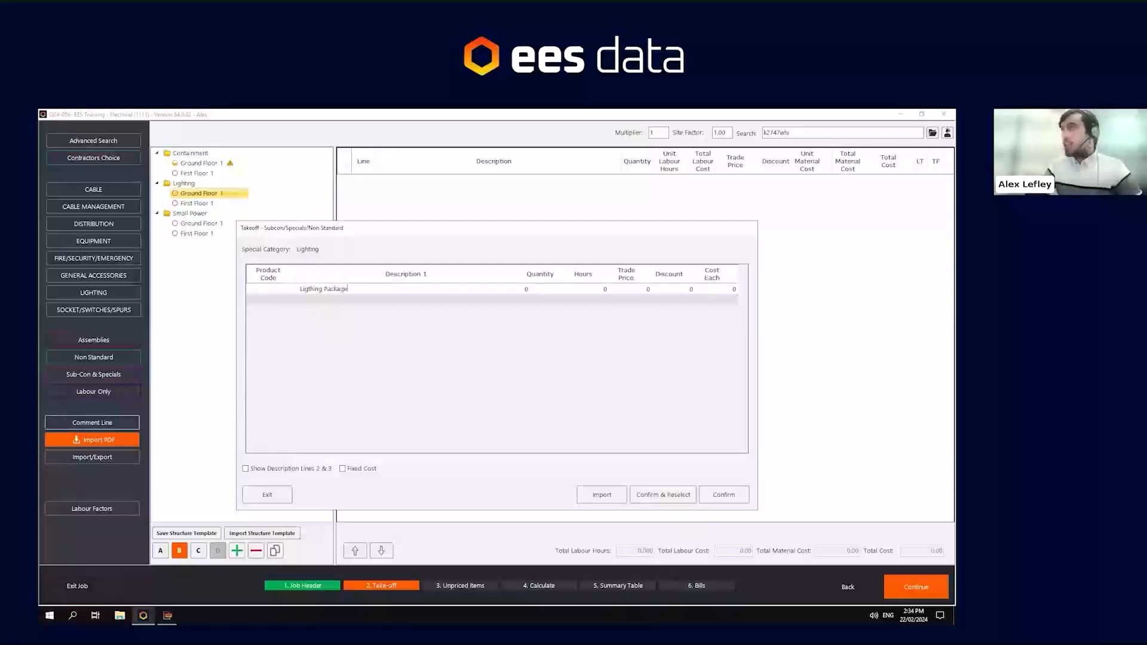
- Give the Lighting Package a quantity of 1, 4 hours and a cost each of 5000, then confirm it
key("Tab")
type("1")
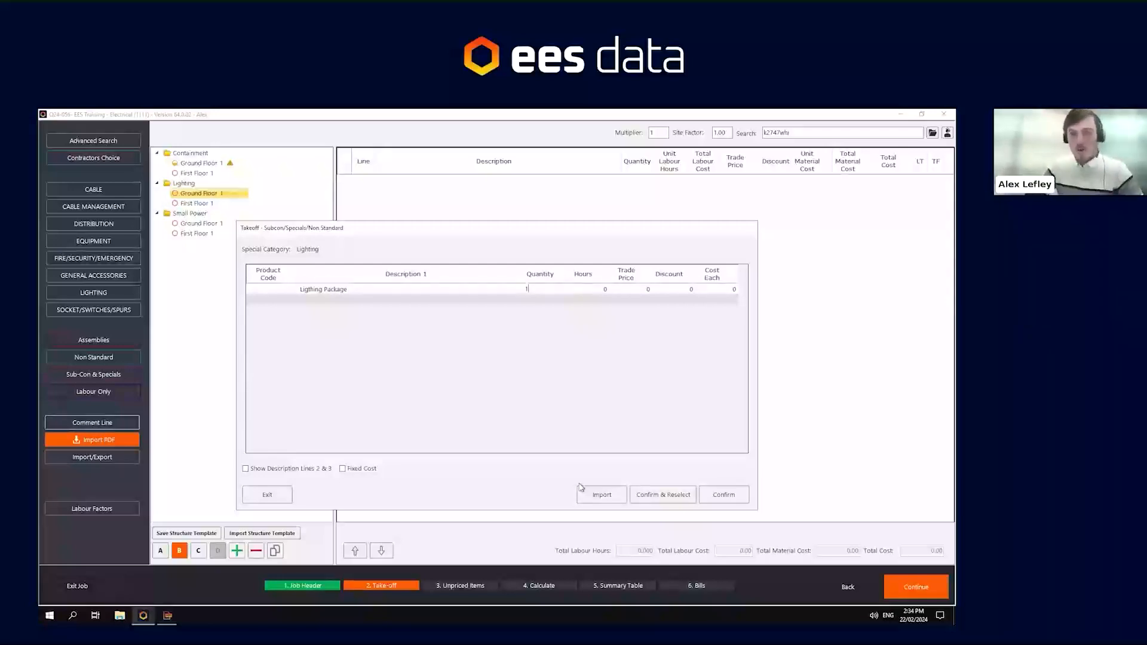
key("Tab")
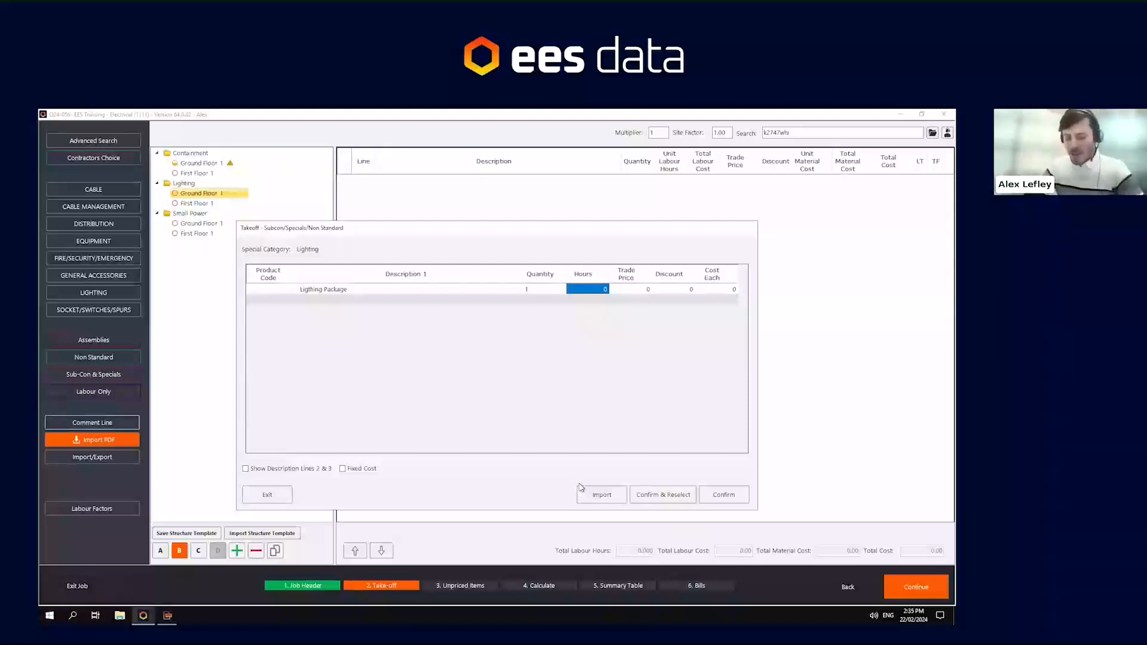
type("4")
key("Tab")
key("Tab")
key("Tab")
type("500")
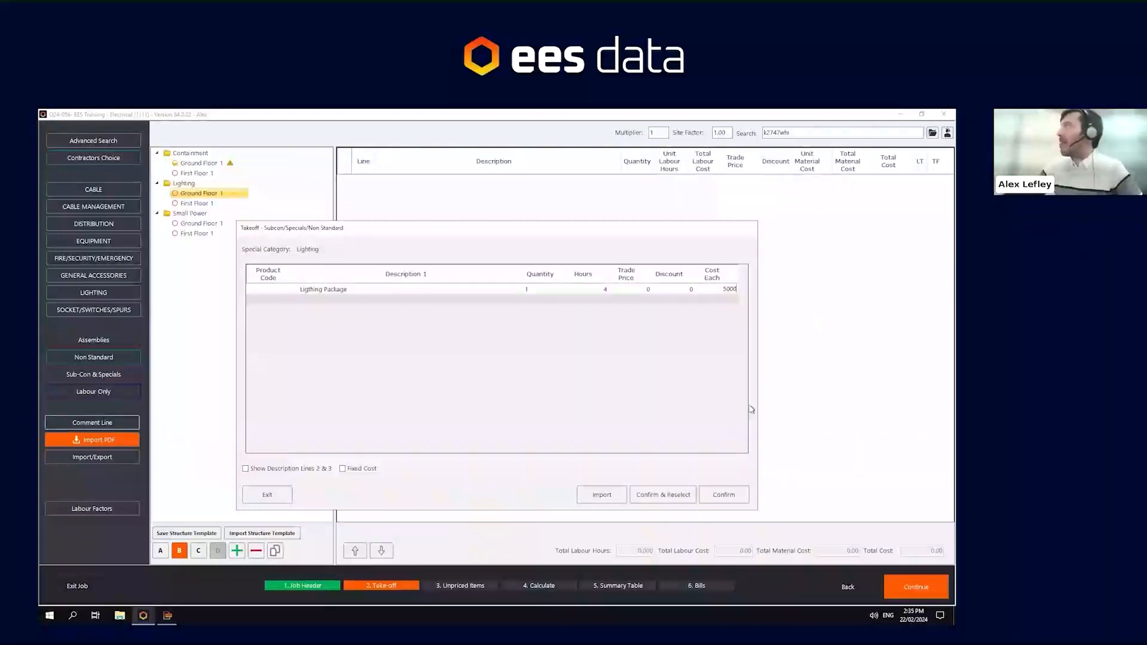
left_click(730, 498)
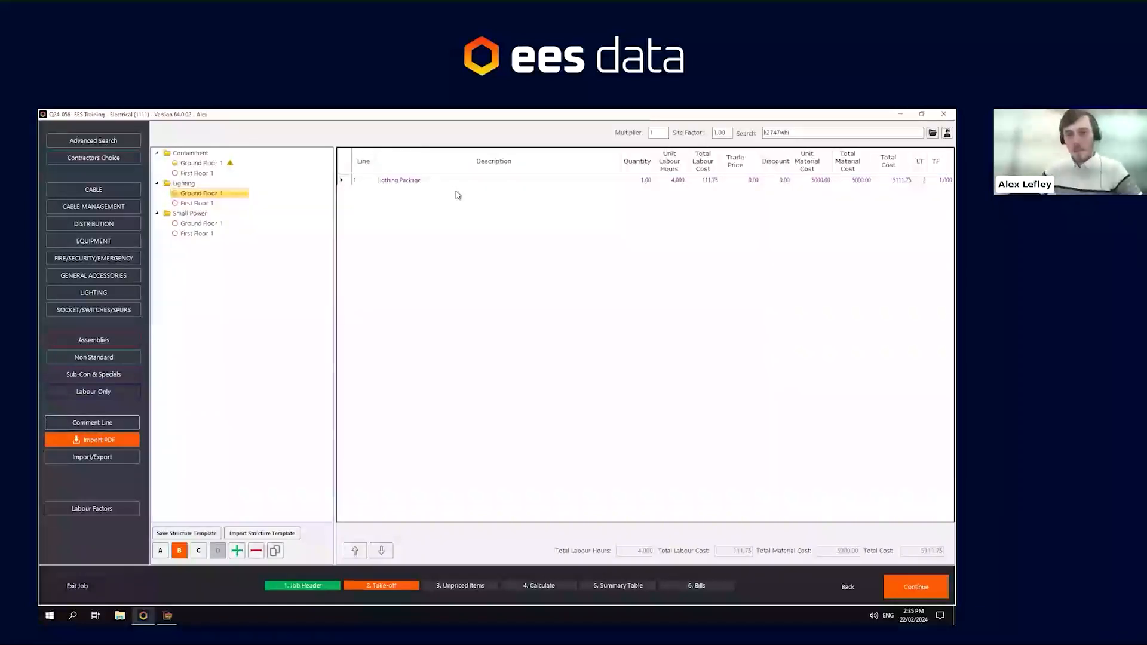
- Edit the Lighting Package line directly in the grid, setting its unit labour hours to 5 and then back to 4
left_click(424, 184)
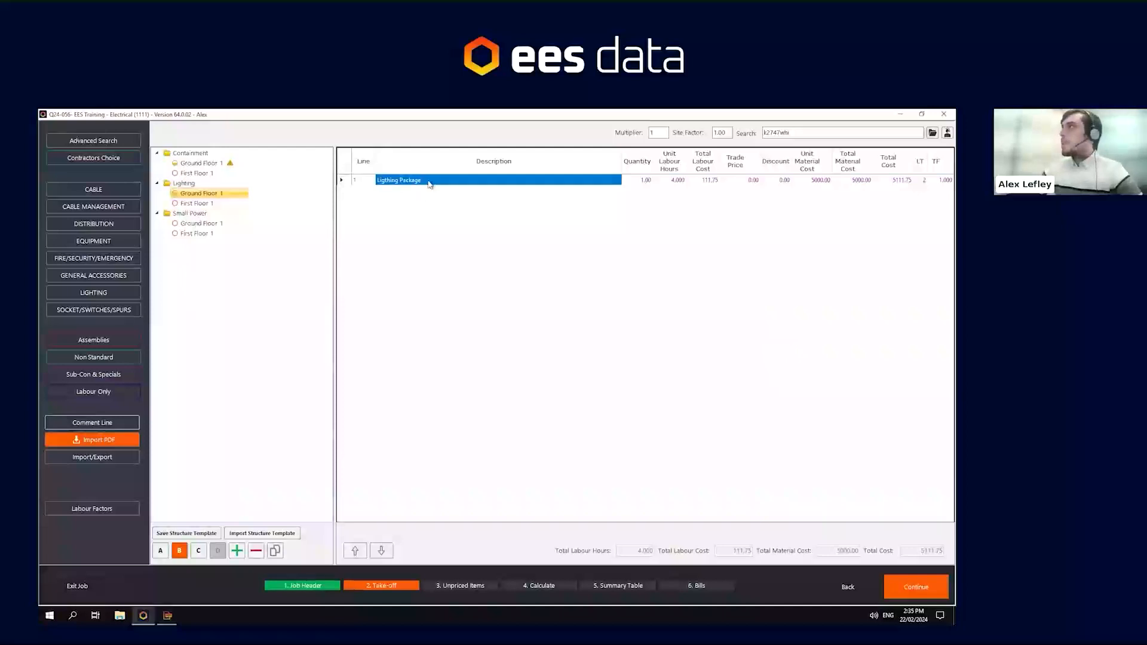
left_click(428, 183)
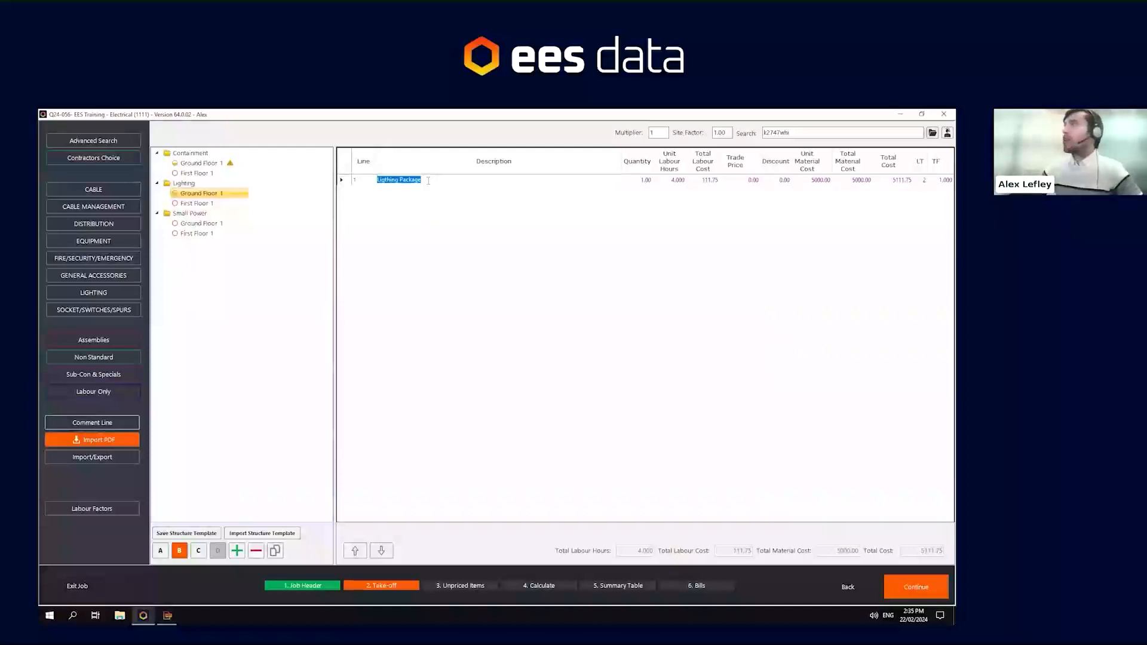
left_click(429, 180)
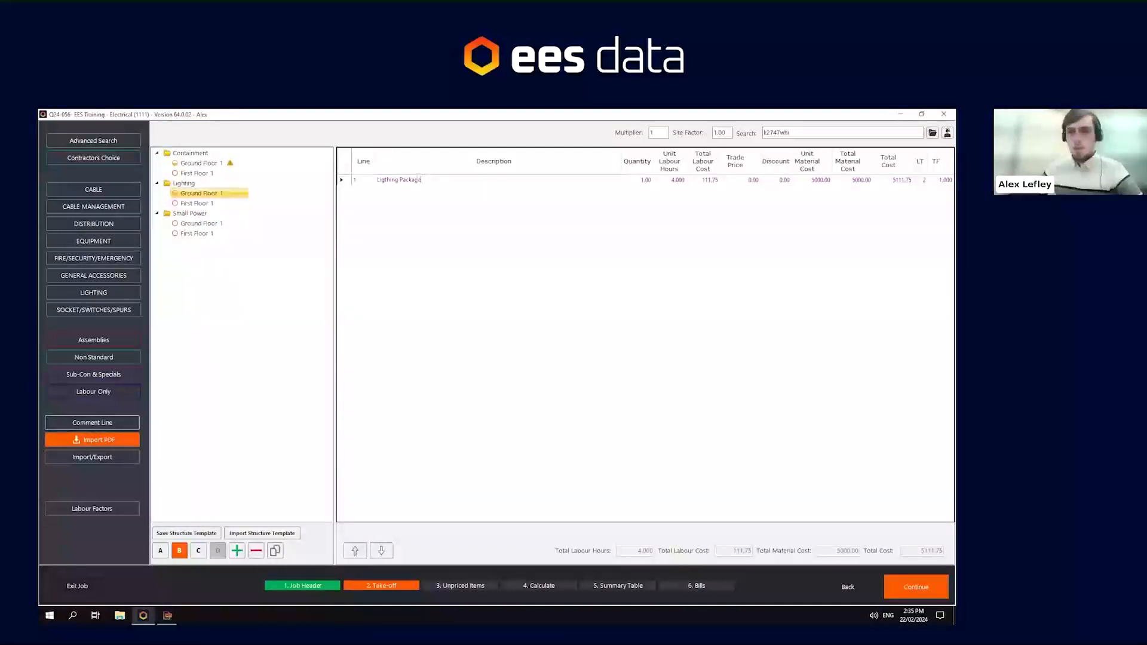
left_click(637, 184)
left_click(669, 182)
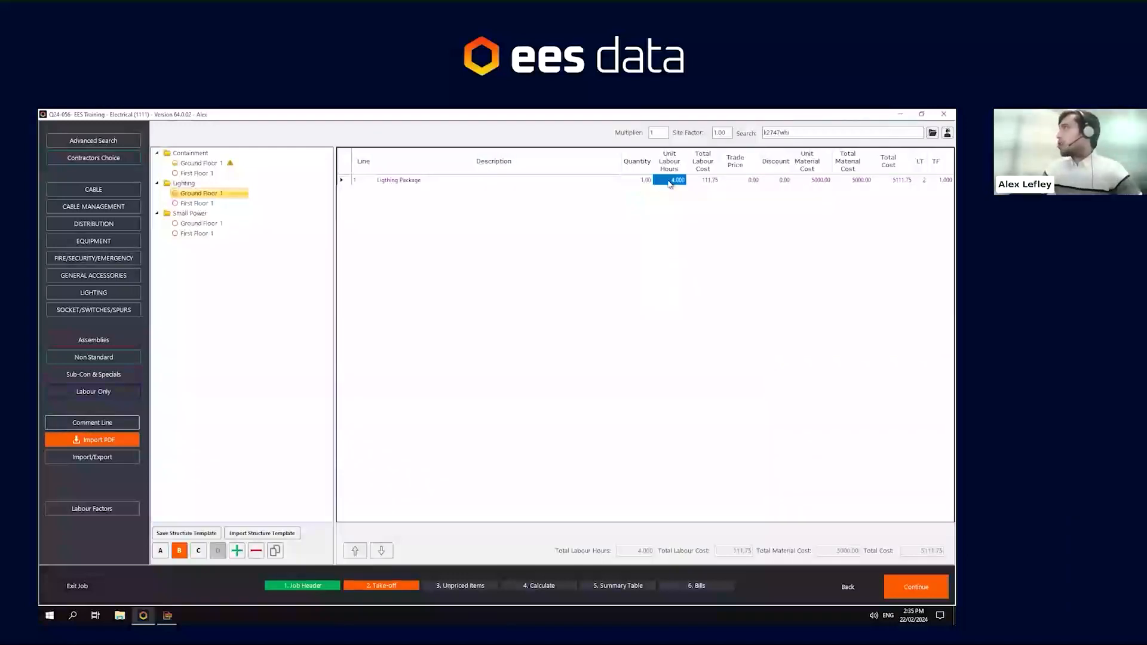
type("5")
key("Return")
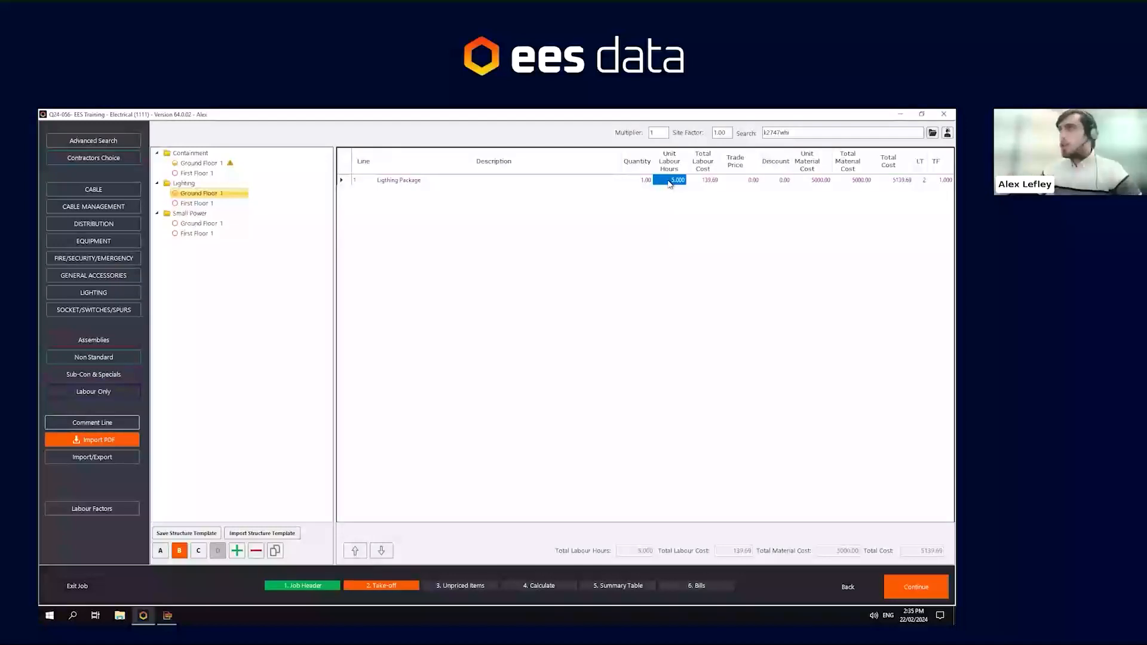
type("4")
key("Return")
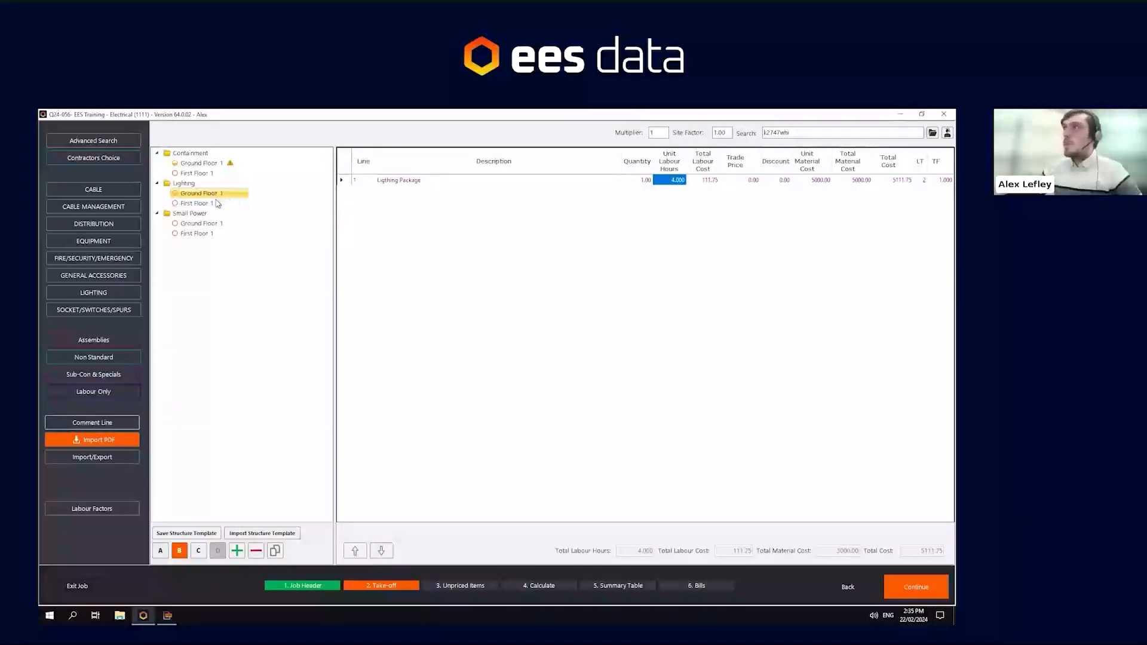
- Copy the Lighting Package line and paste it as a new line into Lighting First Floor 1
left_click(342, 180)
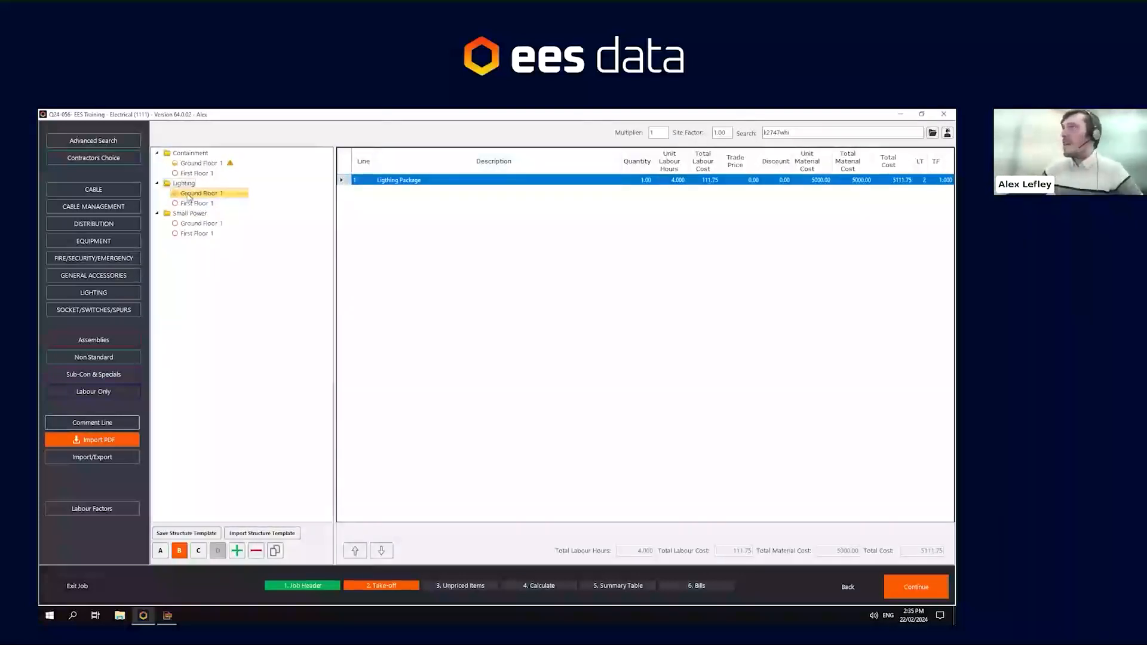
right_click(348, 181)
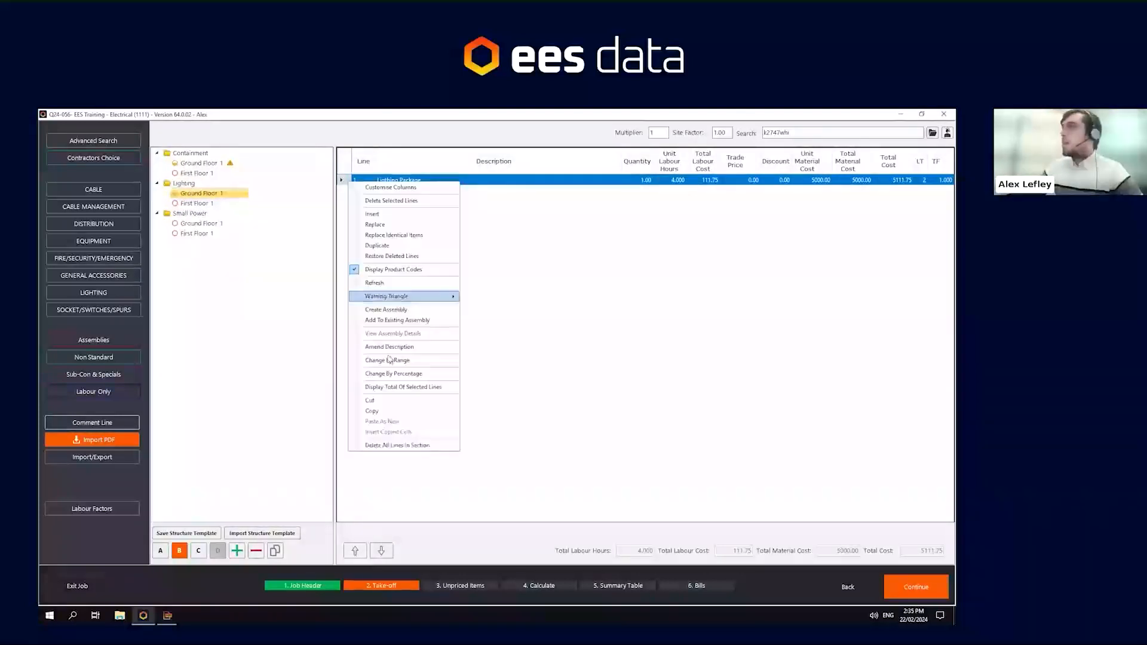
left_click(376, 411)
right_click(494, 260)
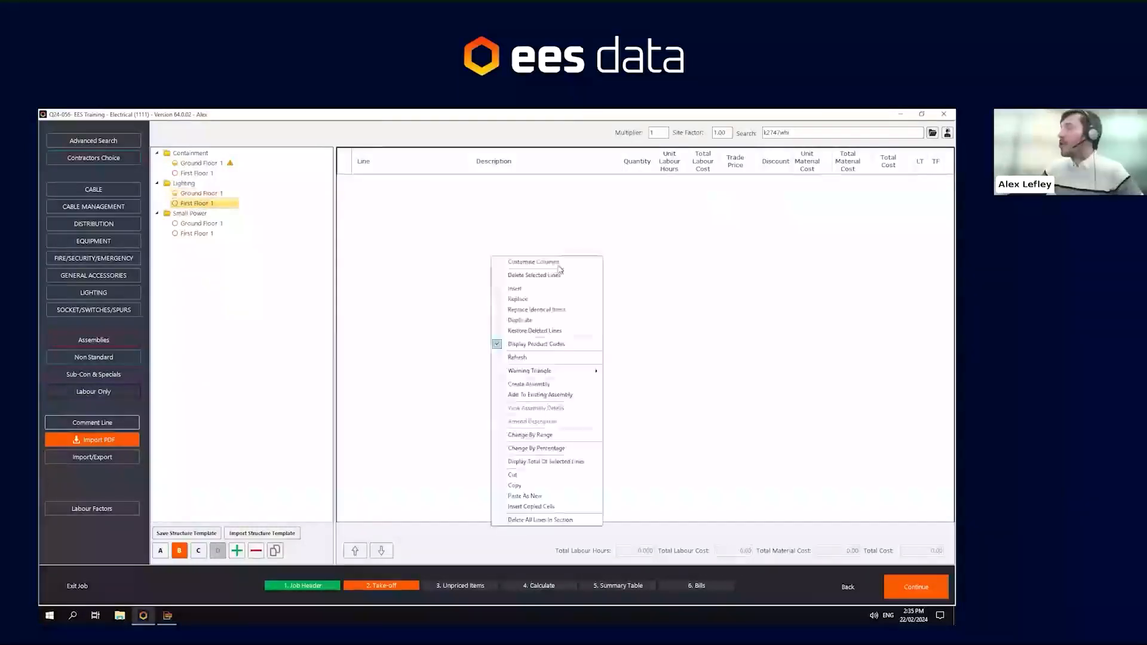
left_click(525, 495)
- Rename the pasted line's description to Lighting Package 2
left_click(433, 181)
left_click(433, 181)
left_click(433, 181)
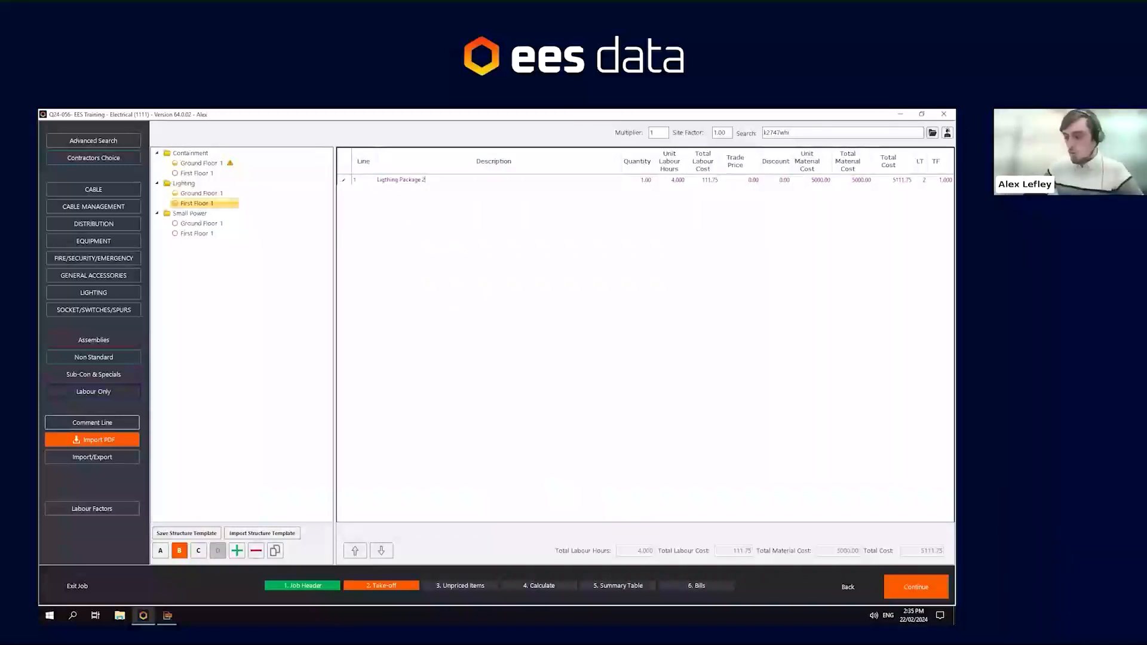
key("Return")
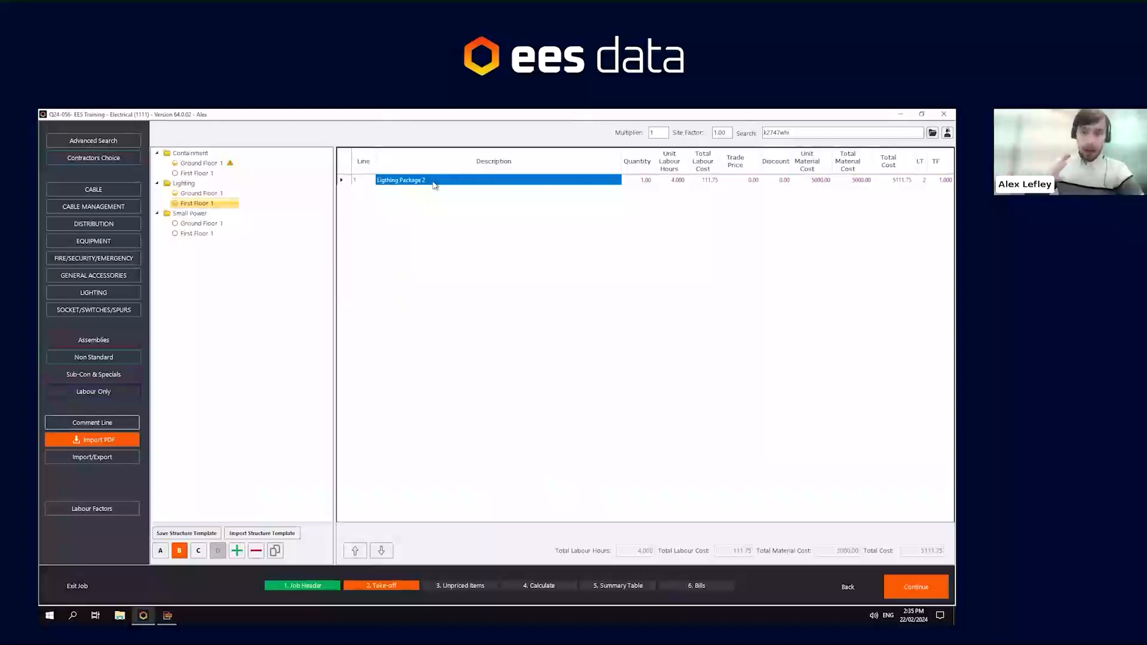
- Set Lighting Package 2's unit labour hours to 2 and its unit material cost to 2000
left_click(680, 180)
left_click(679, 179)
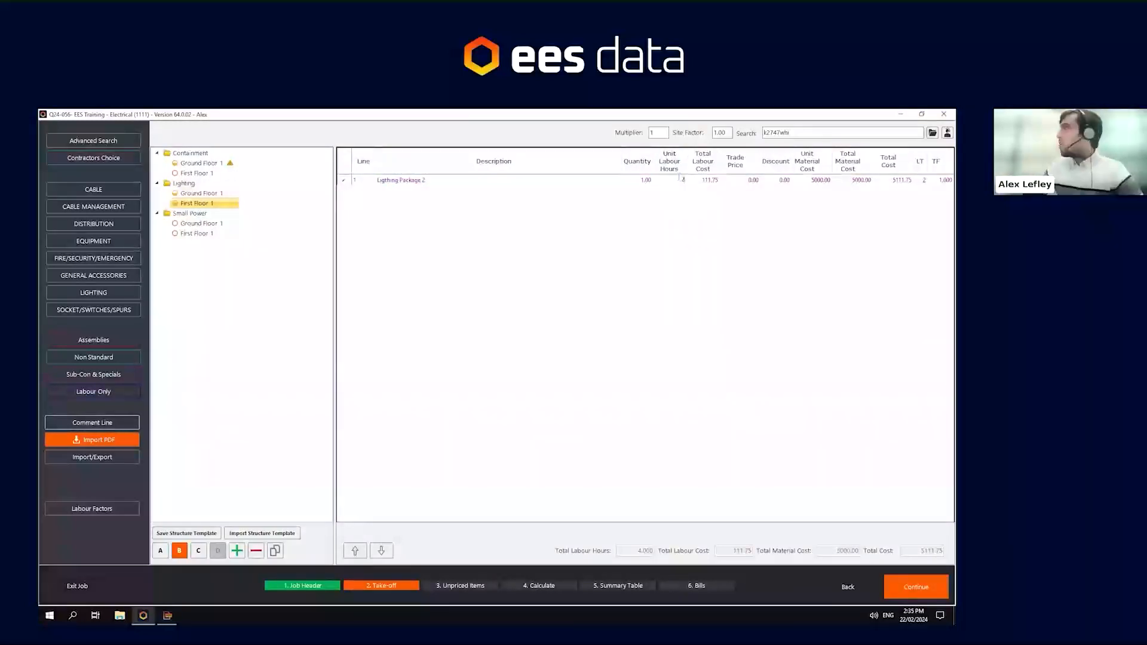
type("2")
key("Tab")
key("Tab")
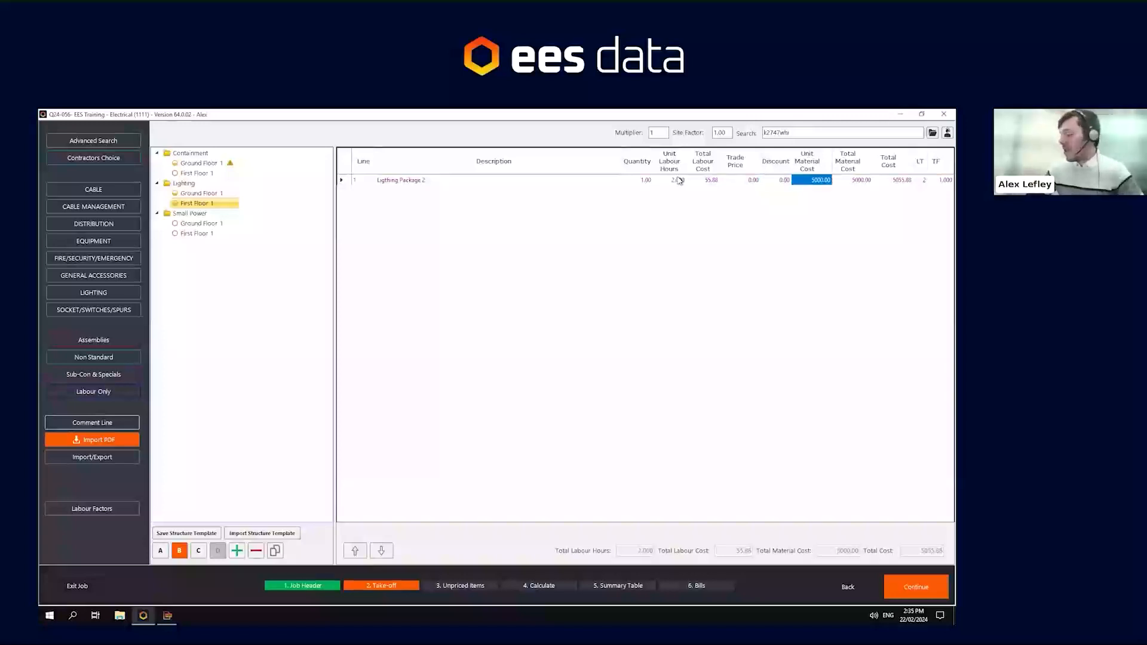
type("2000")
key("Return")
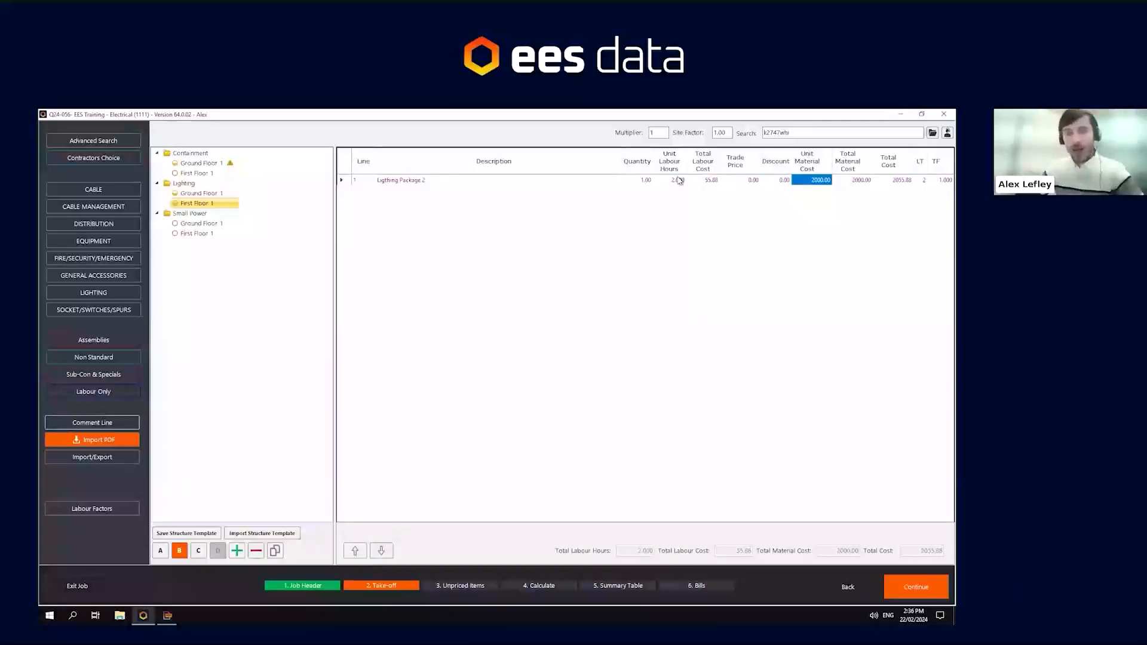
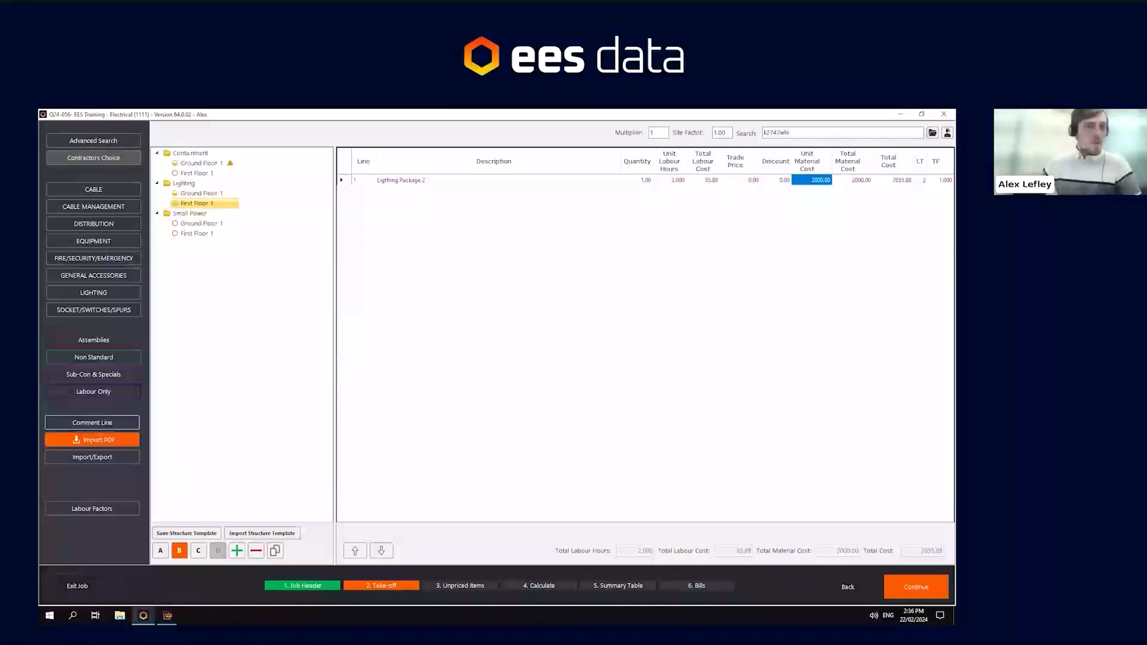
- Copy the MK switch, 13A DP switched socket and Back Box lines from Containment Ground Floor 1
left_click(275, 257)
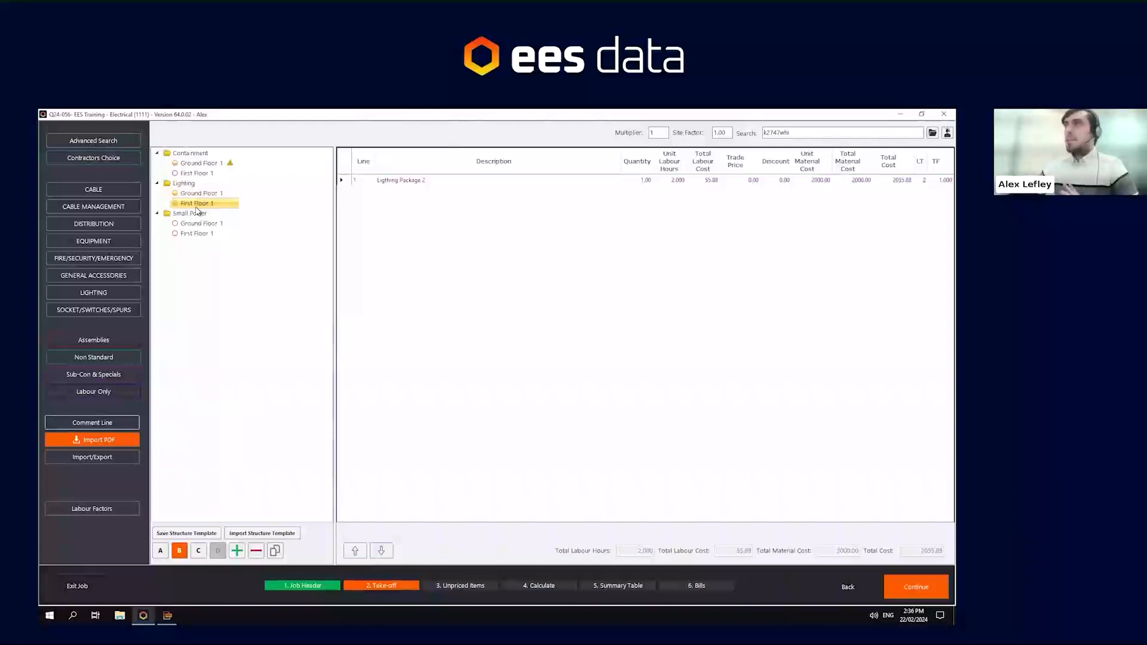
left_click(195, 167)
left_click_drag(394, 244, 394, 270)
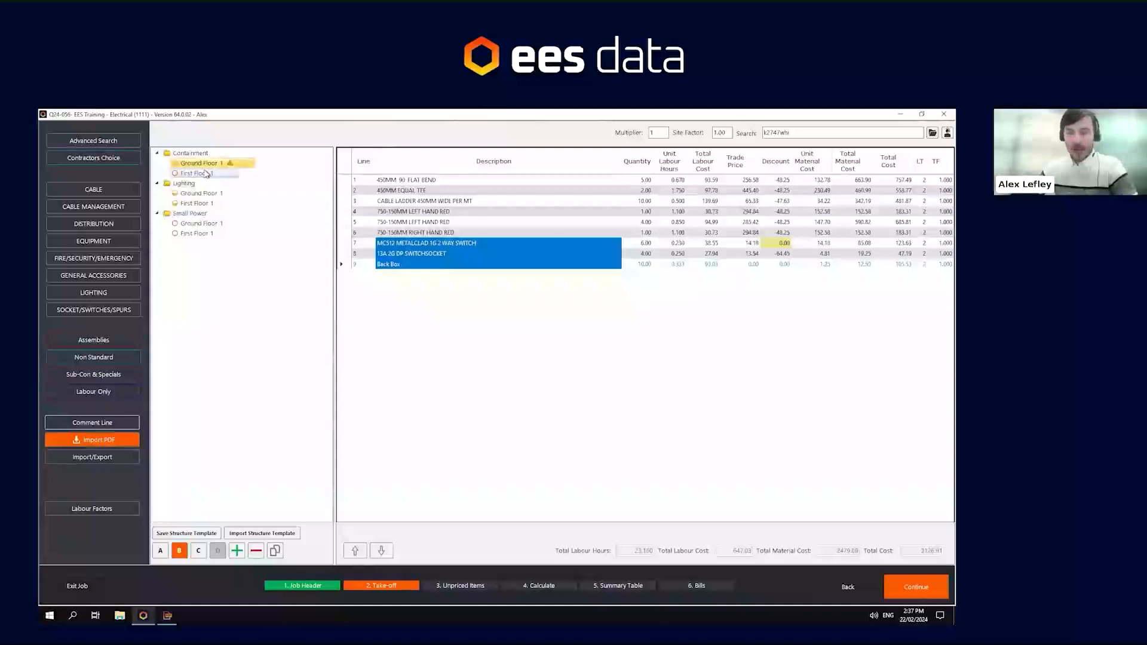
left_click_drag(347, 243, 346, 269)
right_click(344, 267)
left_click(369, 487)
- Paste the copied lines as new lines into Small Power Ground Floor 1
left_click(199, 224)
right_click(461, 295)
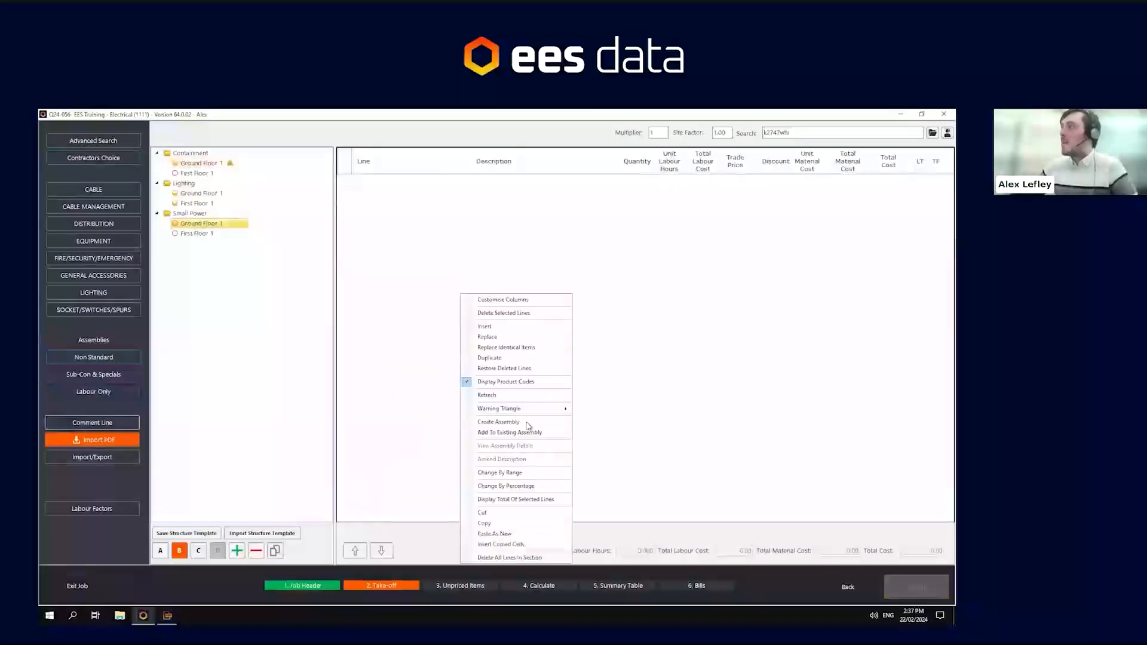
left_click(495, 534)
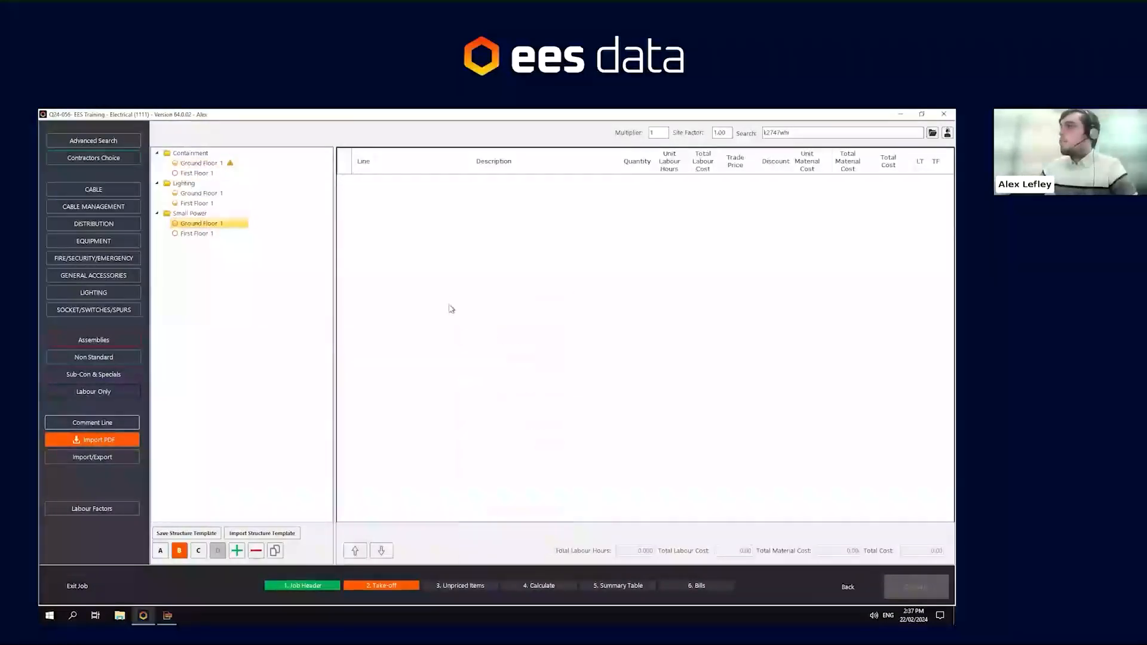
- Open the PDF take-off for Containment Ground Floor 1 and minimise the remote desktop session
left_click(210, 163)
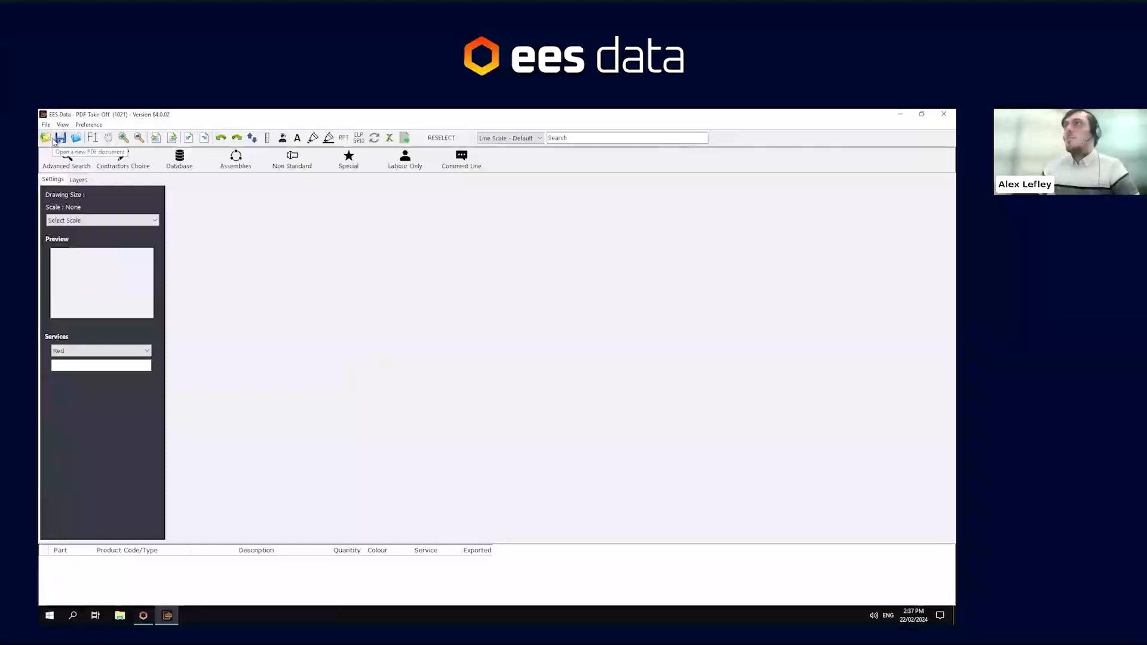
mouse_move(606, 113)
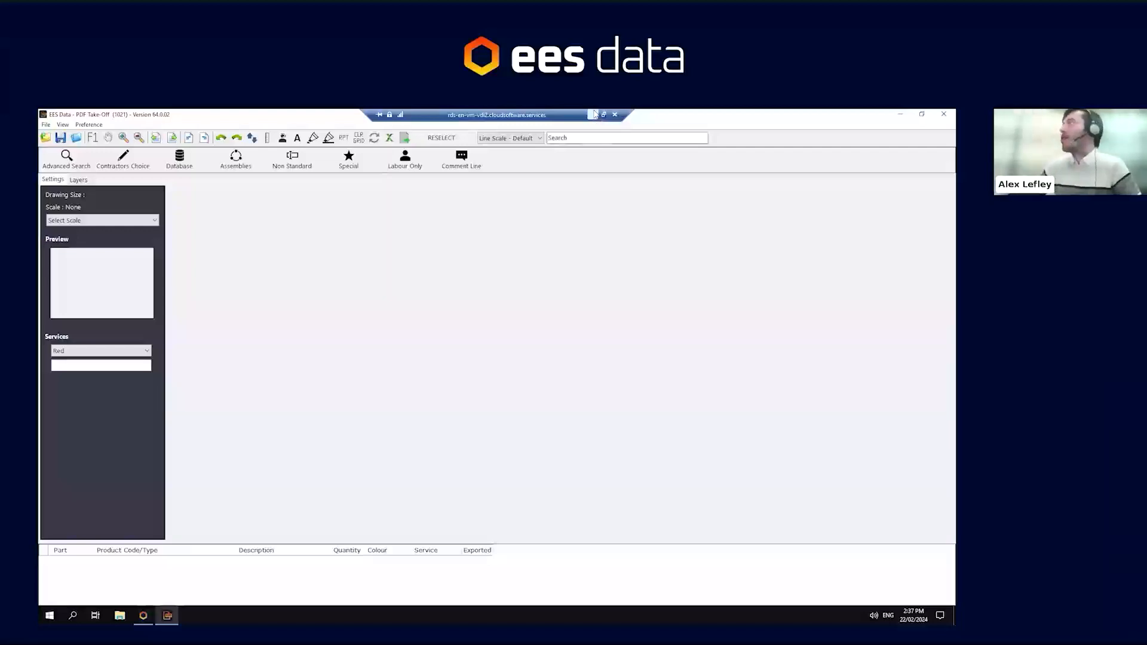
left_click(594, 114)
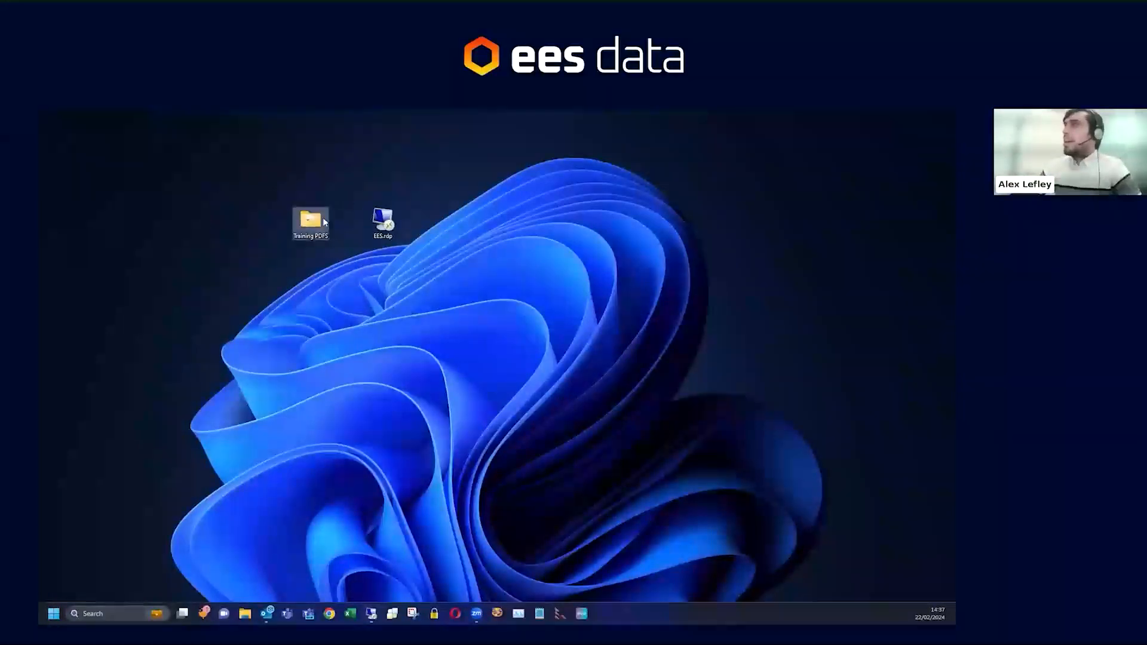
- Copy the Training PDFs folder from the local desktop and return to the remote session
double_click(306, 222)
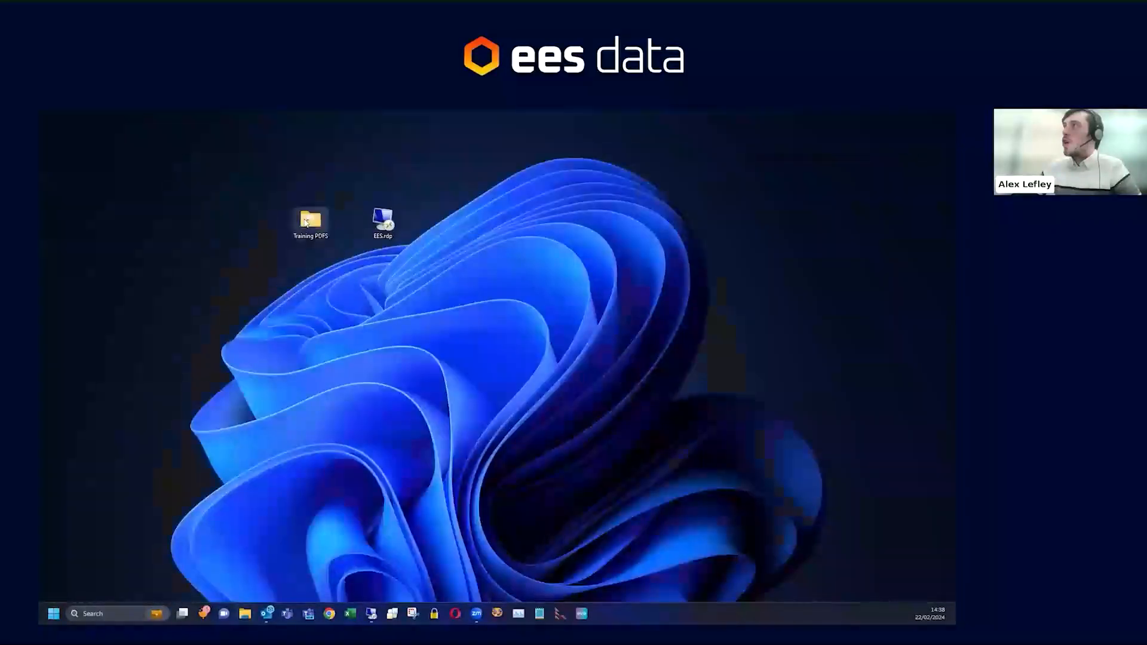
right_click(305, 223)
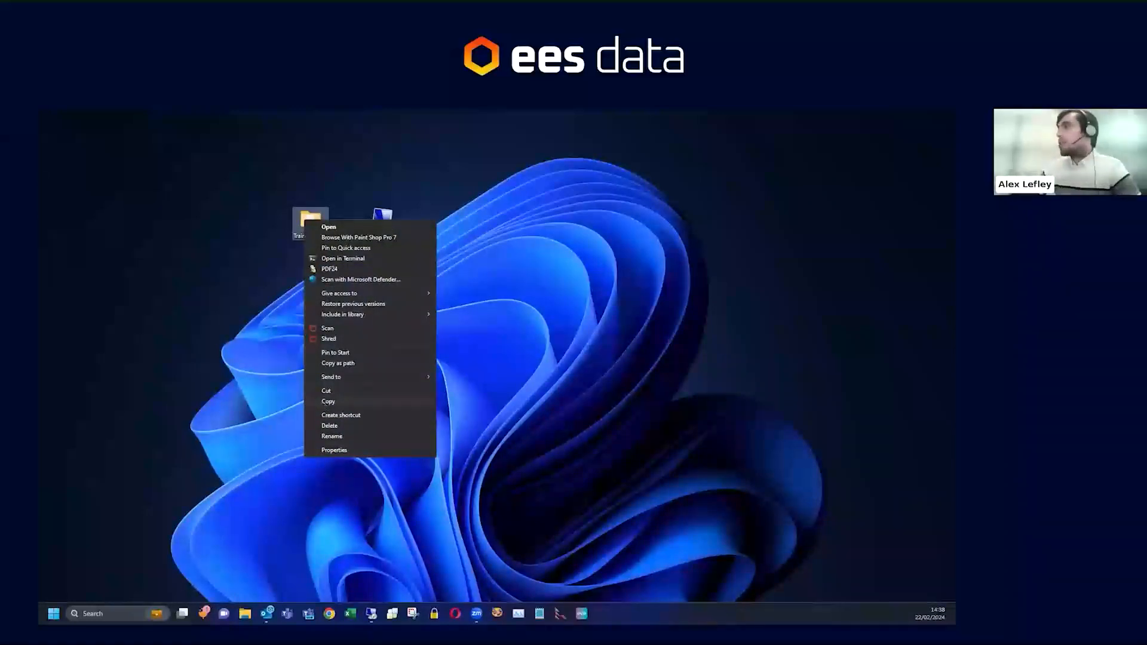
left_click(325, 403)
mouse_move(371, 614)
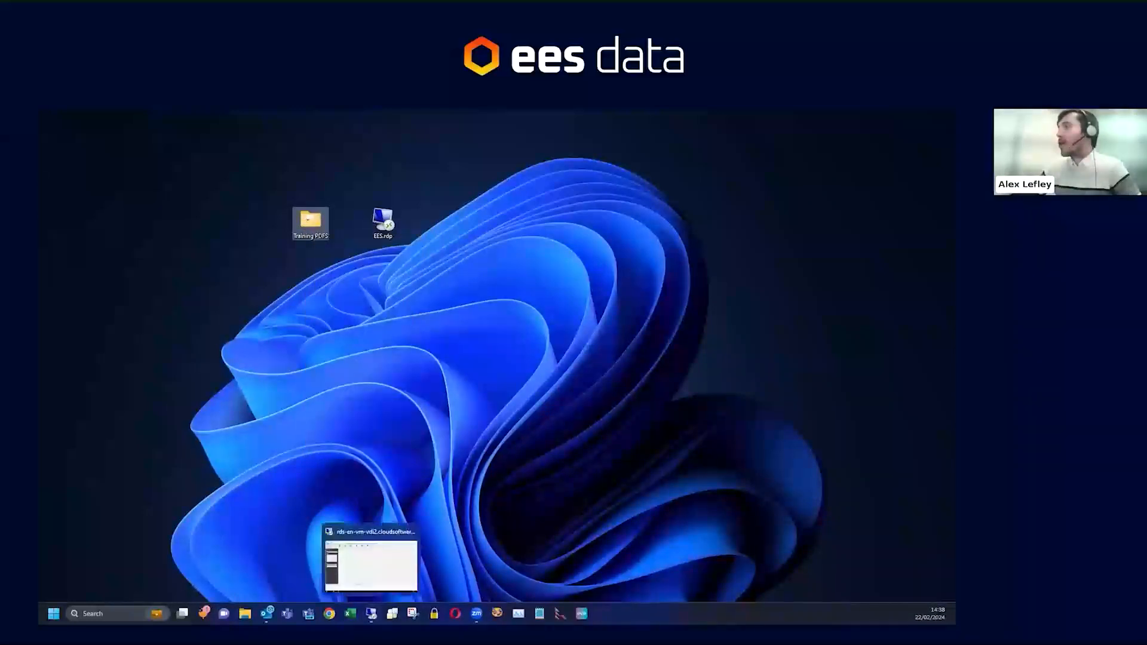
left_click(372, 565)
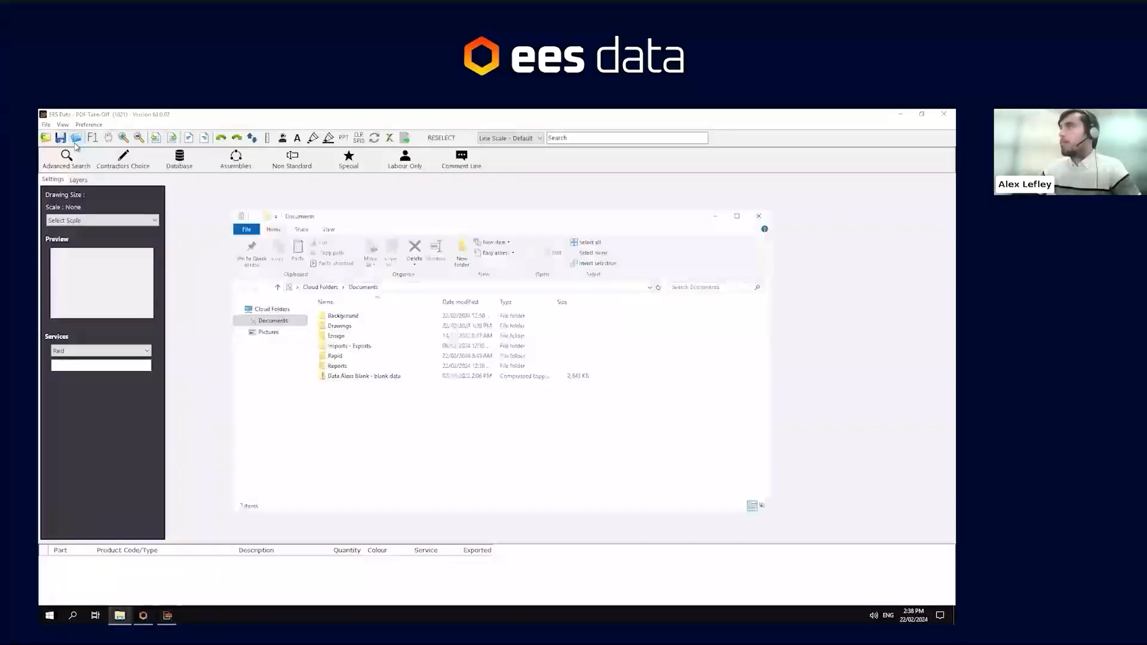
- Paste the Training PDFs folder into the Documents Drawings folder from the open-file dialog
left_click(760, 216)
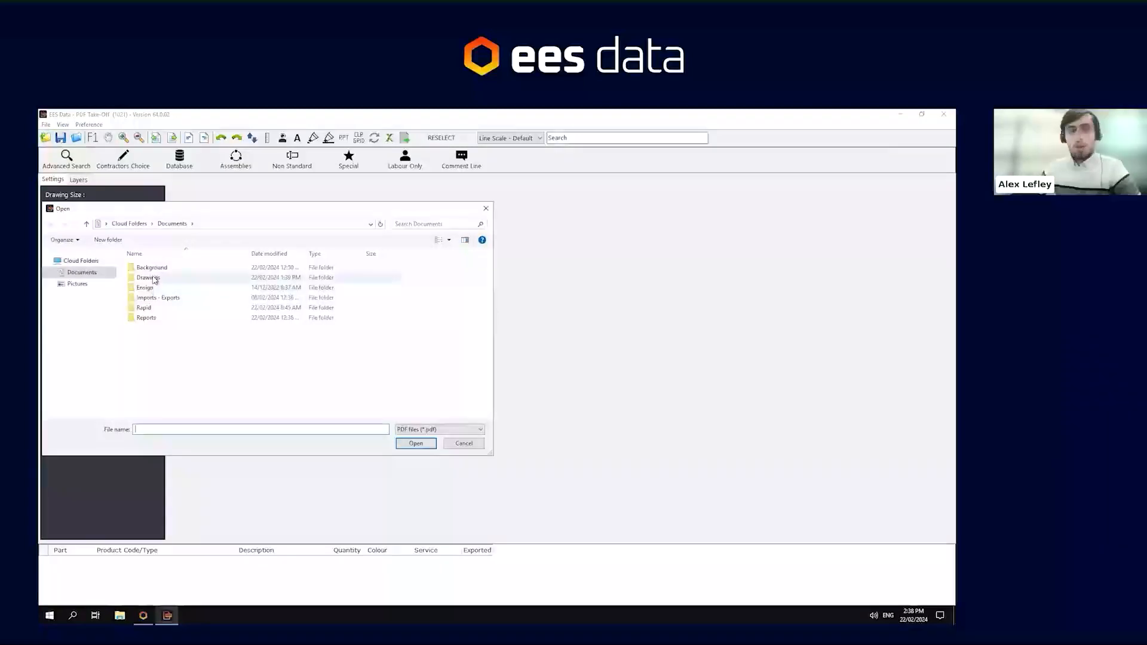
double_click(150, 278)
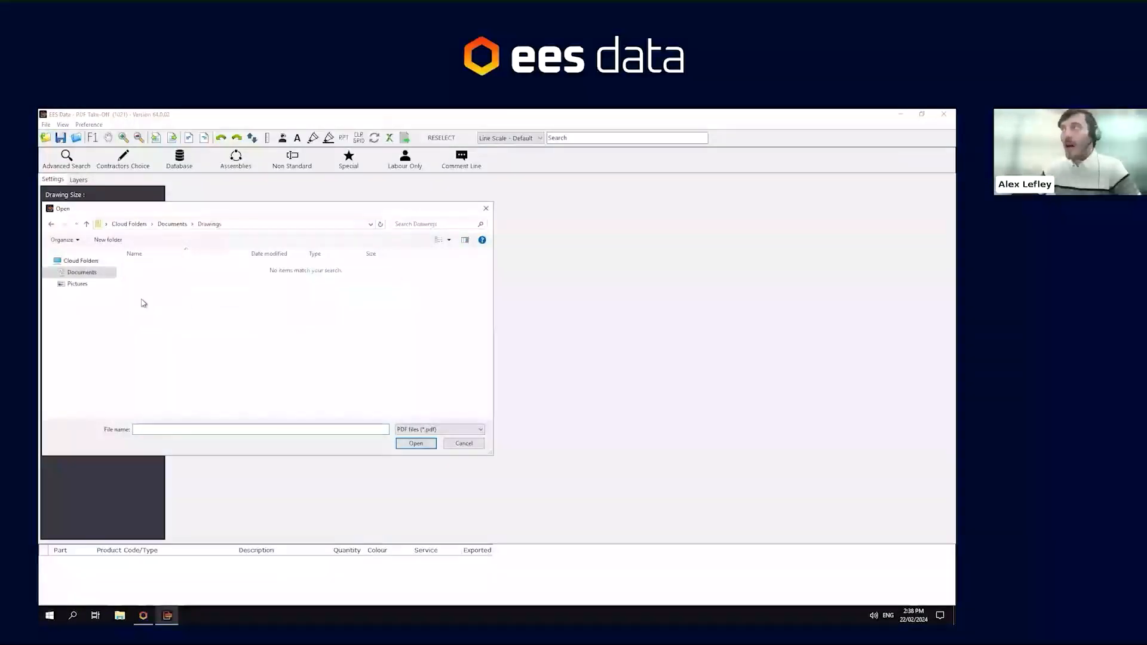
right_click(188, 311)
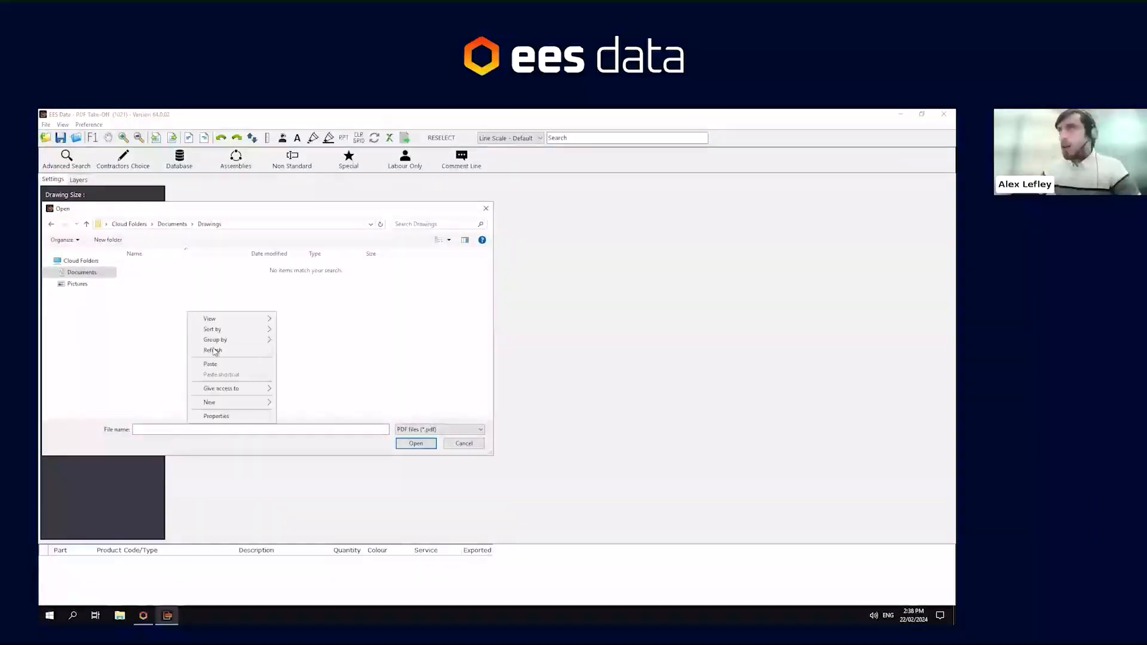
left_click(210, 365)
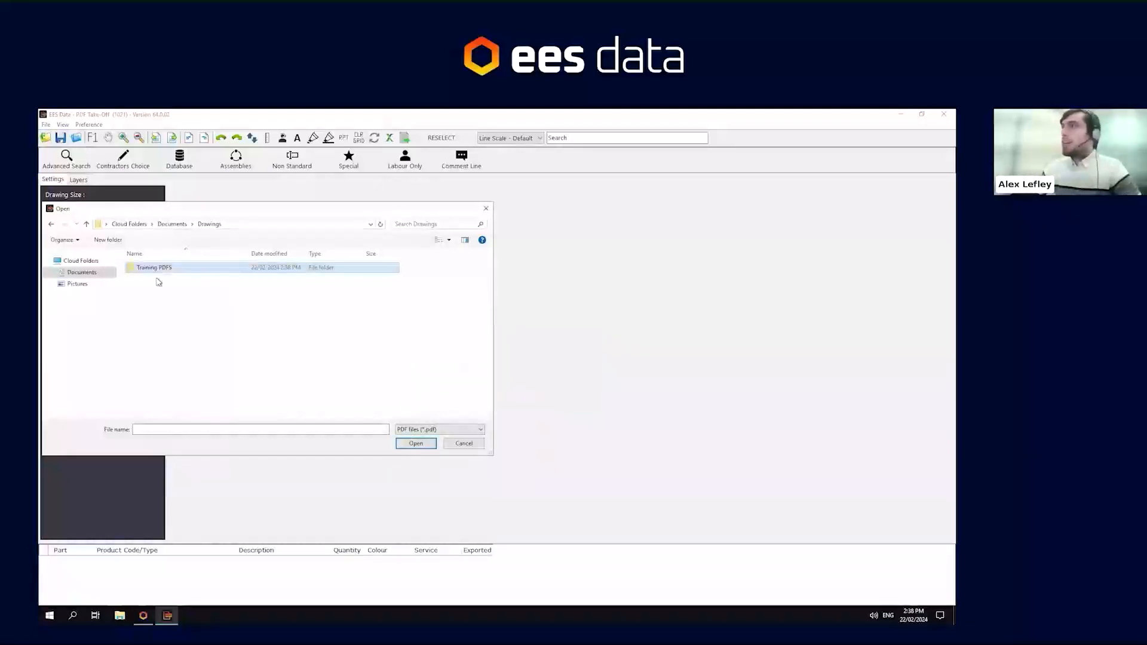
- Open the Electrical Training PDF from the Training PDFS folder
double_click(166, 269)
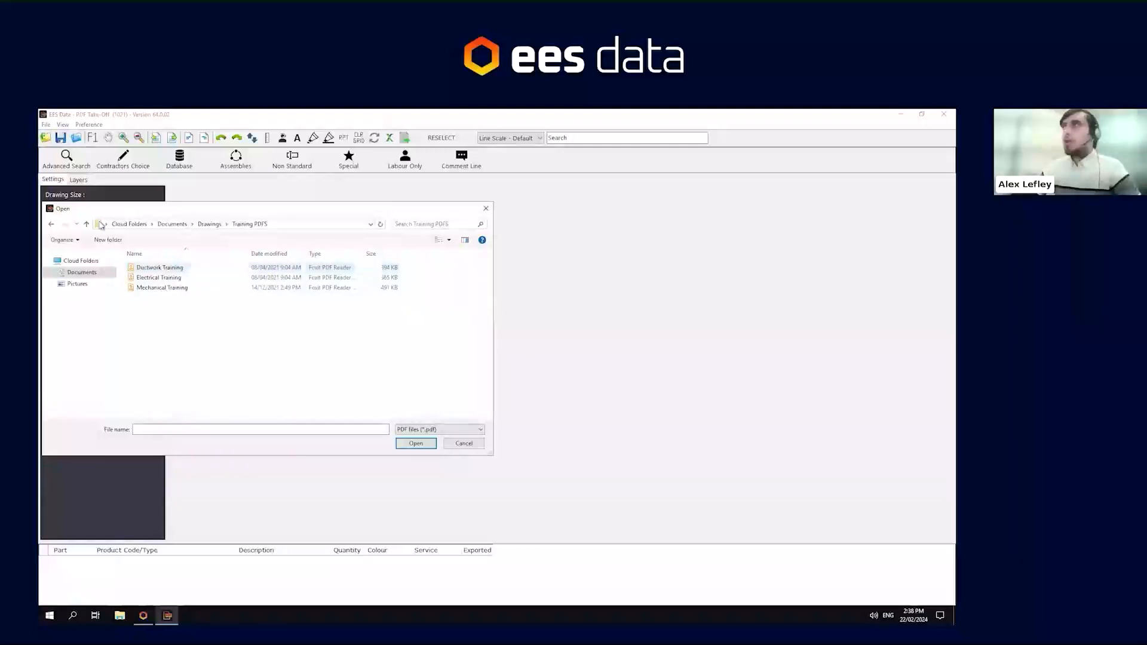
left_click(175, 279)
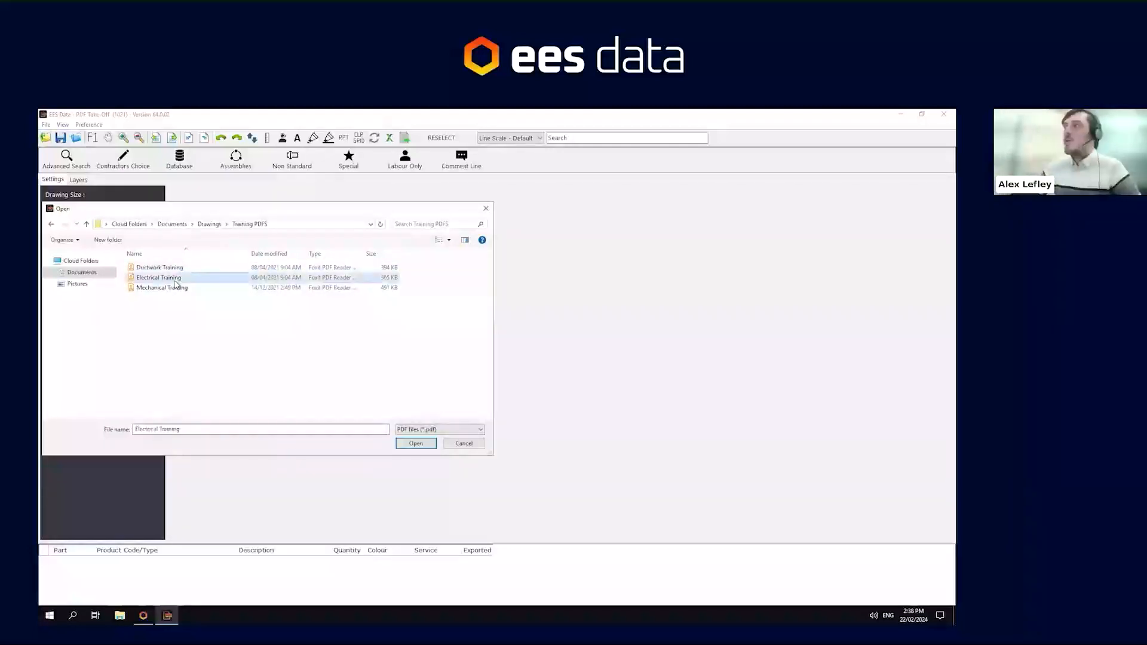
left_click(416, 444)
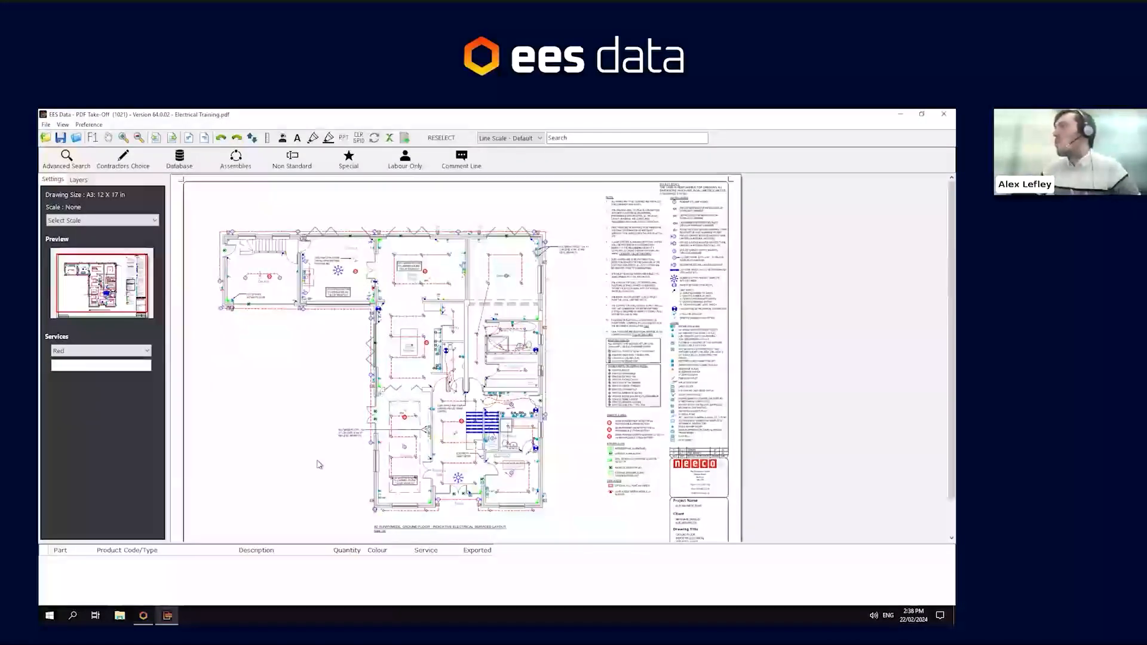
- Examine the ground floor electrical drawing, including its title block scale and the Bedroom 4 area
scroll(323, 412, "down", 1)
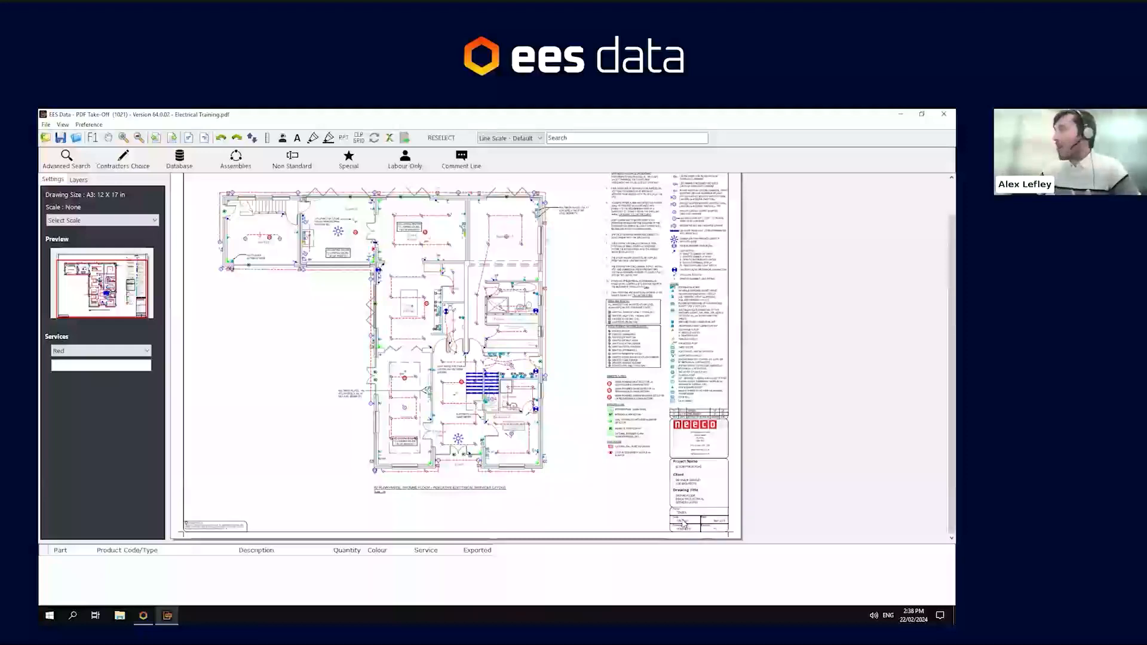
scroll(684, 524, "up", 2)
scroll(684, 524, "up", 3)
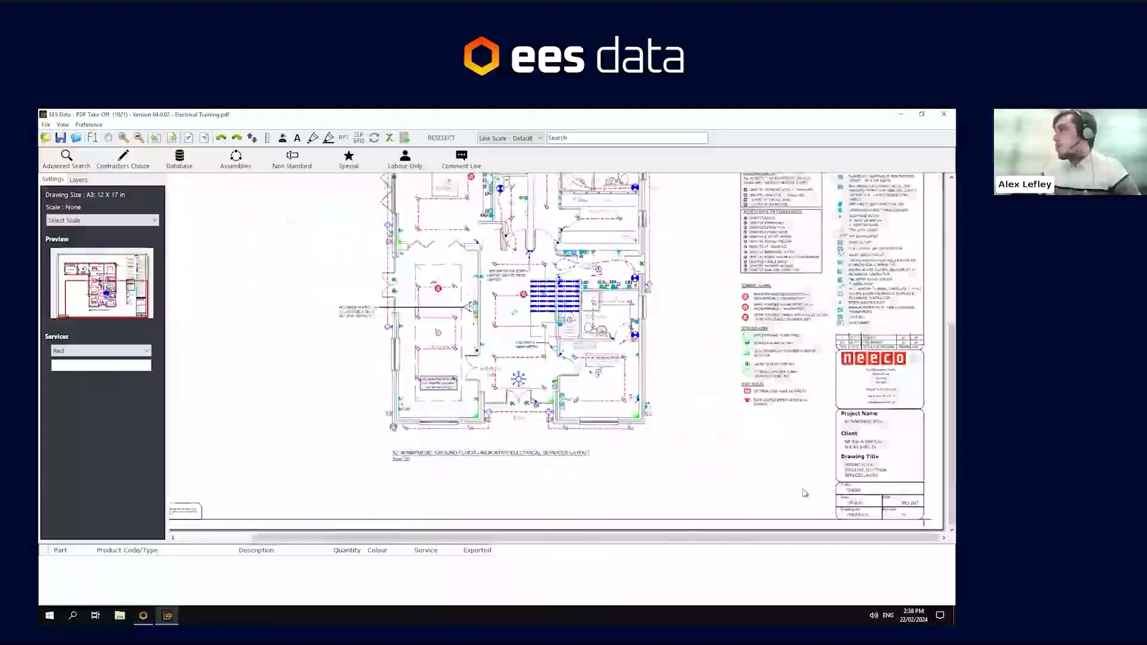
scroll(856, 505, "up", 2)
scroll(836, 502, "up", 2)
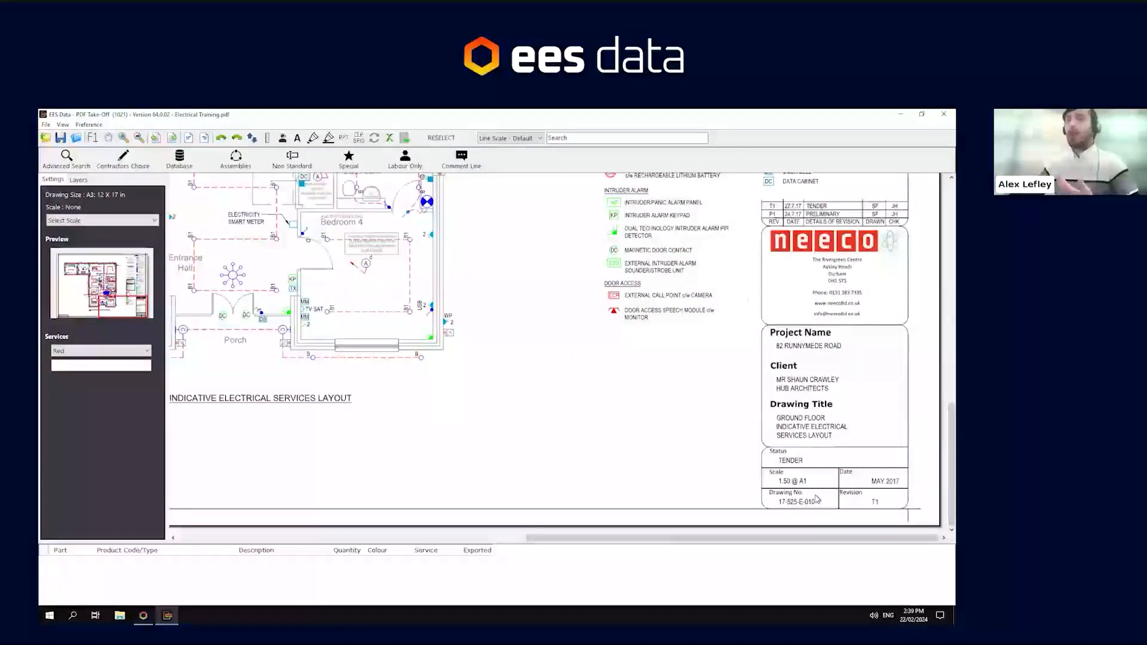
scroll(794, 491, "up", 1)
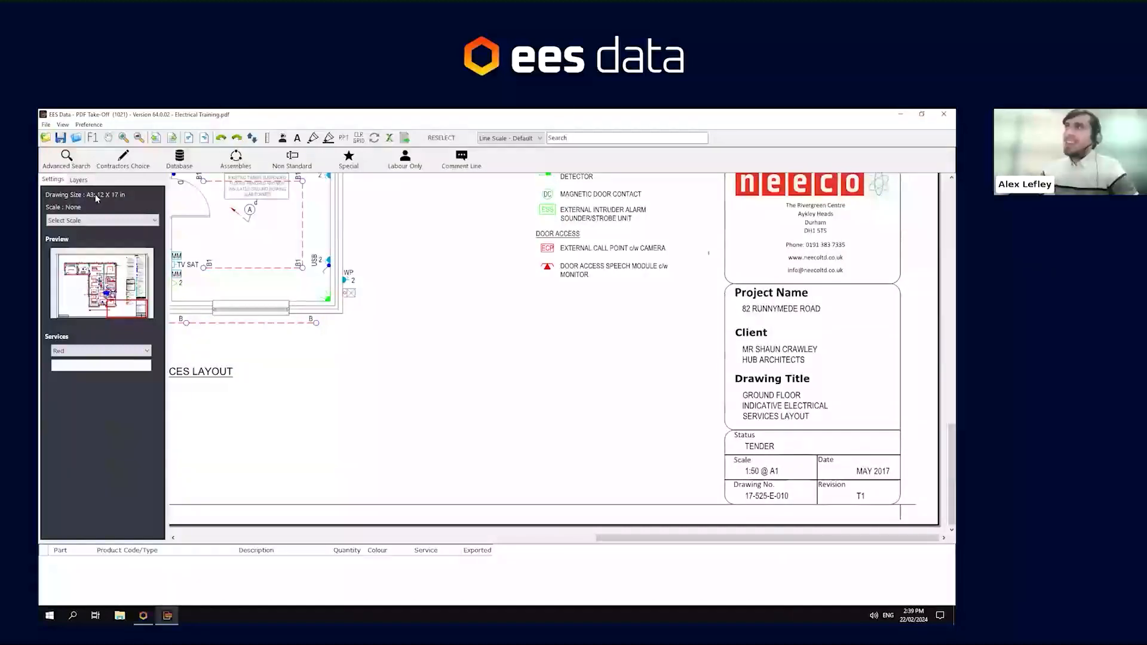
left_click_drag(687, 482, 783, 511)
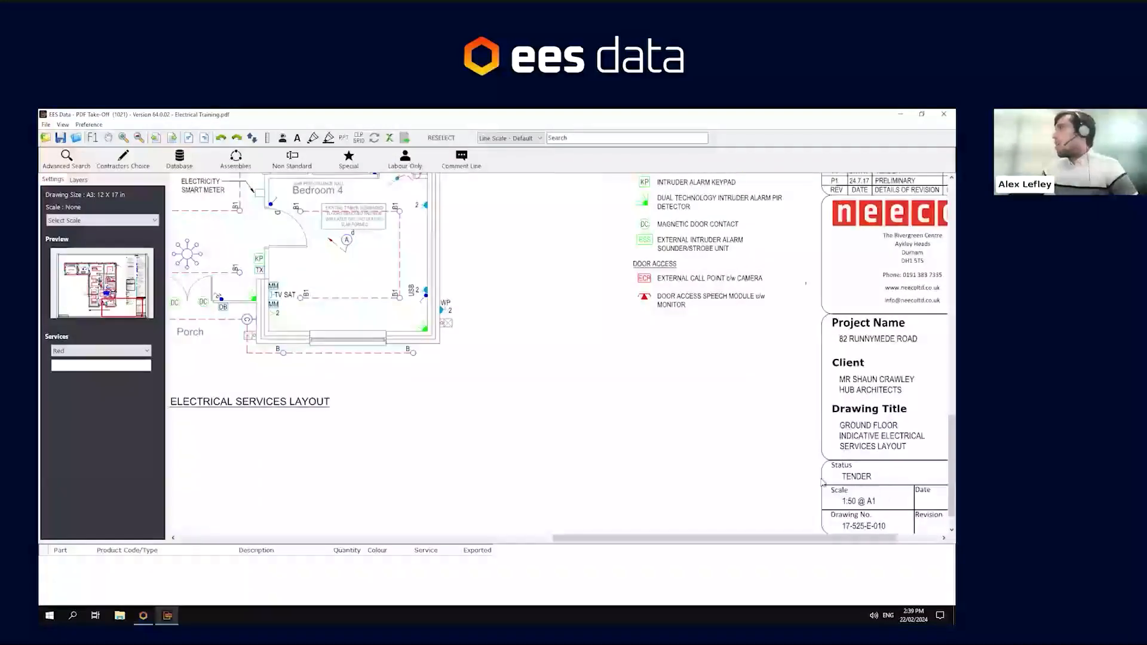
left_click_drag(299, 241, 363, 348)
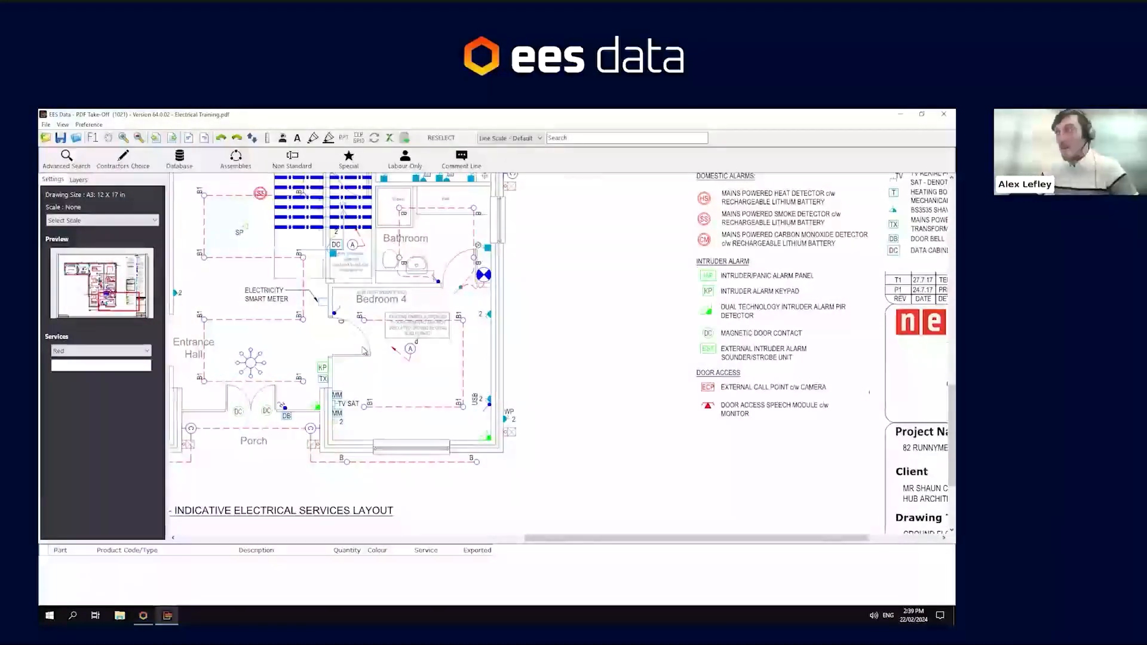
left_click_drag(363, 350, 512, 351)
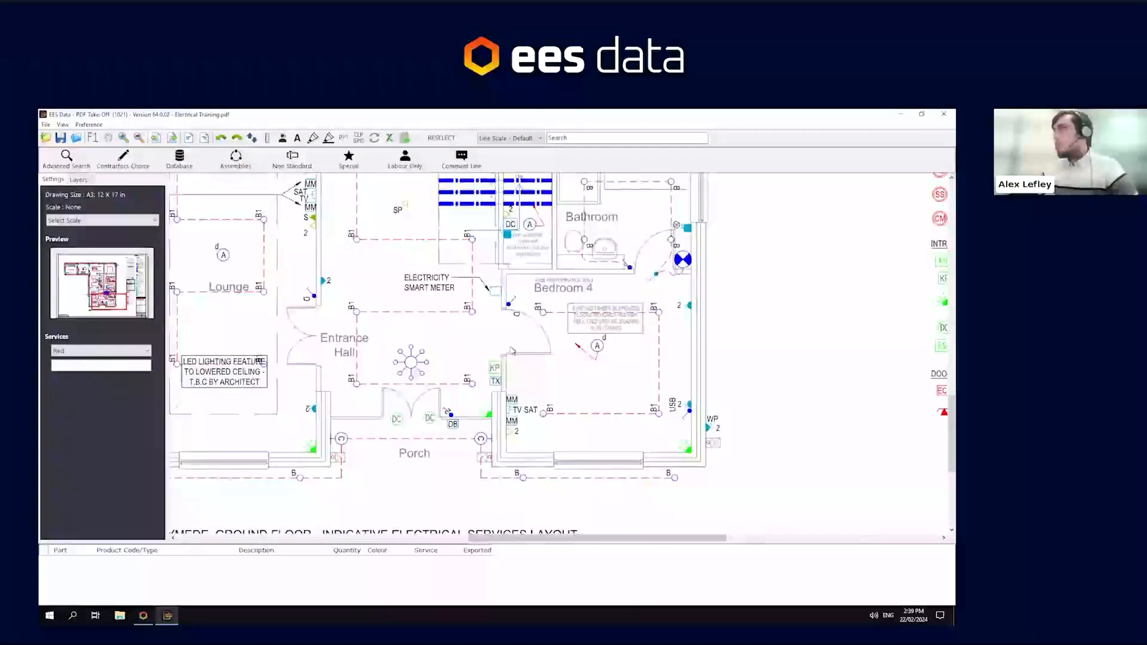
scroll(512, 351, "up", 1)
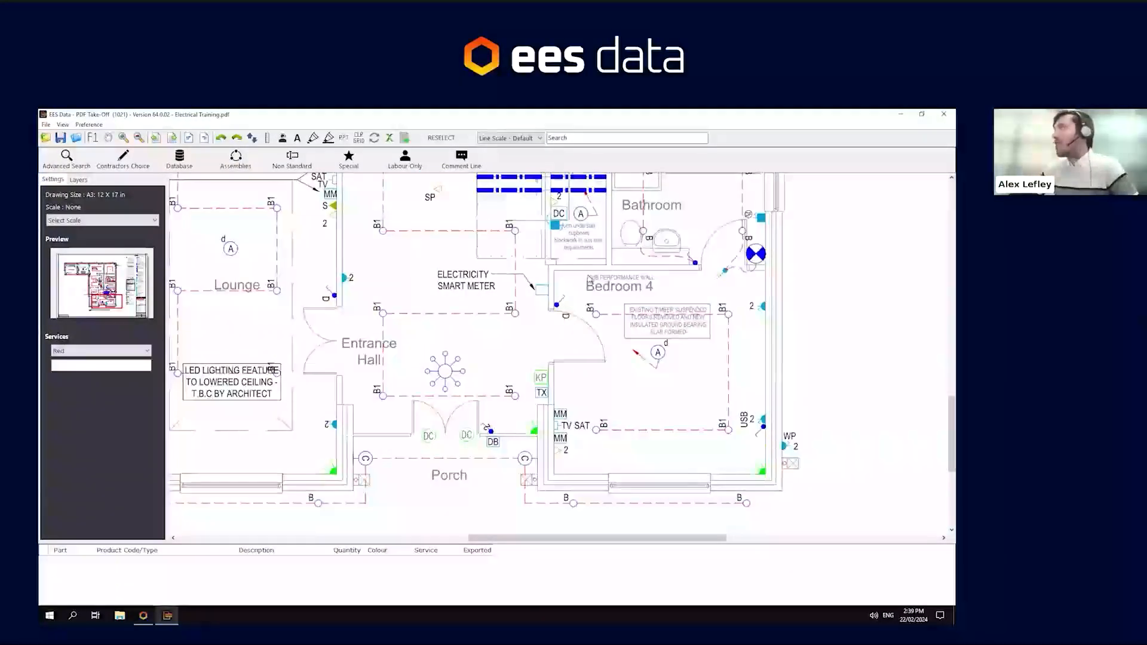
left_click_drag(557, 344, 509, 363)
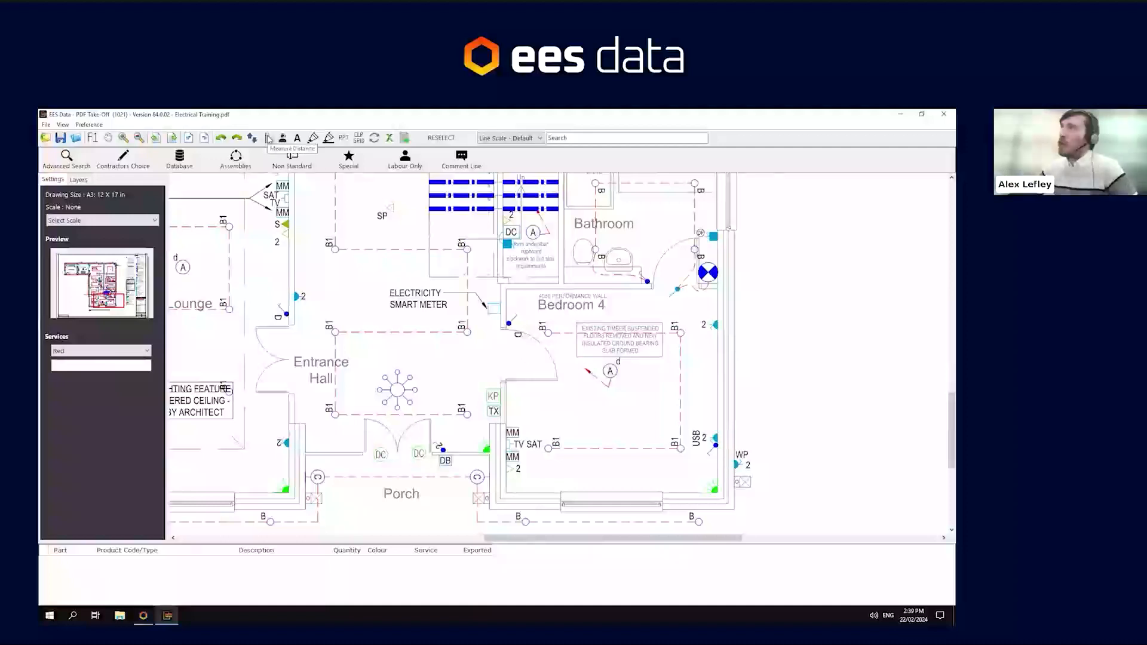
- Set the drawing scale to 1:50 and measure a length near Bedroom 4 with the Measure Distance tool
left_click(267, 139)
left_click(136, 221)
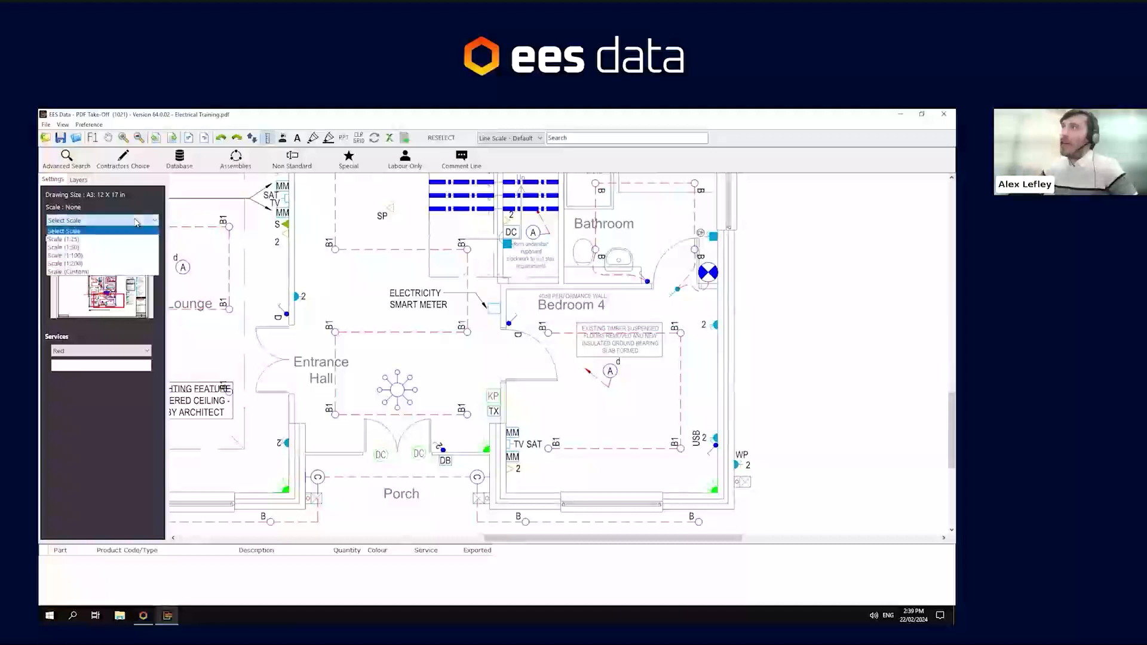
left_click(108, 248)
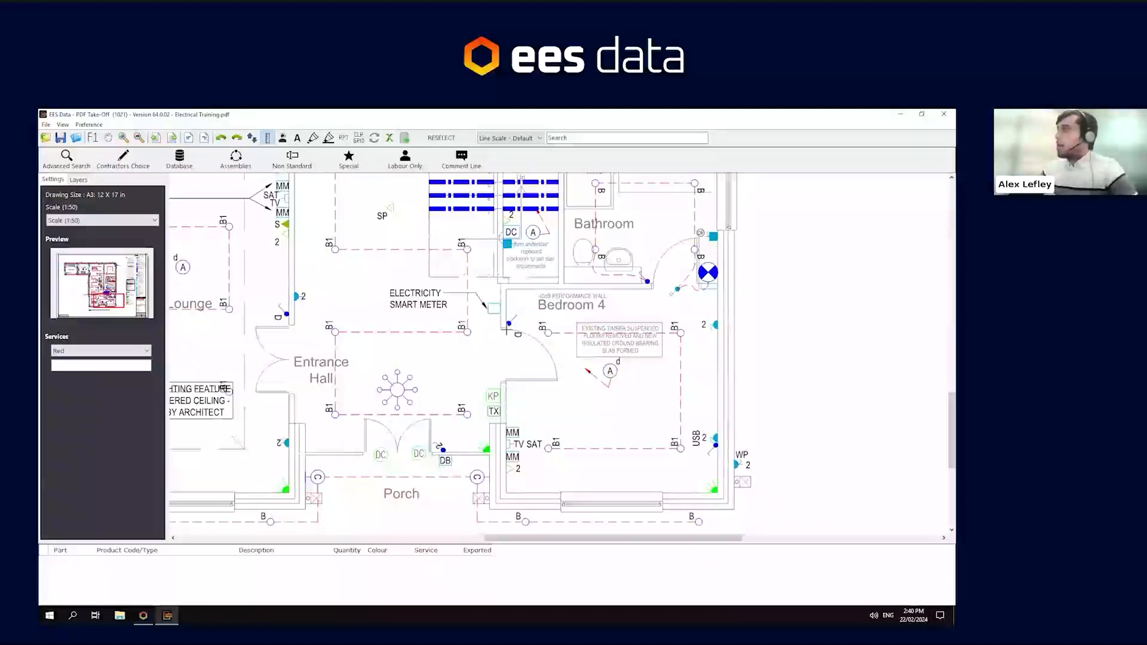
left_click(508, 331)
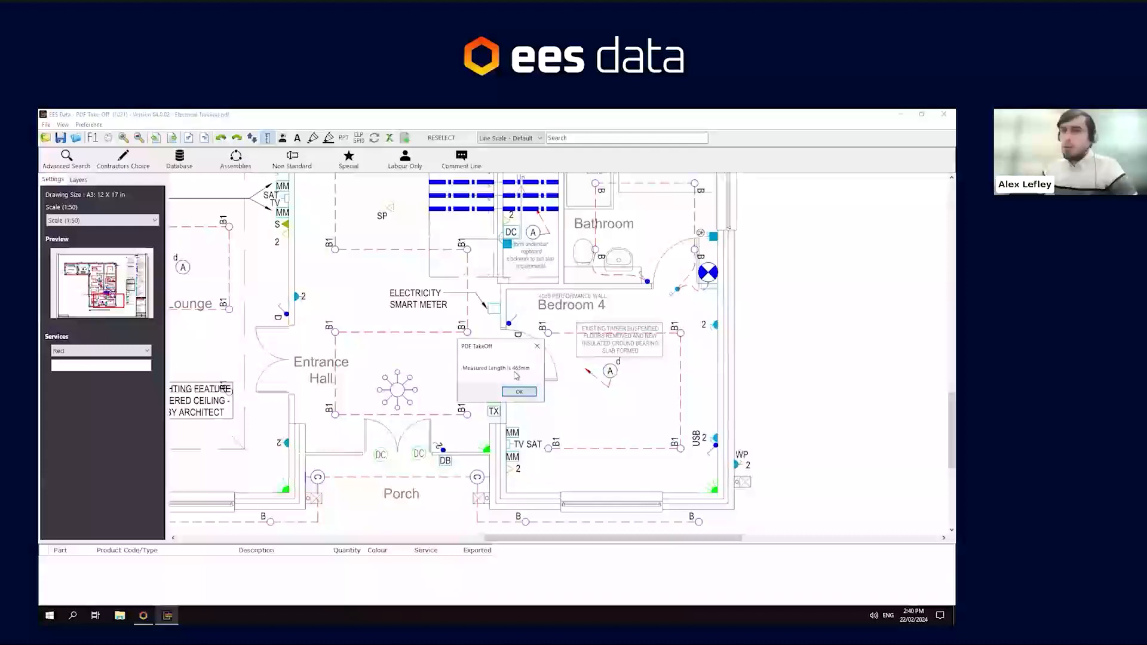
left_click(525, 394)
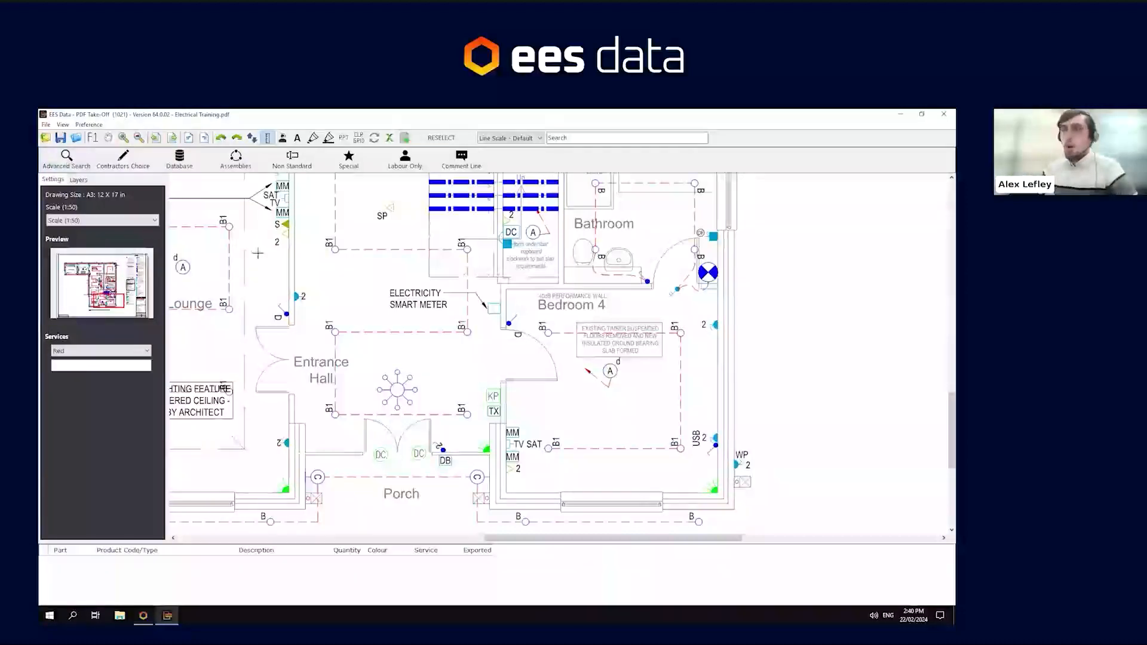
key("Escape")
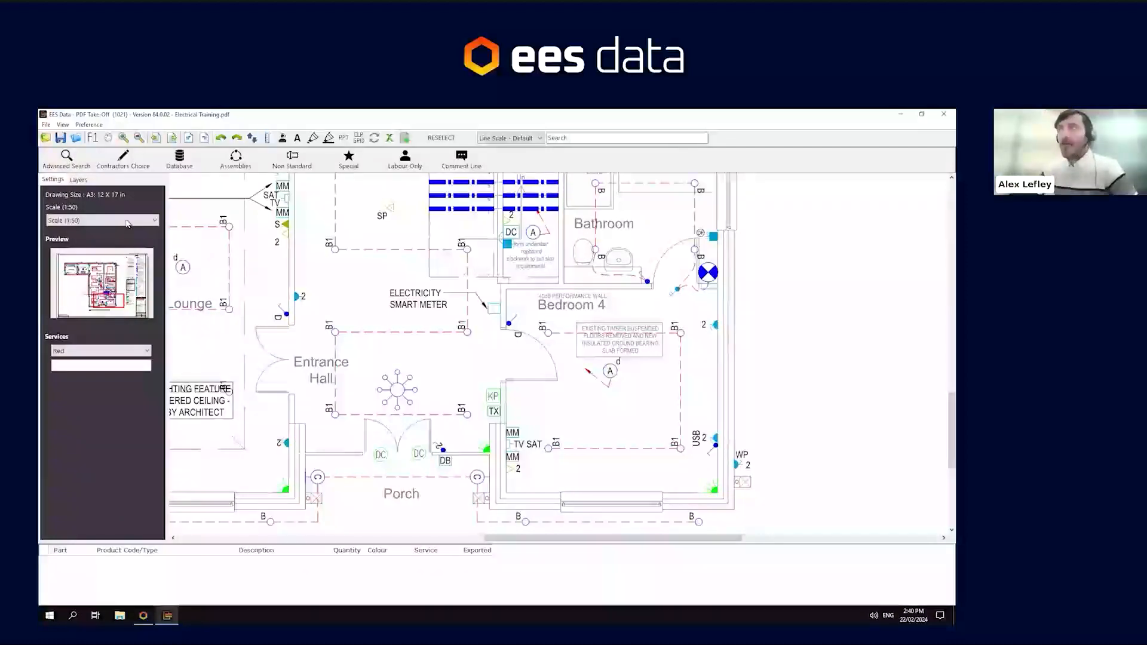
- Calibrate a custom drawing scale by measuring a reference length near Bedroom 4 and entering its real length
left_click(127, 221)
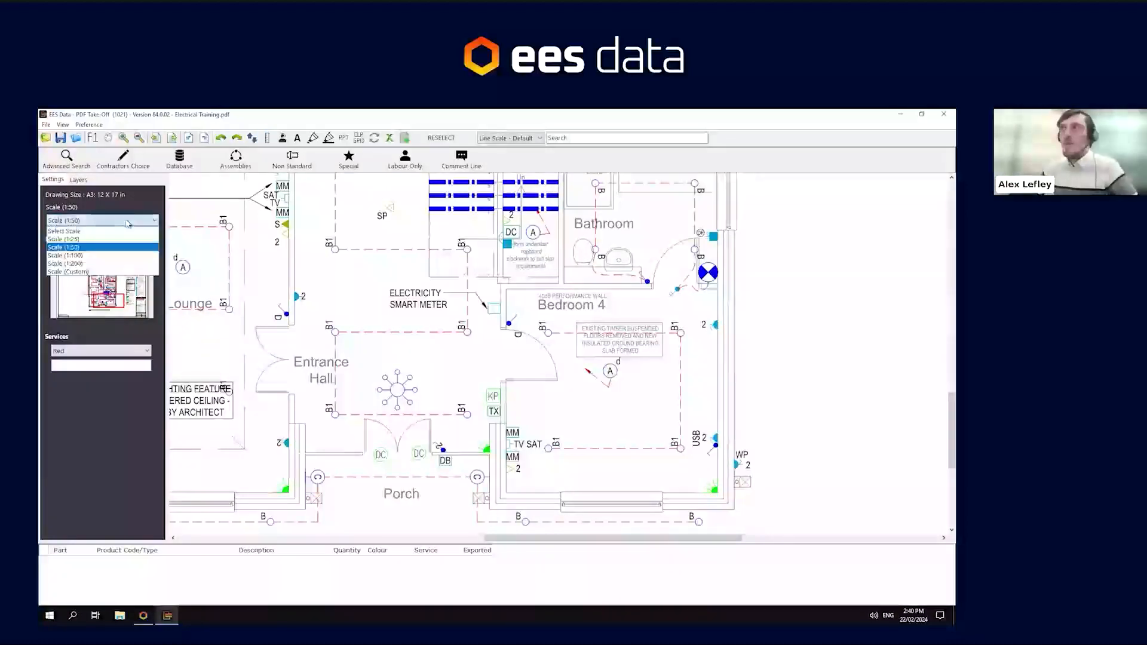
left_click(95, 273)
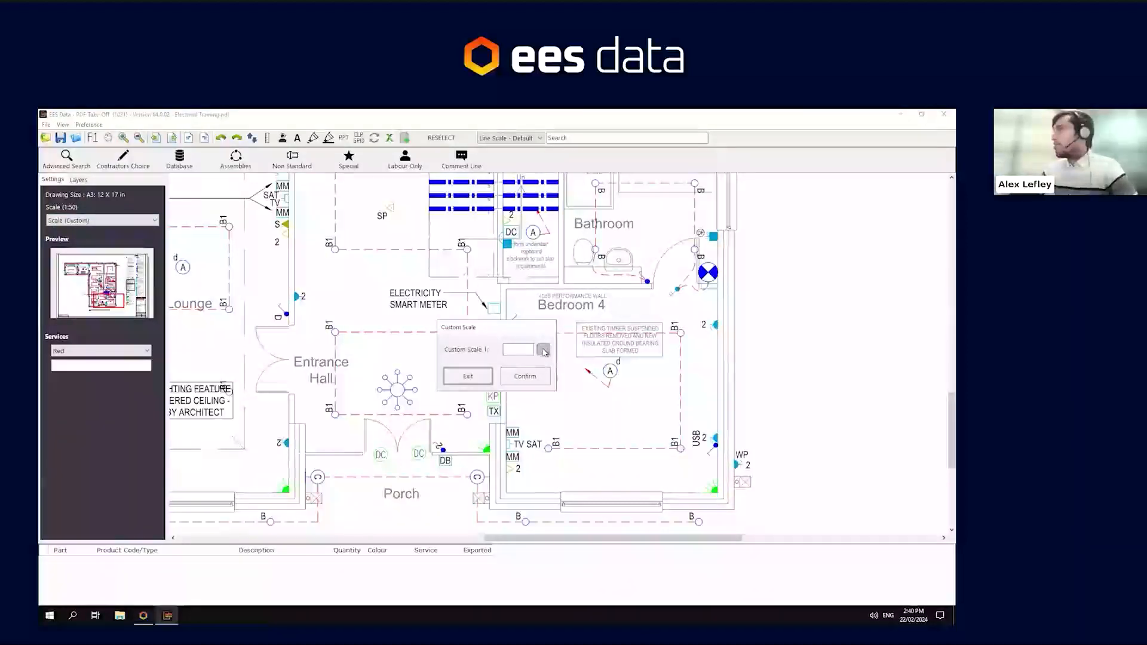
left_click(543, 351)
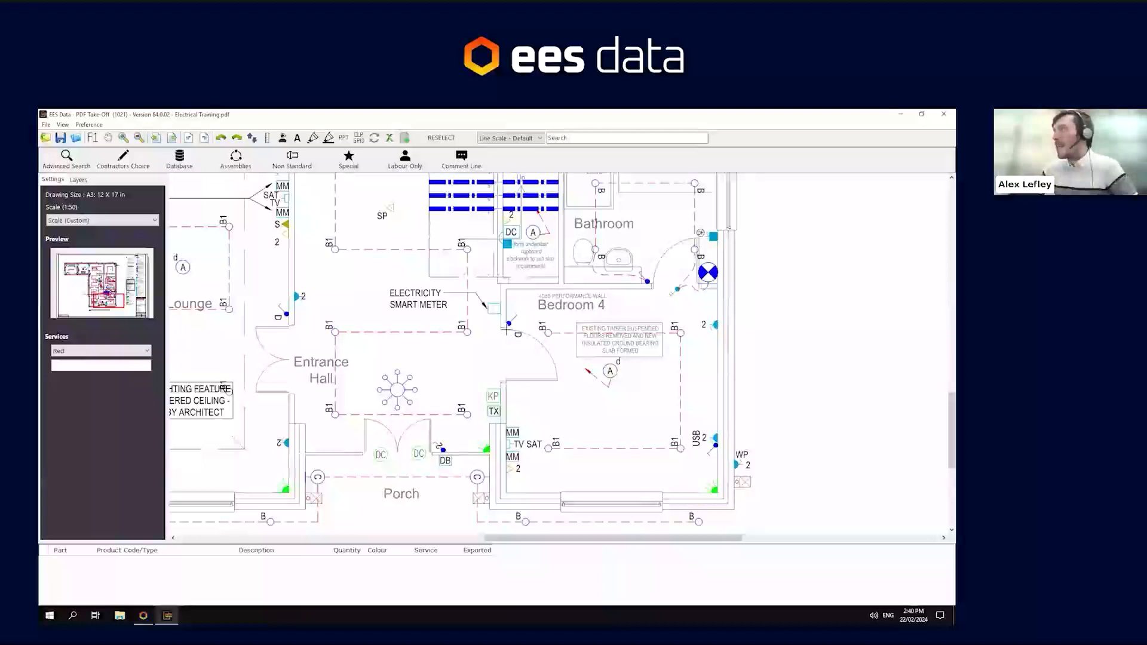
left_click(507, 329)
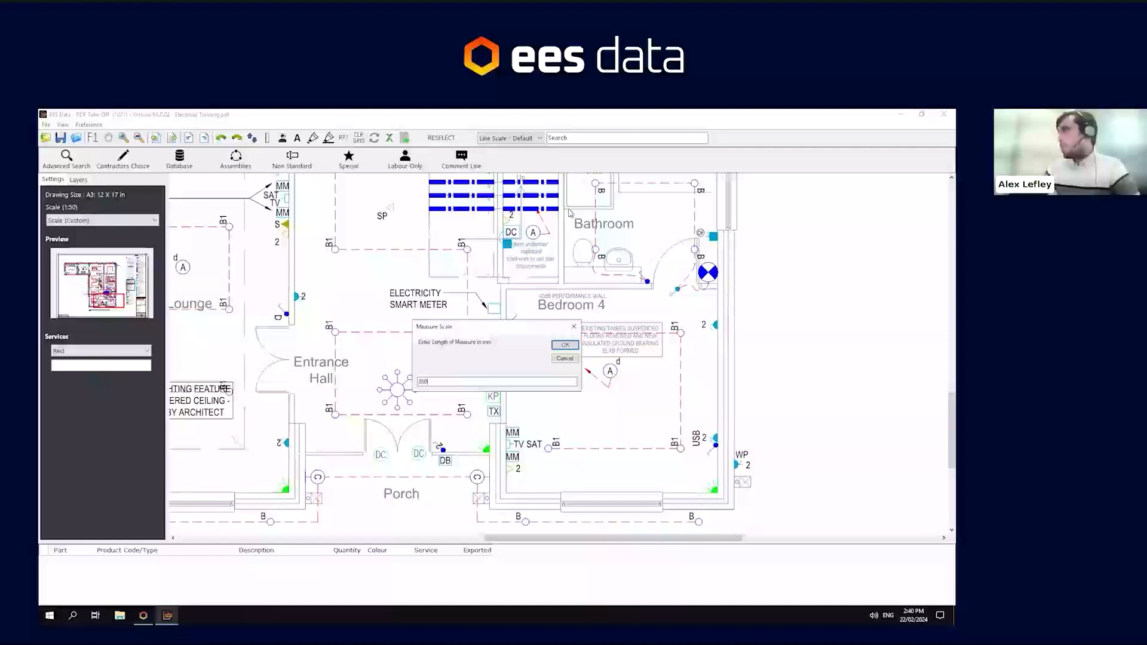
left_click(565, 347)
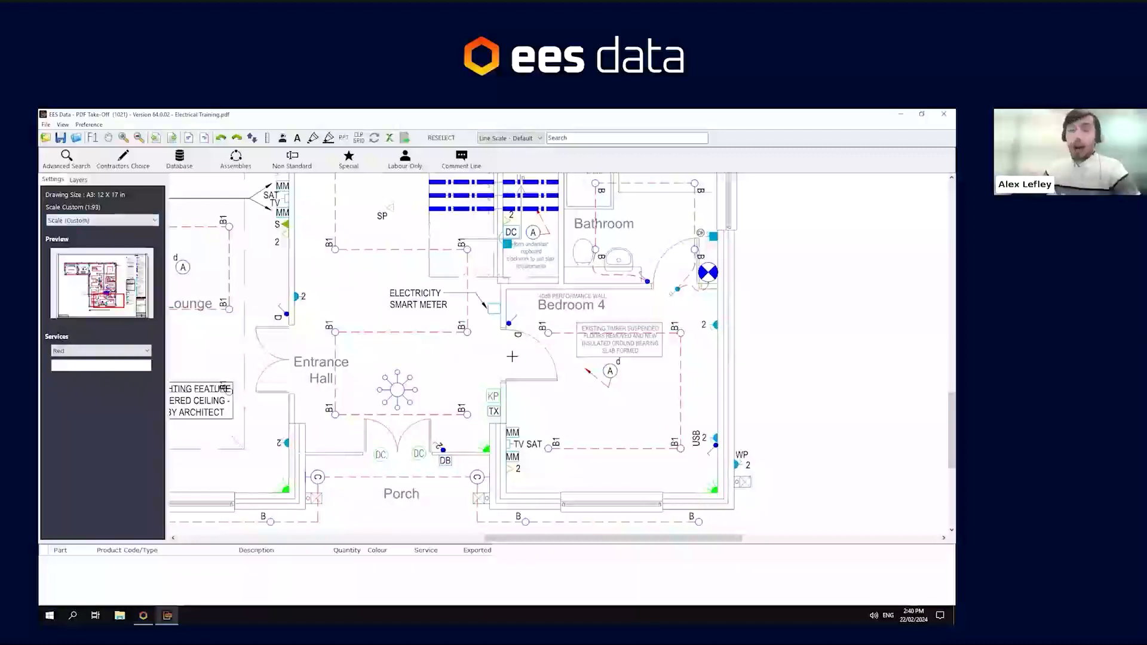
- Set the drawing scale to 1:100 and measure two lengths around Bedroom 4 with the Measure Distance tool
left_click(109, 221)
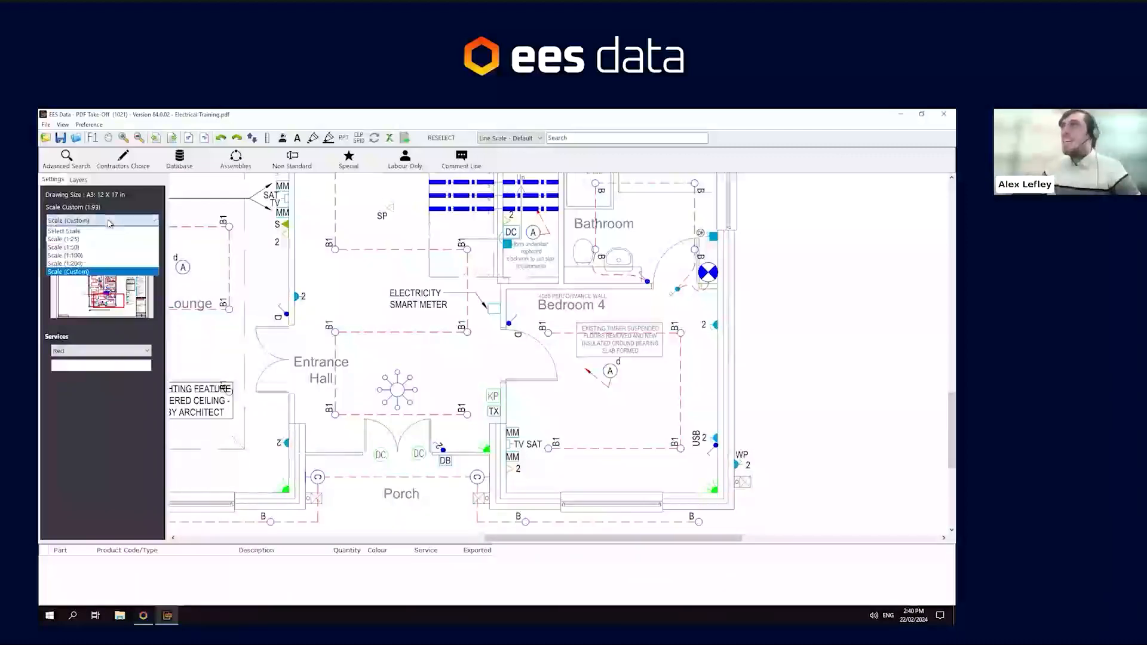
left_click(67, 256)
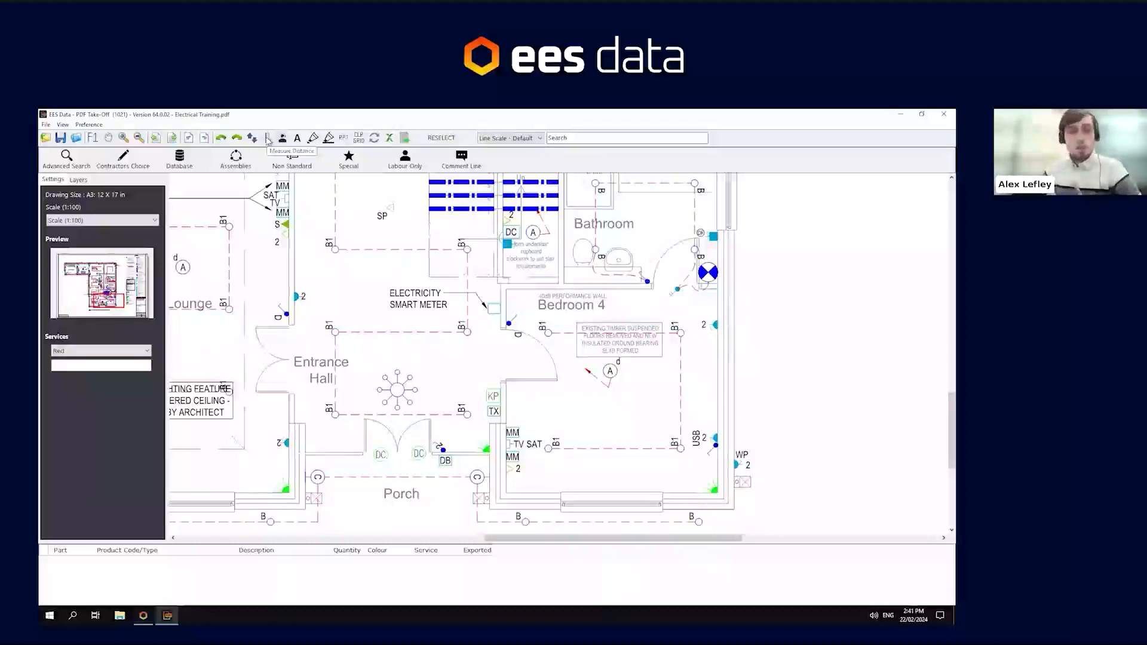
left_click(269, 140)
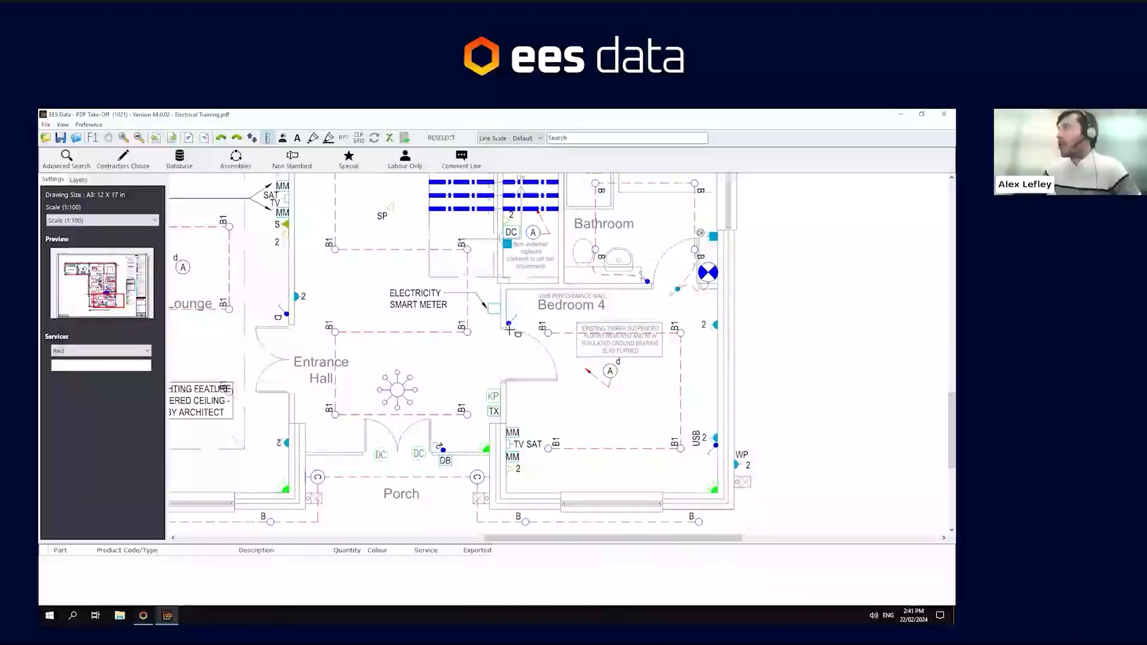
left_click(509, 384)
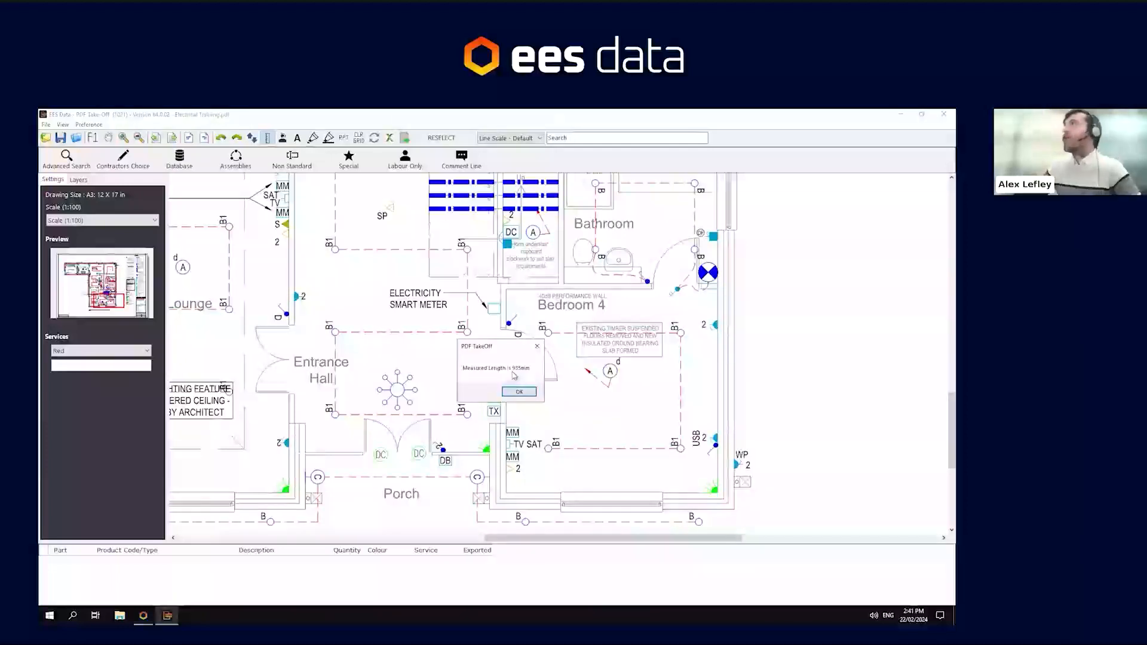
left_click(518, 392)
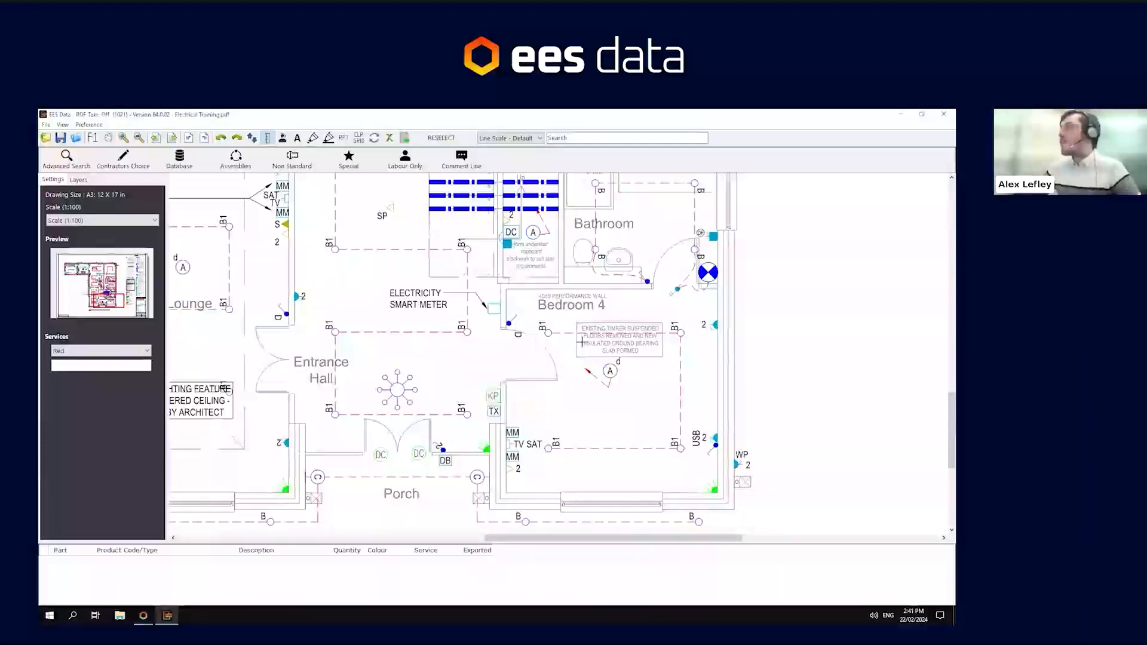
left_click(653, 284)
left_click(700, 285)
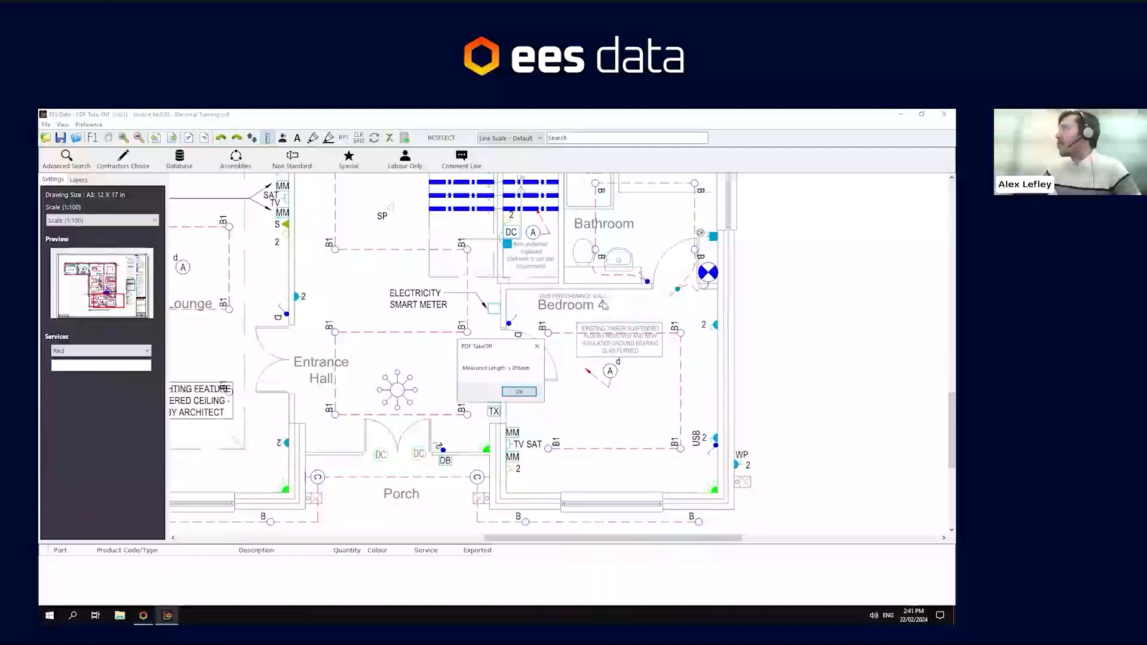
left_click(514, 392)
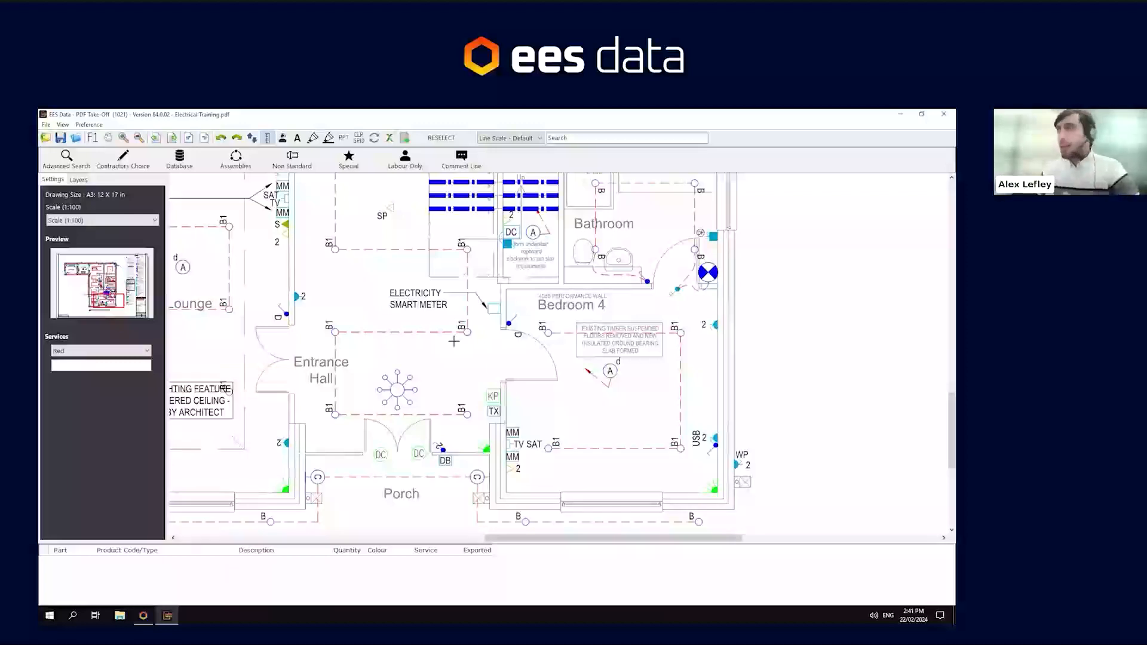
key("Escape")
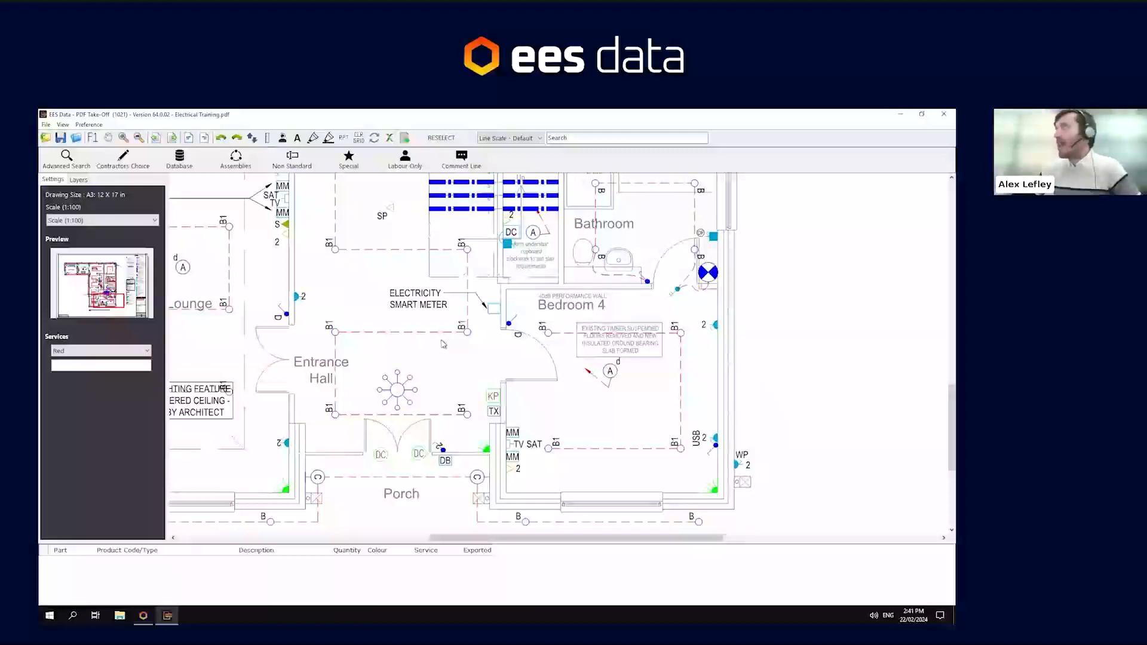
- Toggle the XREF layer off and on to compare the whole drawing sheet with and without it
scroll(445, 345, "down", 2)
scroll(599, 309, "up", 1)
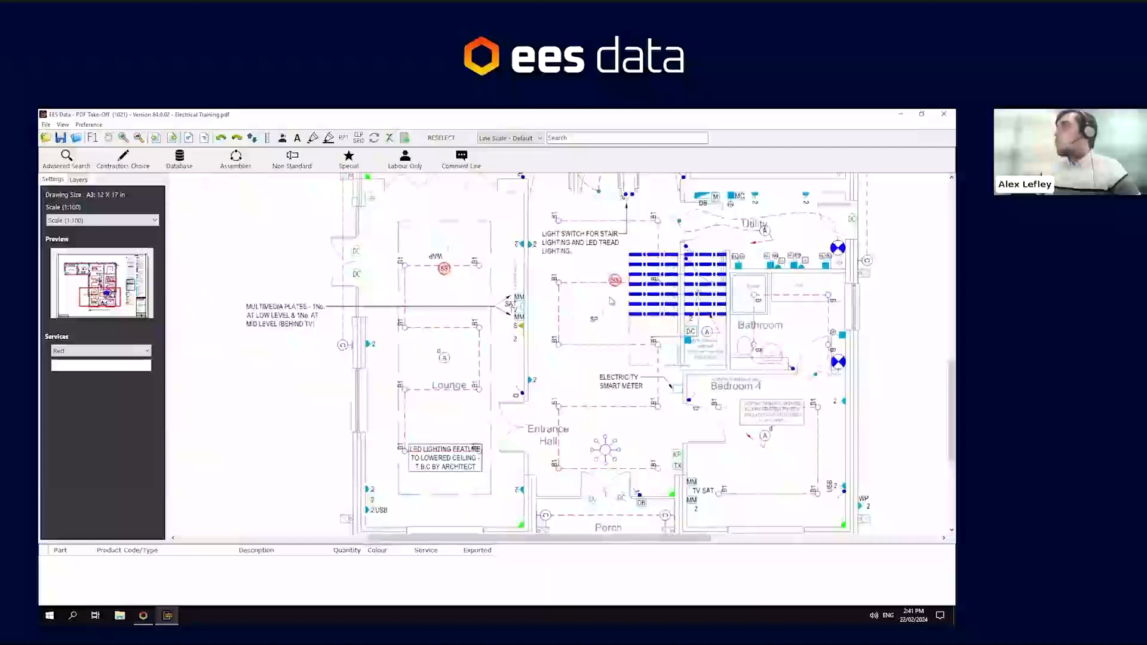
scroll(599, 308, "down", 2)
scroll(546, 366, "up", 1)
left_click_drag(545, 369, 425, 489)
left_click_drag(353, 242, 500, 510)
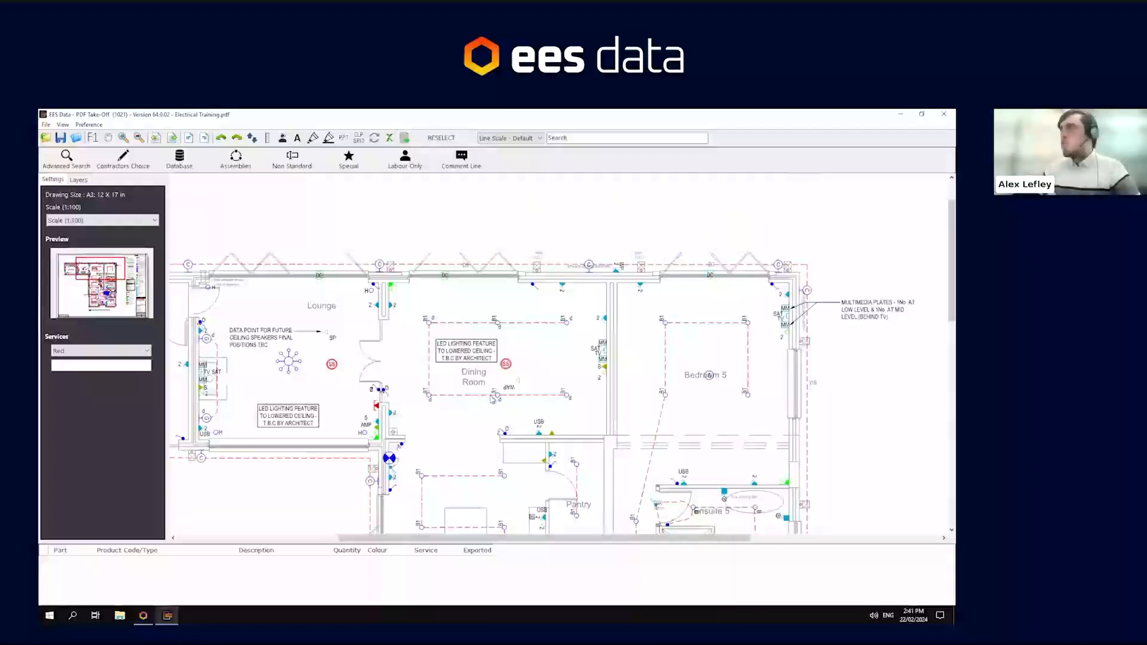
left_click(77, 181)
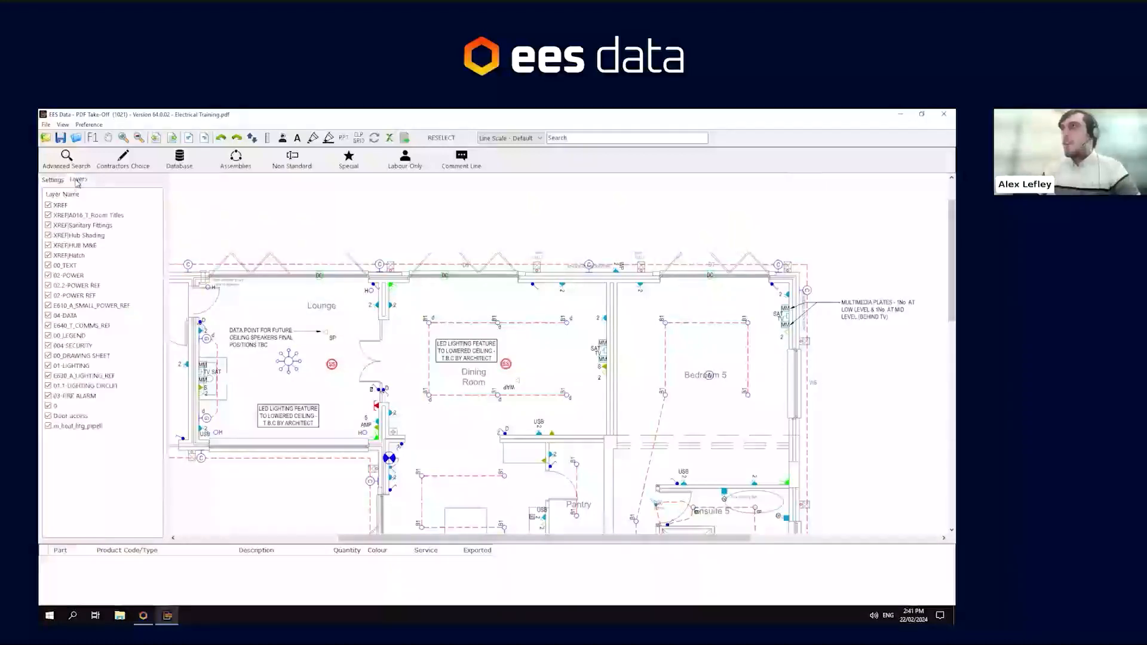
left_click(49, 206)
scroll(559, 436, "down", 1)
scroll(558, 435, "down", 2)
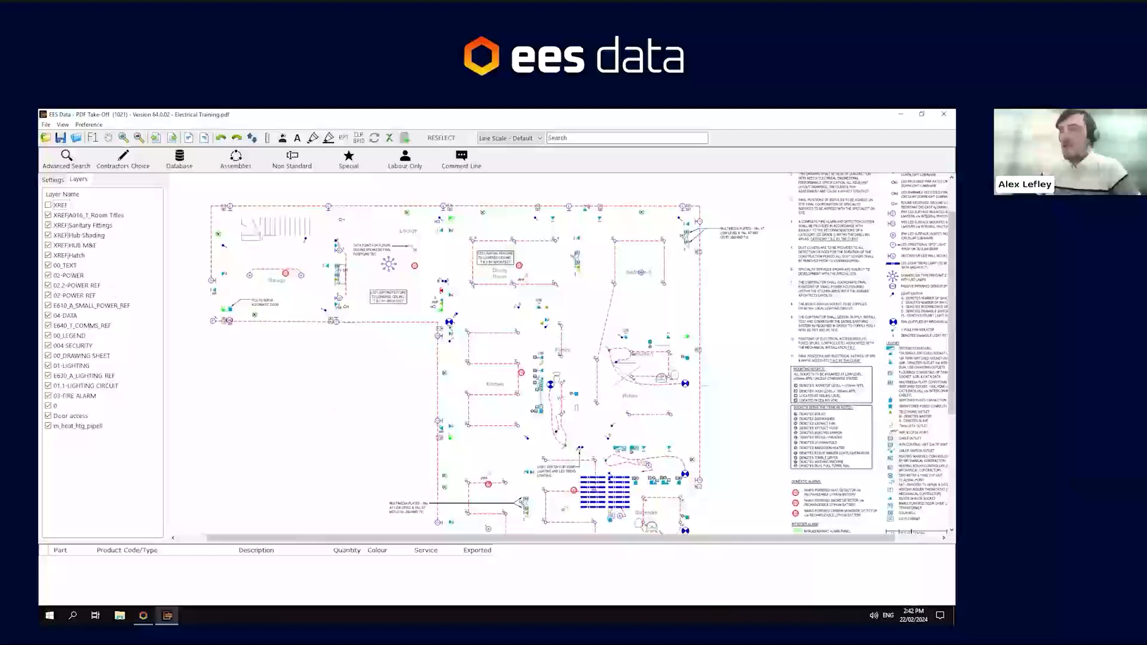
left_click(48, 205)
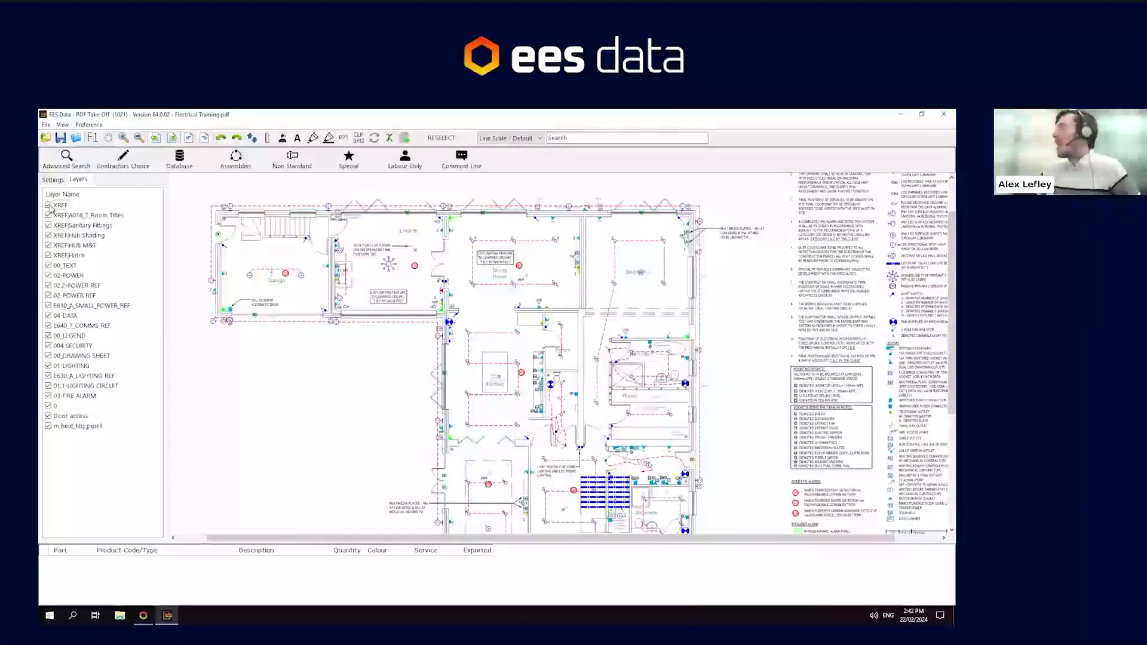
left_click(48, 205)
left_click(48, 205)
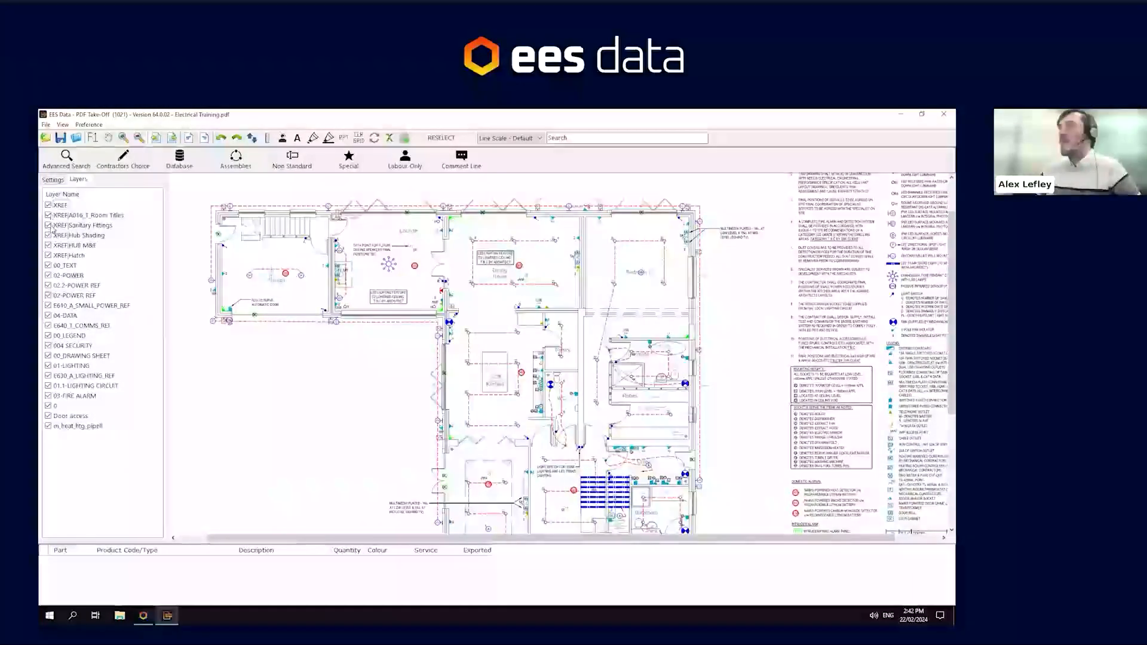
- Hide the room titles, sanitary fittings, hub shading and XREF layers, then return to the drawing settings
left_click(49, 215)
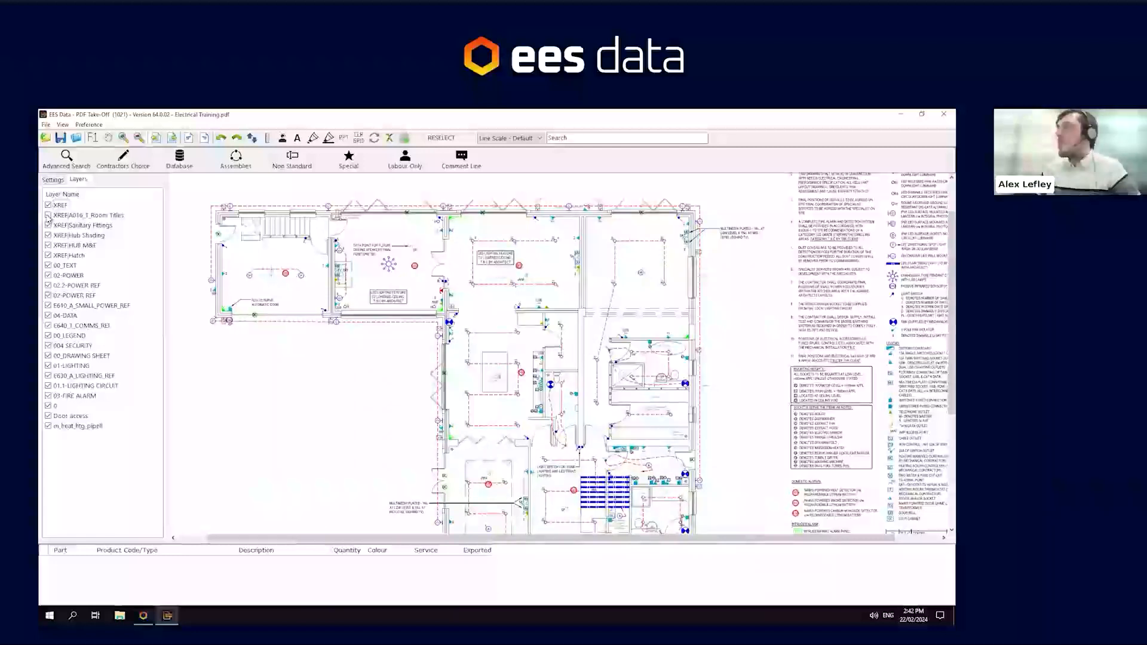
left_click(48, 225)
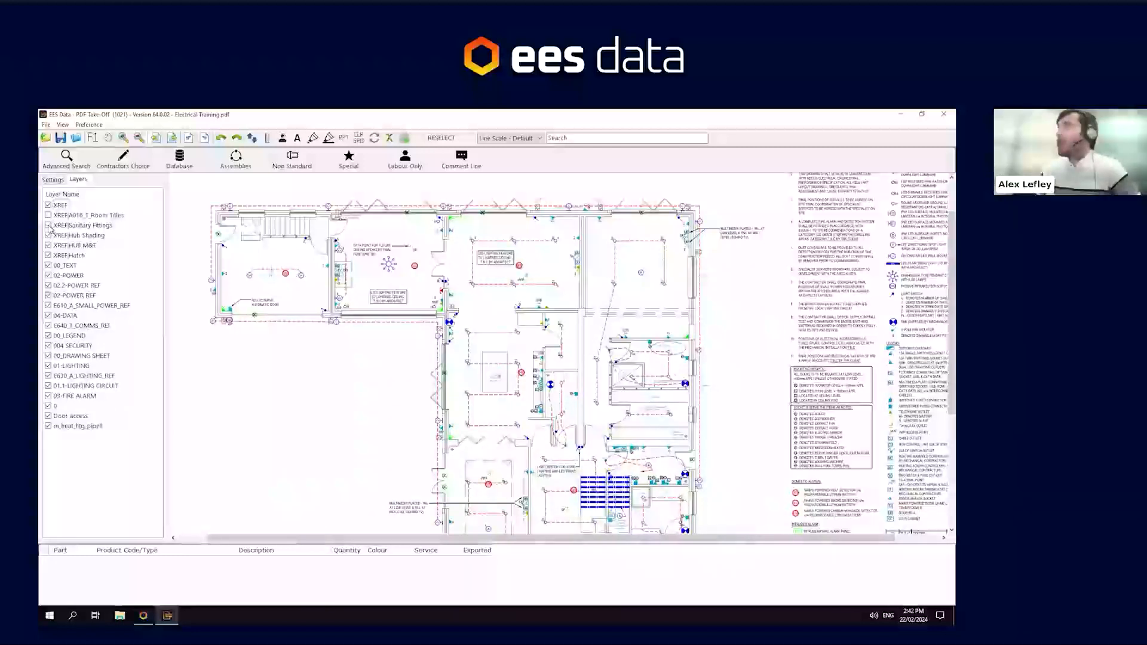
left_click(49, 235)
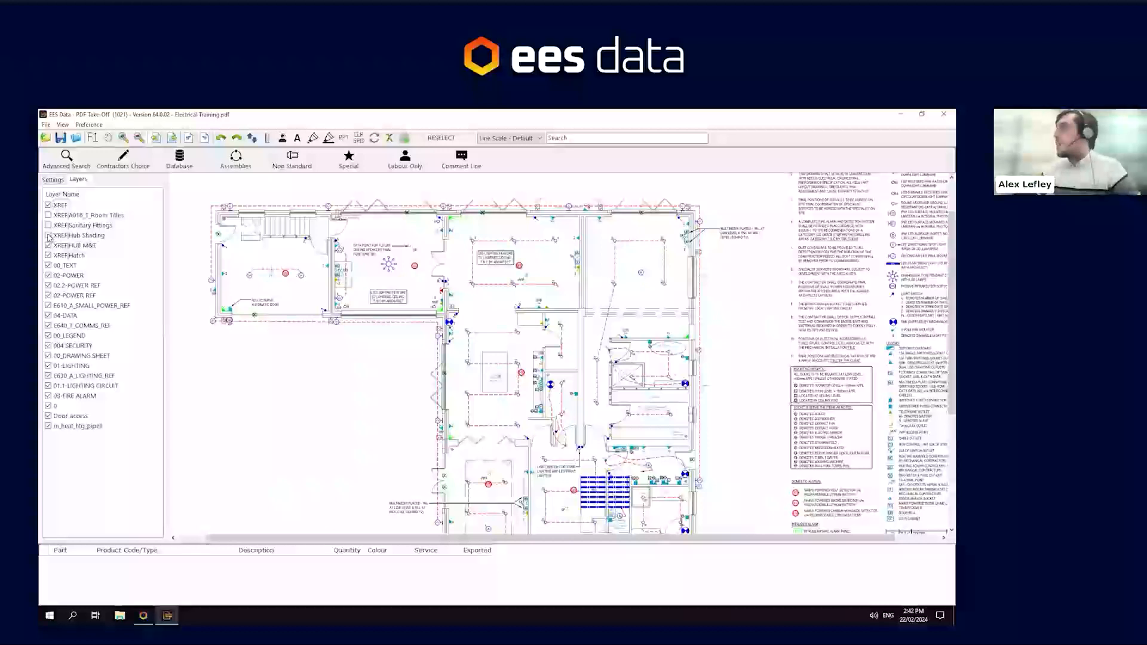
left_click(48, 416)
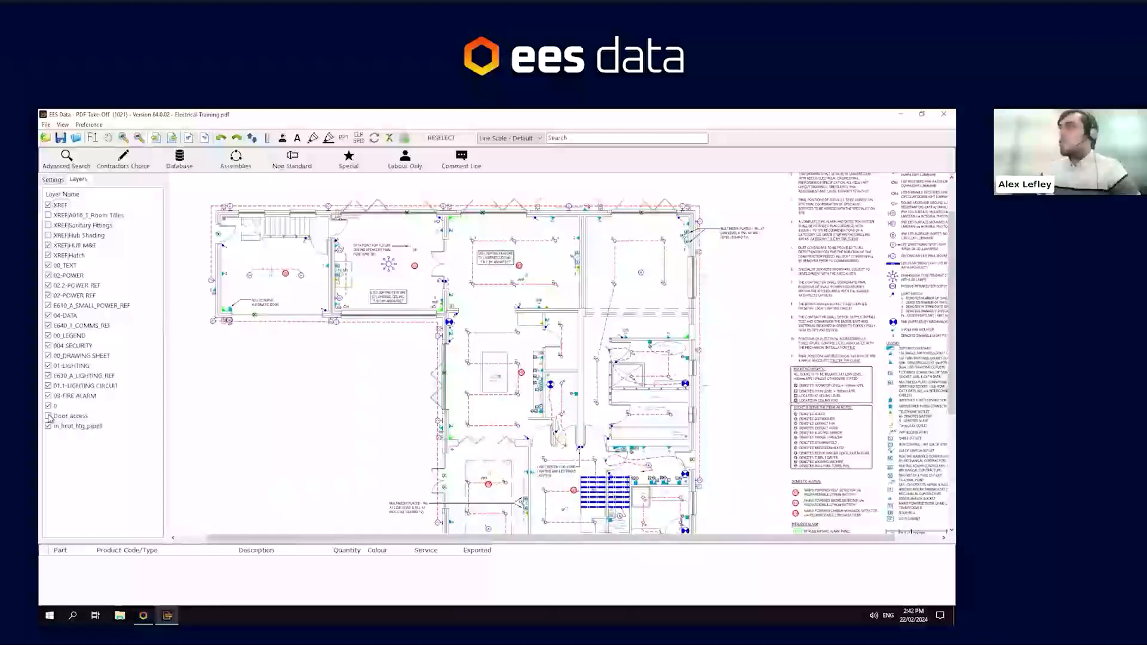
left_click(48, 406)
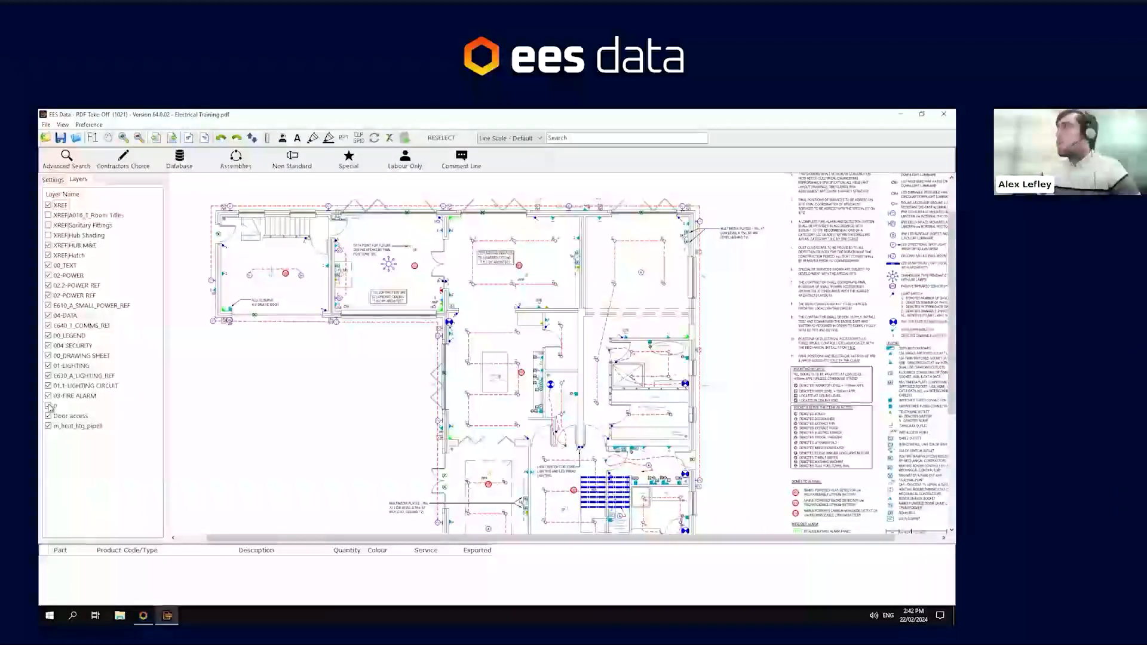
left_click(49, 205)
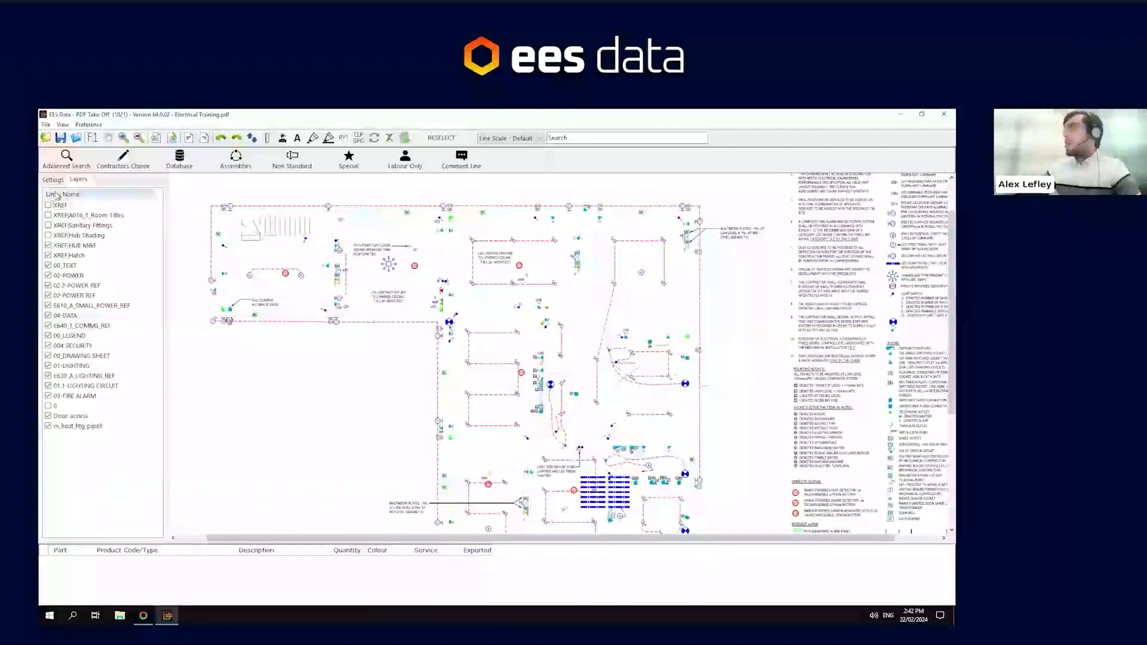
left_click(53, 180)
scroll(583, 292, "up", 2)
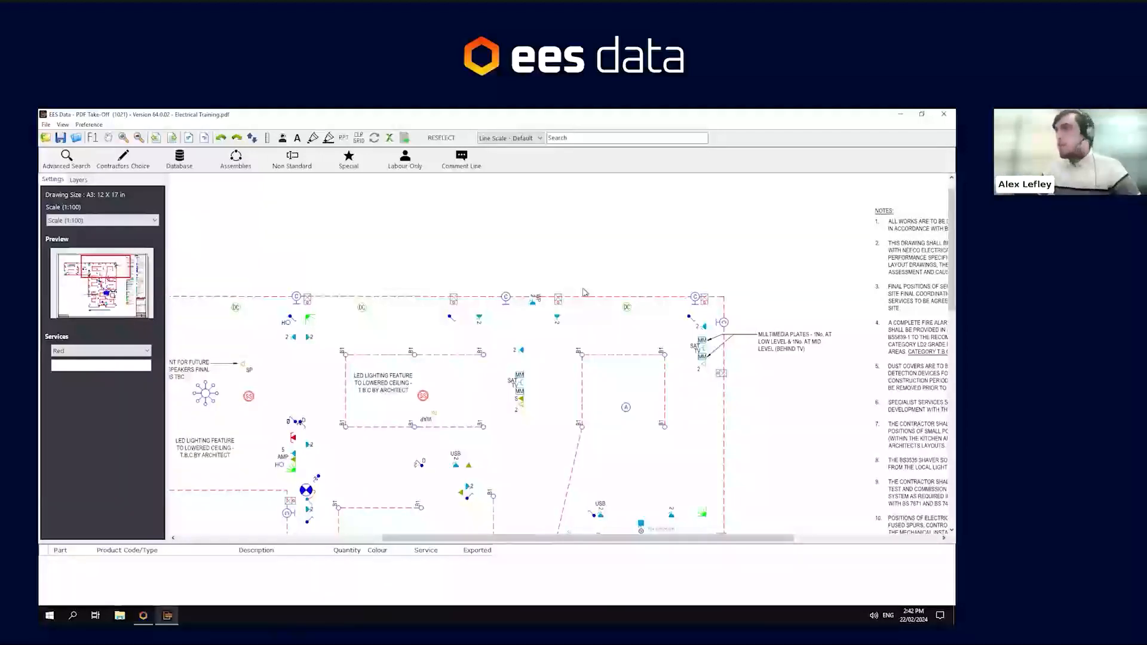
- Keep the service colour Red and name the service Small Power, checking the job's take-off sections in the estimating window
left_click(82, 351)
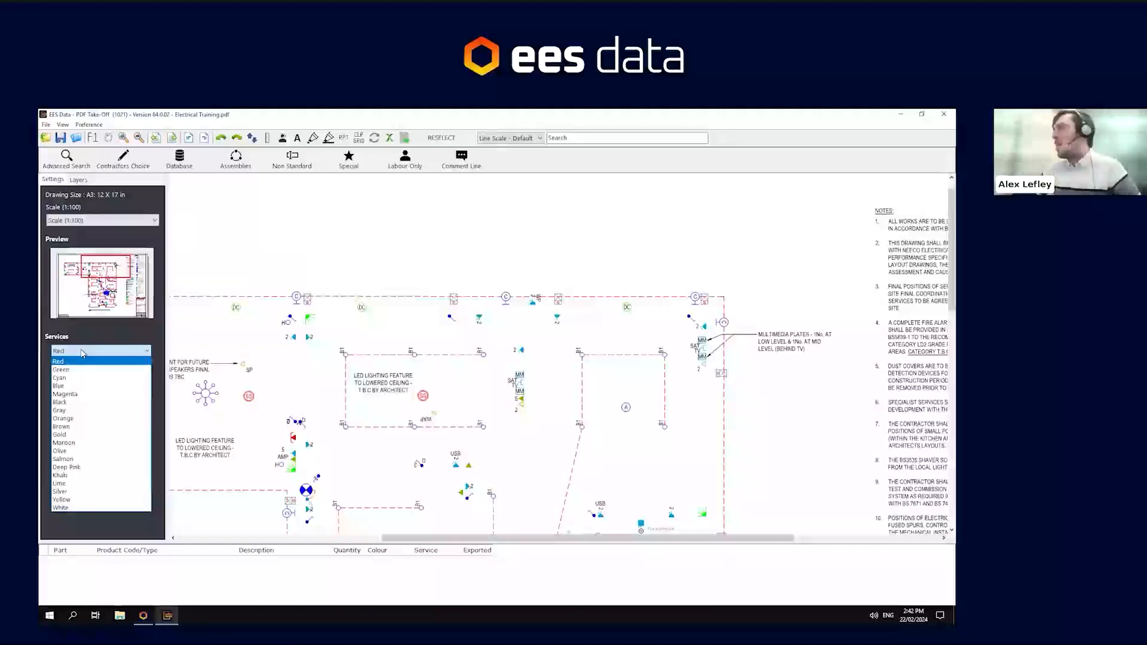
left_click(82, 353)
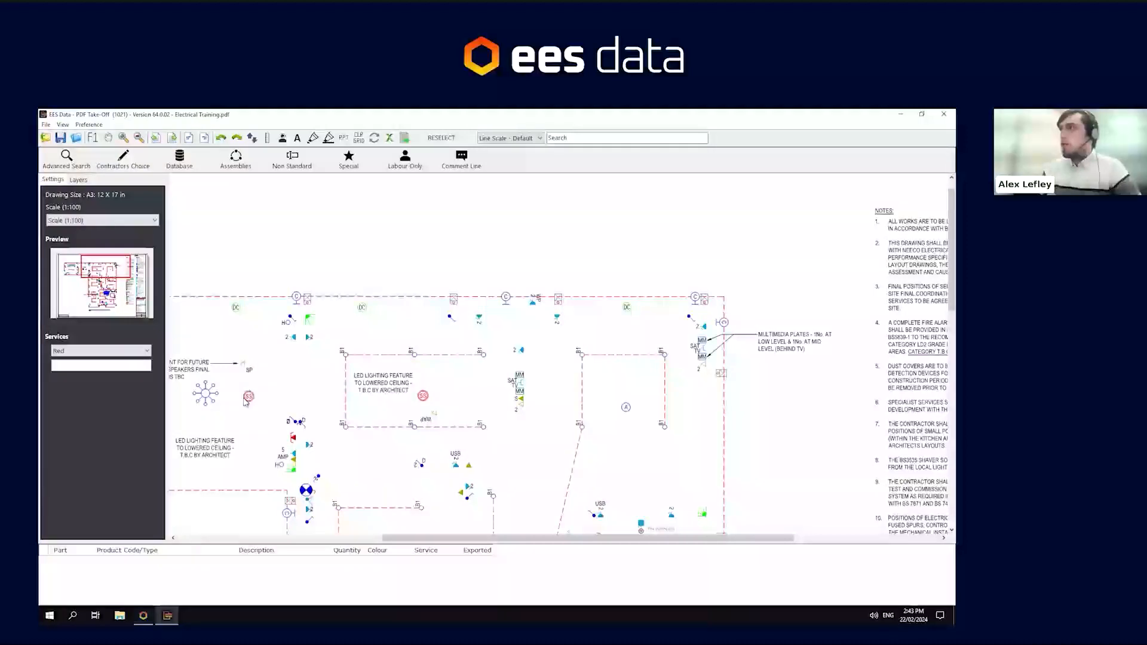
left_click(125, 365)
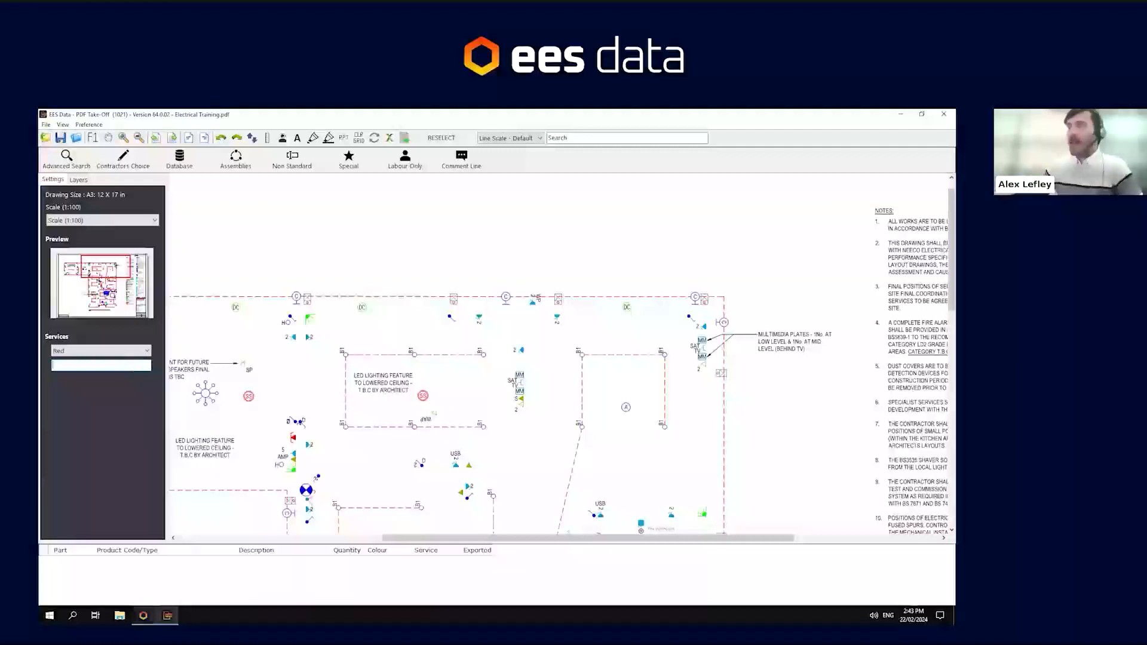
left_click(144, 615)
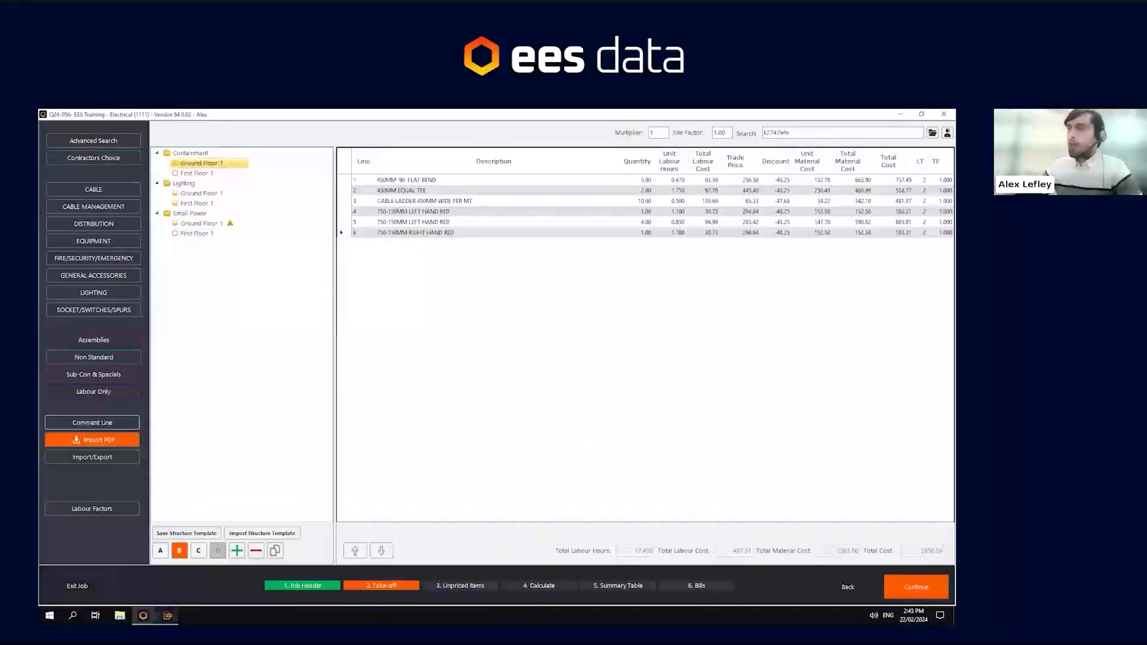
left_click(168, 615)
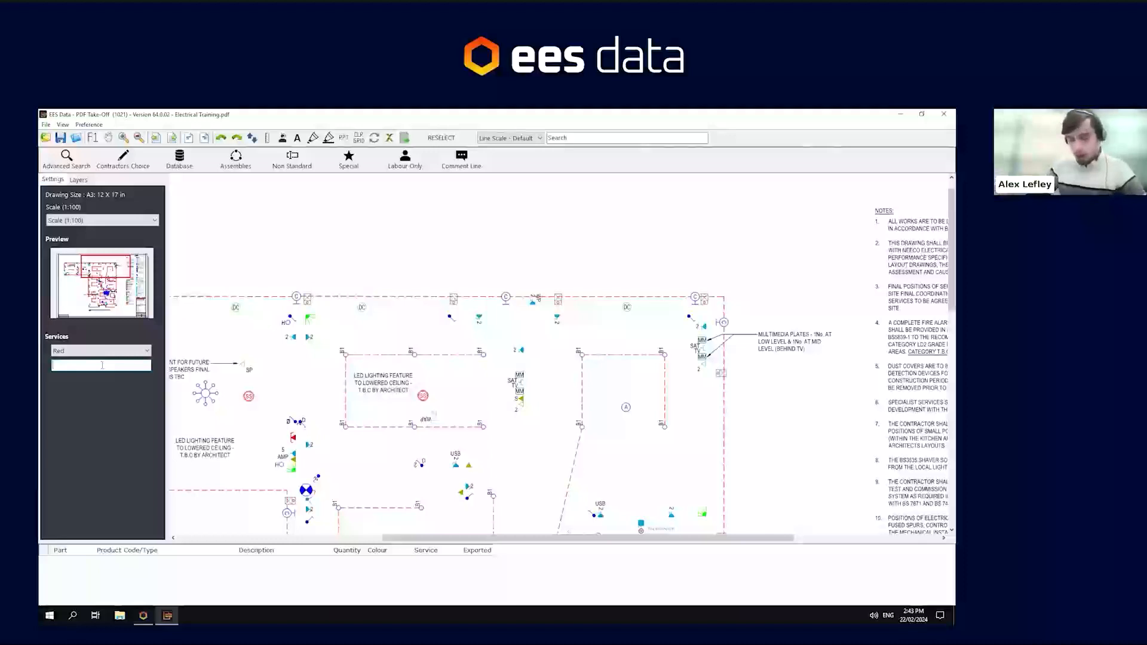
type("Small Power")
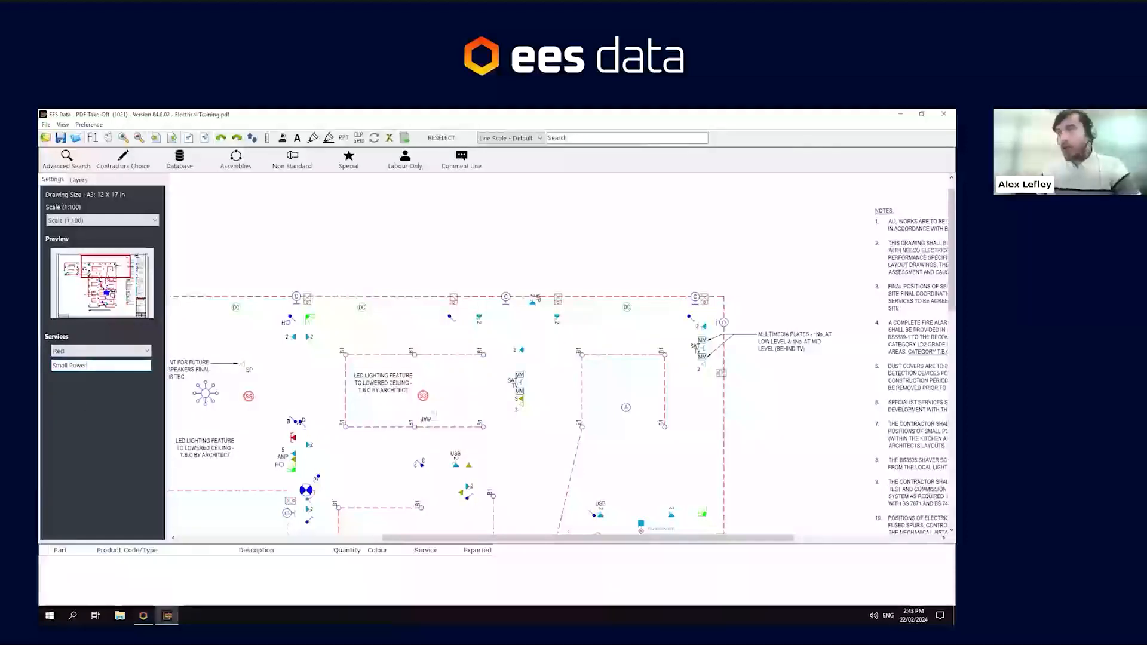
mouse_move(143, 615)
left_click(147, 570)
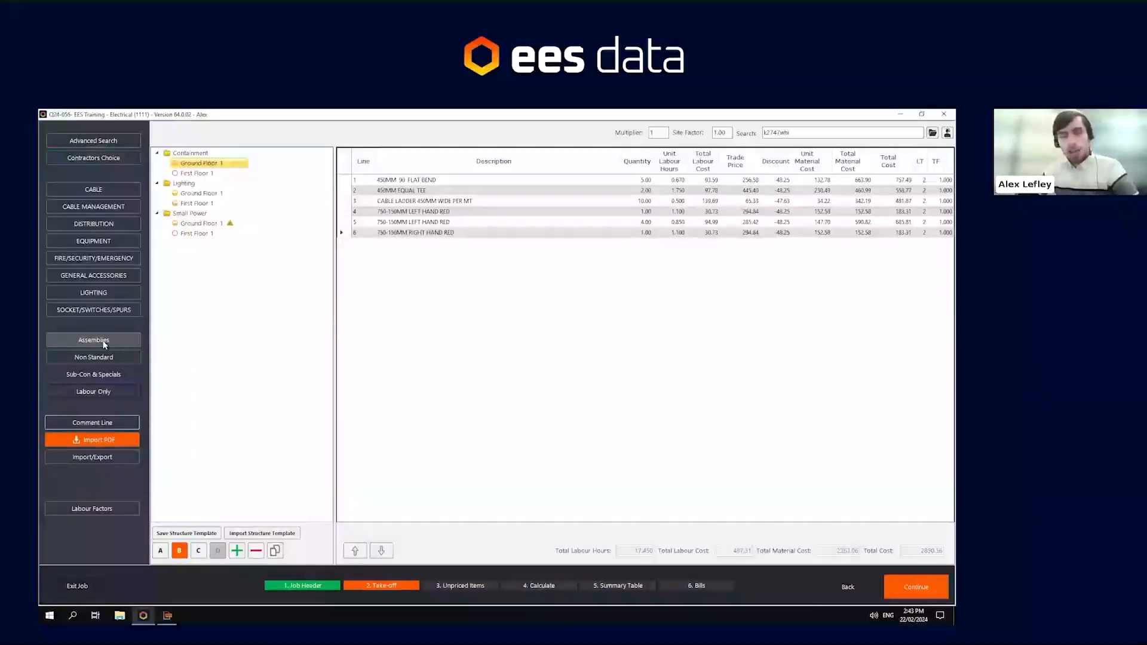
left_click(167, 615)
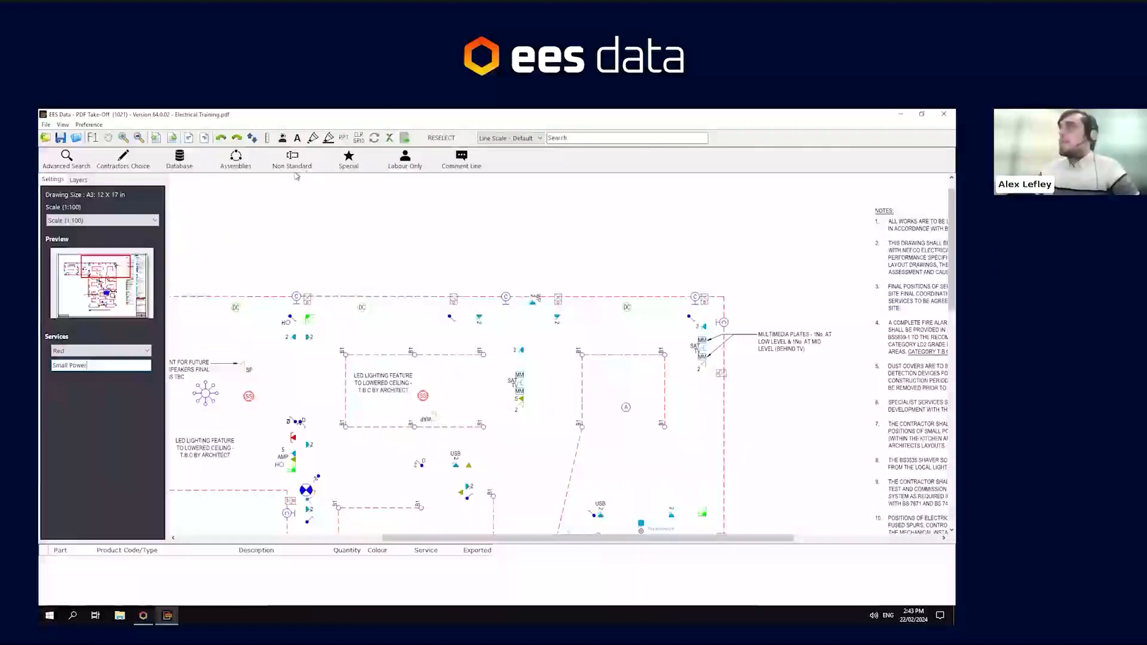
- Pick the MK Swt Socket 2 Gang assembly after viewing its components, place one socket on the drawing, and undo it
left_click(240, 160)
left_click(239, 319)
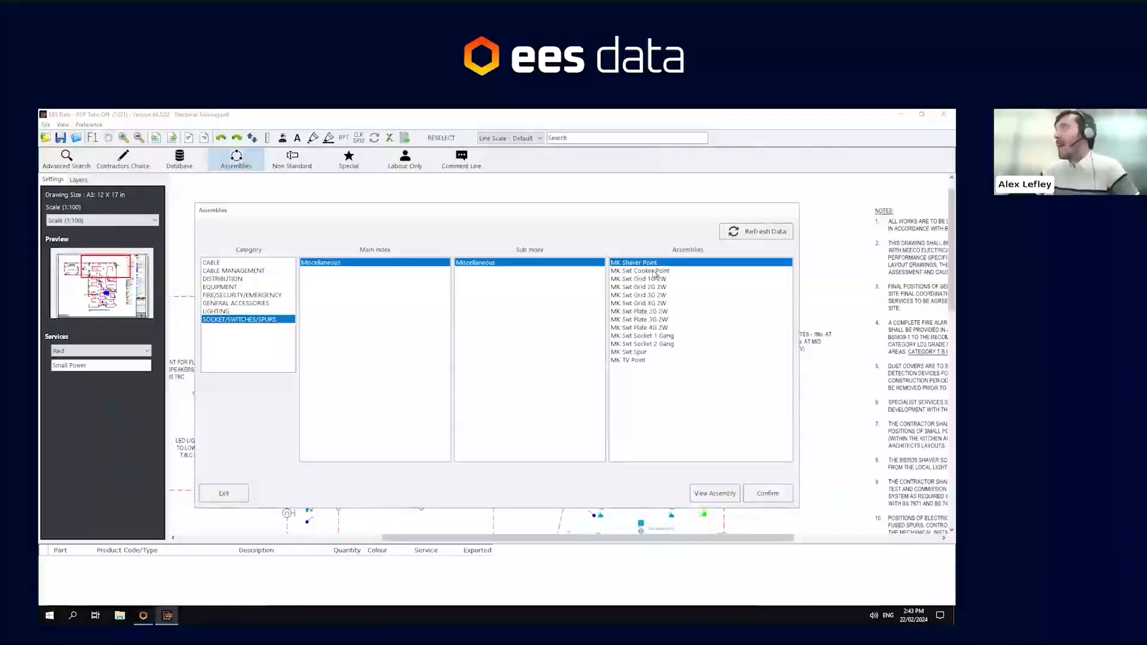
left_click(648, 344)
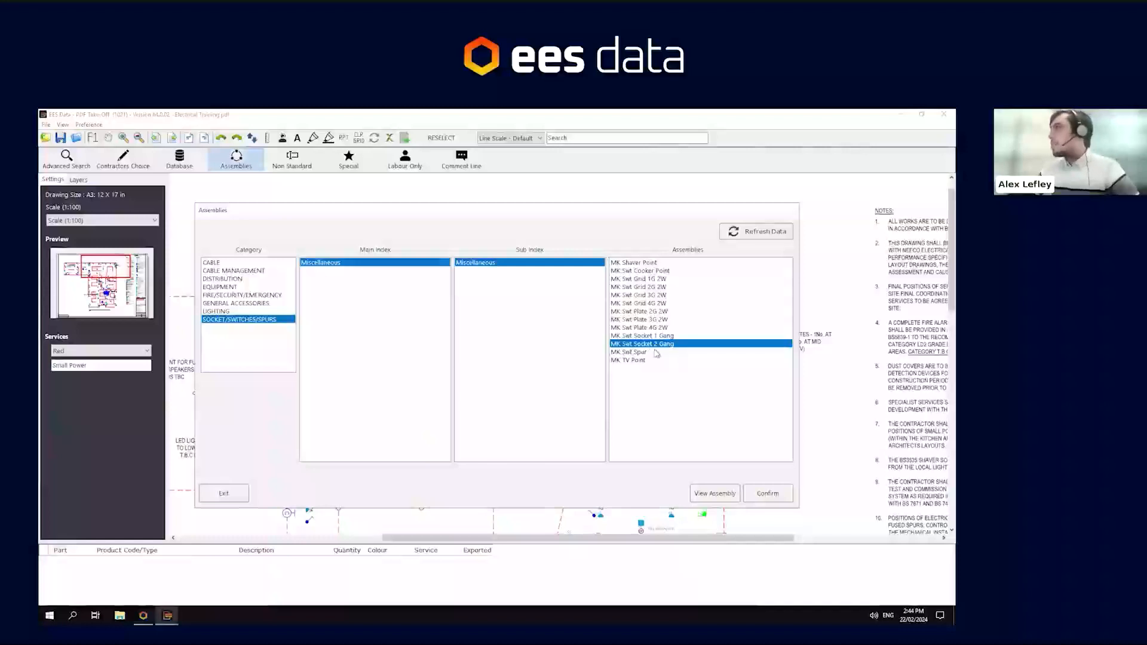
left_click(716, 491)
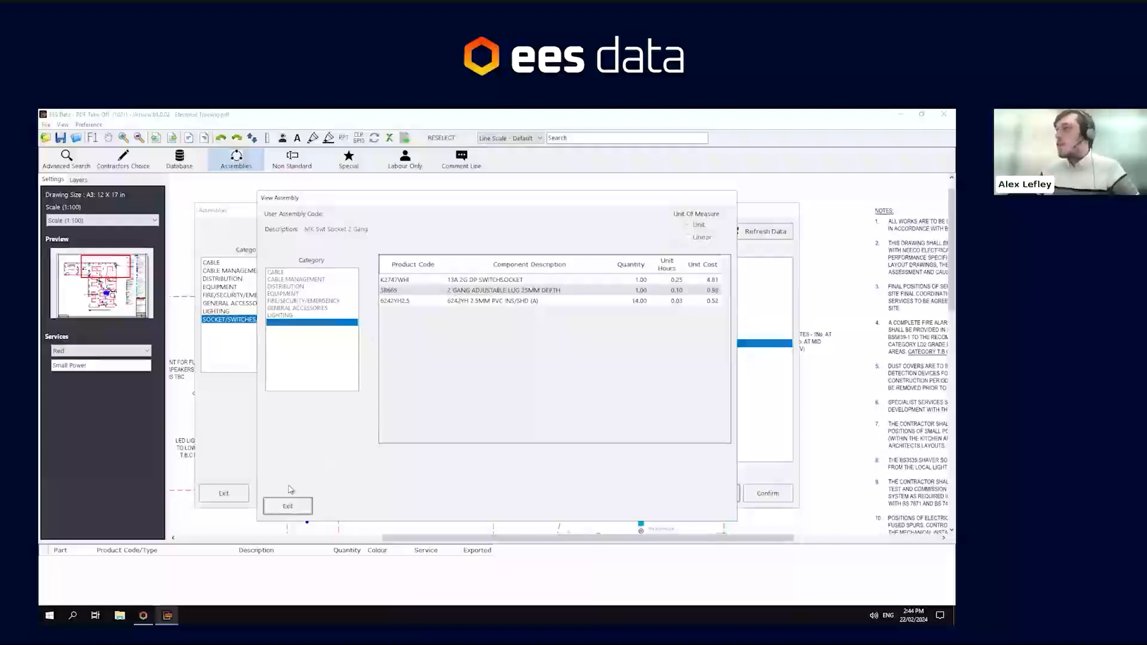
left_click(284, 508)
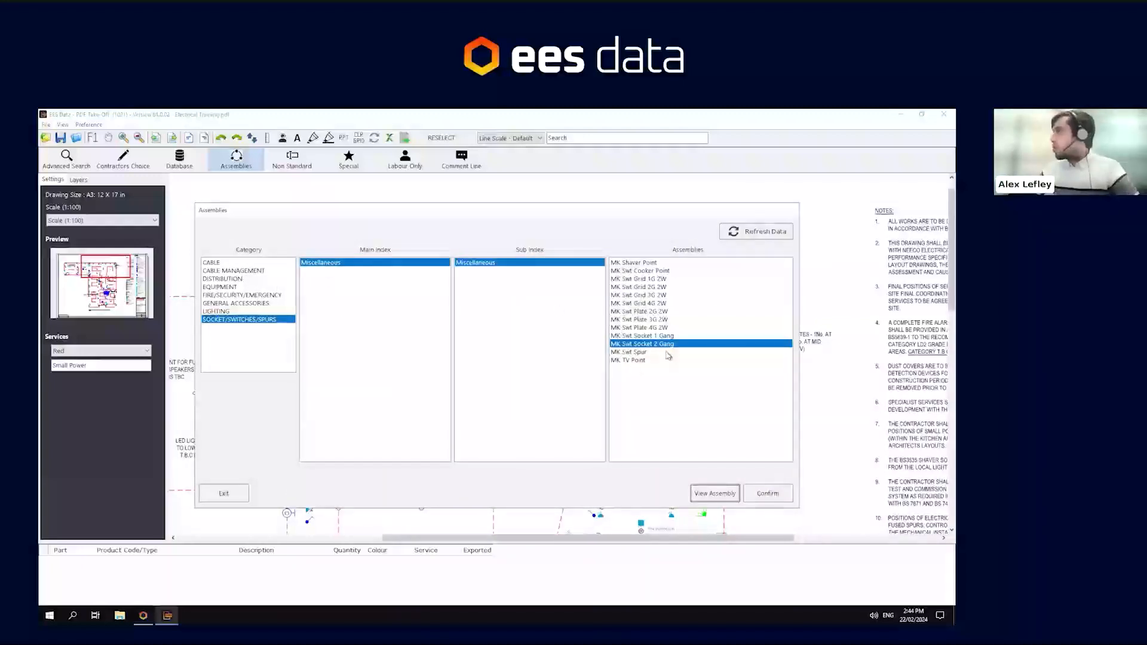
left_click(767, 492)
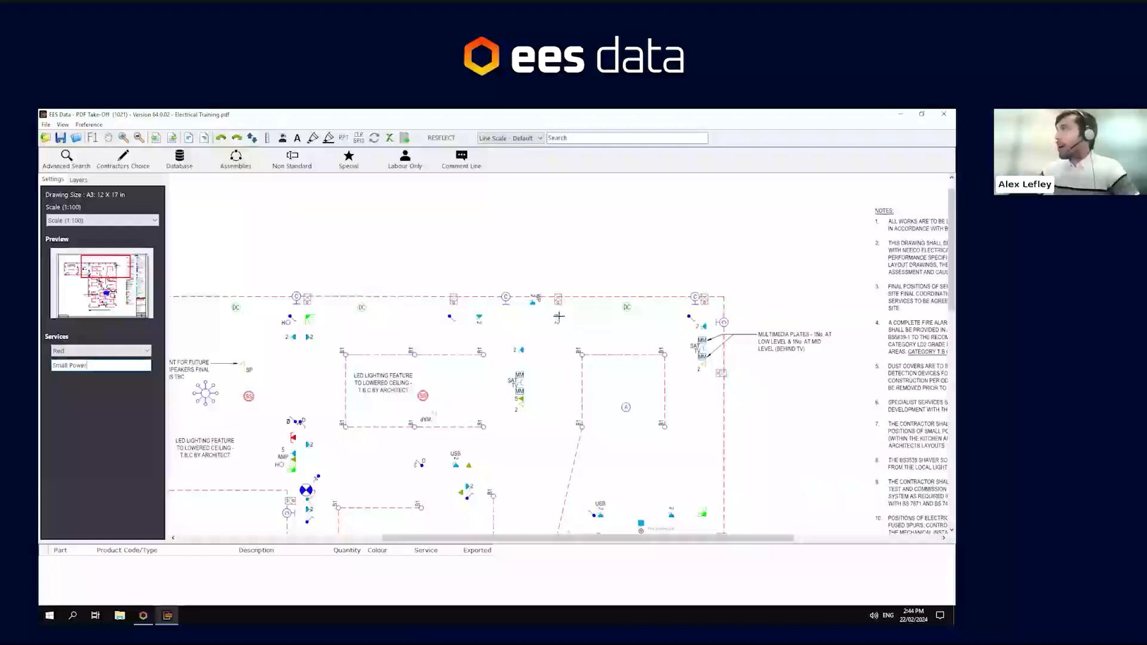
left_click(556, 317)
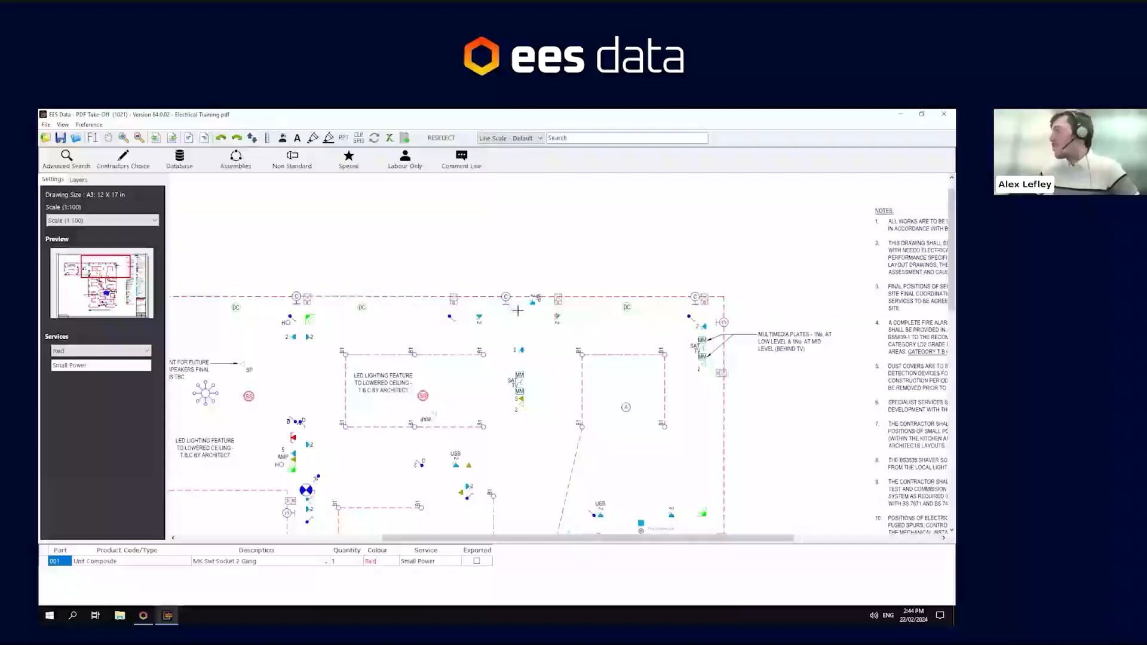
left_click(220, 138)
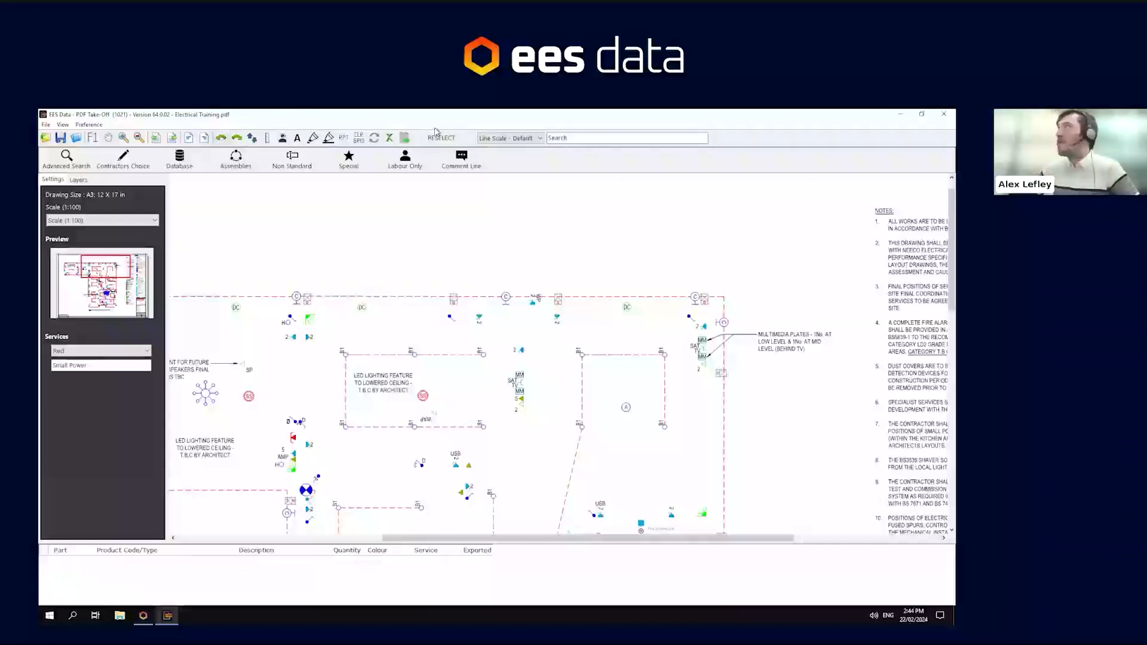
- Set the line scale to 1.2mm and reselect the MK Swt Socket 2 Gang assembly under Socket/Switches/Spurs
left_click(509, 141)
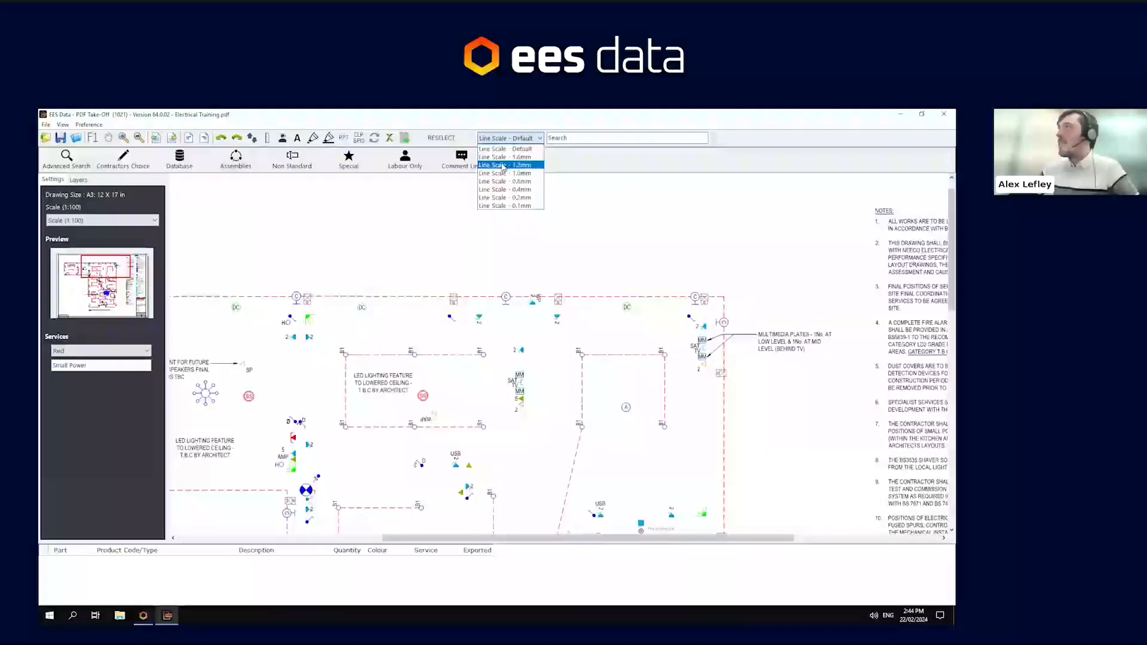
left_click(505, 164)
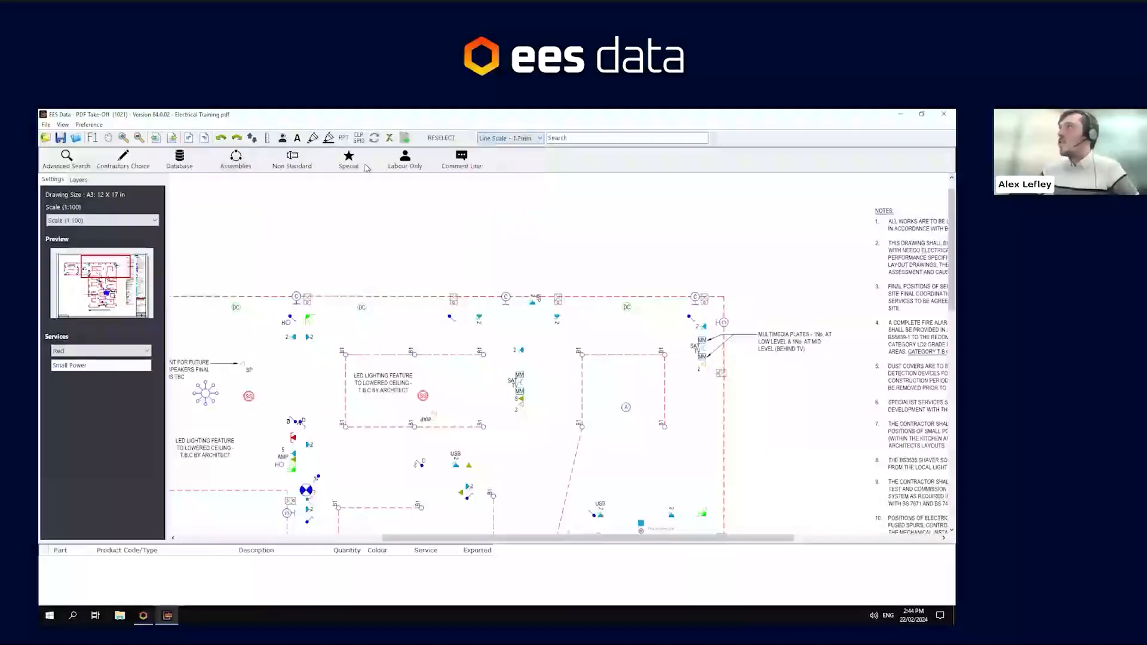
left_click(236, 159)
left_click(663, 344)
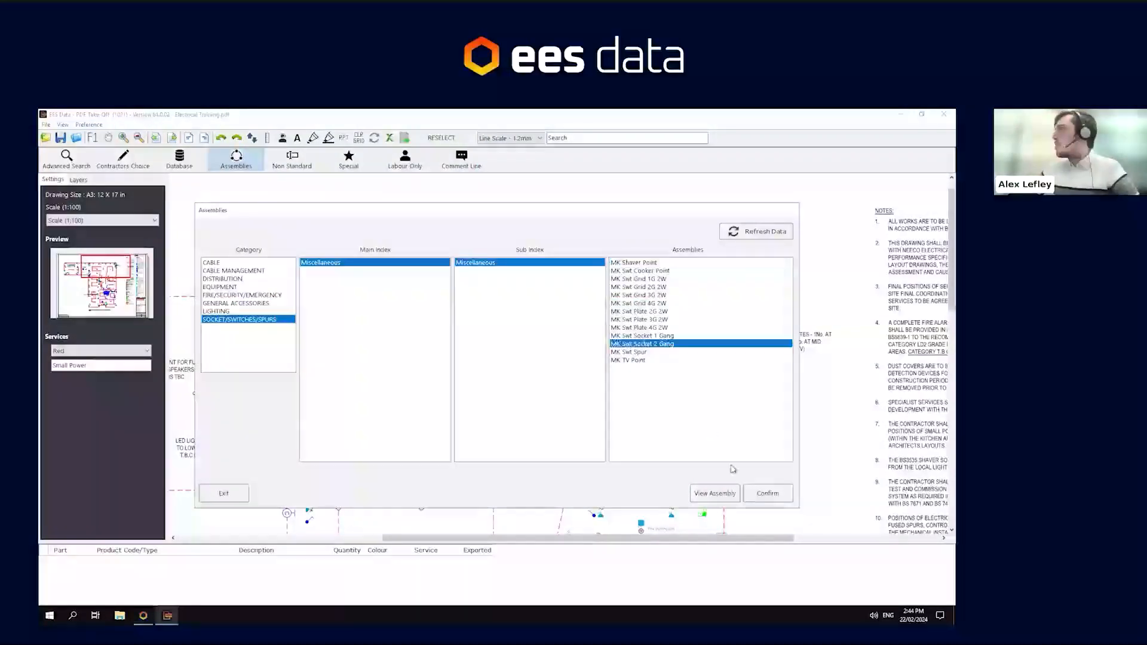
left_click(761, 493)
- Mark each double socket symbol in the upper rooms with the MK Swt Socket 2 Gang assembly
left_click(558, 315)
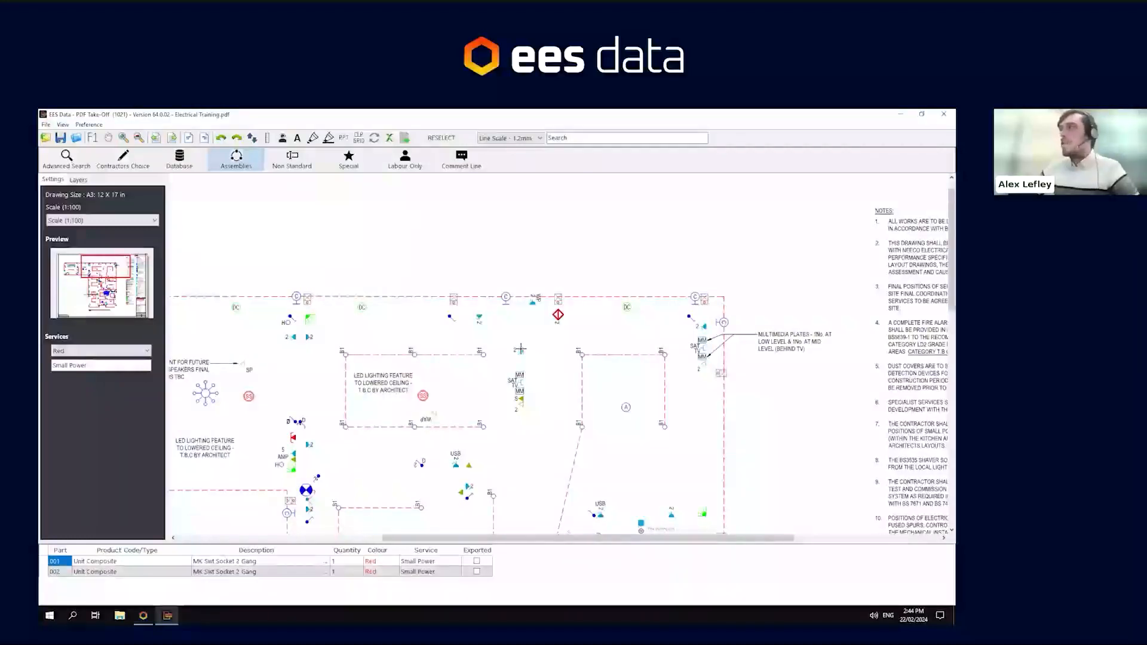
left_click(520, 345)
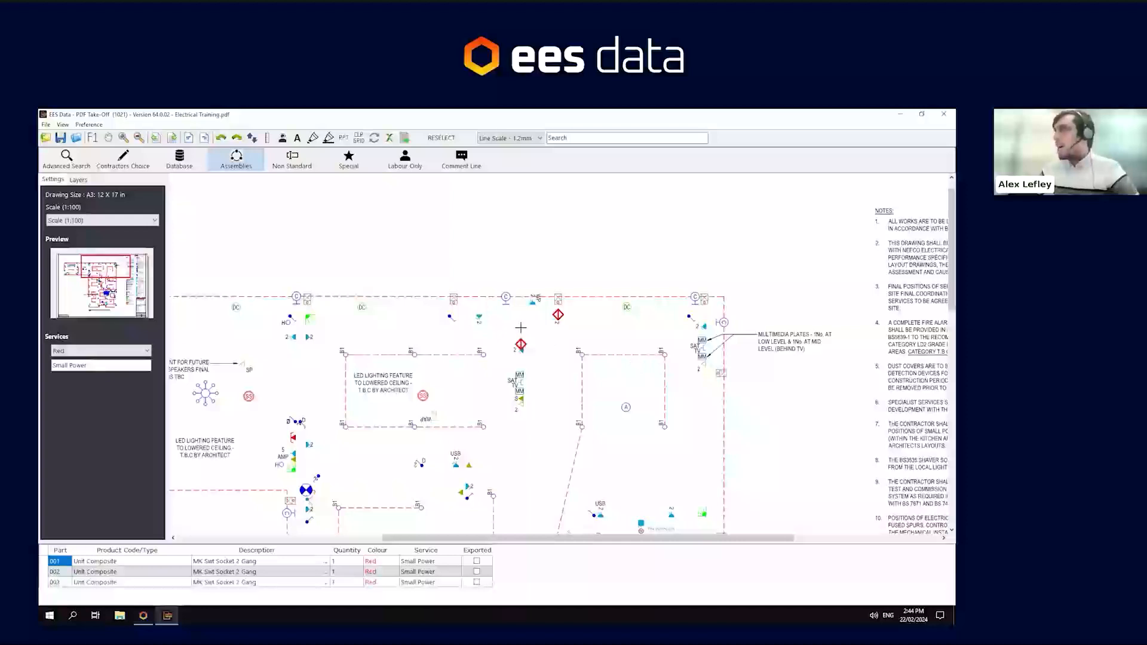
left_click(479, 315)
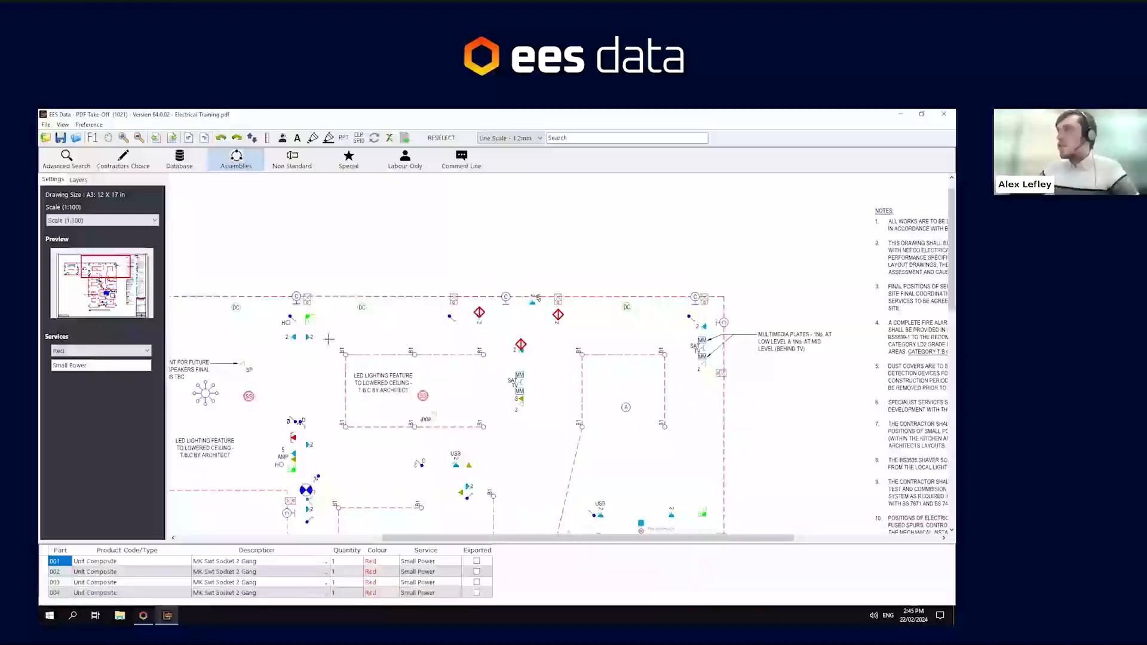
left_click(309, 333)
left_click(294, 333)
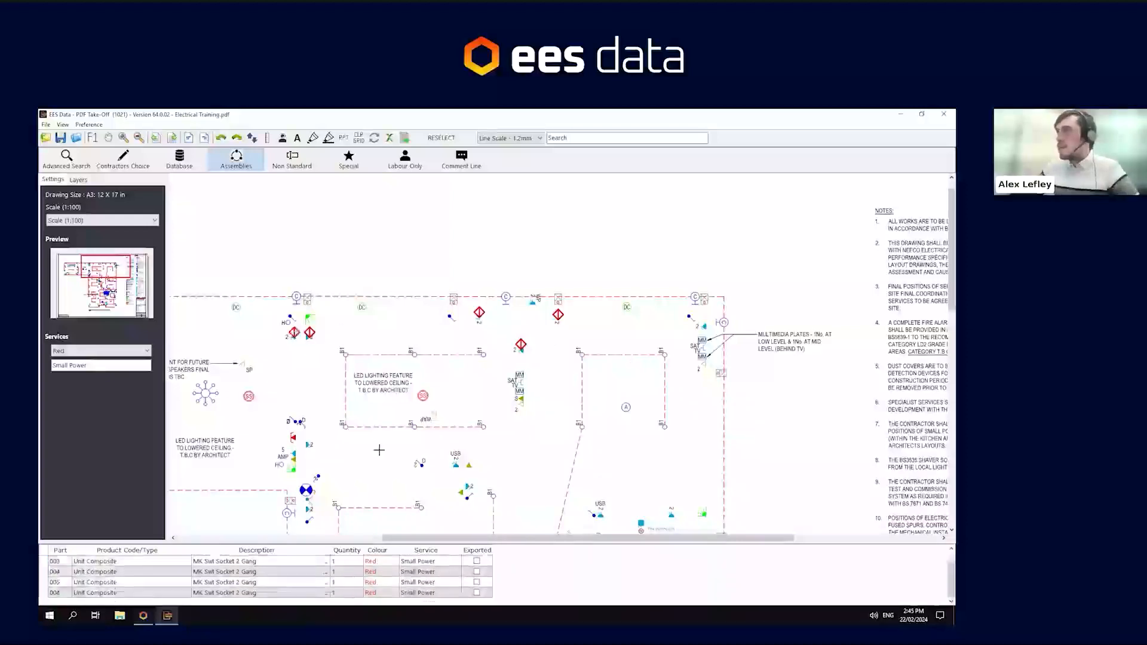
left_click(307, 445)
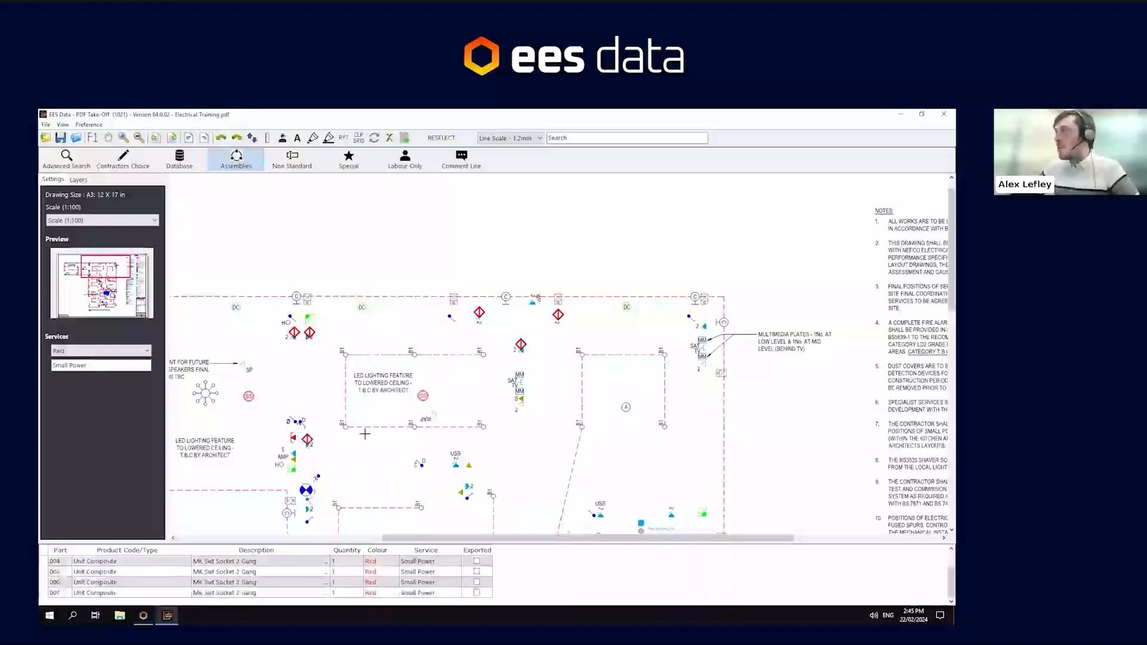
left_click(468, 485)
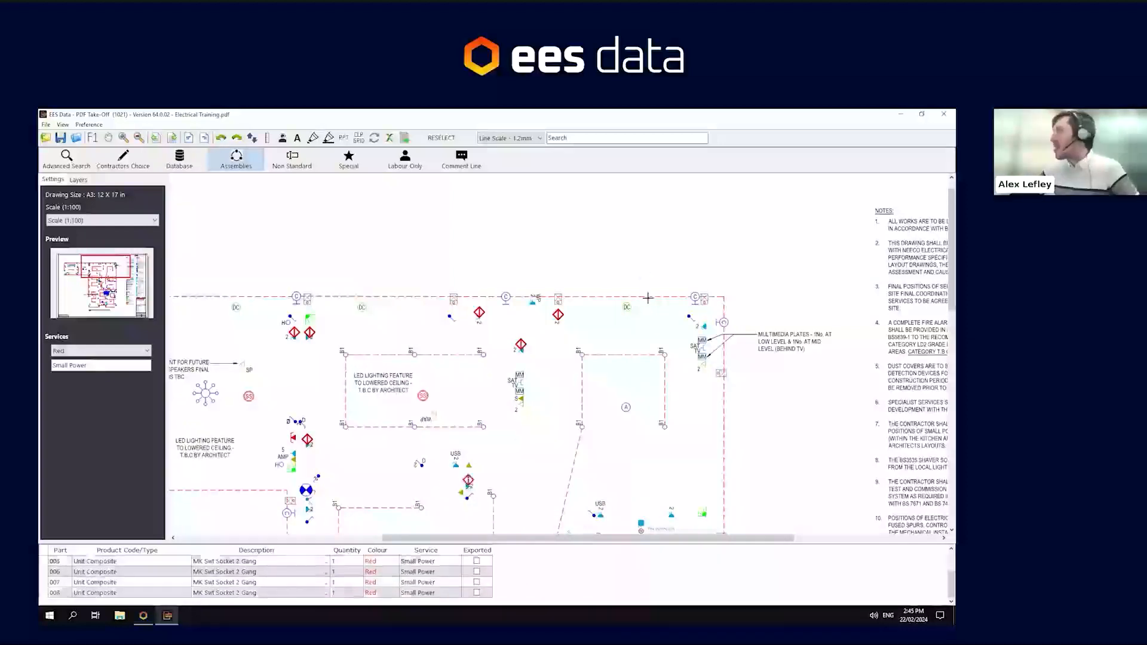
left_click(705, 323)
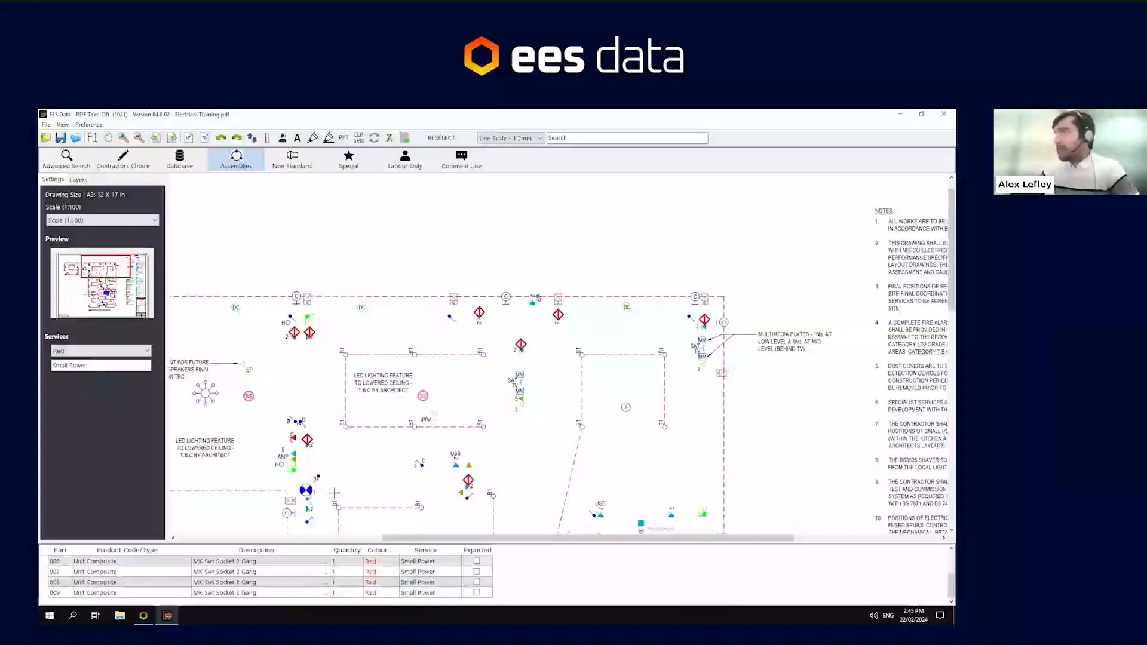
left_click(307, 509)
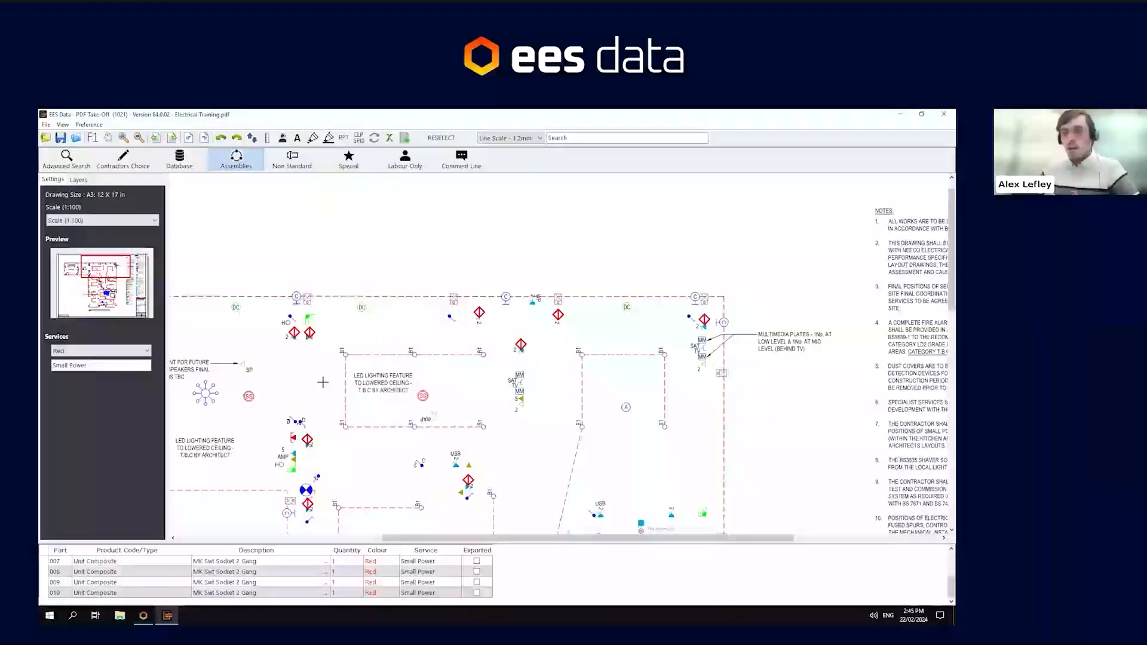
- Mark the double sockets near the data point and in the left-hand rooms with the same assembly
left_click(268, 367)
left_click_drag(290, 367, 551, 387)
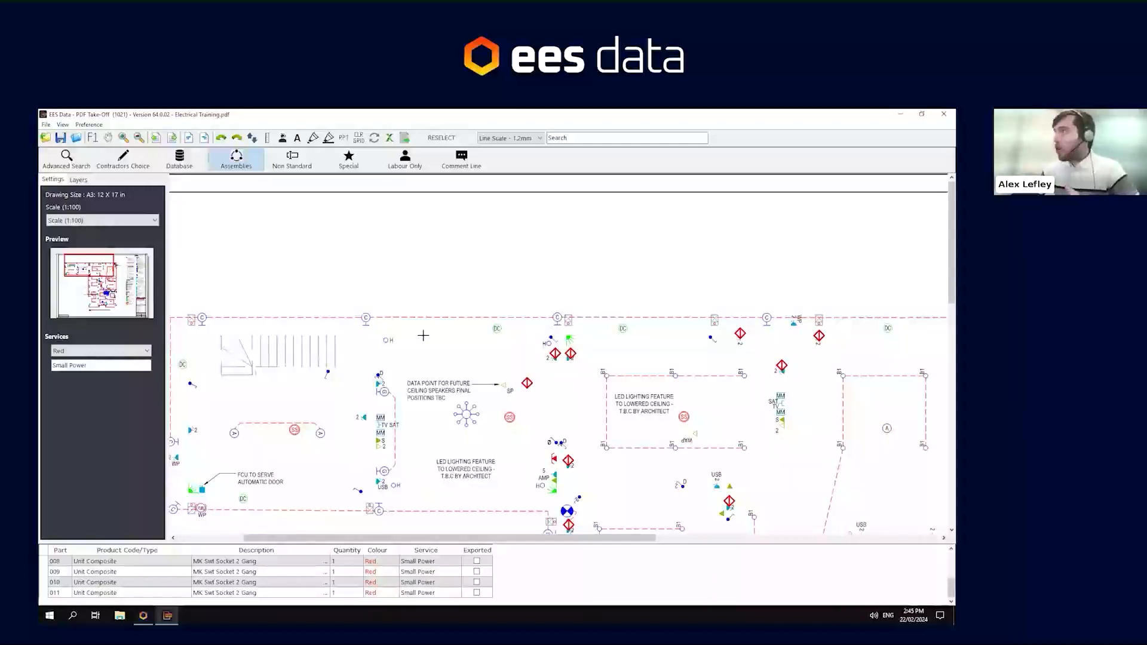
mouse_move(423, 338)
left_mouse_down()
mouse_move(376, 295)
mouse_move(353, 310)
mouse_move(480, 386)
mouse_move(579, 385)
left_mouse_up()
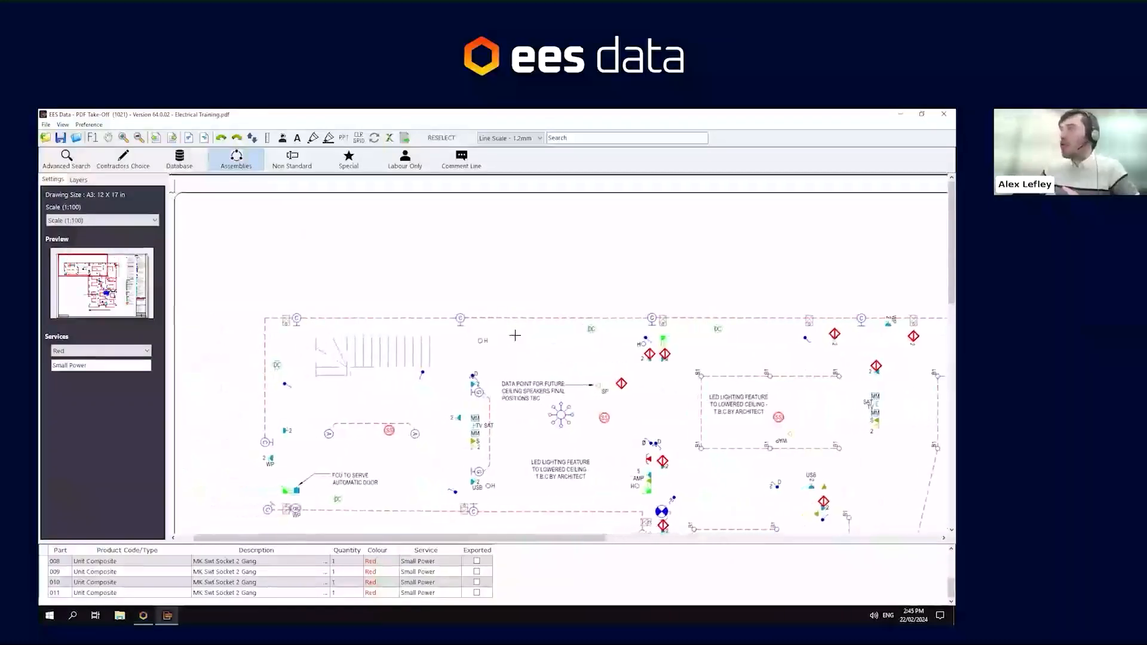
left_click(284, 431)
left_click(455, 417)
left_click(472, 384)
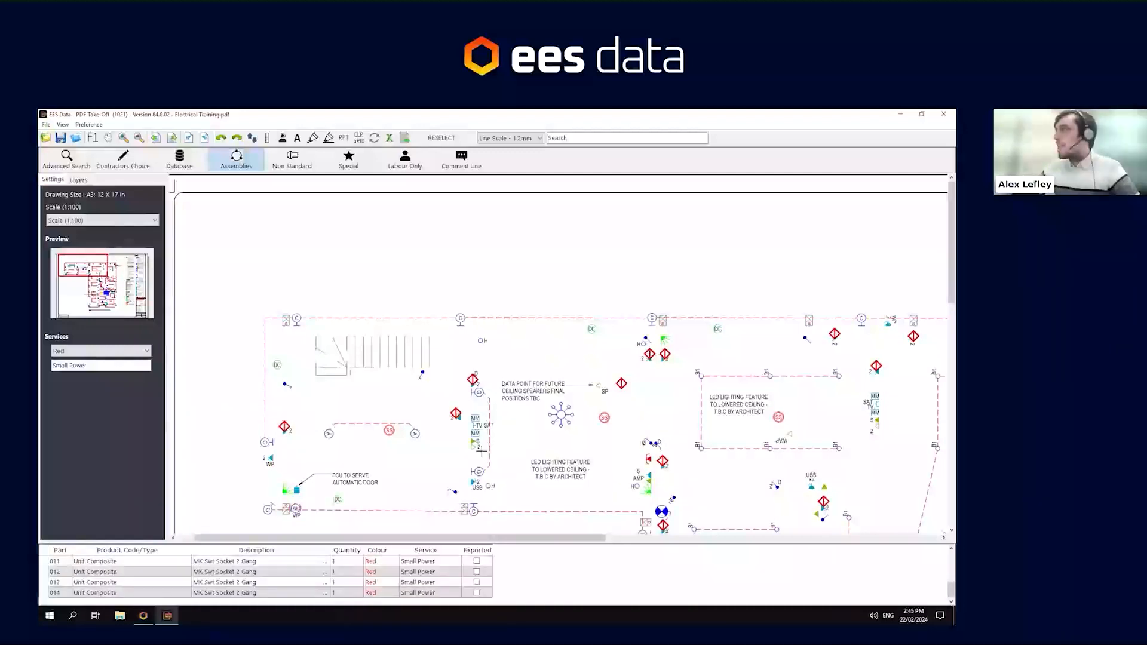
- Exit socket placement and choose the MK Swt Grid 1G 2W assembly from the assemblies list
left_click_drag(529, 461, 499, 410)
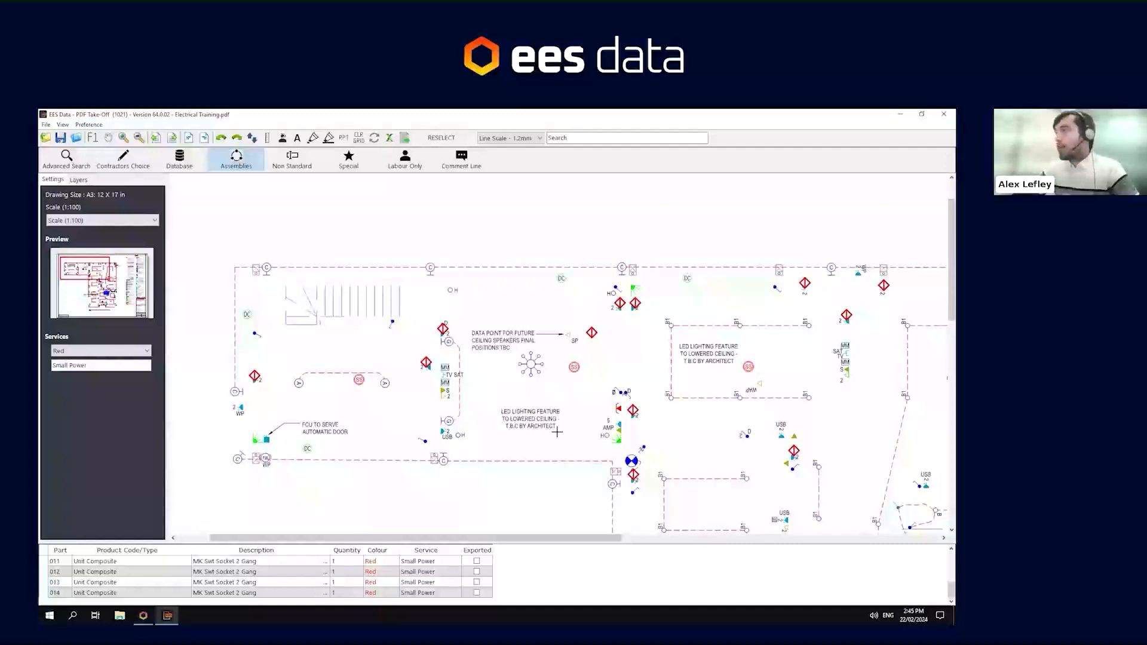
left_click_drag(564, 448, 503, 351)
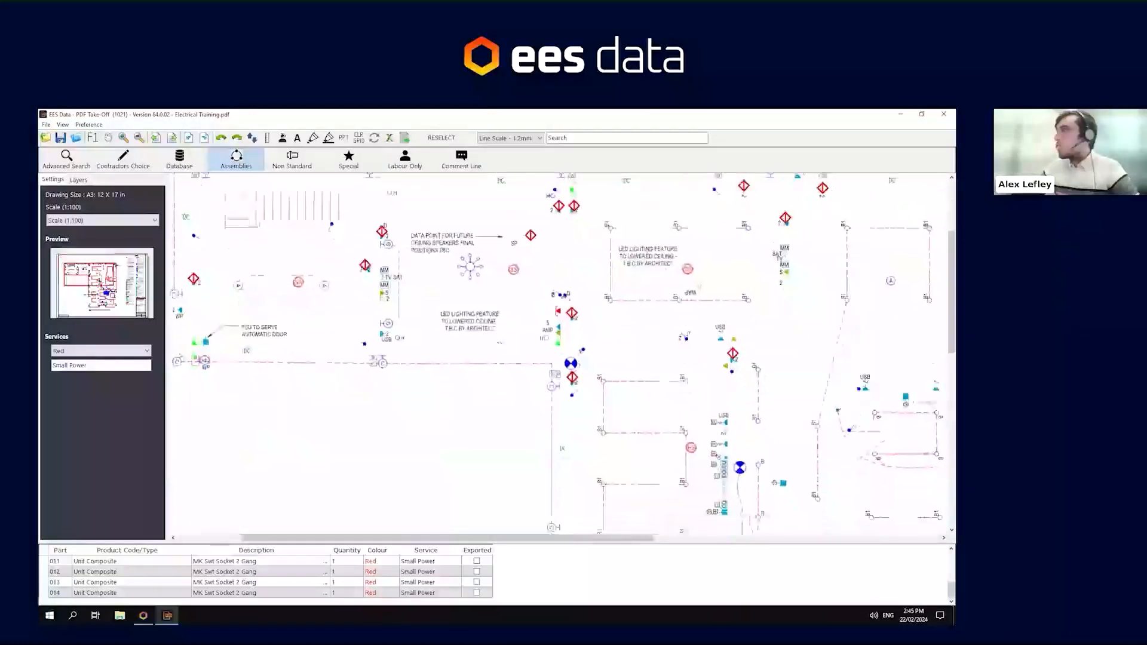
left_click_drag(307, 290, 401, 384)
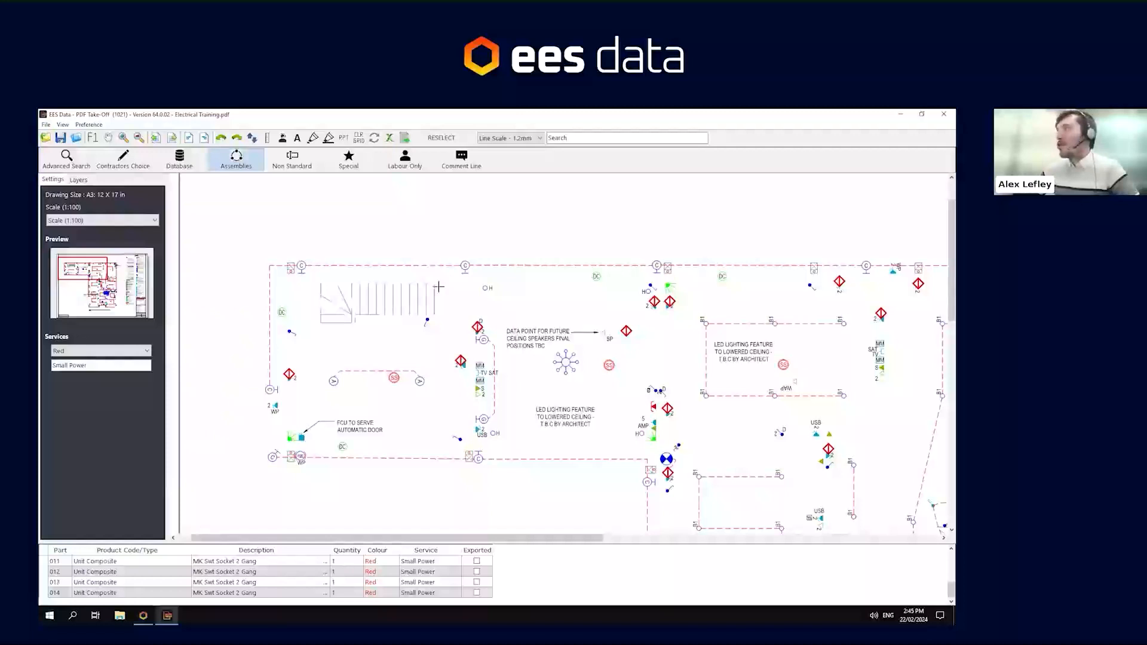
key("Escape")
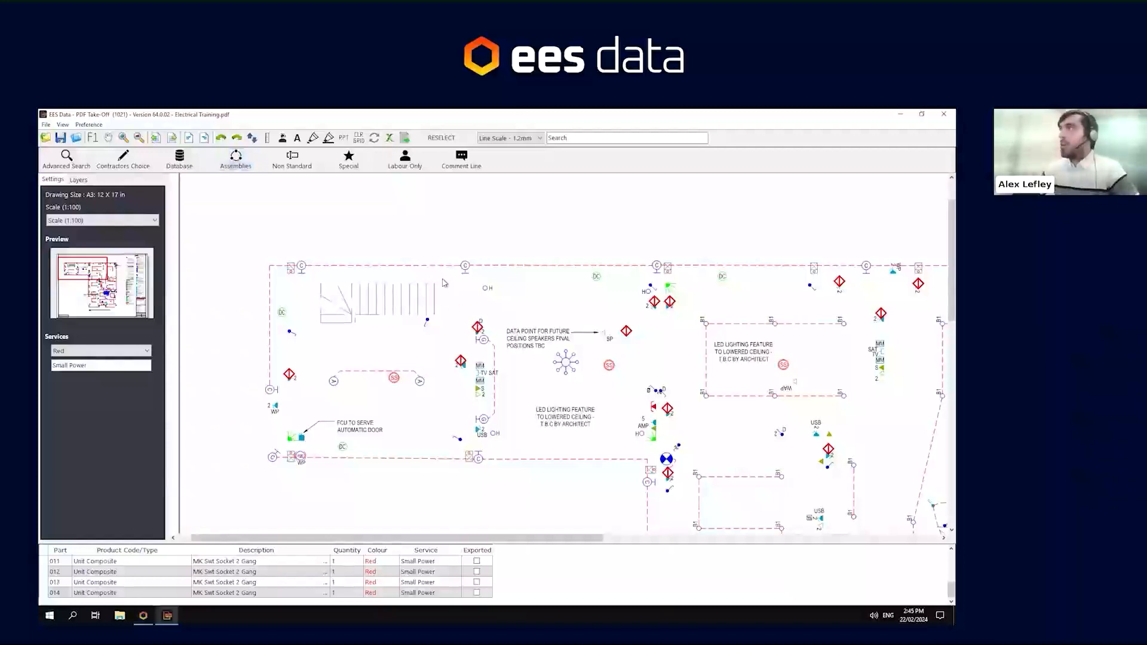
left_click(281, 156)
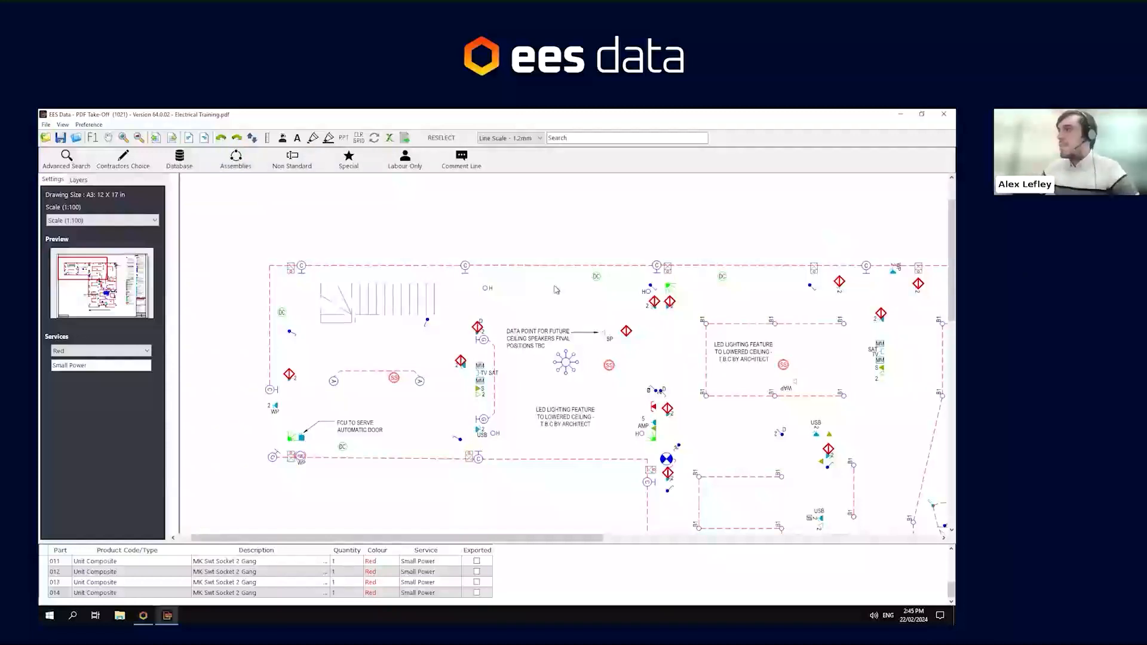
left_click(236, 157)
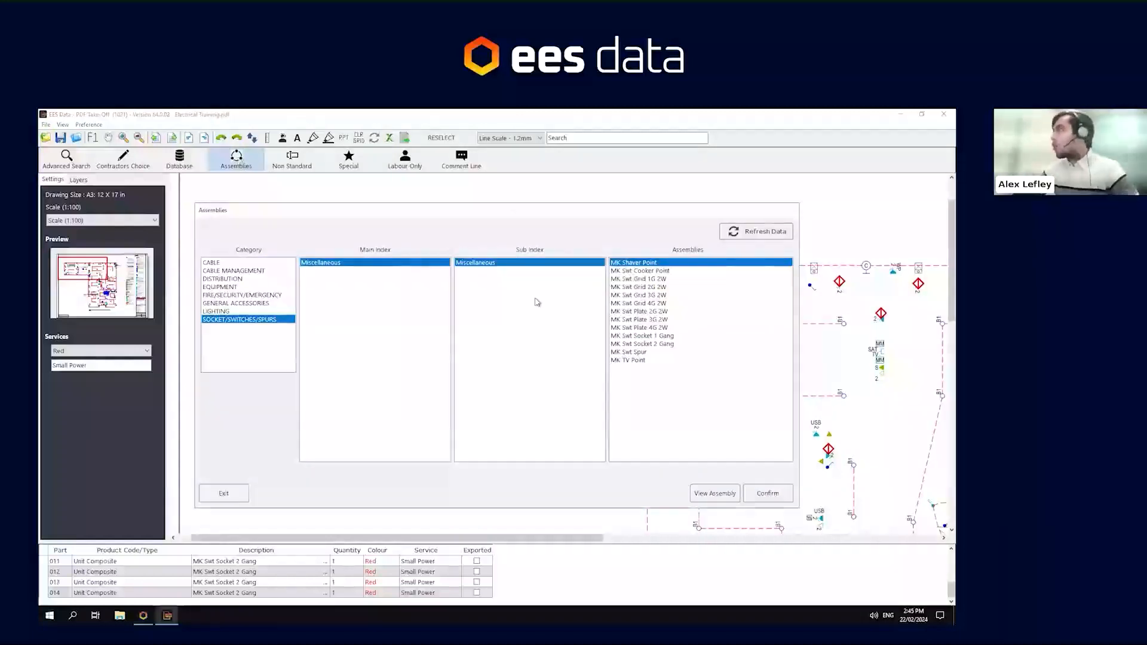
left_click(640, 279)
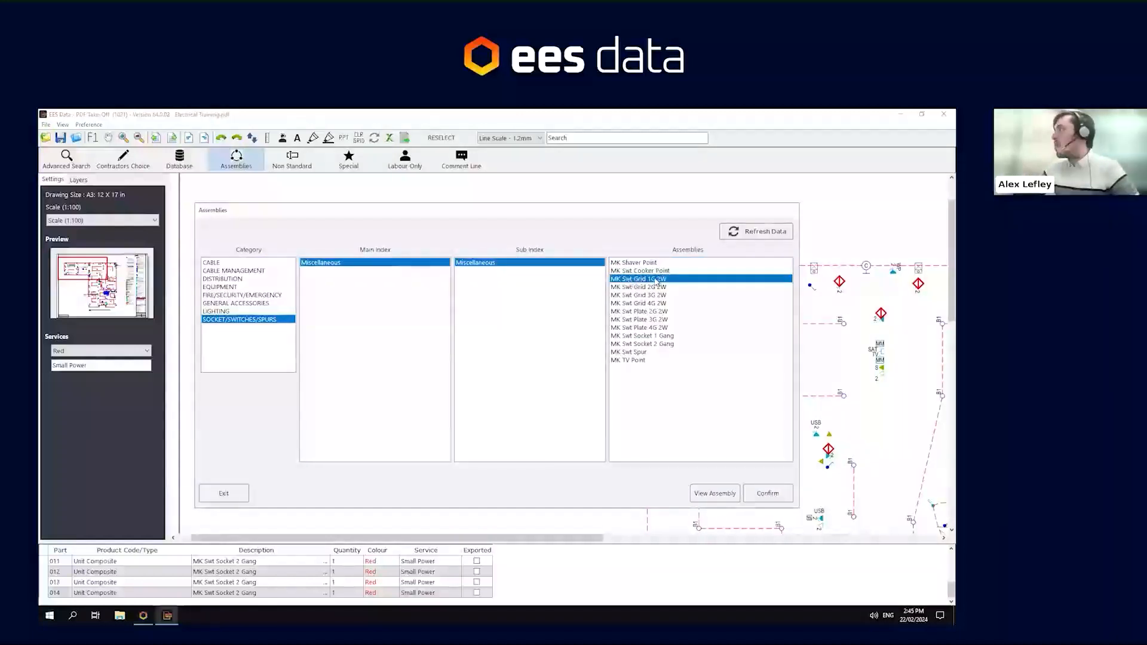
left_click(768, 494)
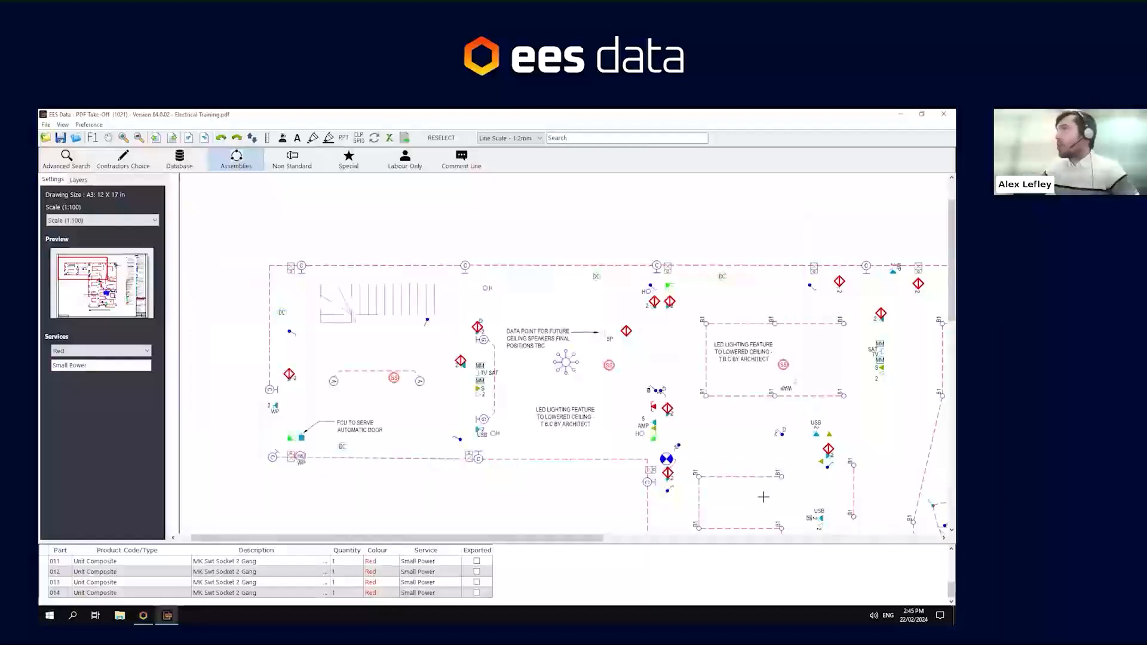
- Set the service colour to Green with service Small Power, and place a grid switch on the drawing
left_click(87, 353)
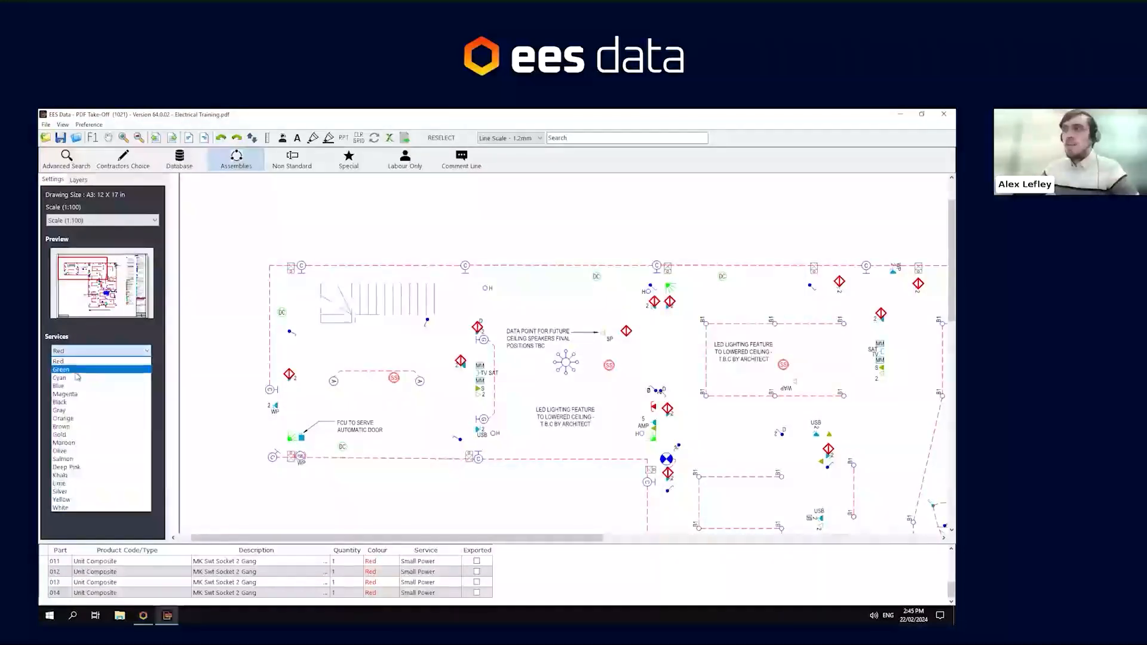
left_click(75, 370)
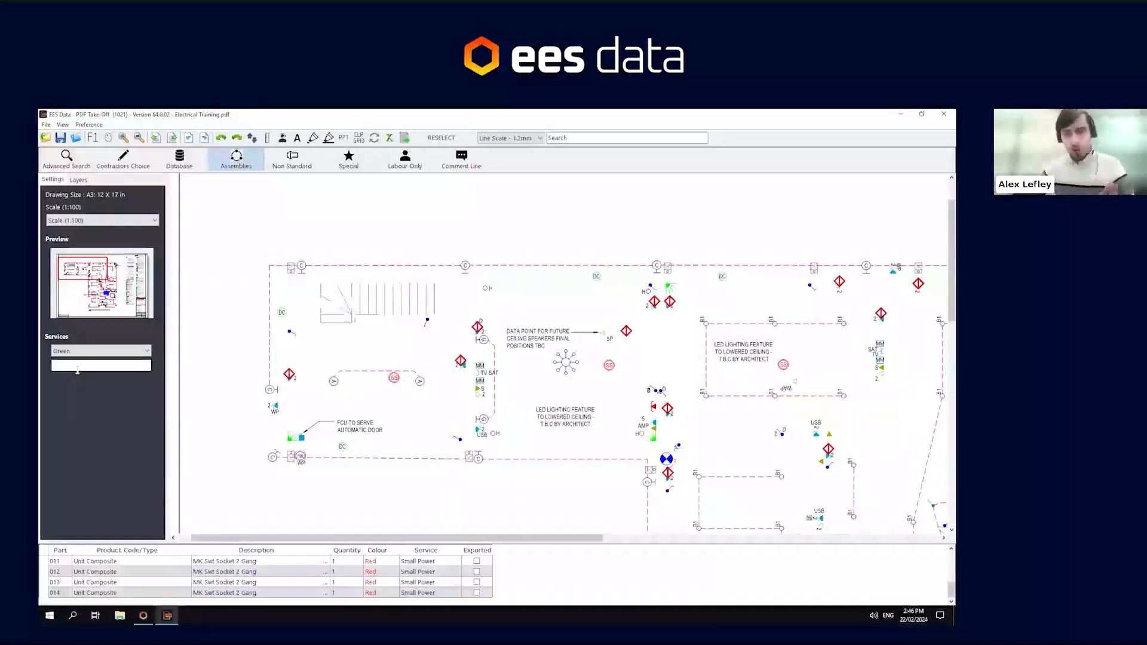
left_click(78, 370)
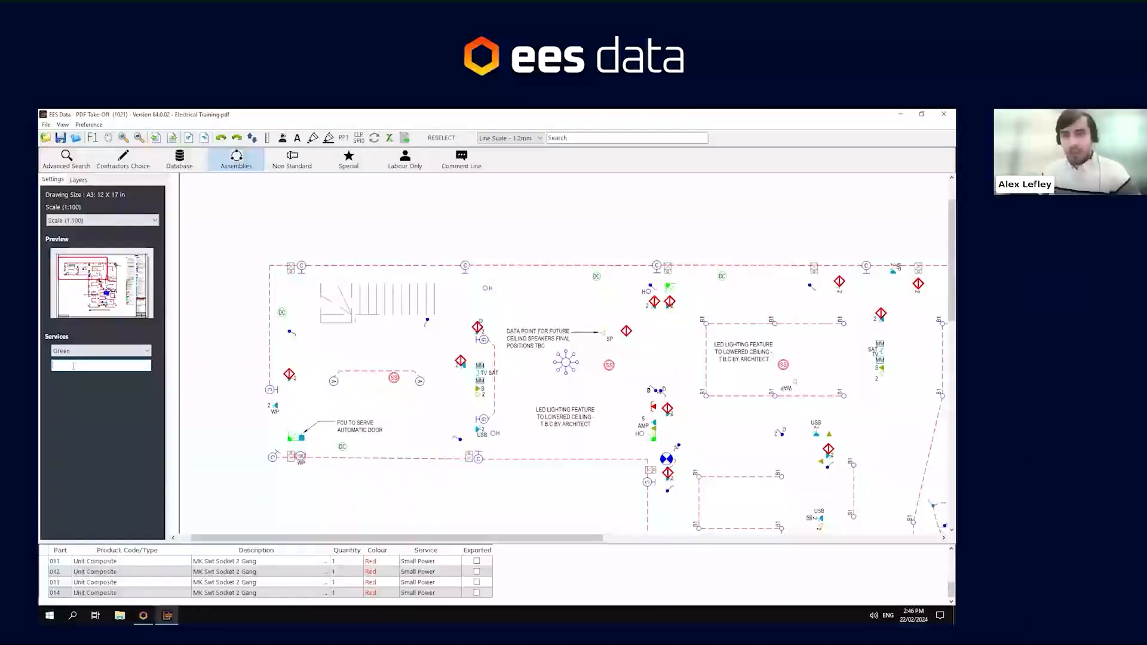
type("s")
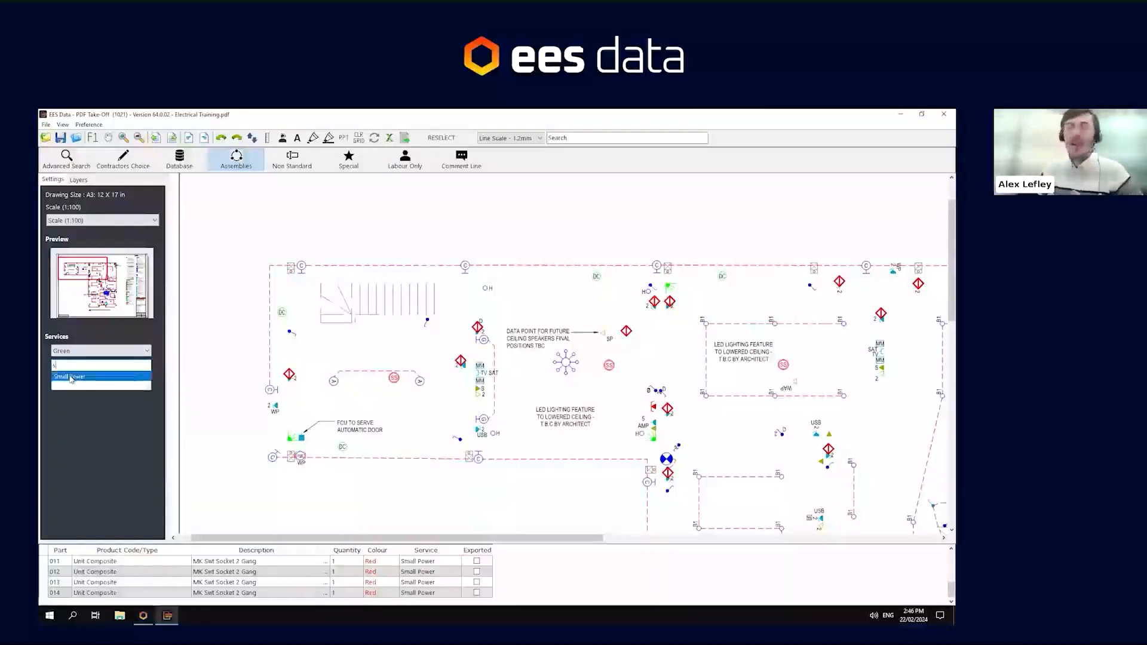
left_click(71, 376)
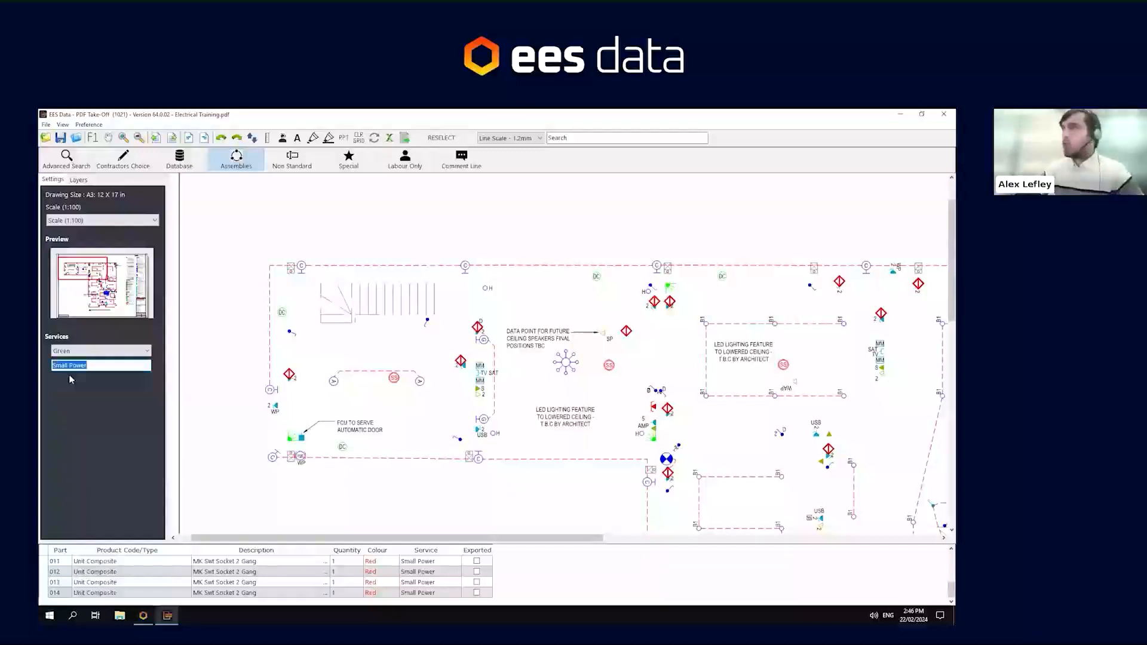
left_click(292, 329)
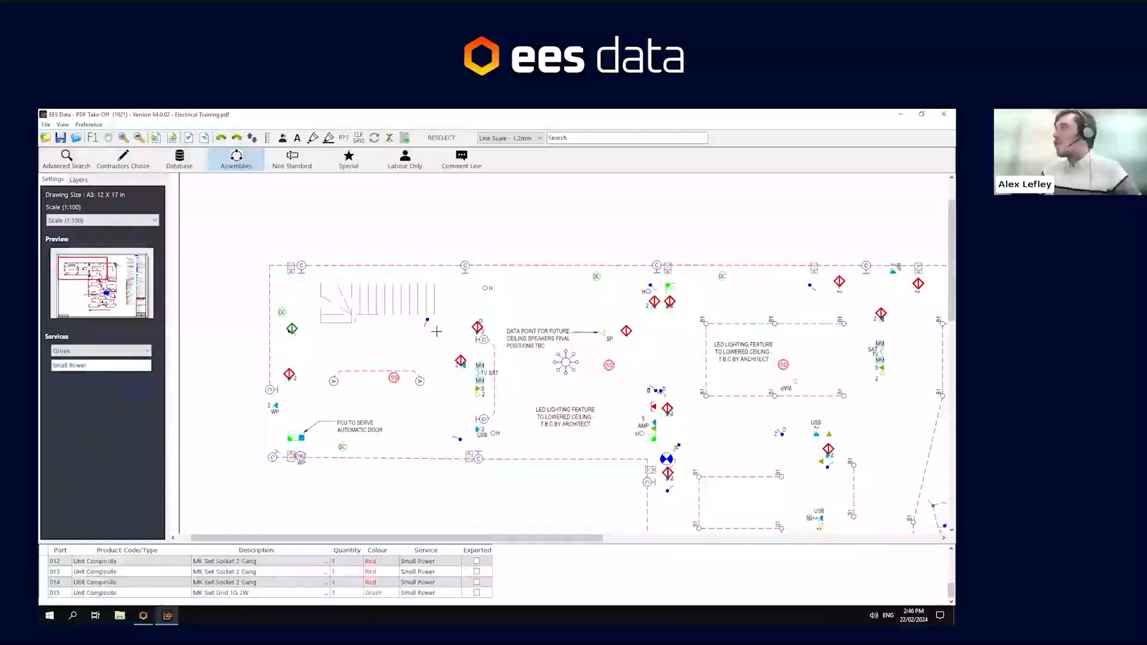
- Place a grid switch beside the staircase and set the line scale to 0.8 mm
left_click(431, 320)
left_click(498, 138)
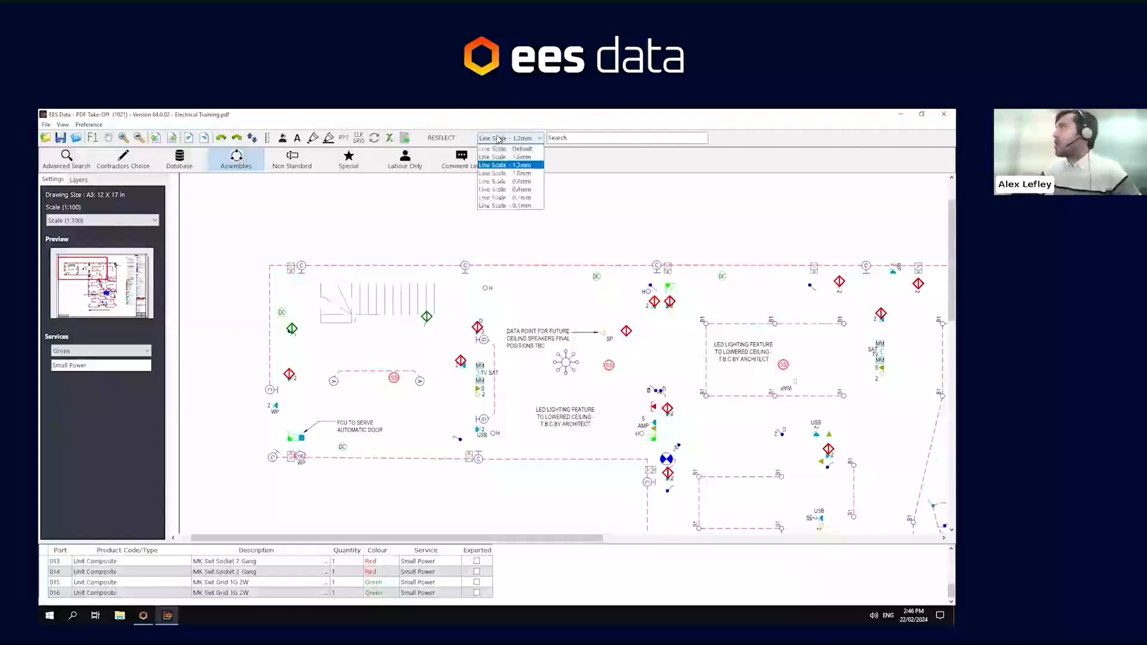
left_click(505, 181)
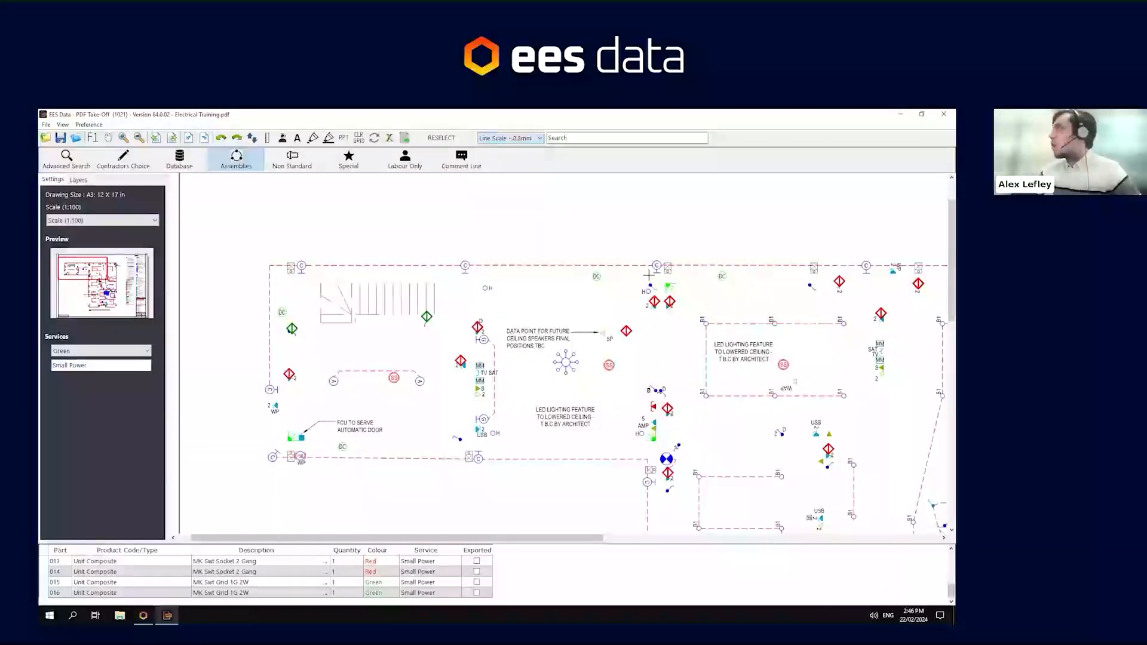
- Place grid switches at the remaining switch symbols along the upper wall and central corridor, then exit placement
left_click(651, 281)
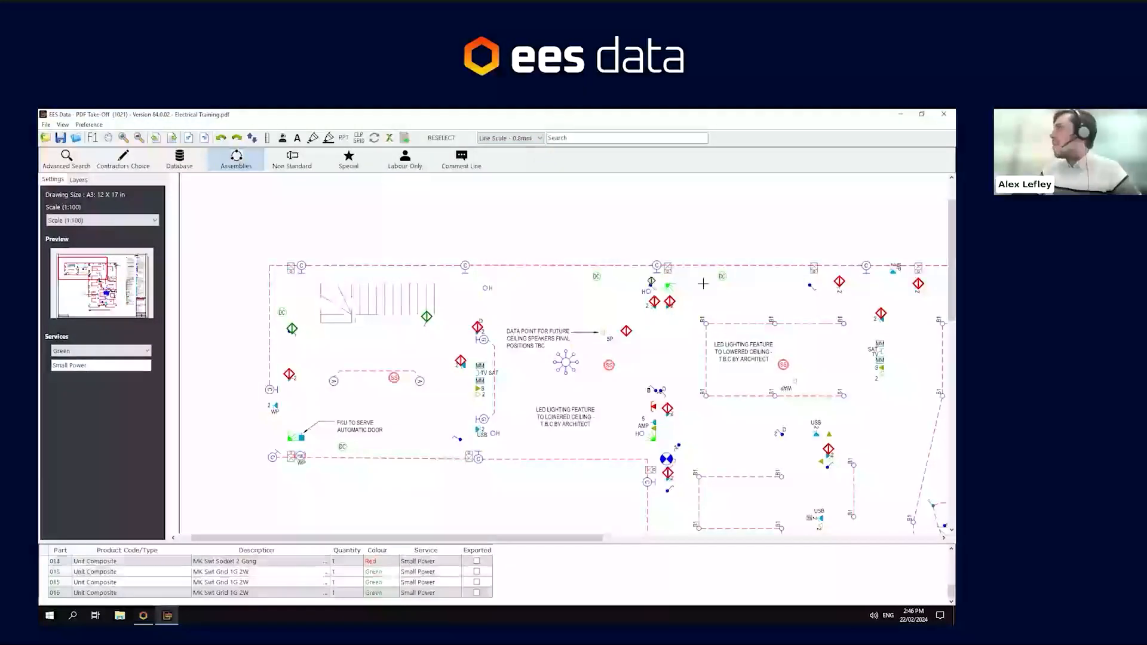
left_click(810, 286)
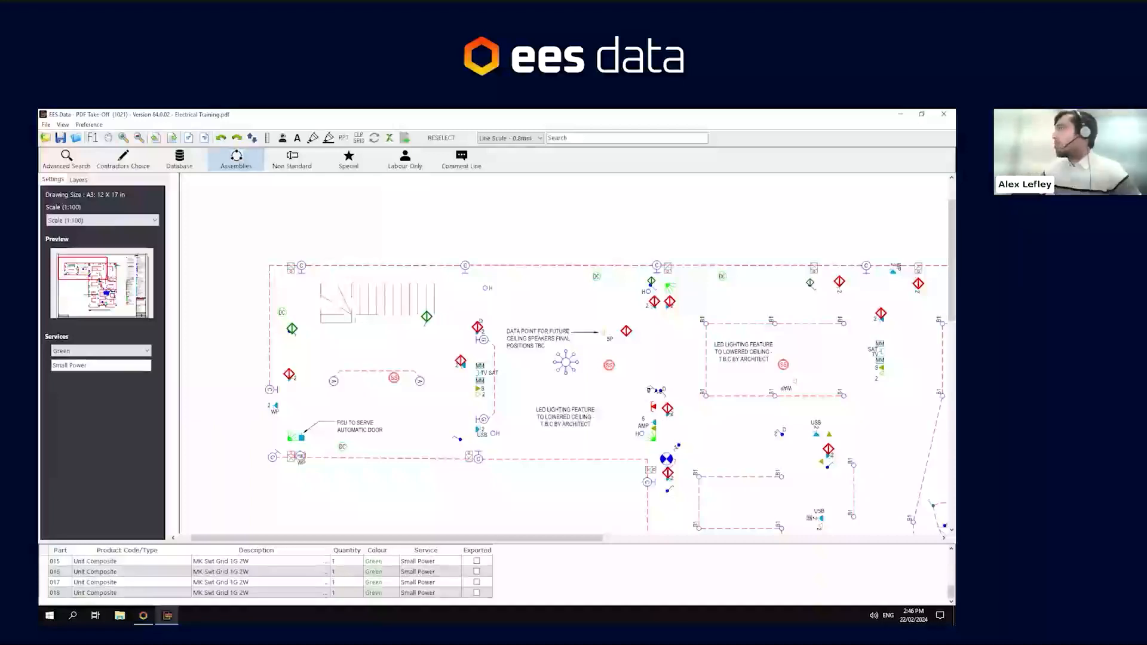
left_click(653, 387)
left_click(465, 446)
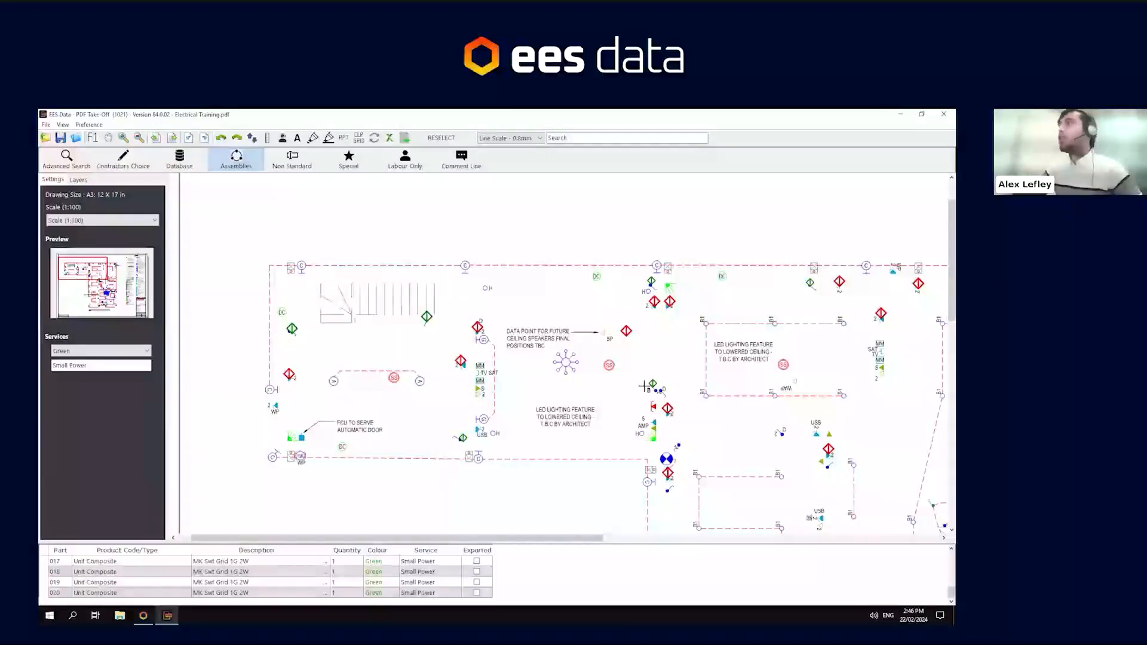
key("Escape")
- Turn on the XREF layer to show the building background behind the electrical symbols
left_click(78, 180)
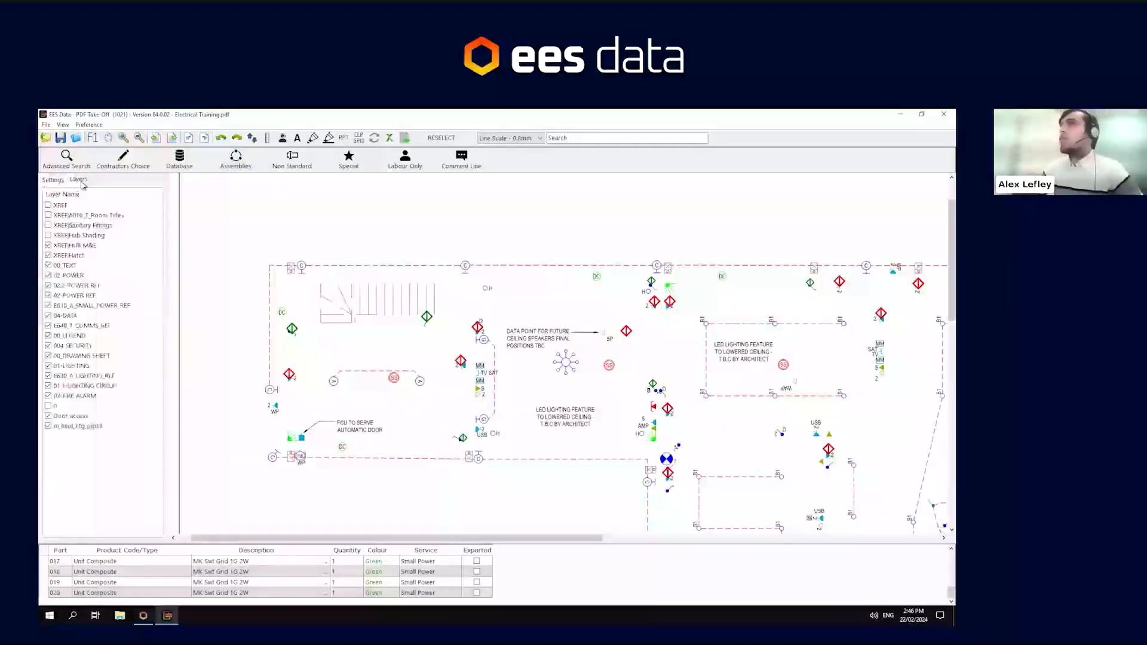
left_click(50, 207)
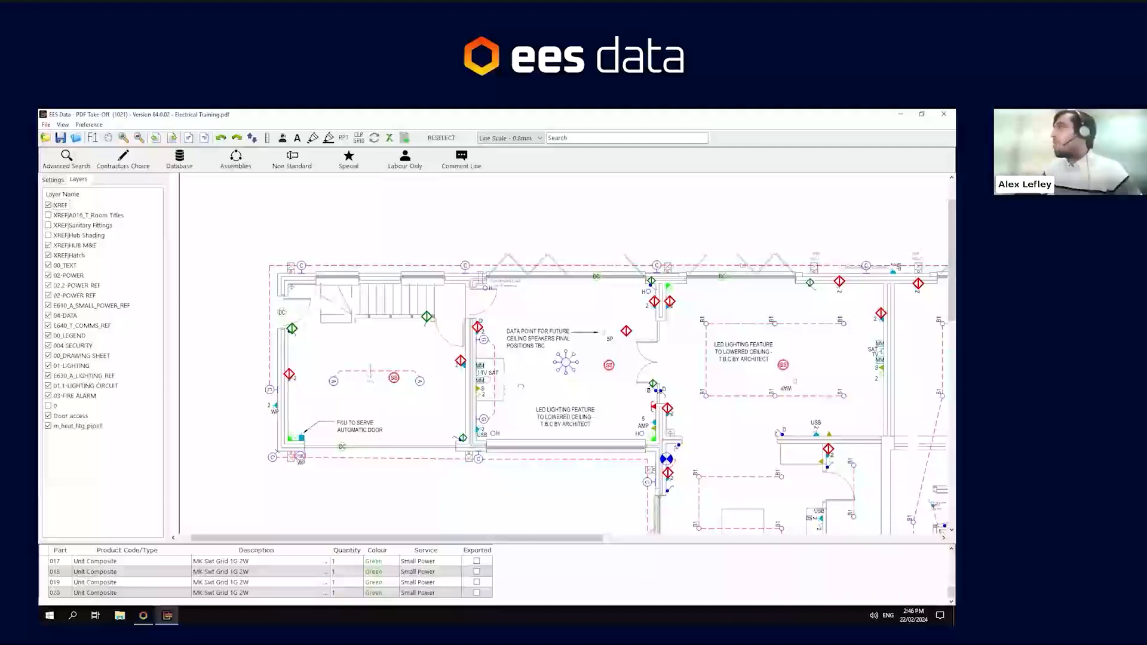
left_click_drag(521, 387, 493, 386)
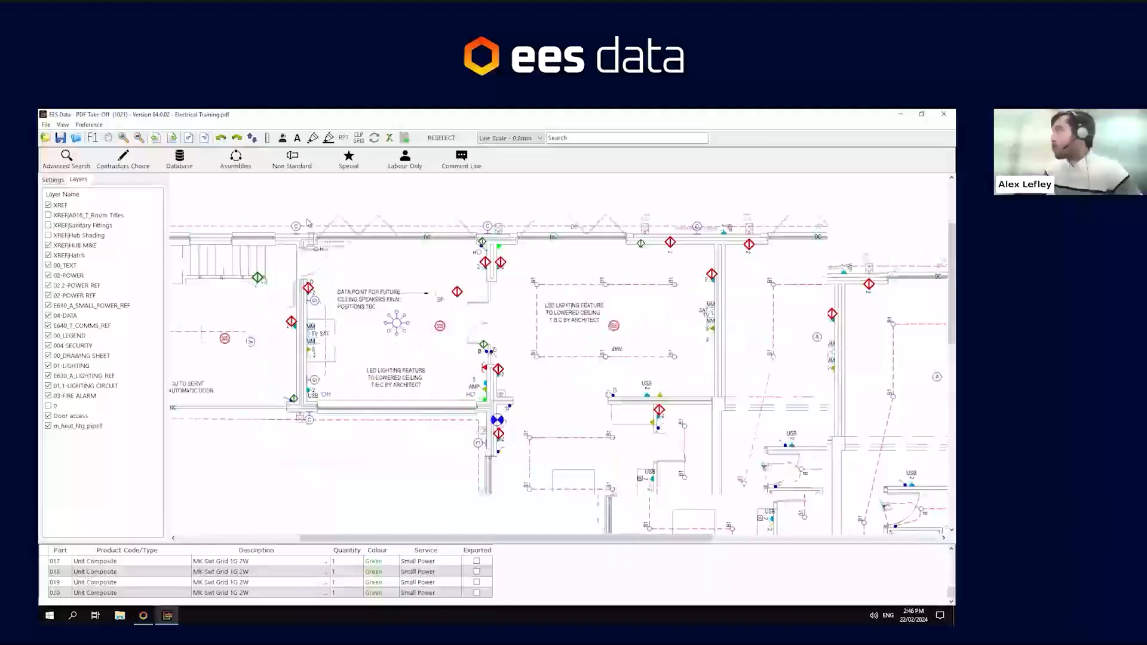
left_click_drag(515, 382, 515, 357)
mouse_move(681, 288)
left_mouse_down()
mouse_move(692, 303)
mouse_move(604, 322)
left_mouse_up()
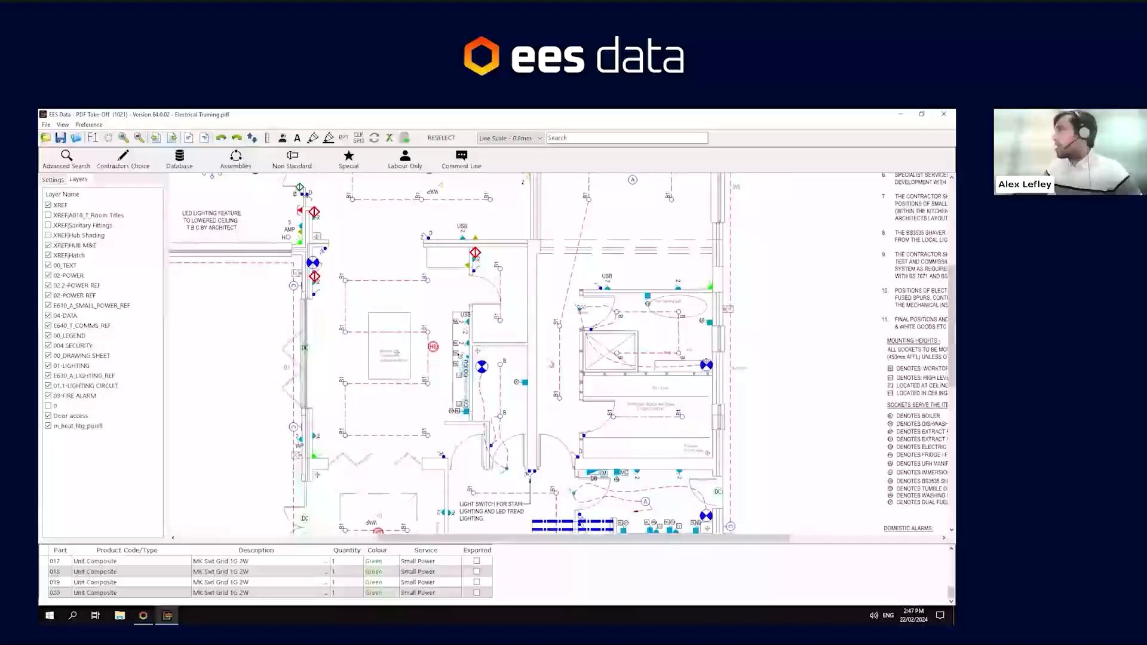
left_click_drag(549, 217, 546, 392)
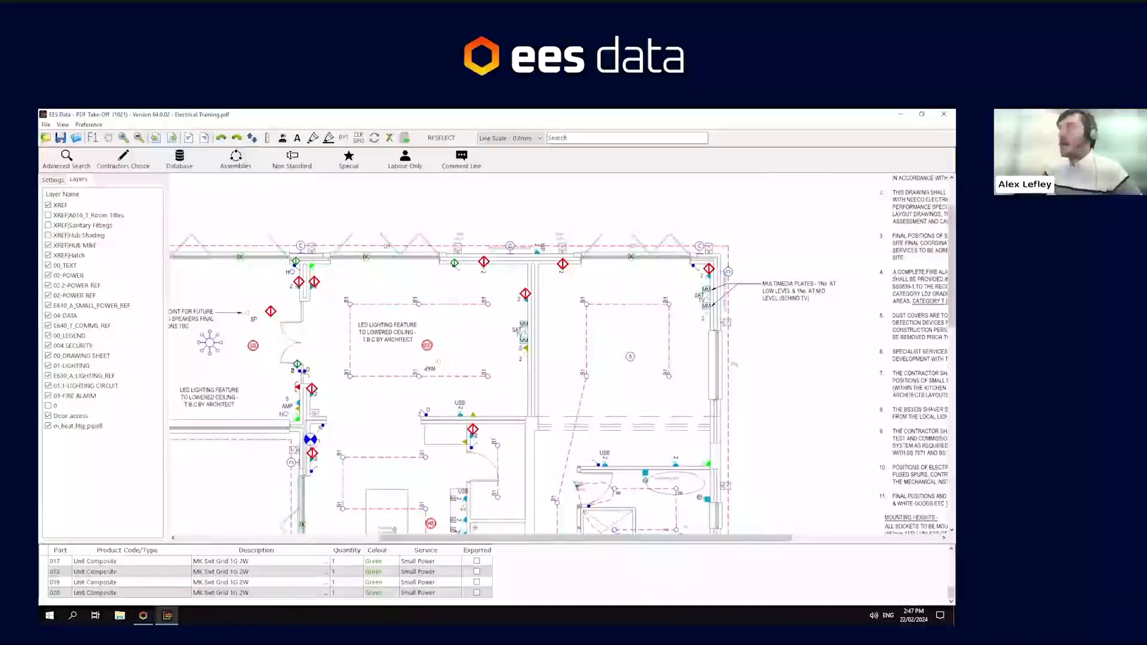
- Keep the service colour Green and set the service name to Cont
left_click(53, 180)
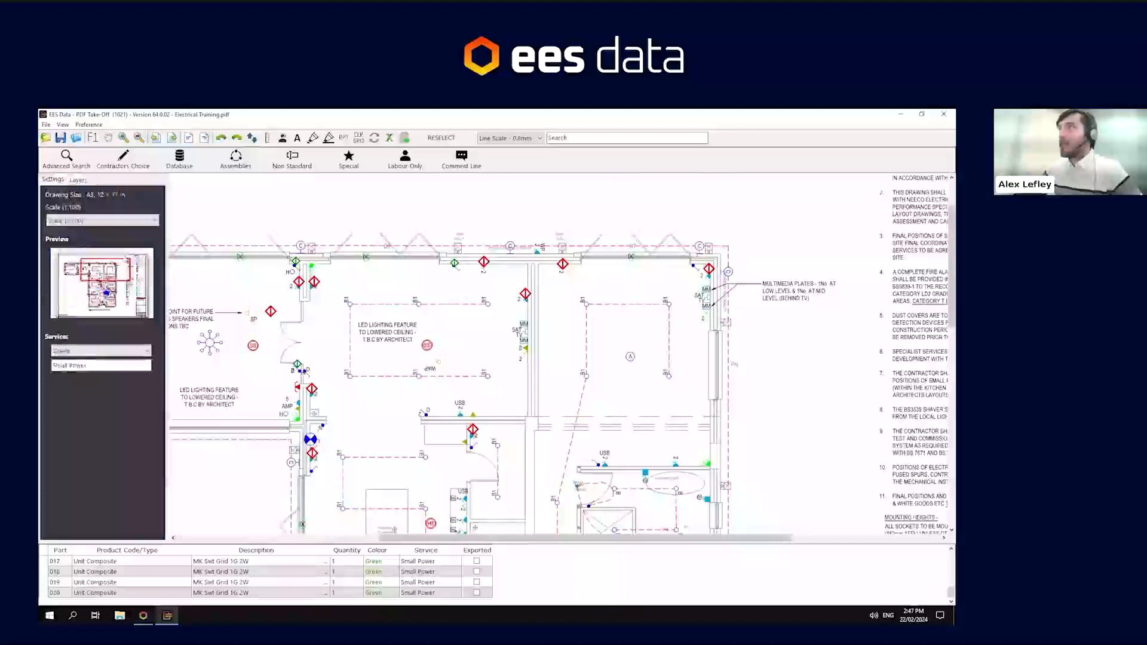
left_click(87, 351)
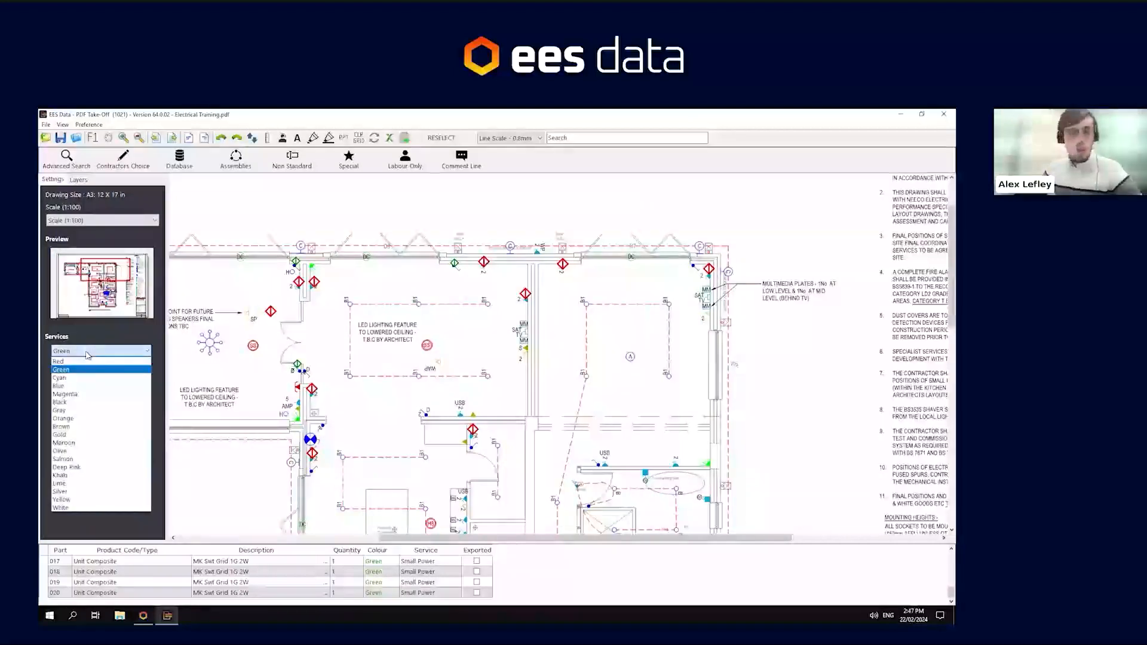
left_click(83, 370)
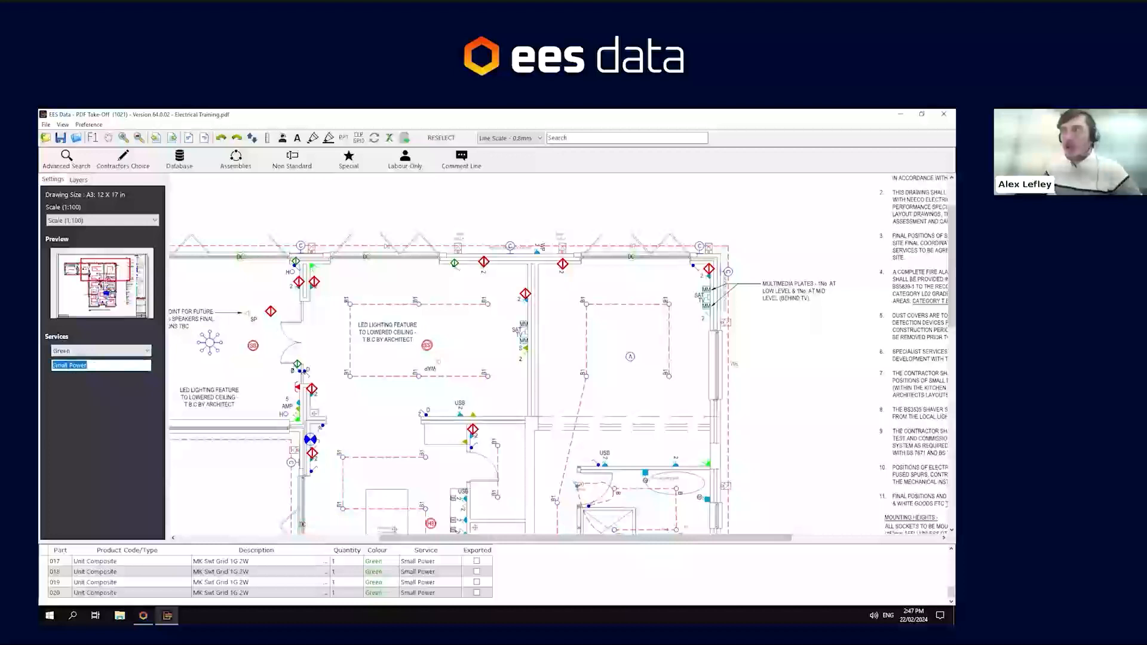
type("Cont")
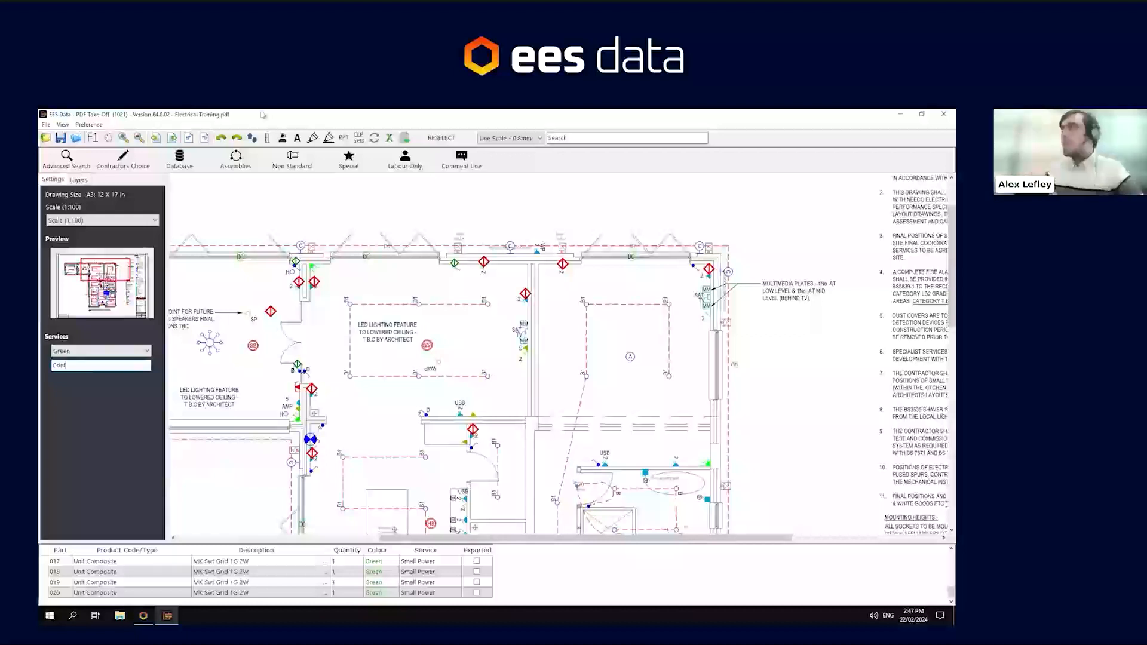
- Browse the Cable Management trunking assemblies, view the double compartment one, and choose MK Pinnacle Sngl Com Trunking
left_click(241, 165)
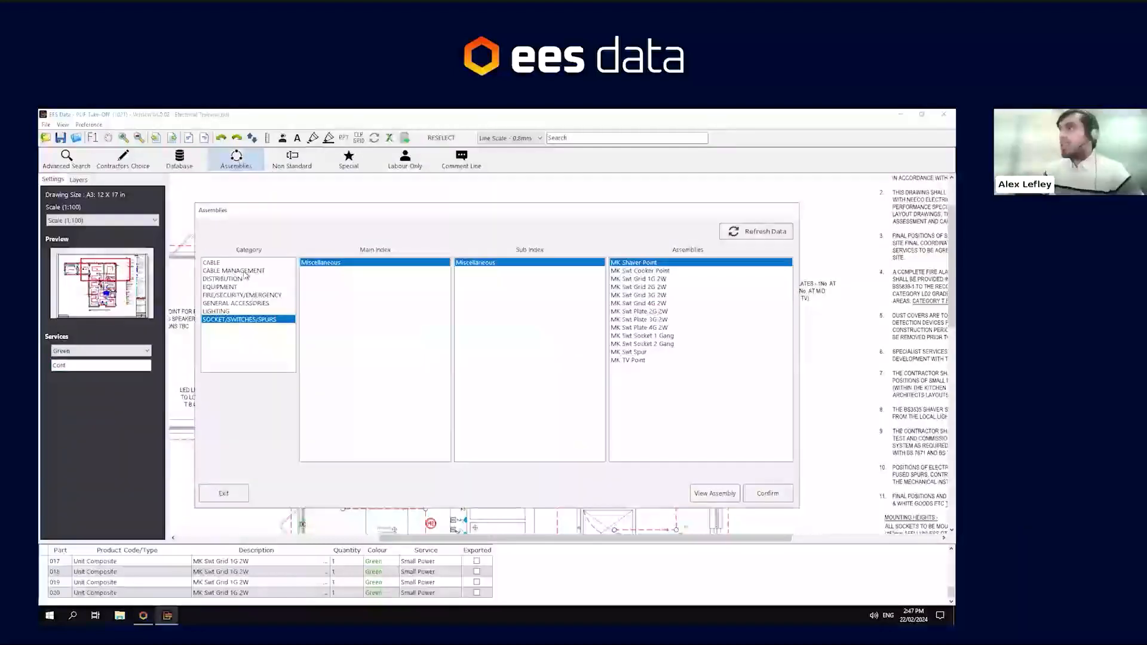
left_click(244, 272)
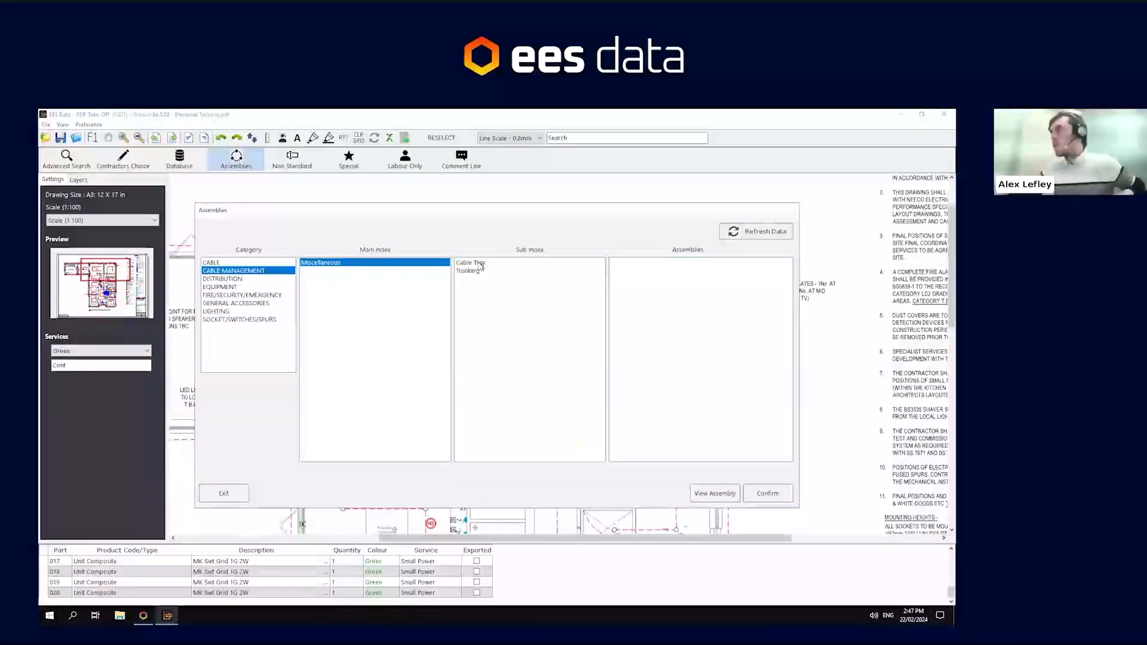
left_click(472, 272)
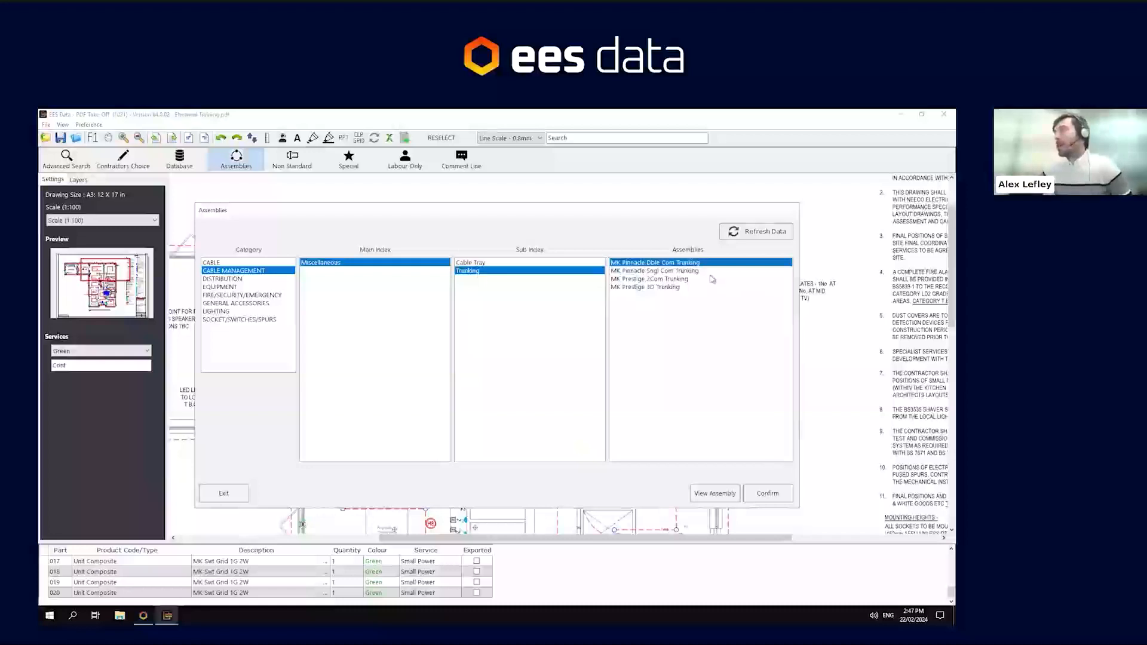
left_click(714, 493)
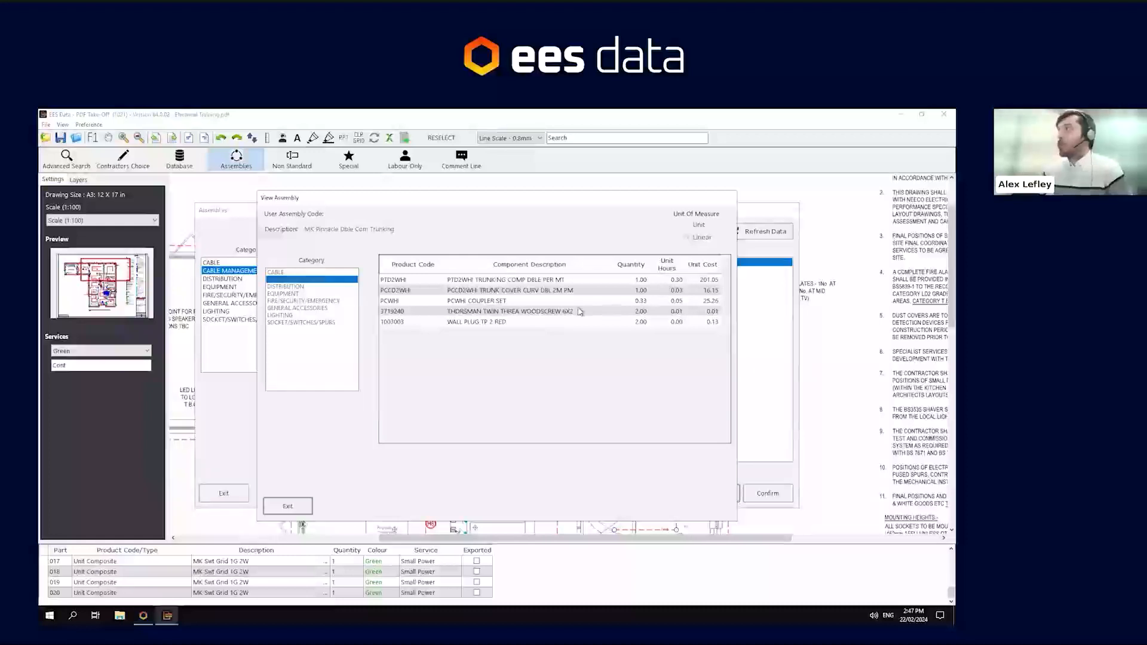
left_click(293, 506)
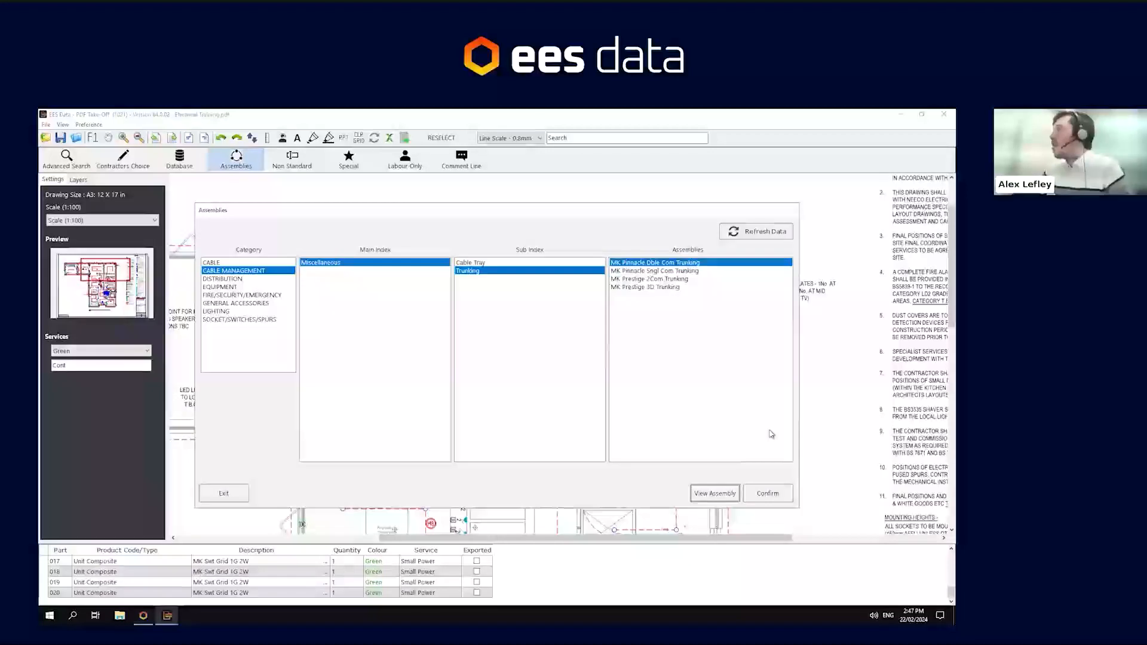
left_click(656, 273)
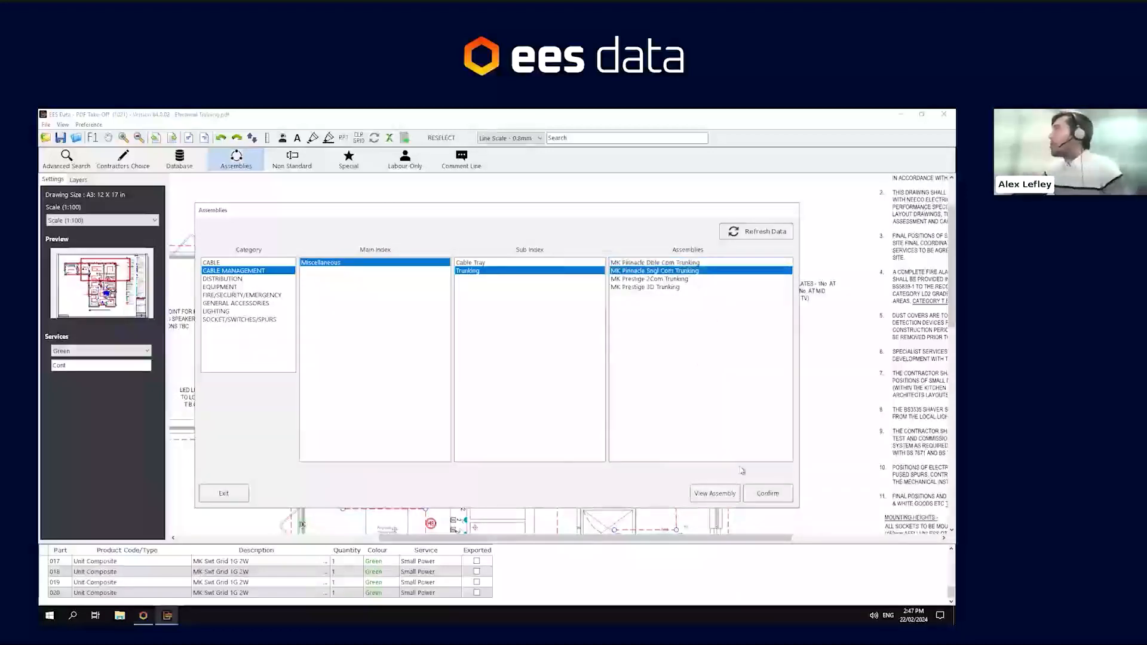
left_click(768, 494)
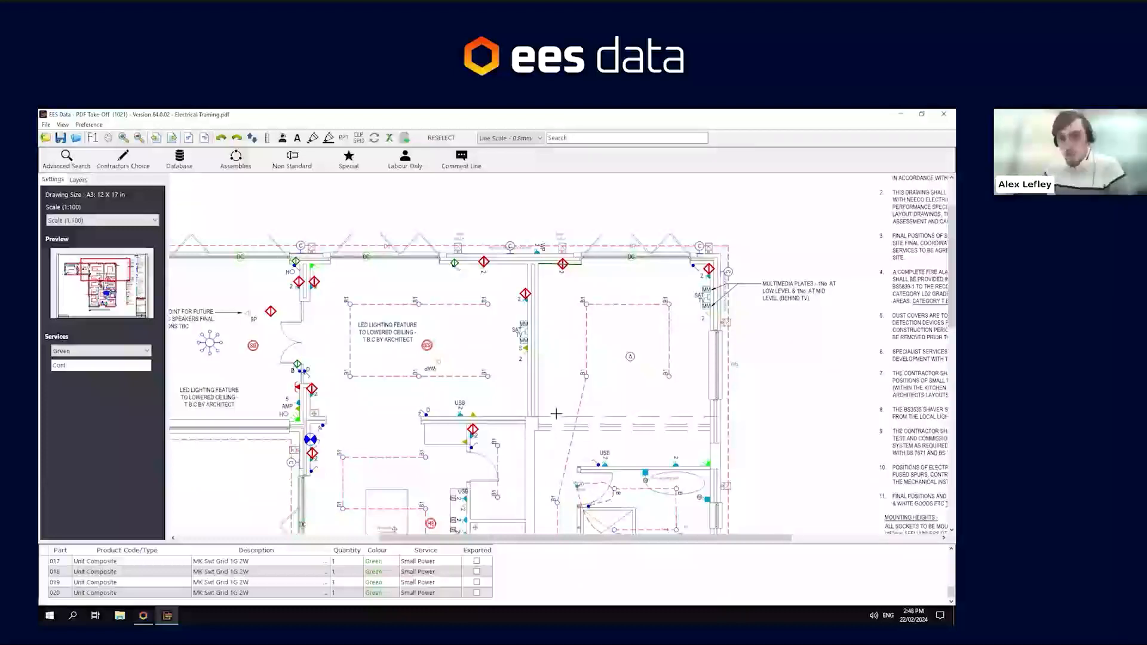
- Draw a trunking run along the vertical corridor wall with the single compartment trunking assembly
left_click_drag(555, 415, 576, 270)
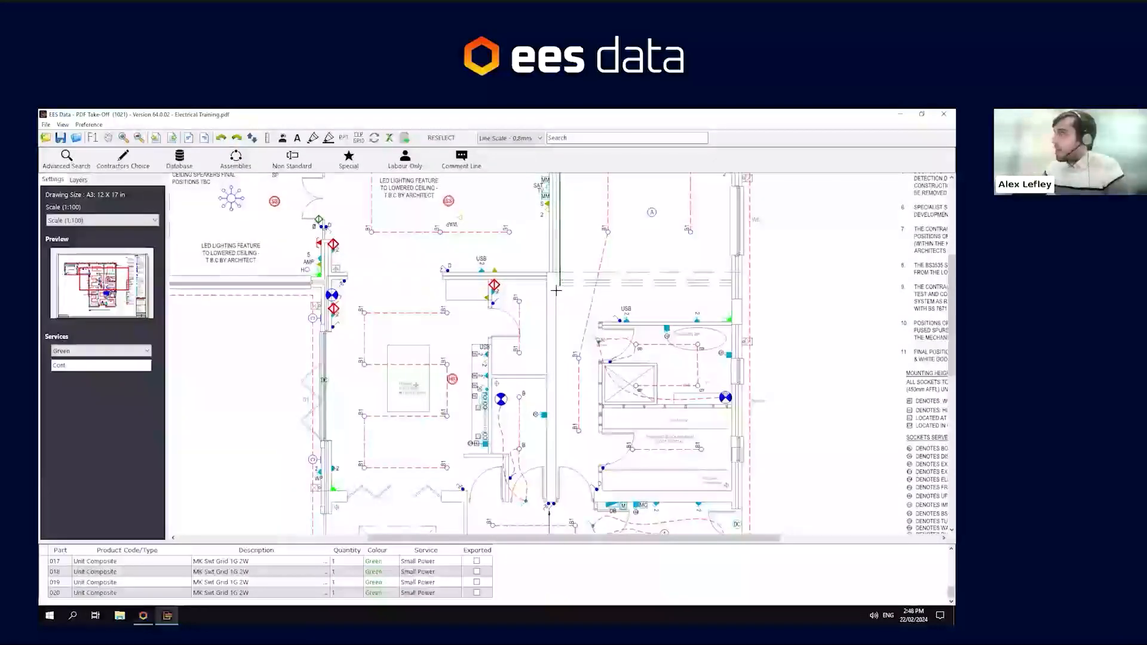
left_click(555, 285)
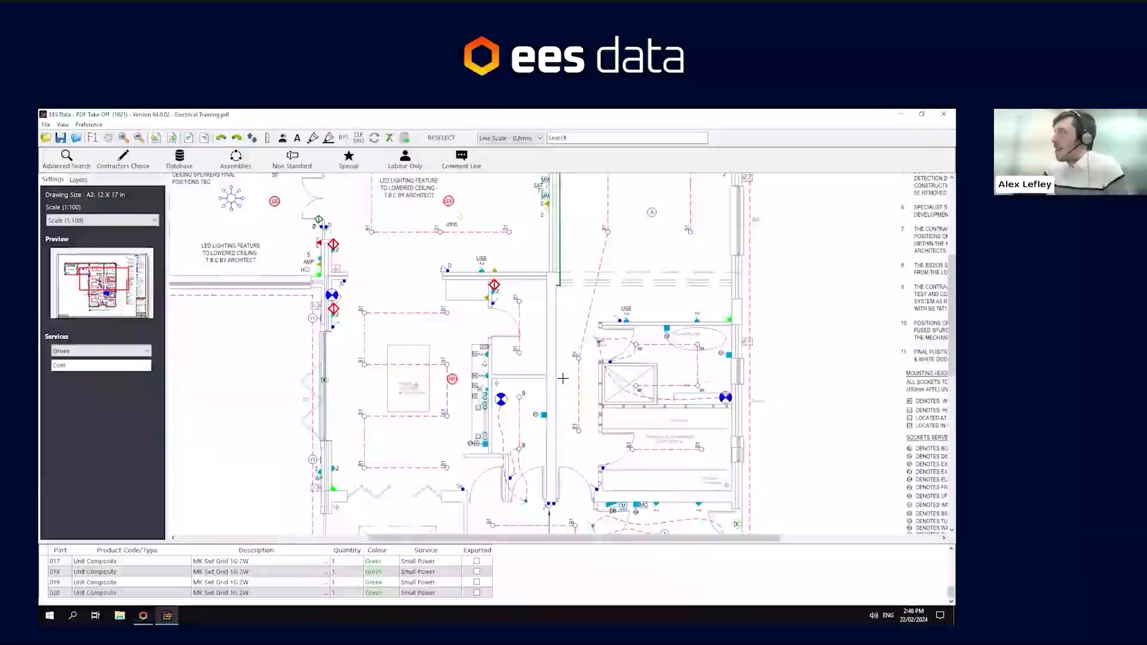
scroll(562, 419, "down", 2)
left_click(557, 467)
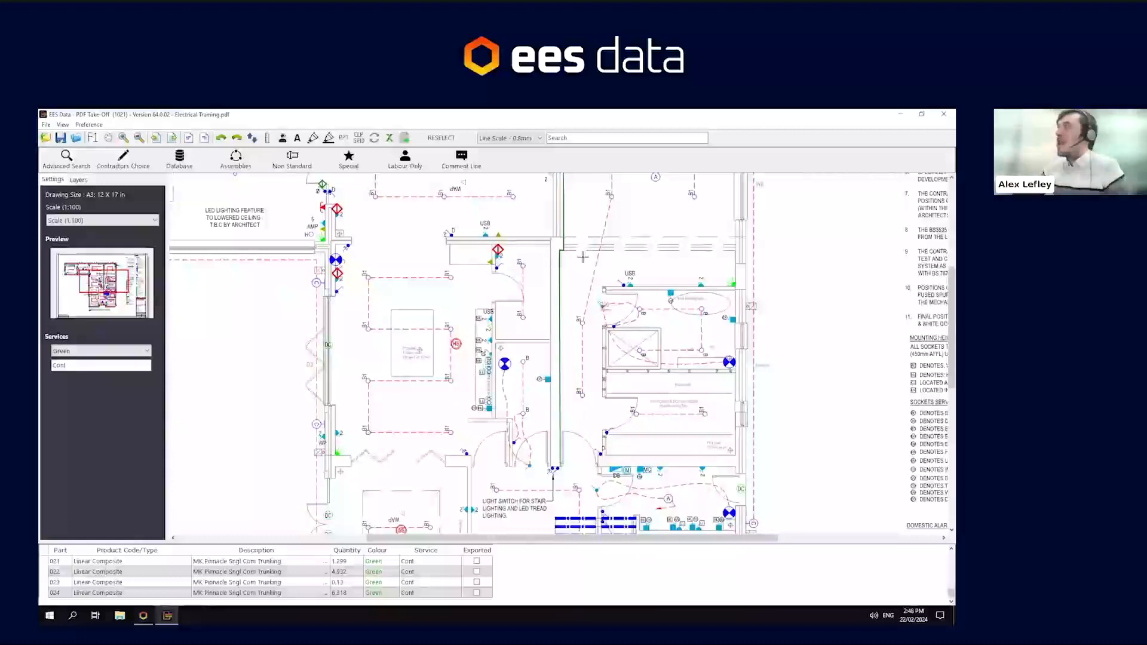
scroll(576, 252, "up", 3)
left_click(177, 158)
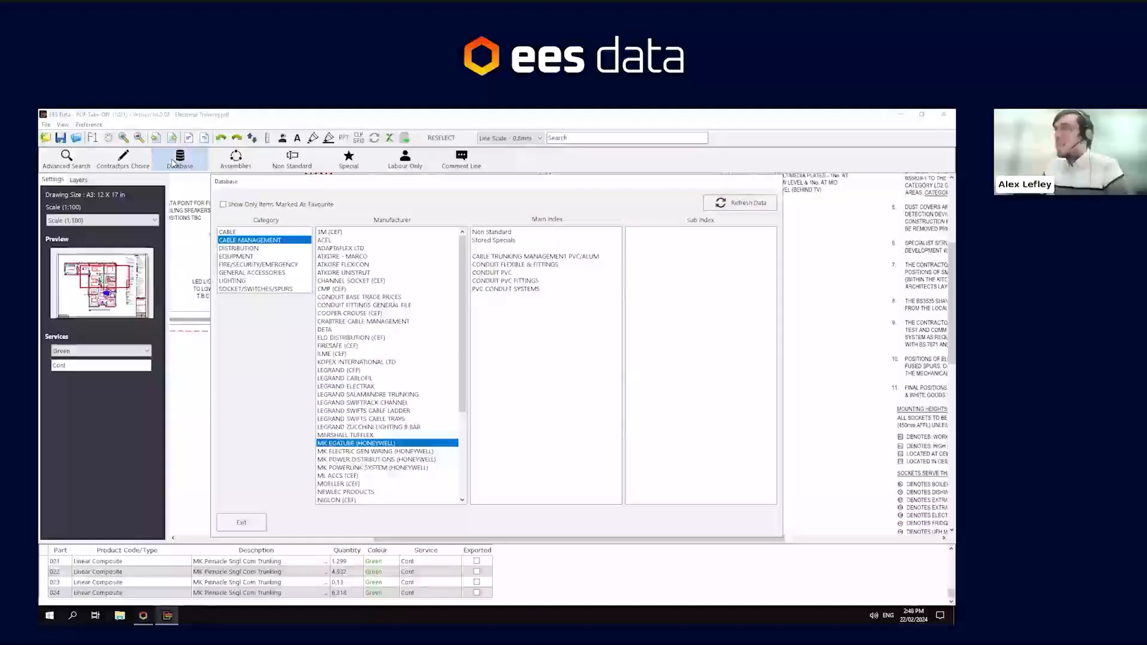
left_click(241, 522)
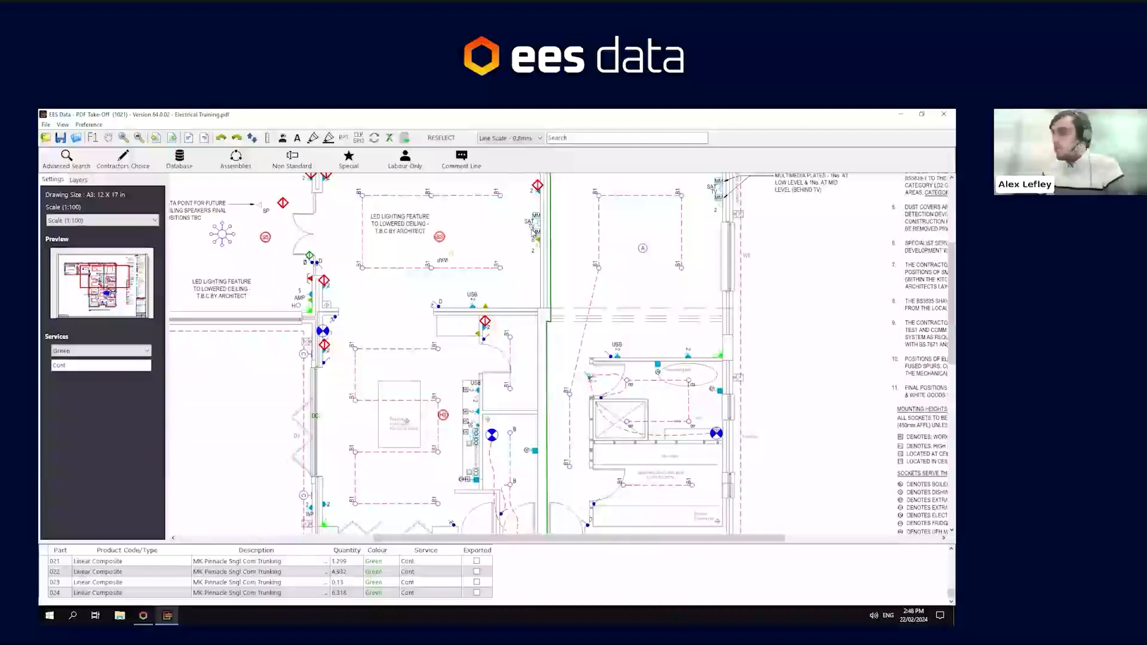
- Switch to the estimating job and select the First Floor 1 section under Small Power
left_click_drag(437, 211, 523, 333)
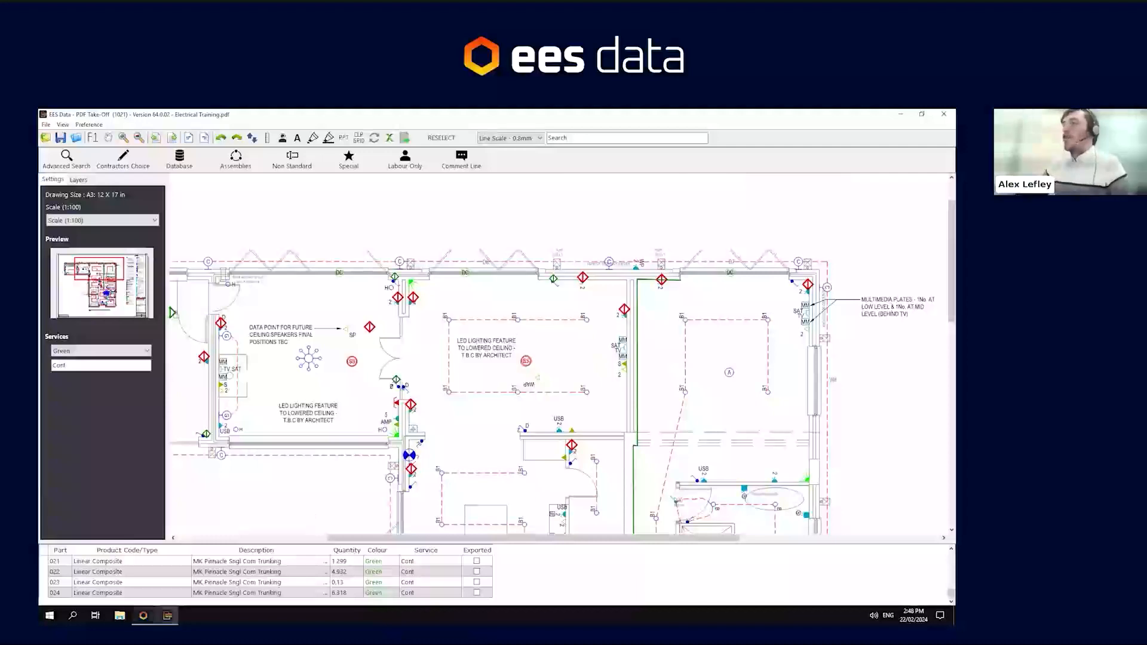
left_click(143, 616)
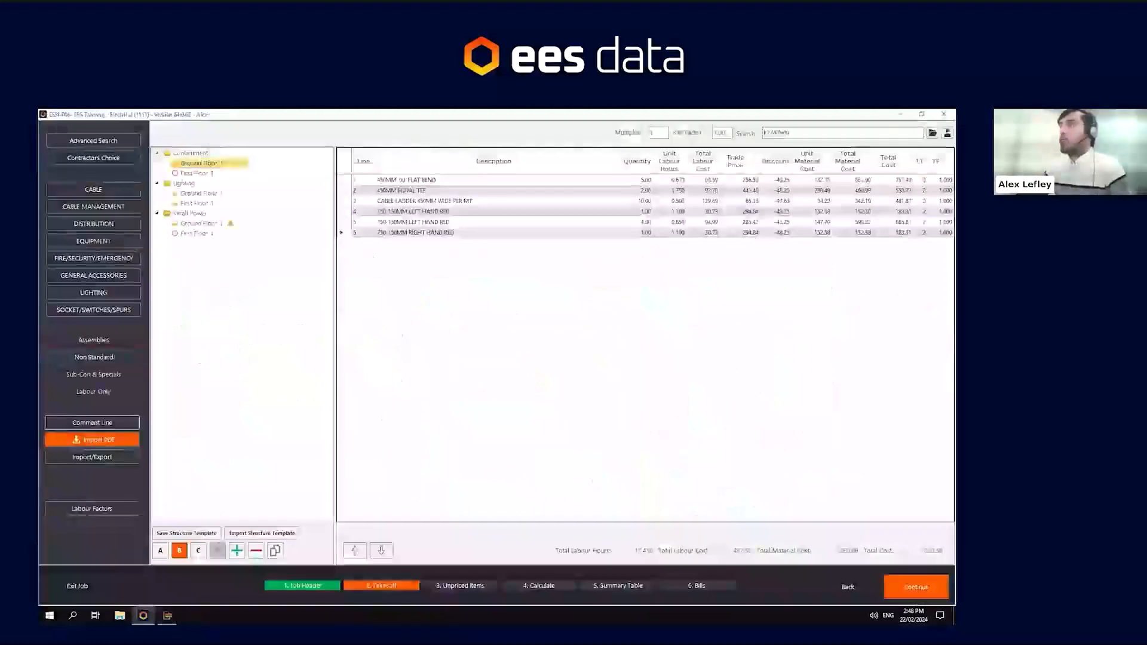
left_click(200, 173)
left_click(197, 234)
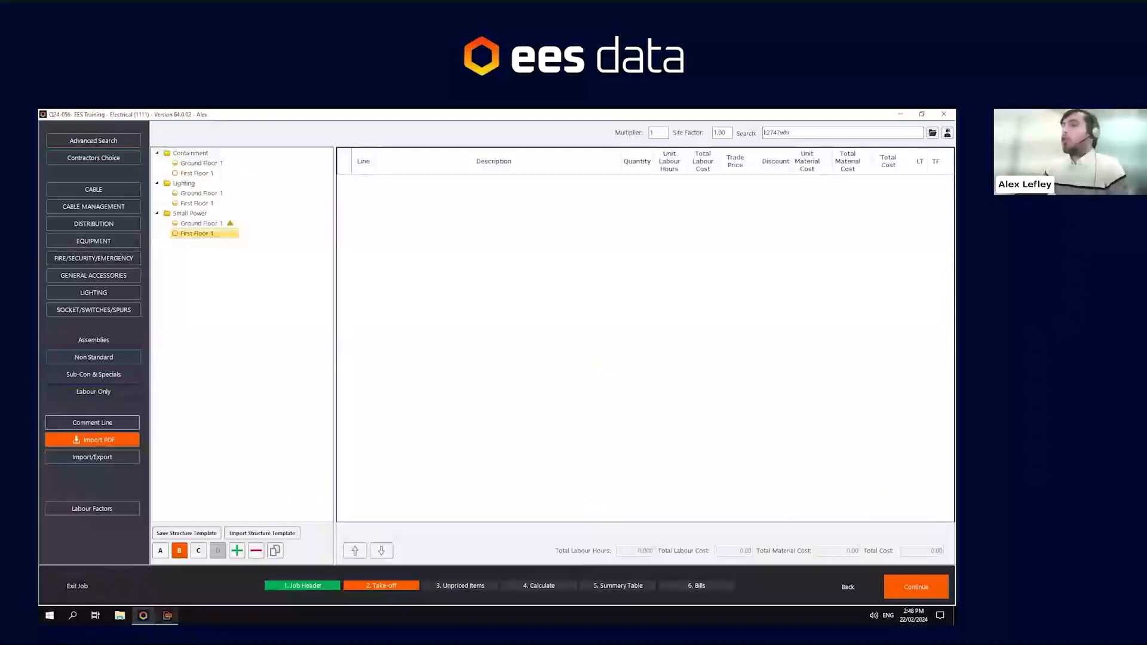
- Return to the take-off, export the marked items to the EES Training job, and switch back to the estimate
mouse_move(167, 615)
left_click(167, 576)
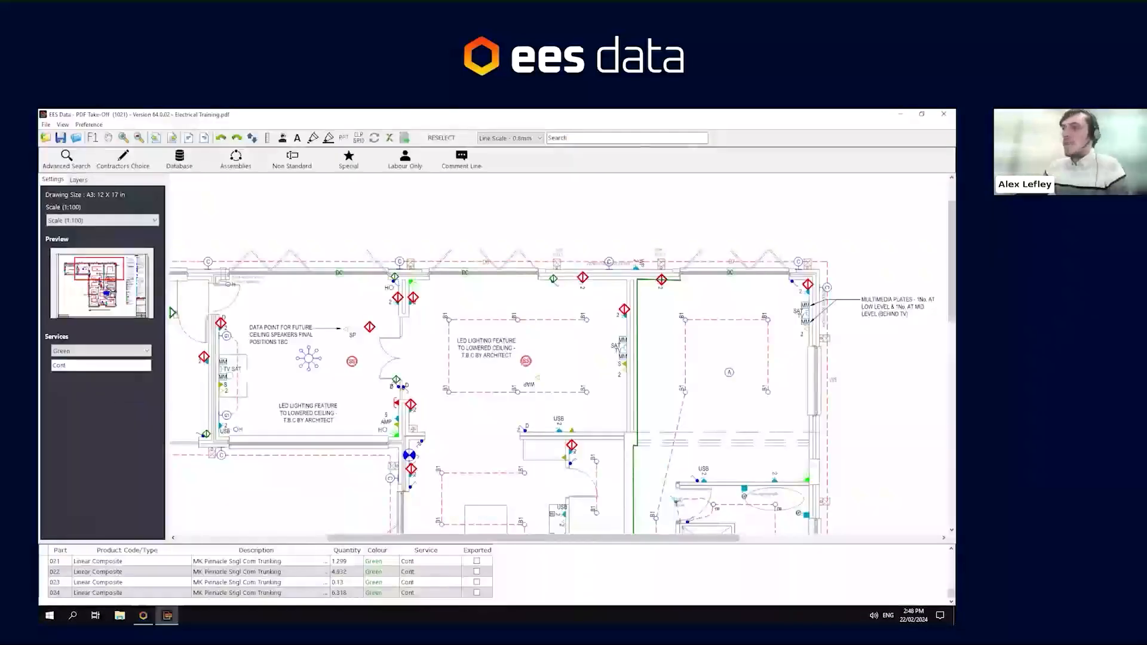
left_click(161, 564)
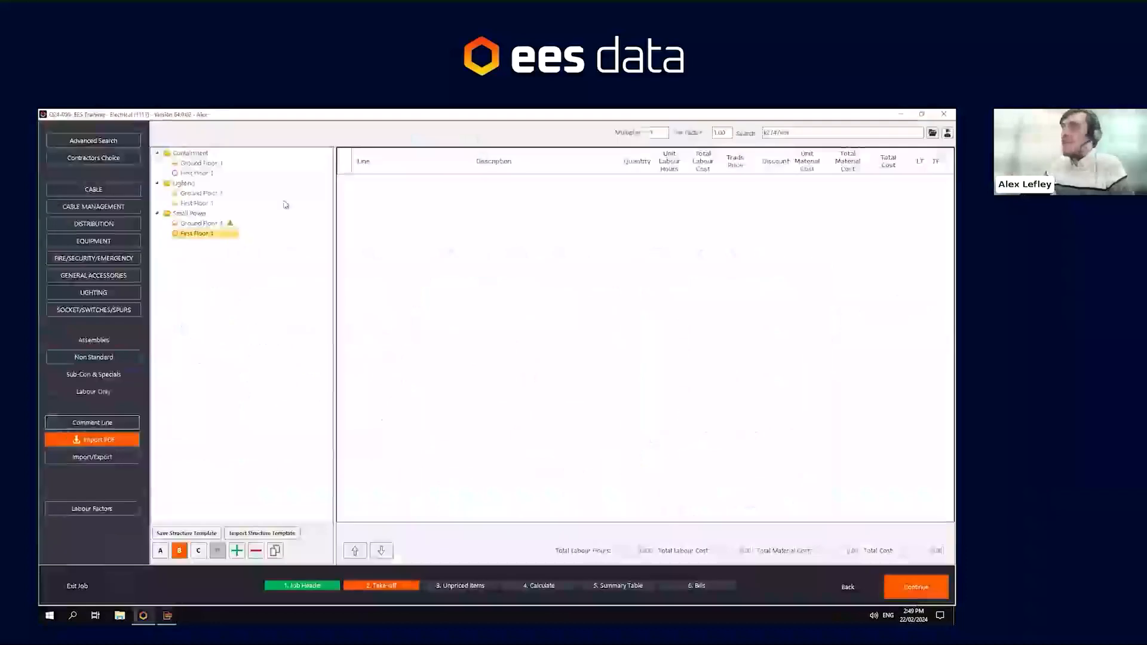
left_click(169, 615)
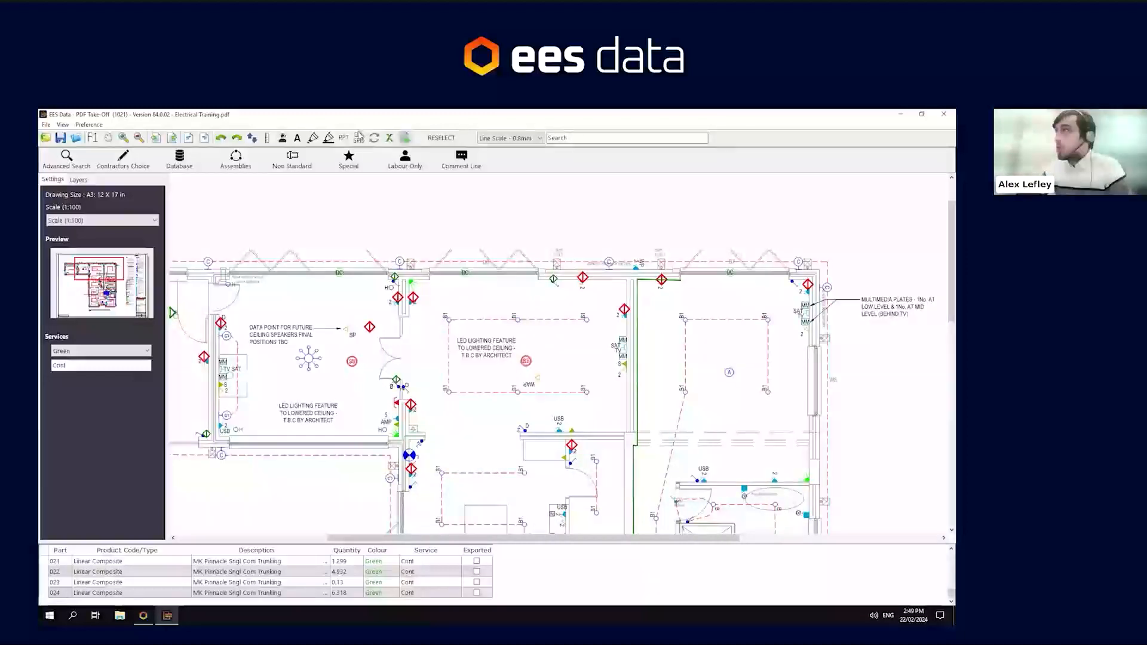
left_click(402, 139)
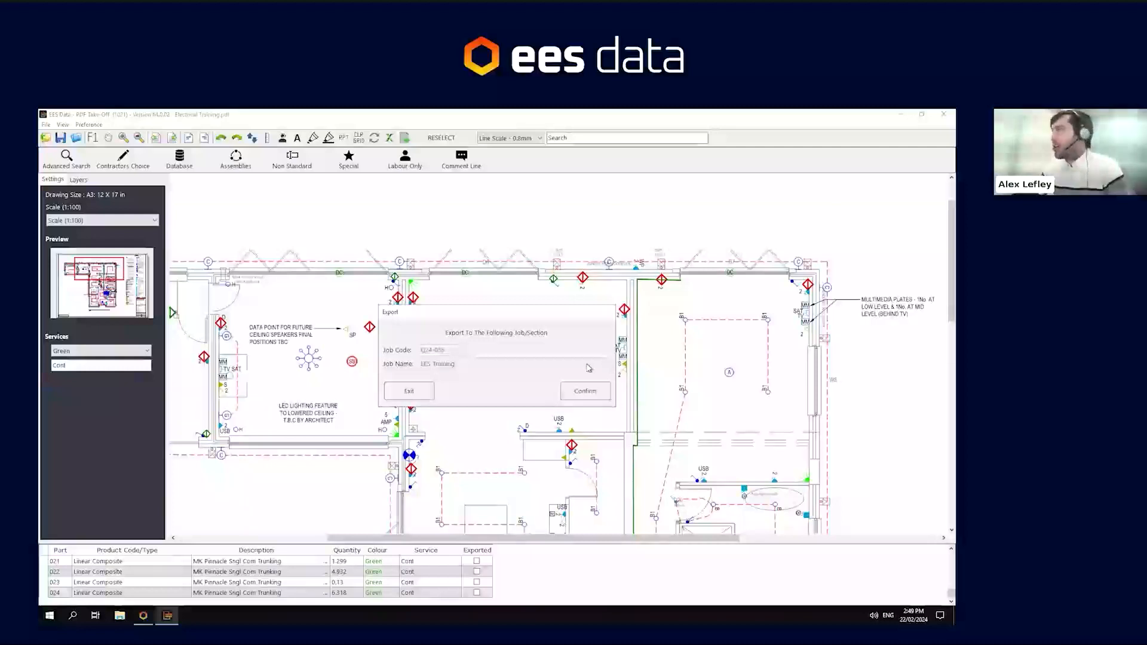
left_click(591, 399)
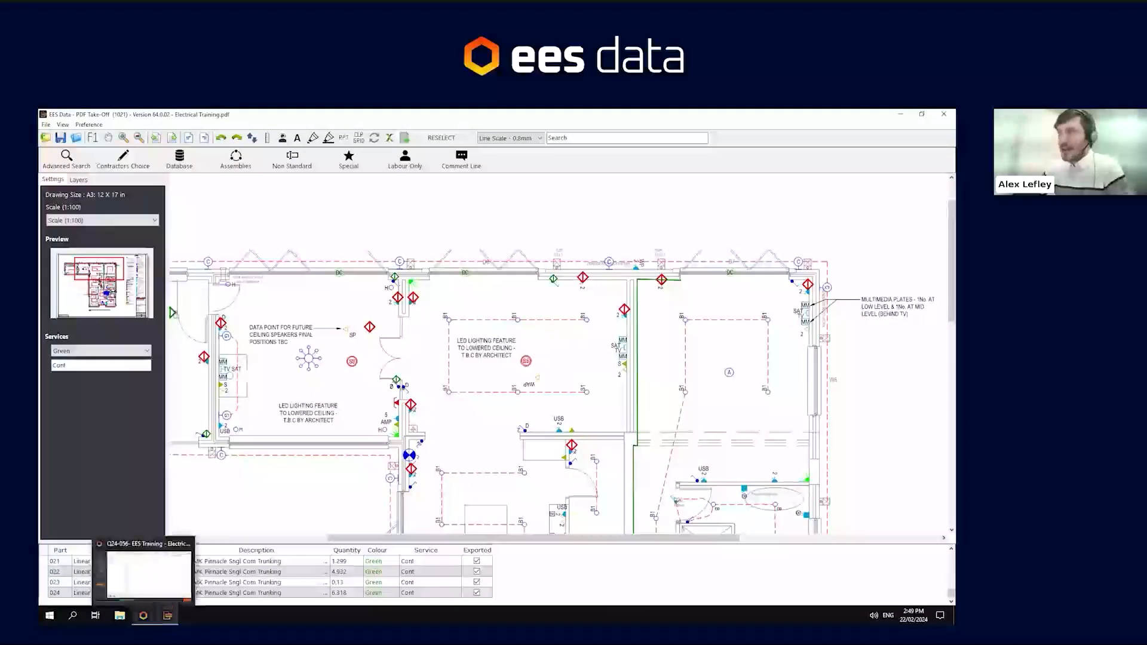
left_click(165, 580)
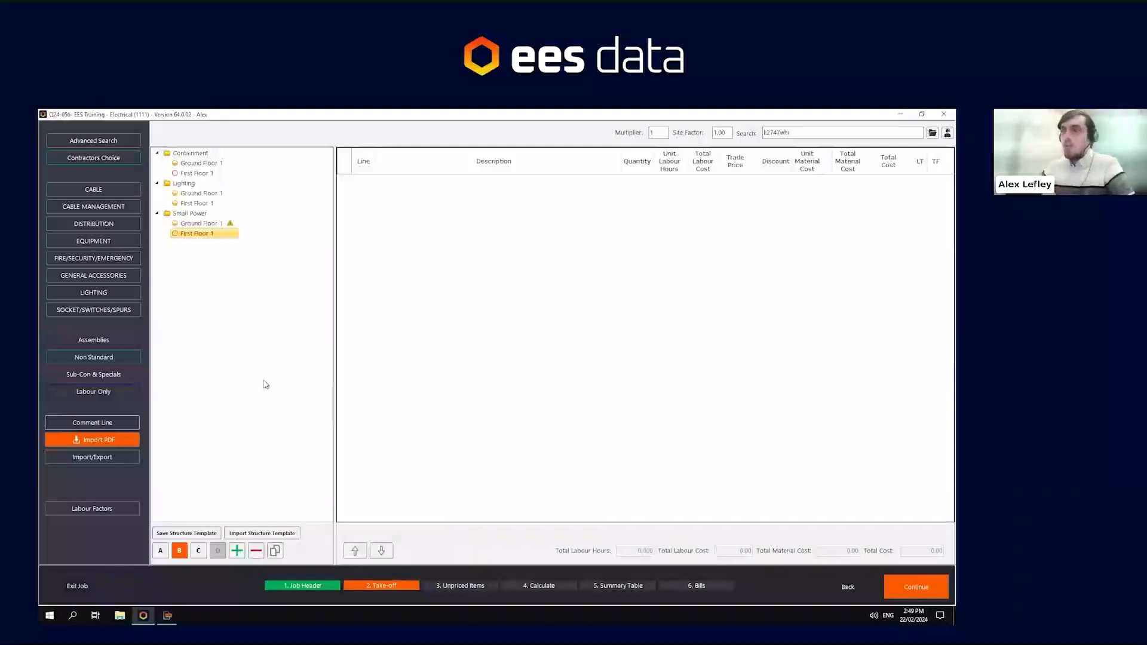
- Import both Small Power services from the PDF take-off into the Small Power First Floor 1 section
left_click(73, 437)
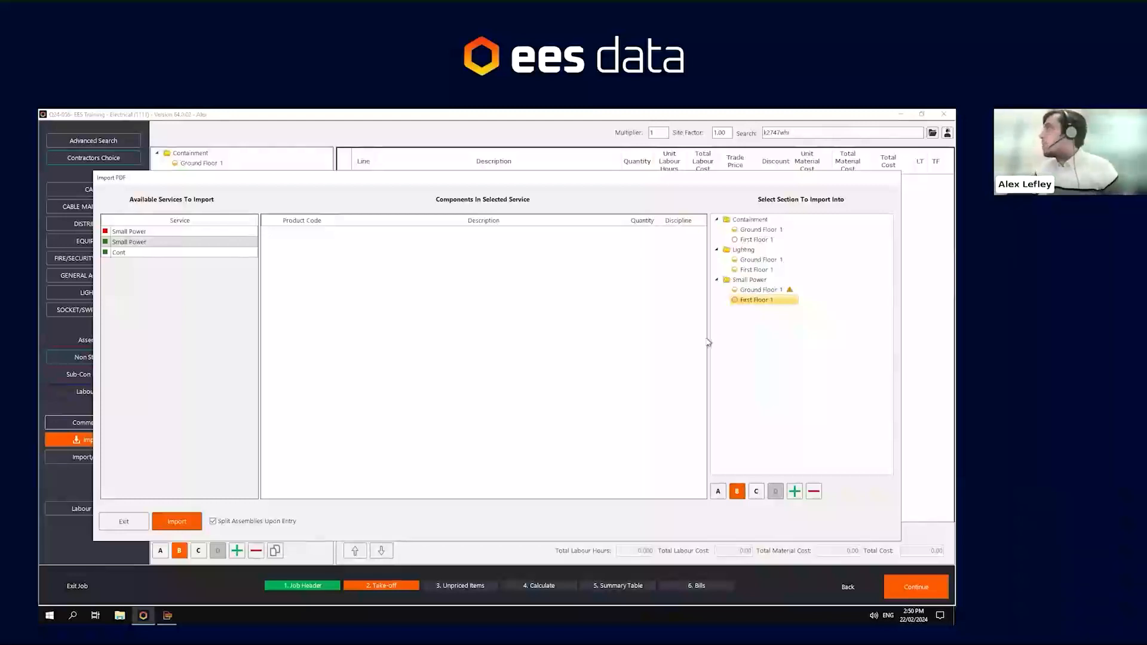
left_click(156, 233)
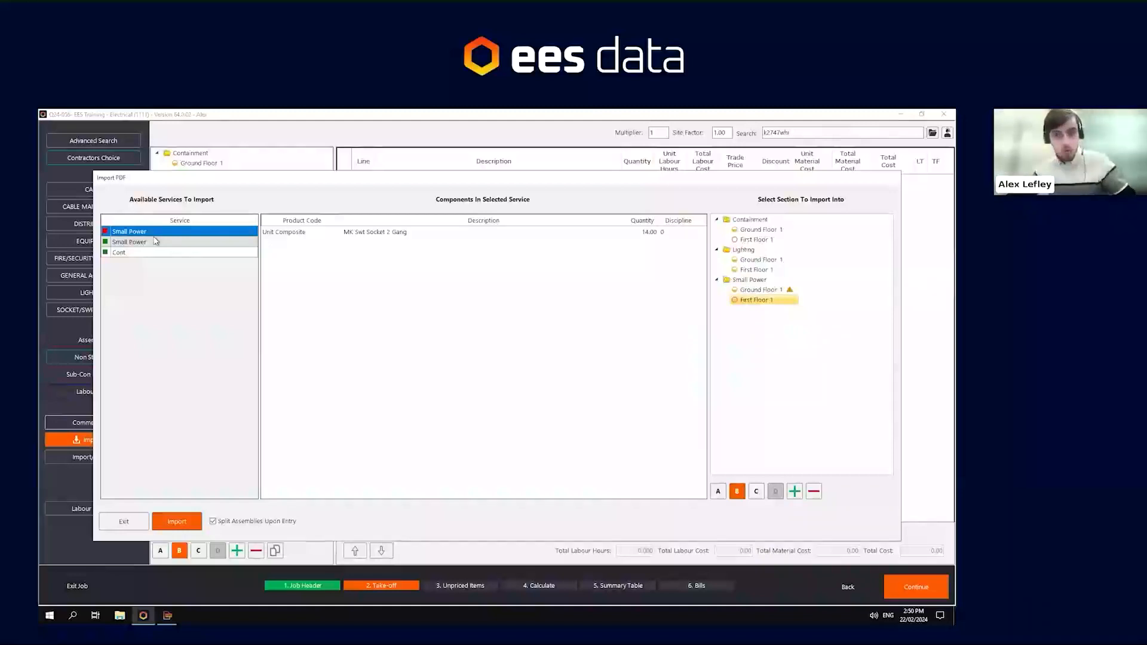
left_click(148, 244, "ctrl")
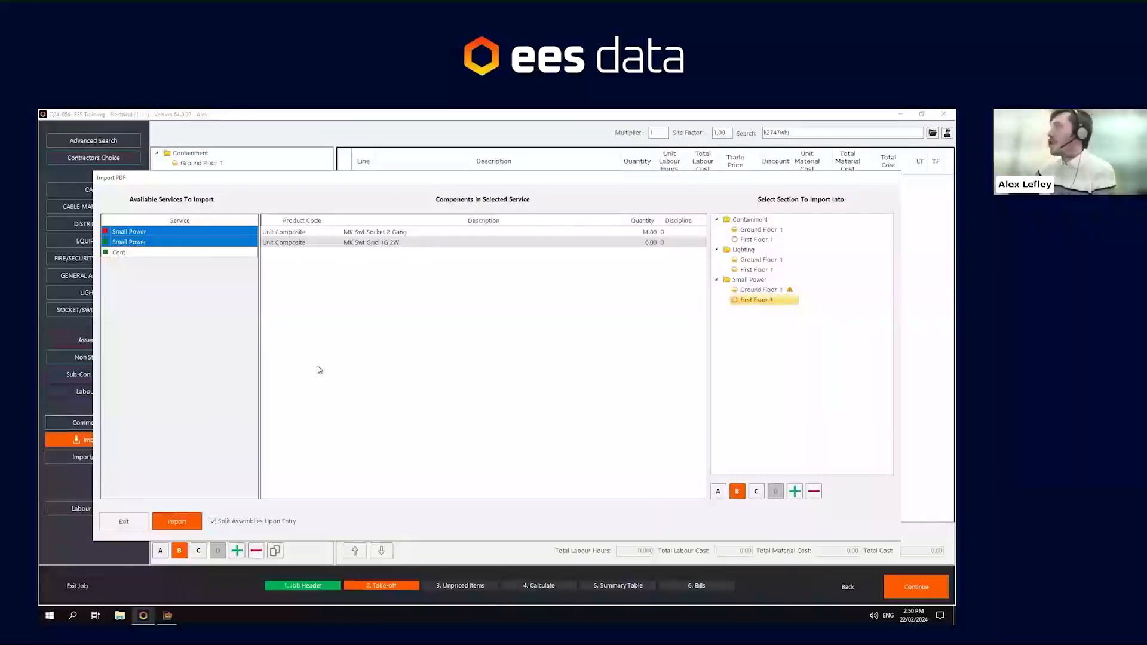
left_click(168, 521)
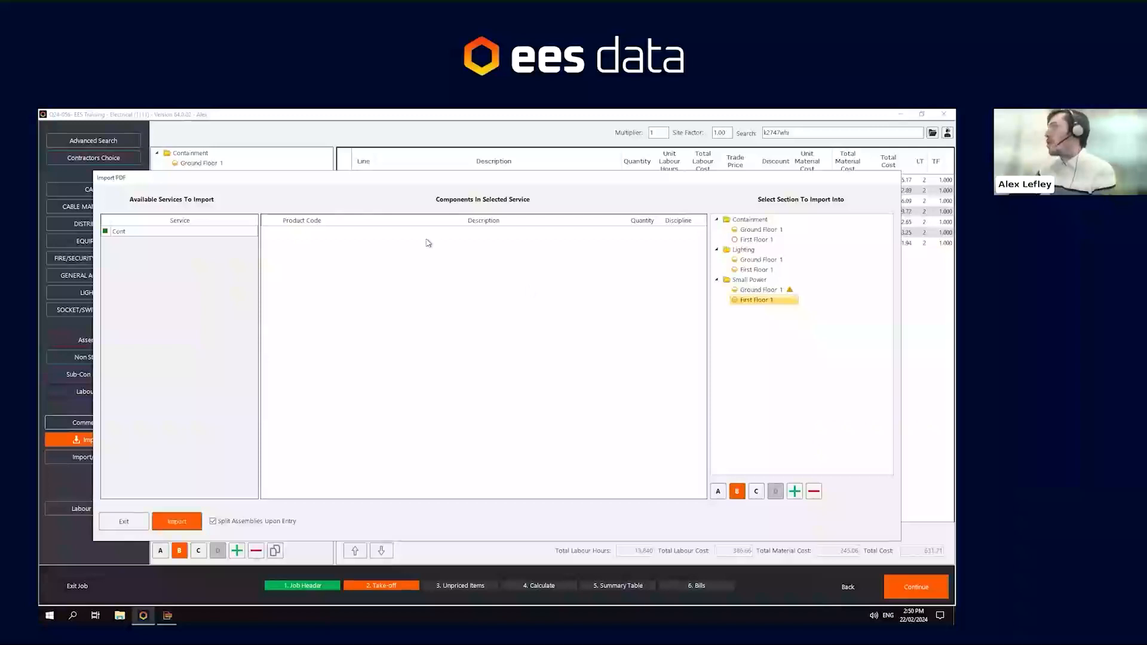
- Import the Cont trunking service into the Containment First Floor 1 section and close the import dialog
left_click(119, 233)
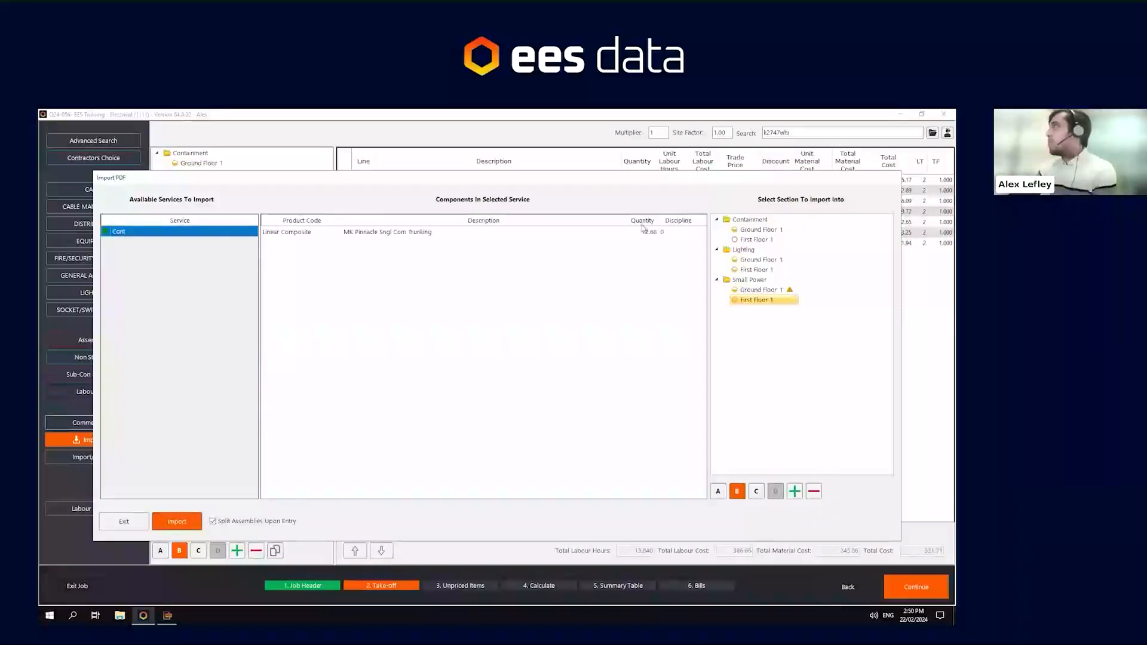
left_click(747, 240)
left_click(185, 526)
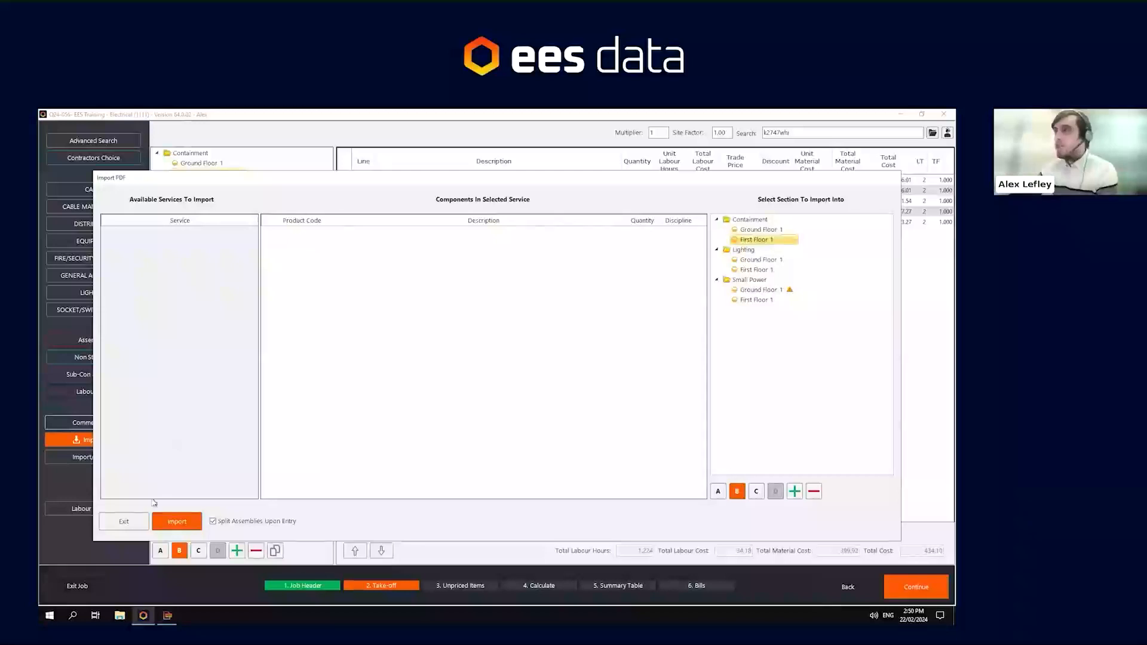
left_click(123, 522)
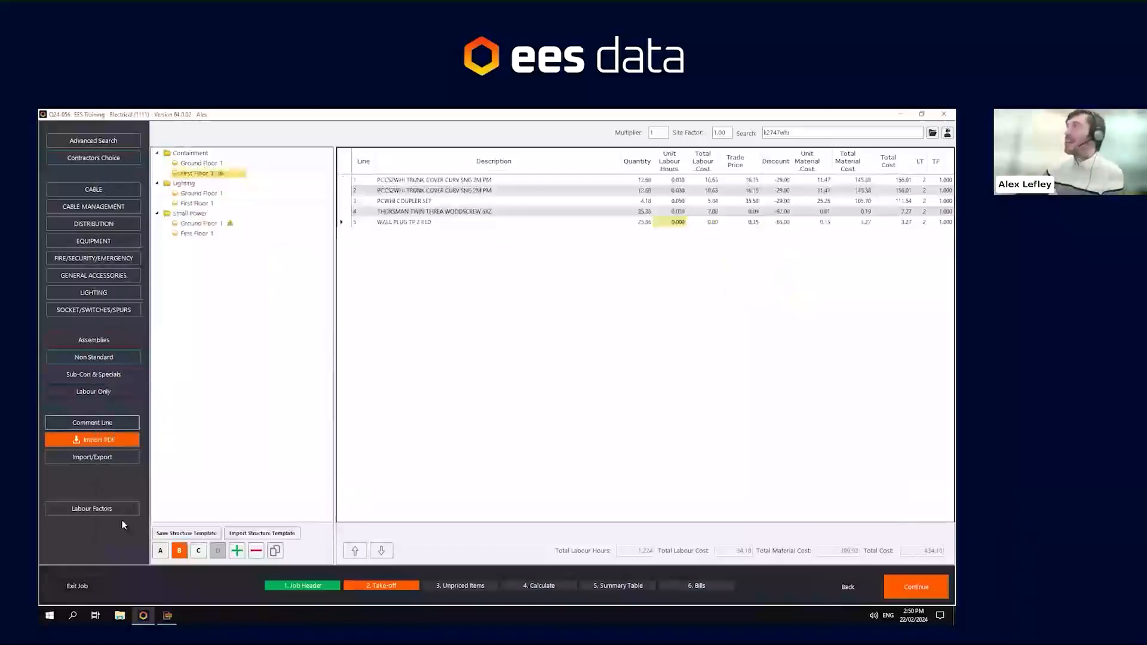
- Review the imported trunking lines in Containment First Floor 1 and then the Small Power First Floor 1 lines
left_click(445, 182)
left_click_drag(445, 204, 447, 227)
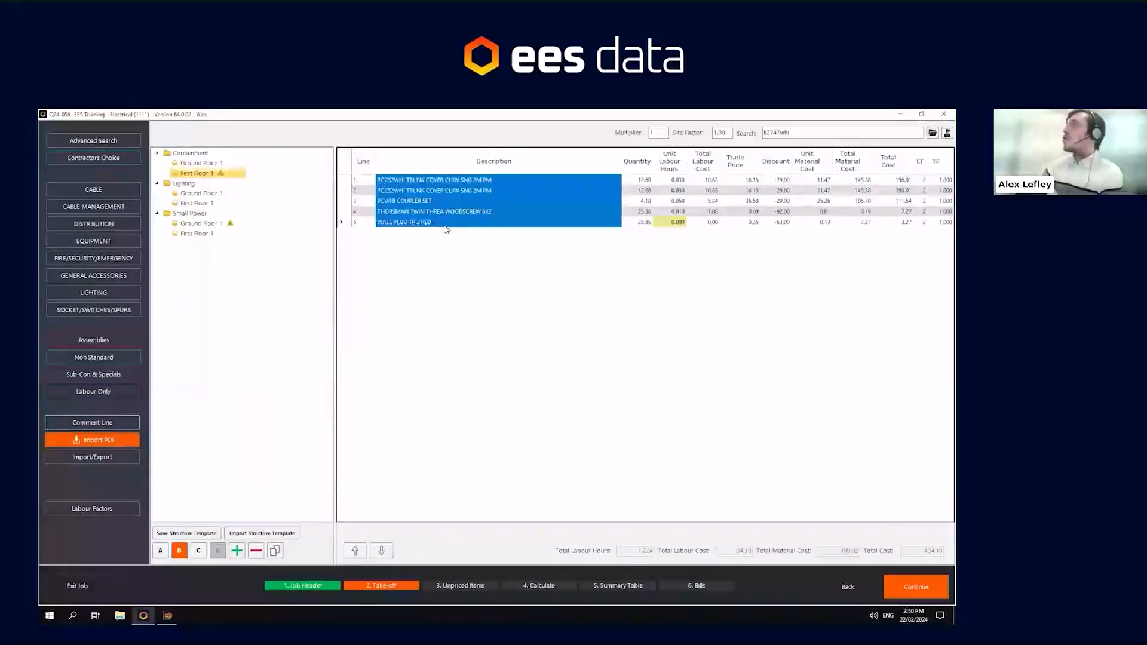
left_click(193, 234)
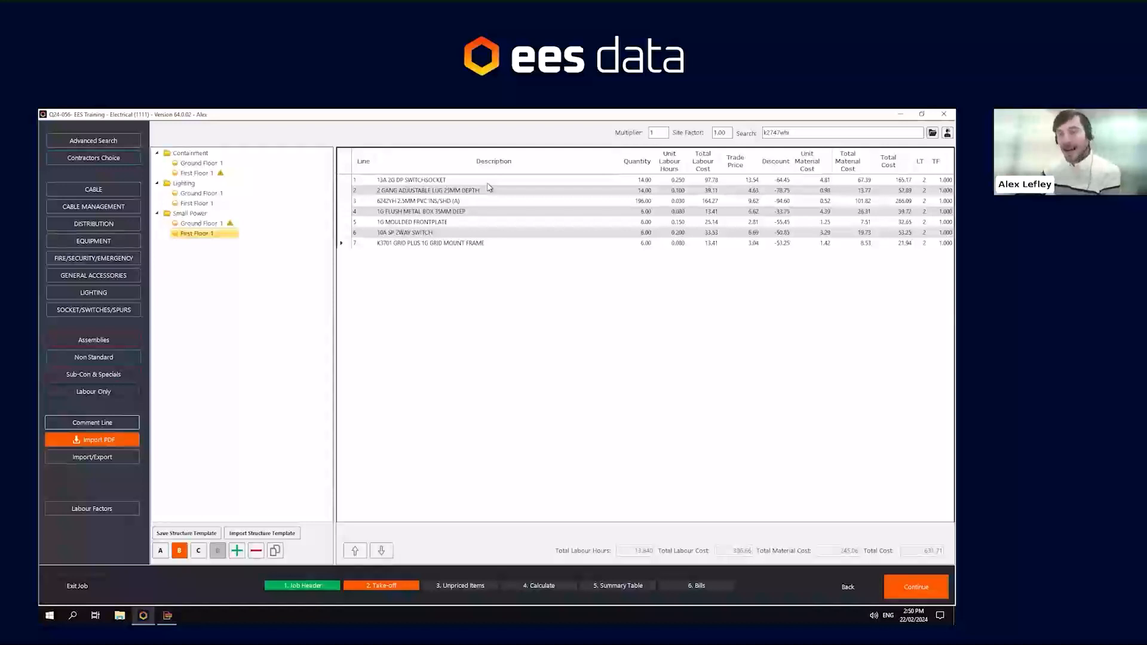
- Switch to the PDF take-off and save the drawing as 'Electrical Training - EES'
mouse_move(168, 615)
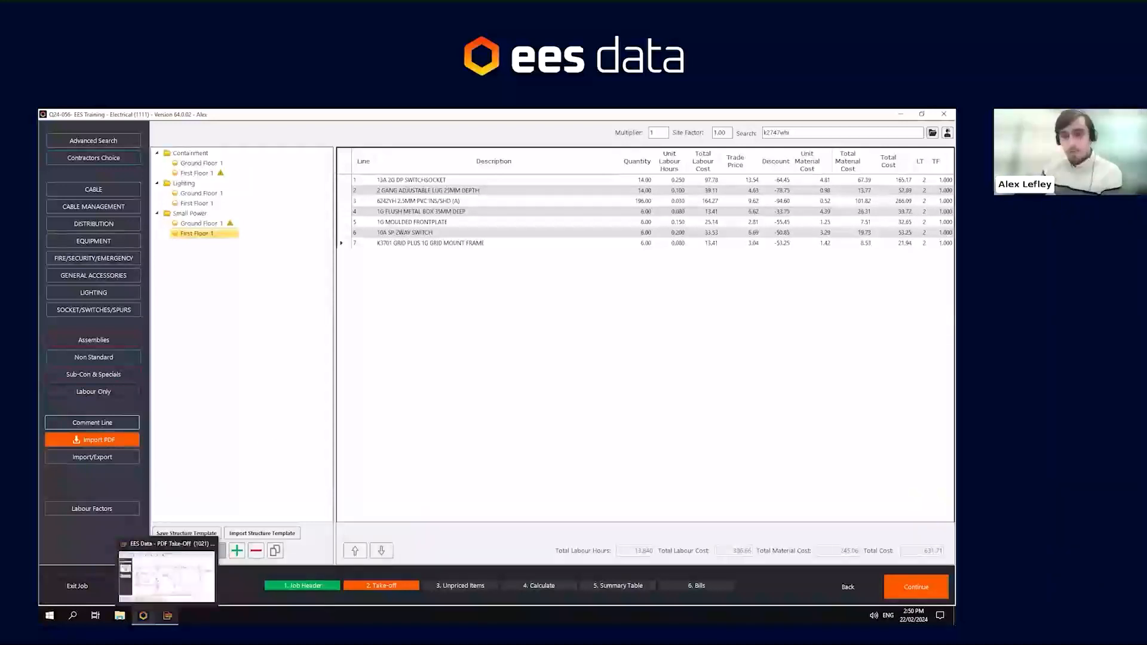
left_click(167, 574)
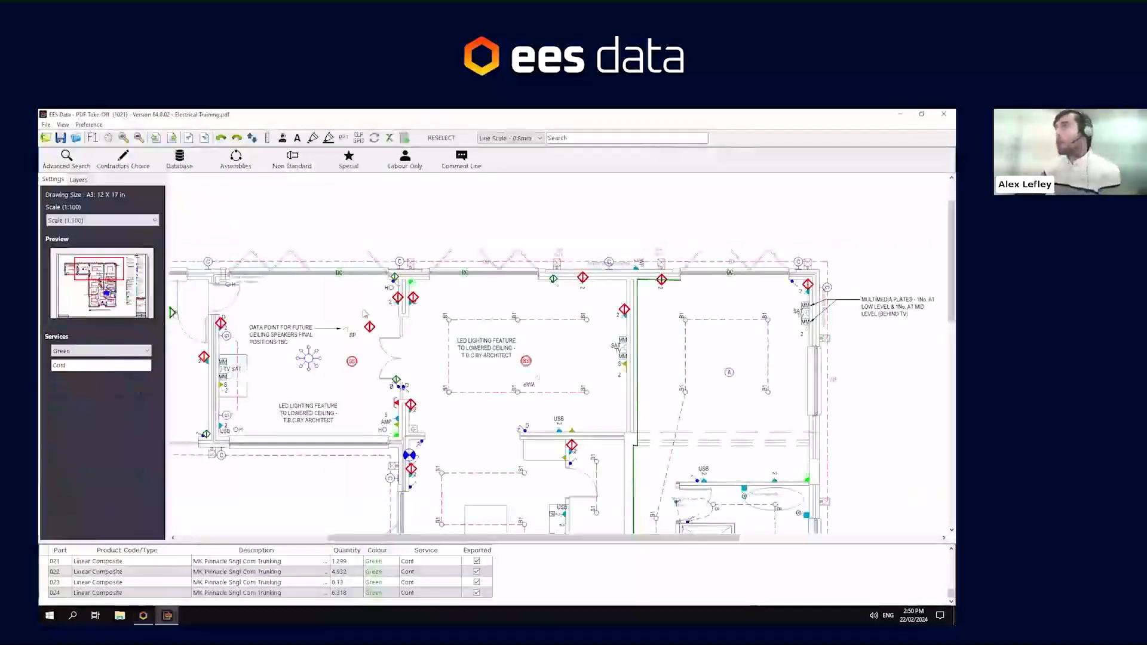
left_click(62, 139)
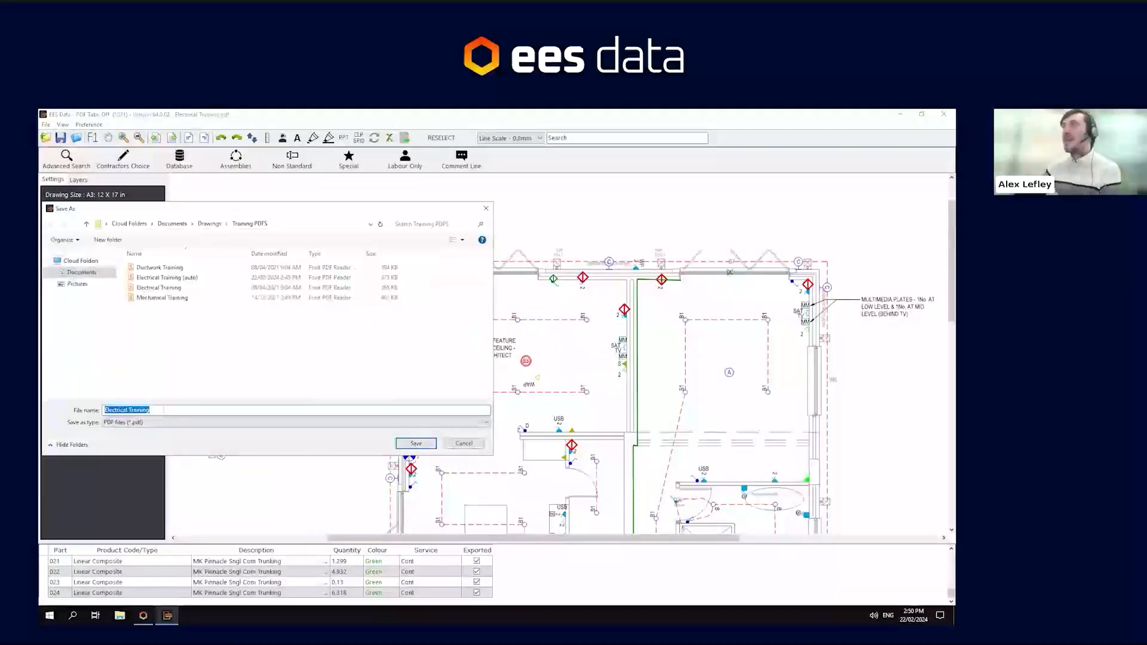
left_click(161, 410)
type("-")
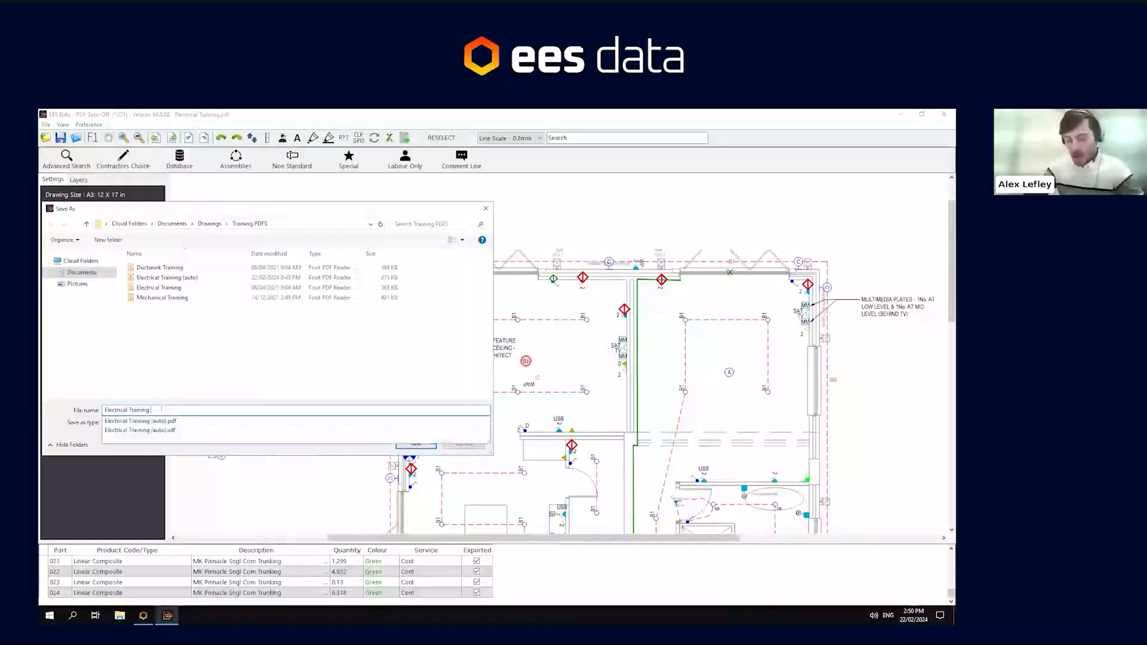
type(" EES")
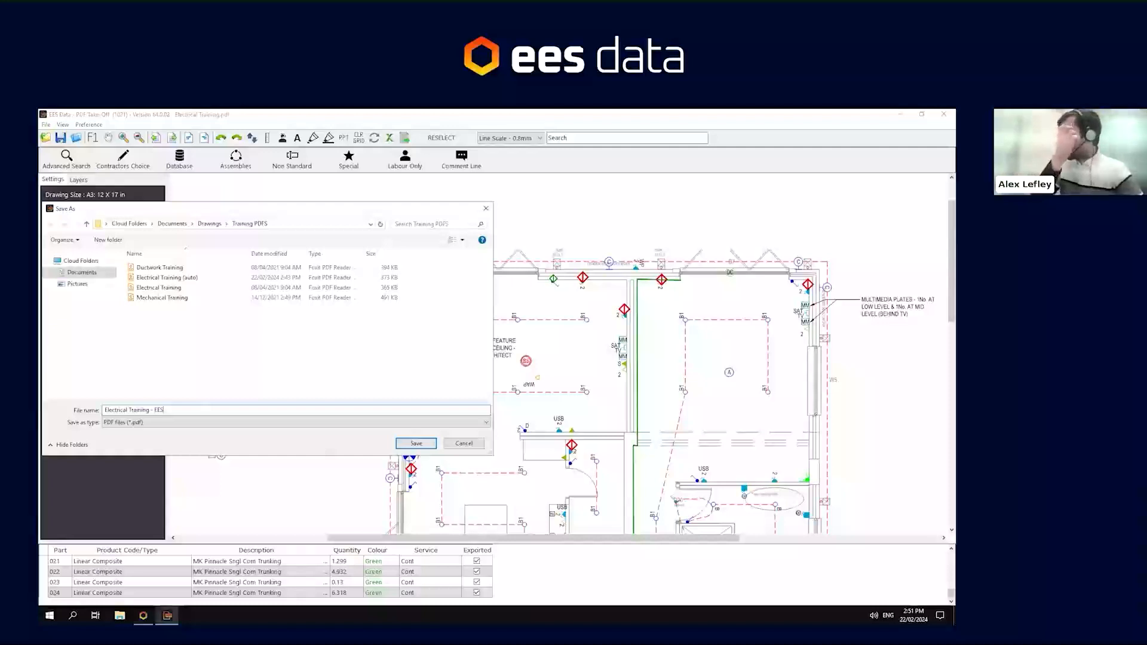
key("Return")
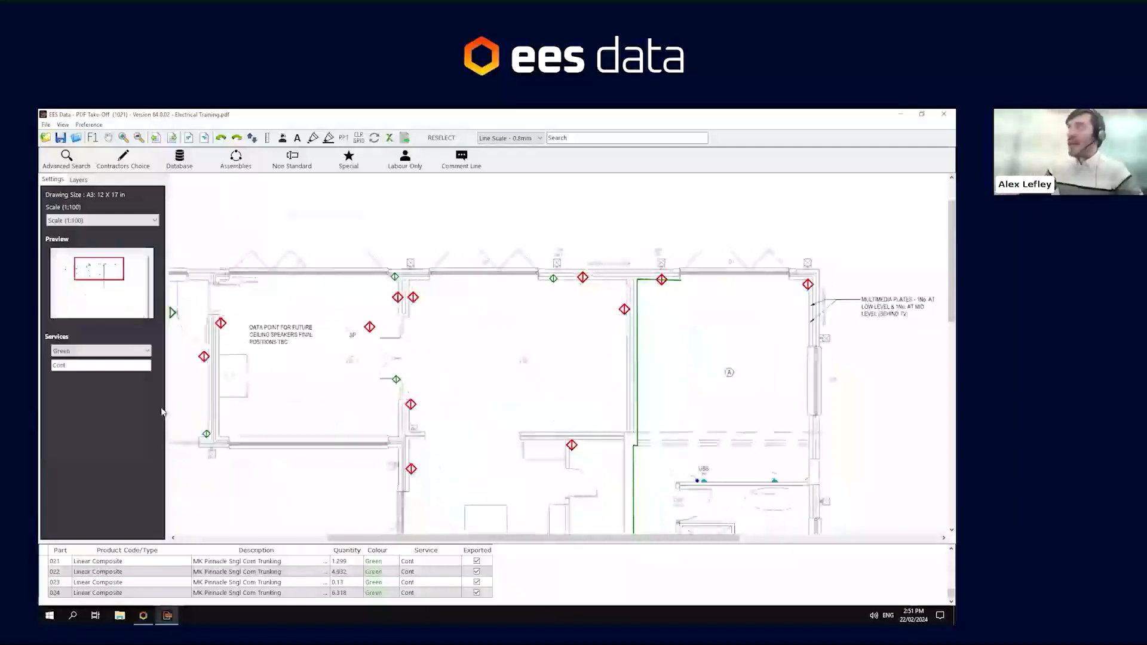
- Close the current drawing and open the Mechanical Training PDF in the take-off
left_click(45, 139)
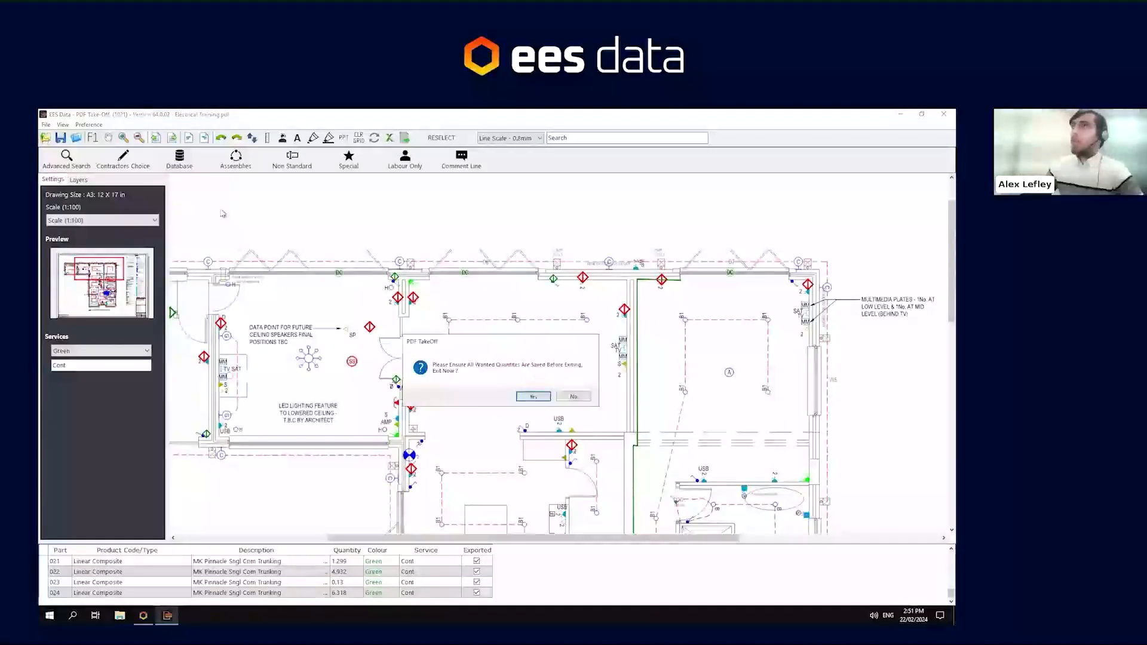
left_click(531, 398)
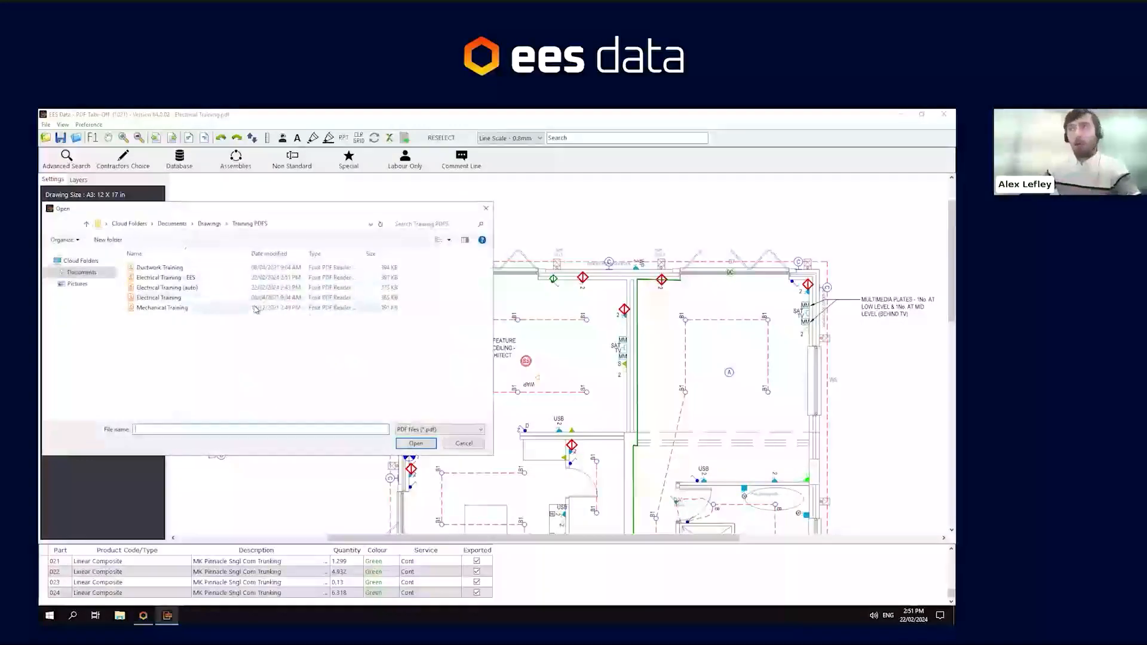
double_click(255, 308)
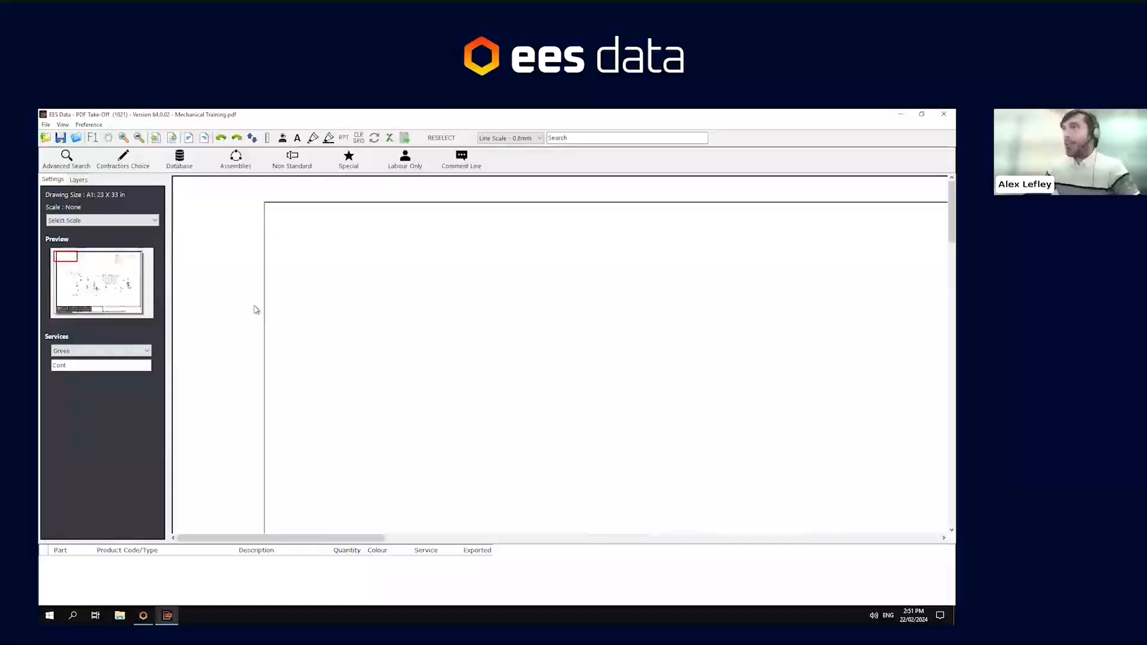
- Switch back to the estimate and review the items in each Containment, Lighting and Small Power section
left_click(144, 615)
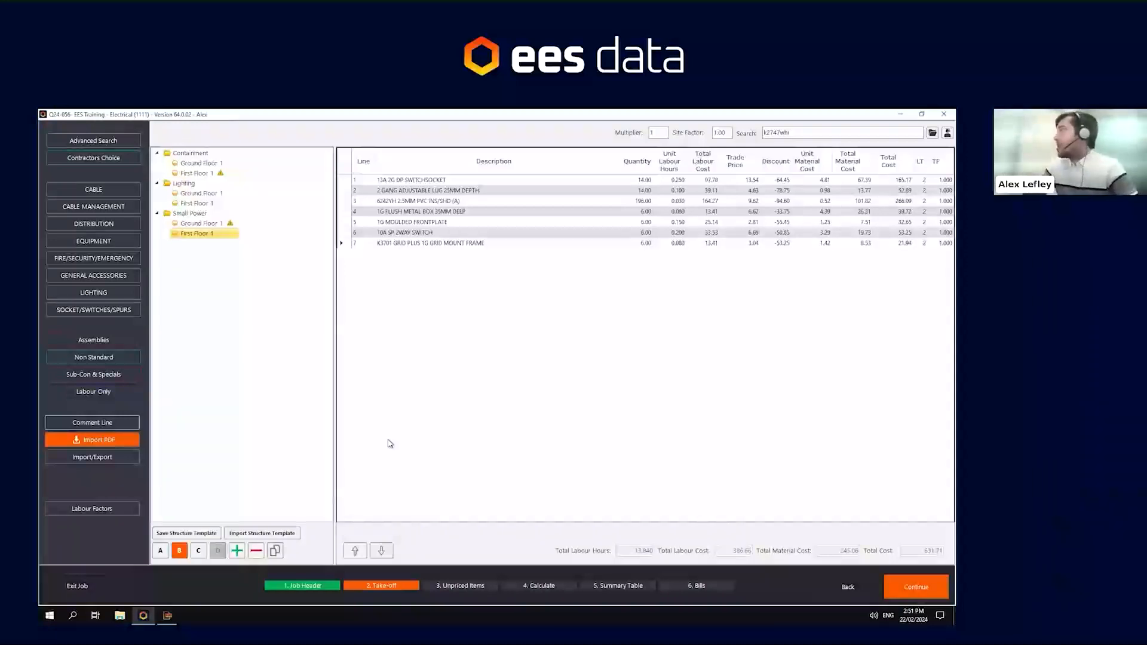
left_click(194, 224)
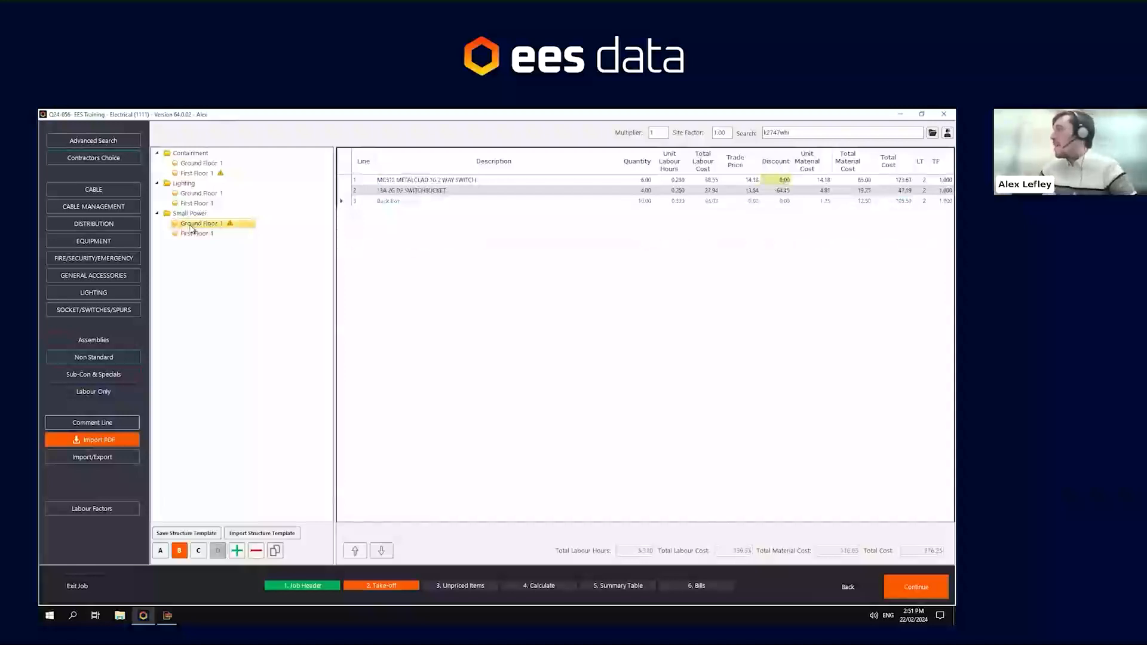
left_click(197, 194)
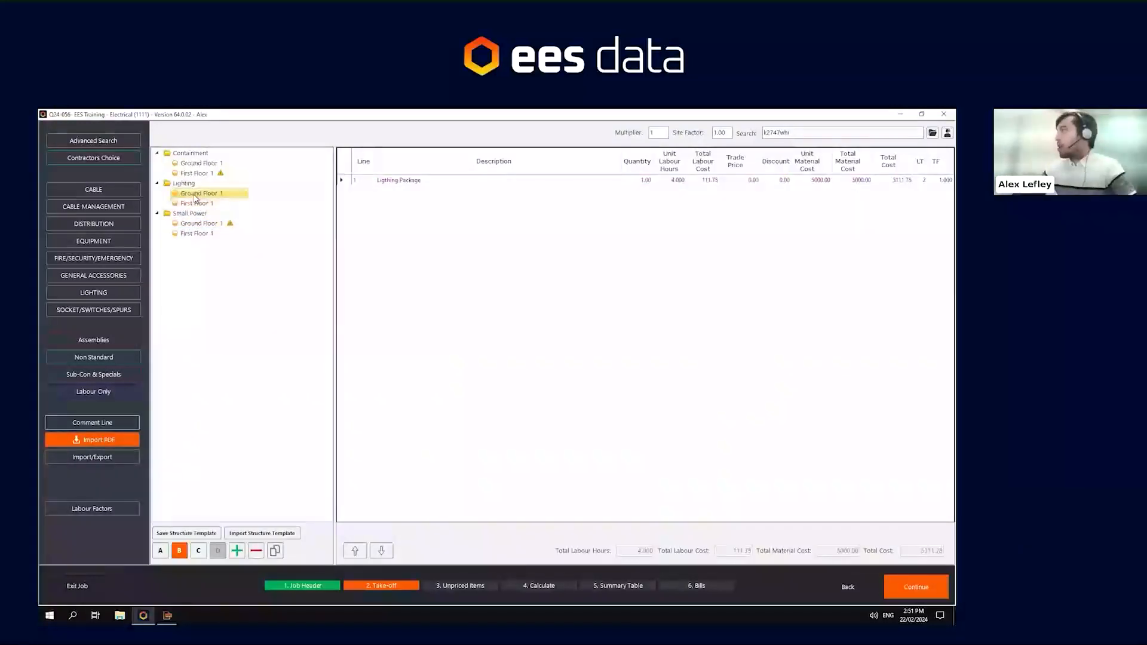
left_click(204, 164)
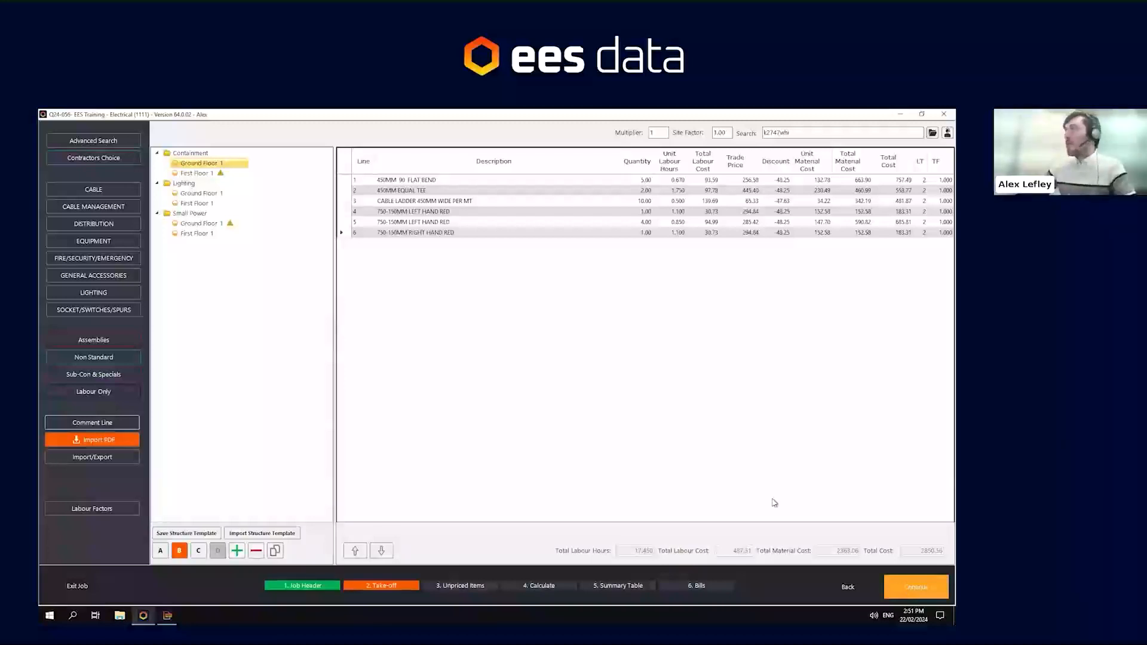
left_click(227, 223)
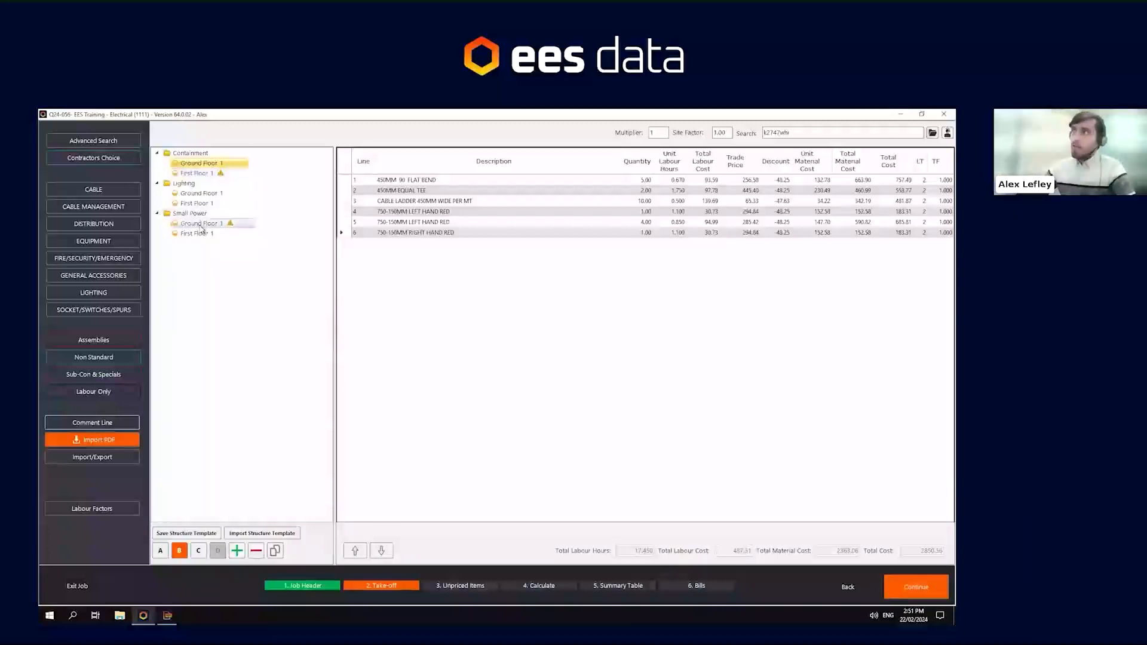
left_click(196, 173)
left_click(185, 225)
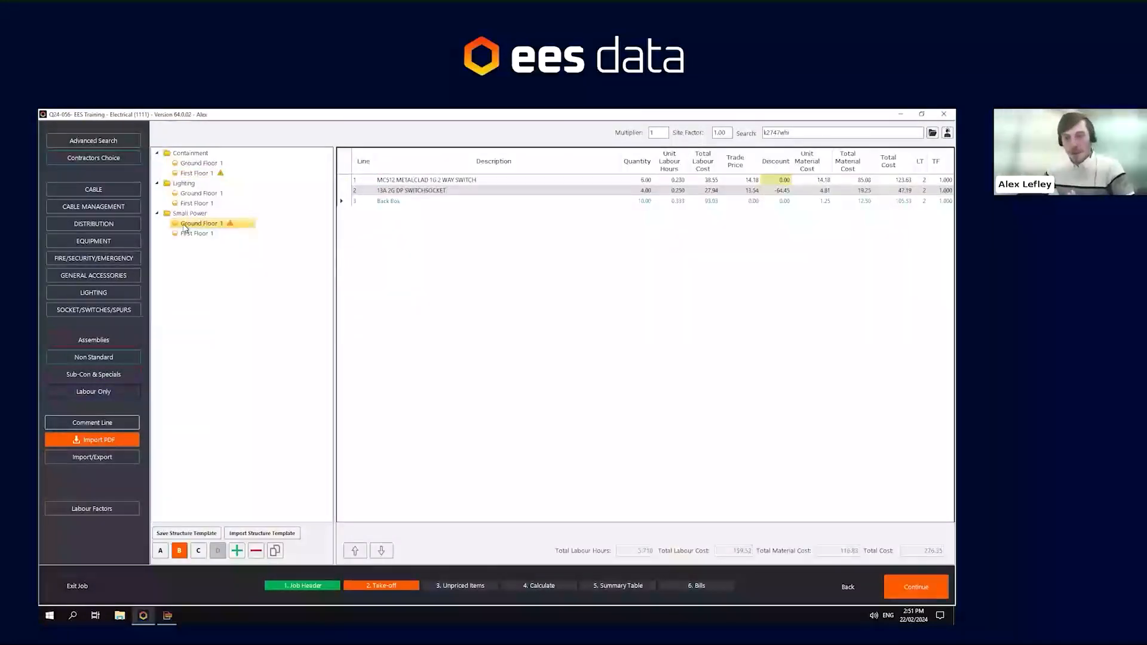
- Continue to the Unpriced Items stage and set the Wall Plug TP 2 Red labour hours to 0.01
left_click(917, 585)
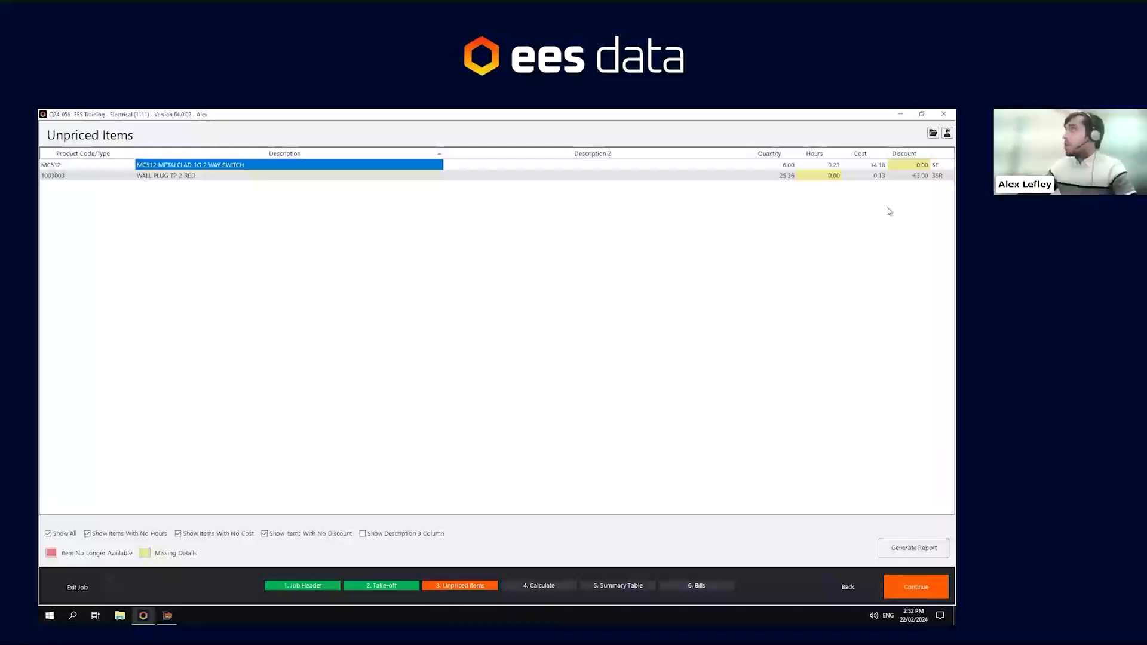
left_click(829, 176)
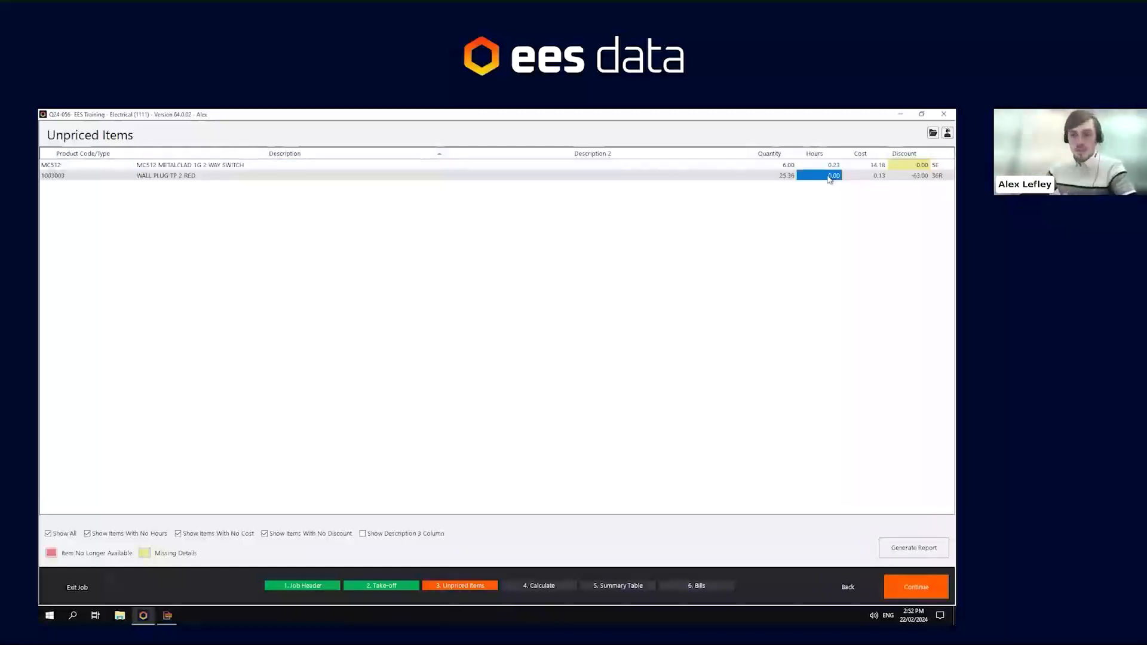
type(".")
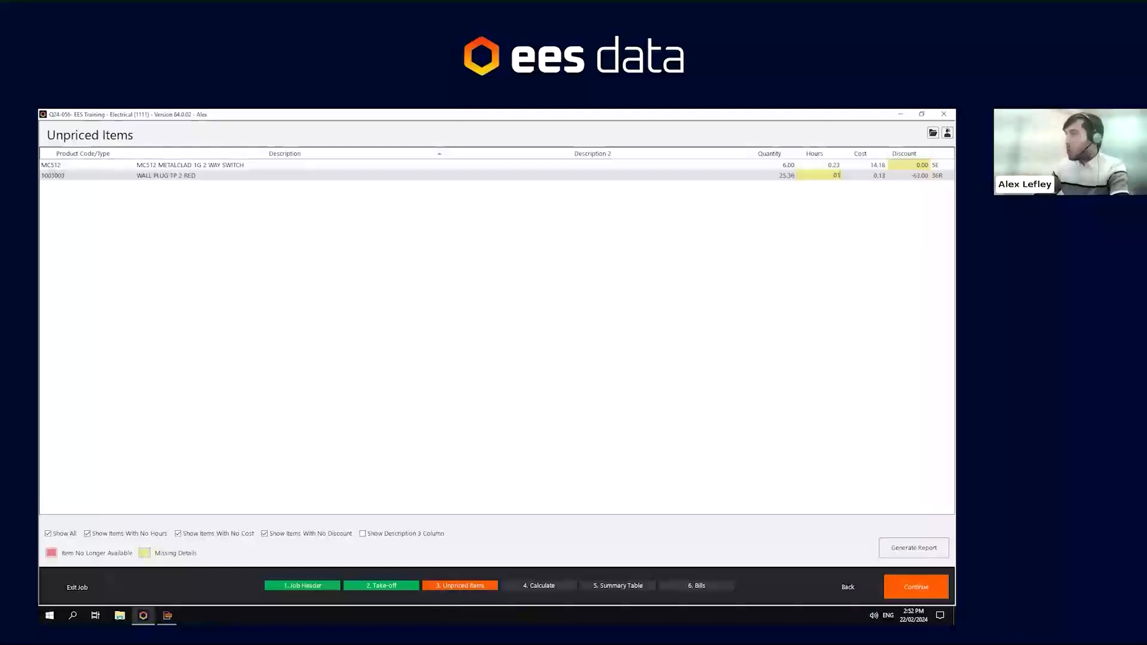
type("01")
key("Return")
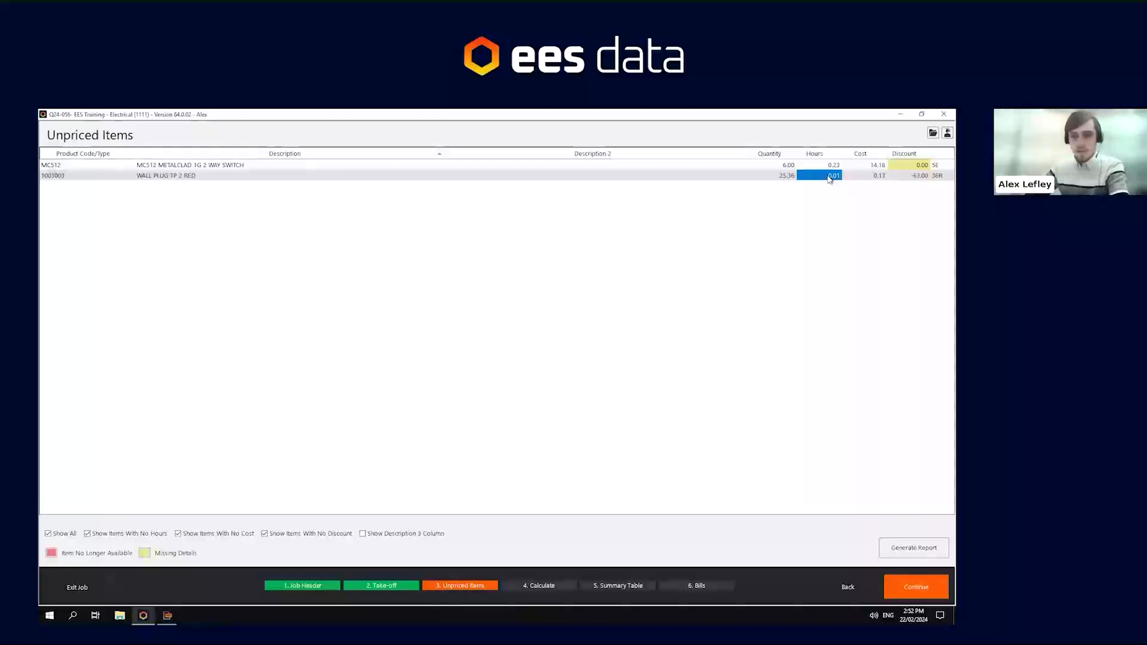
- Filter the unpriced items list to show only items with no discount
key("Up")
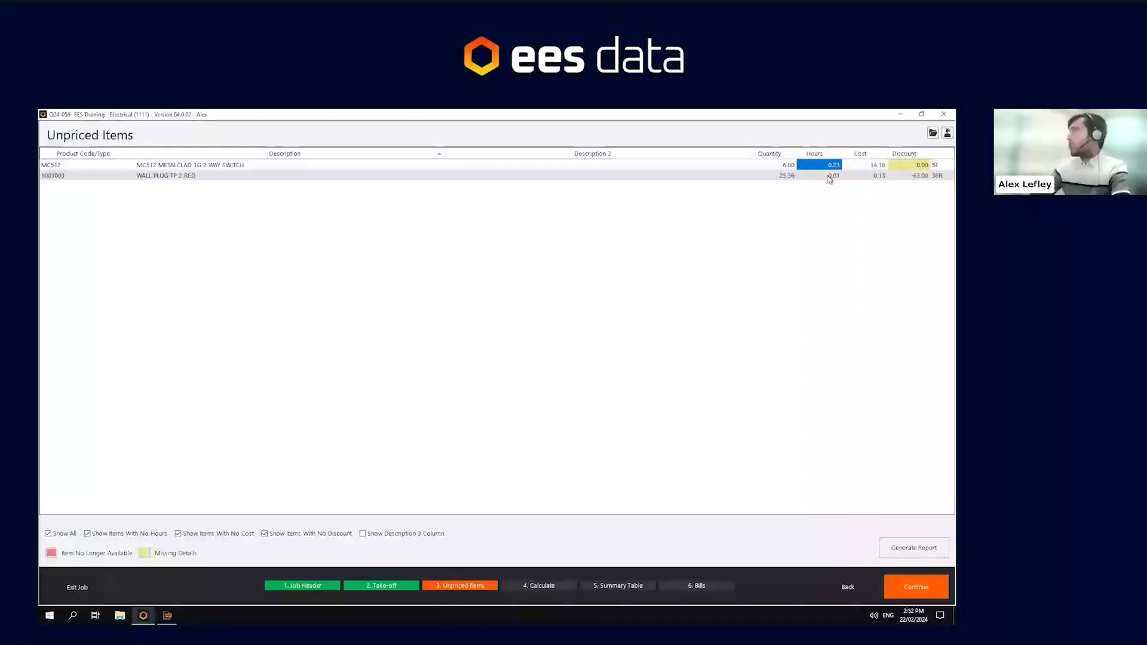
key("Right")
key("Down")
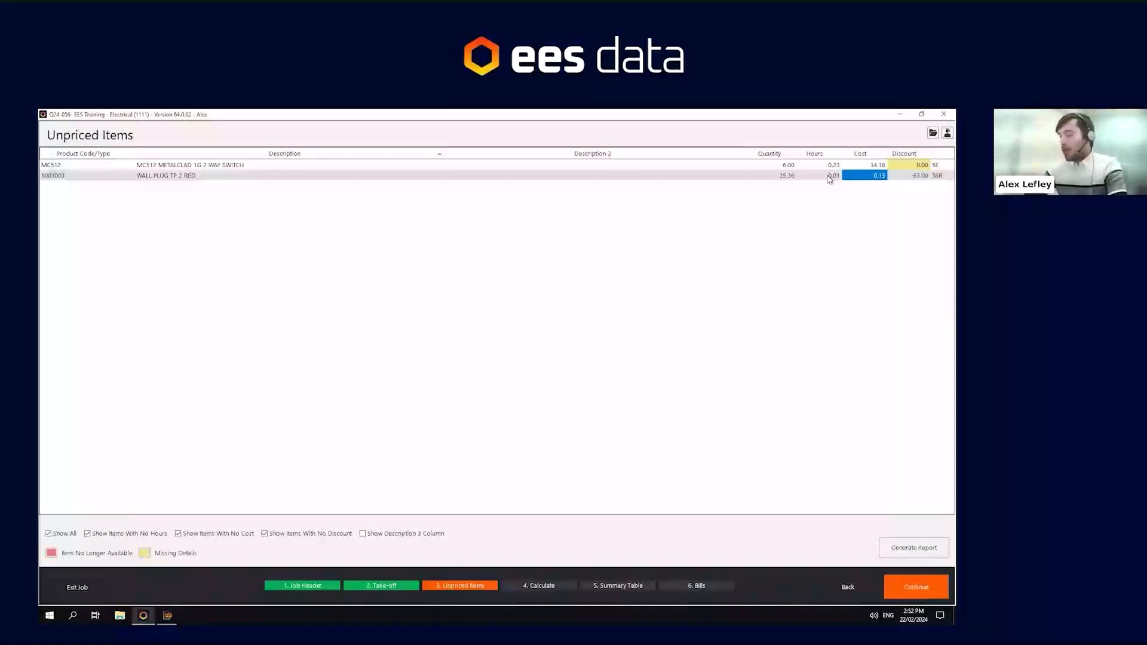
key("Right")
key("Up")
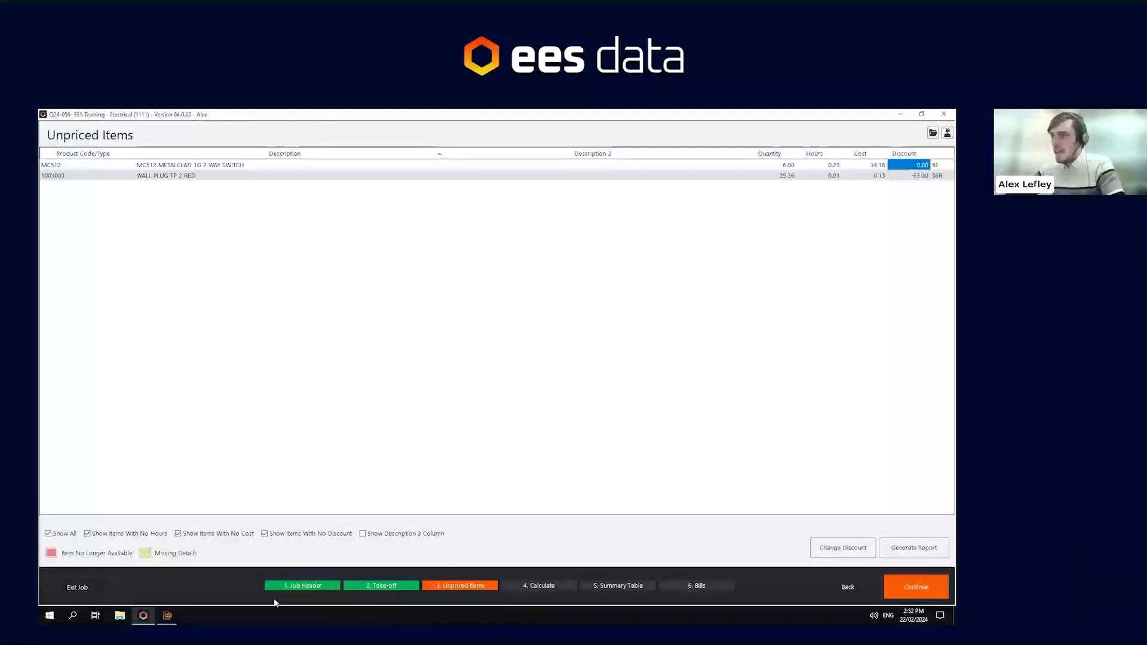
left_click(116, 534)
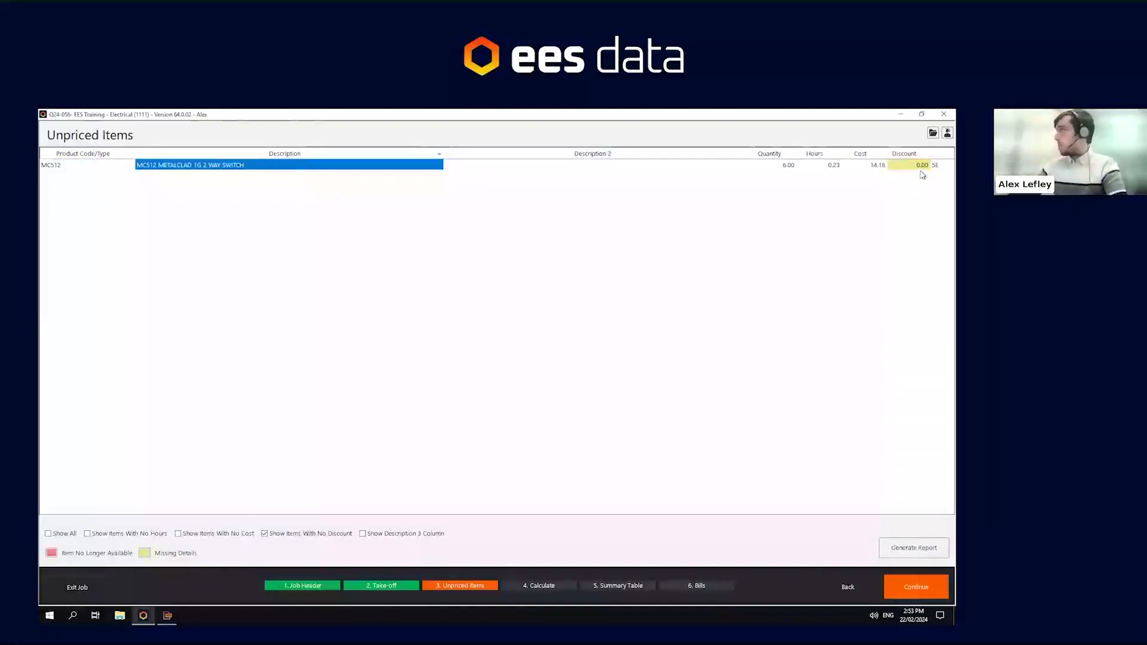
- Generate the unpriced items report, review it, and close the report viewer
left_click(924, 548)
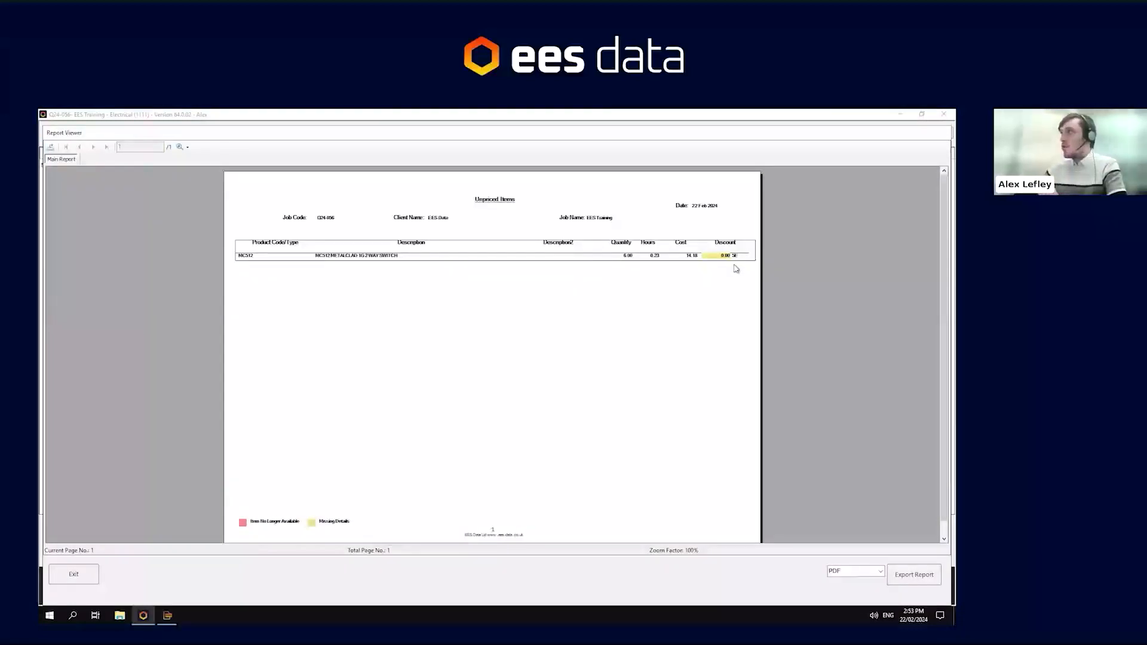
left_click(83, 574)
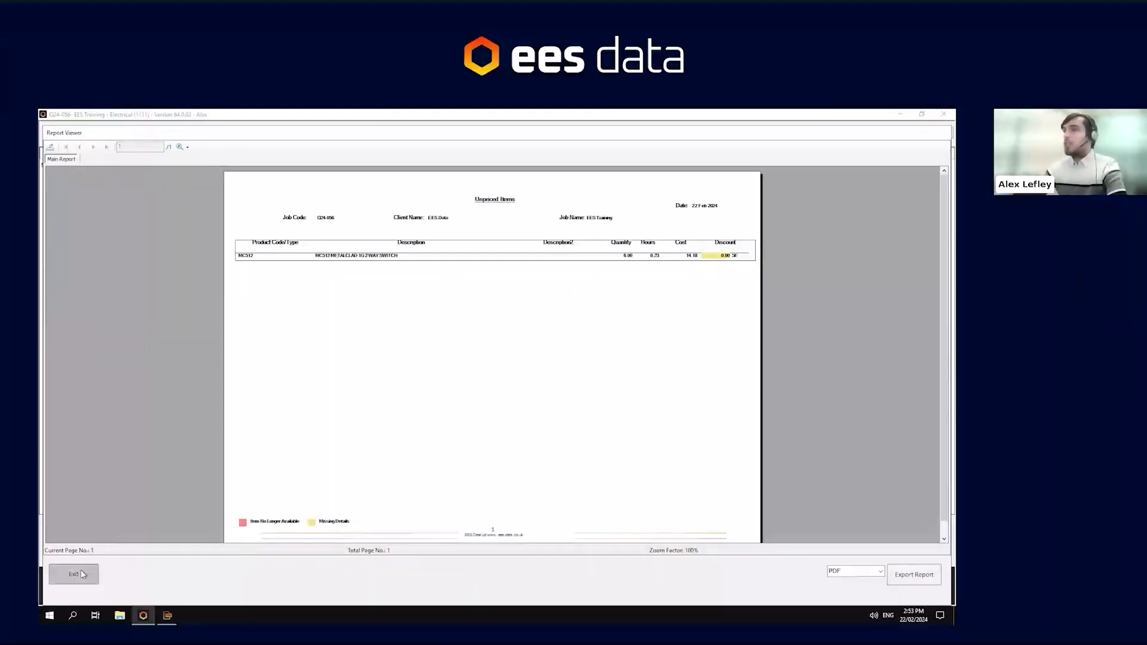
- Set the MC512 Metalclad 1G 2 Way Switch discount to -50 and save it to the master discount table
left_click(908, 167)
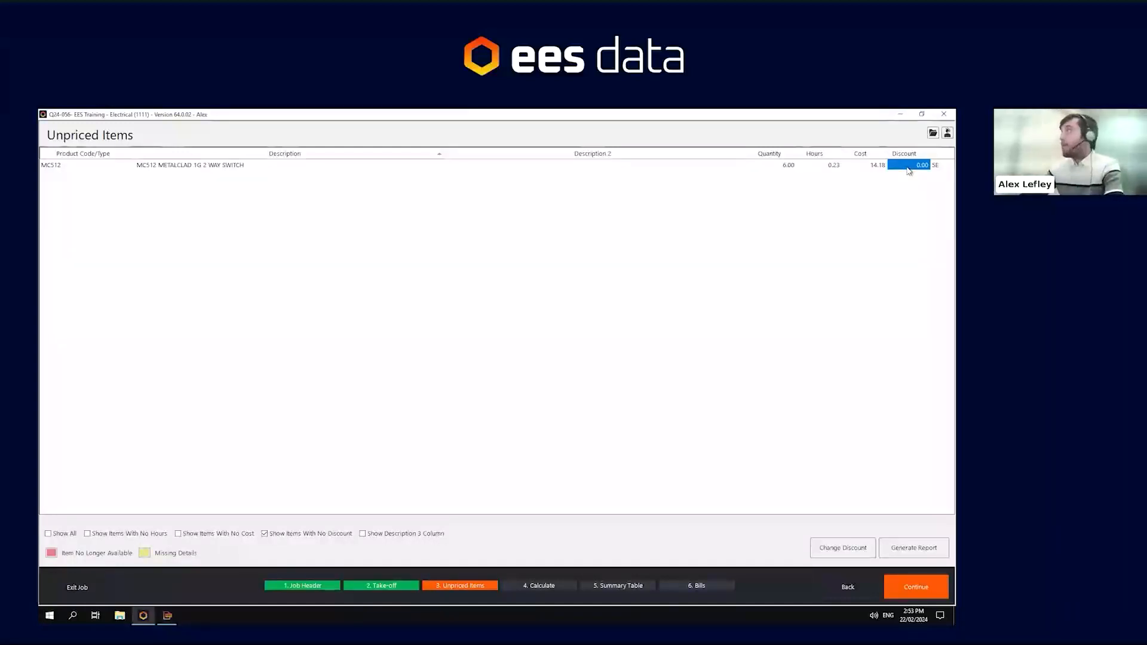
key("BackSpace")
type("-50")
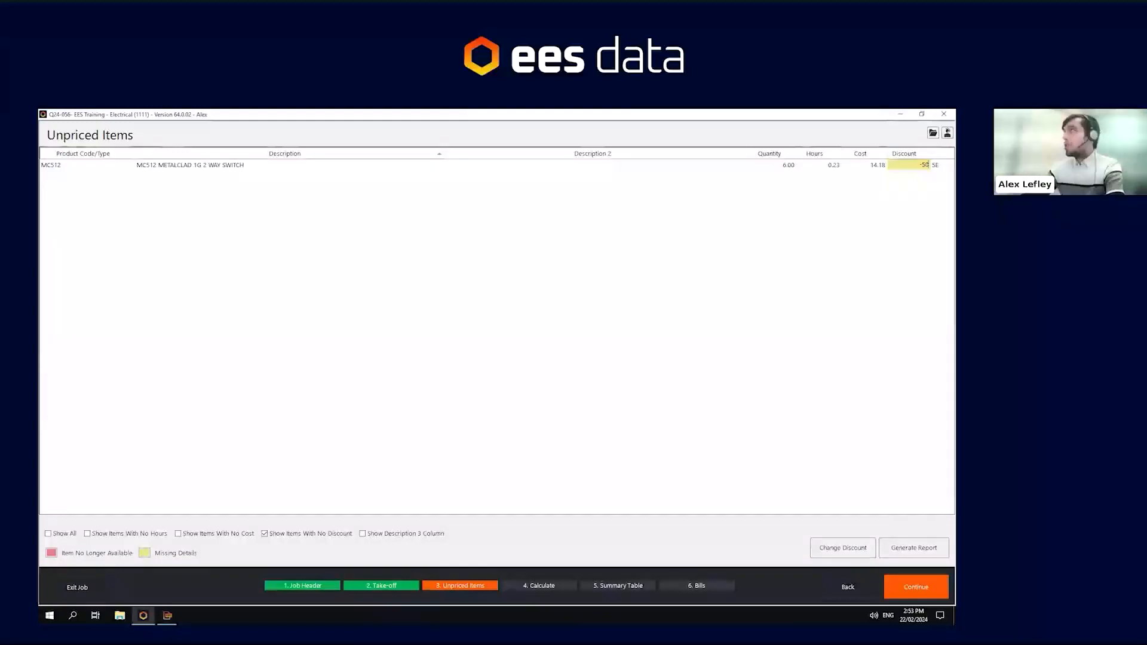
key("Return")
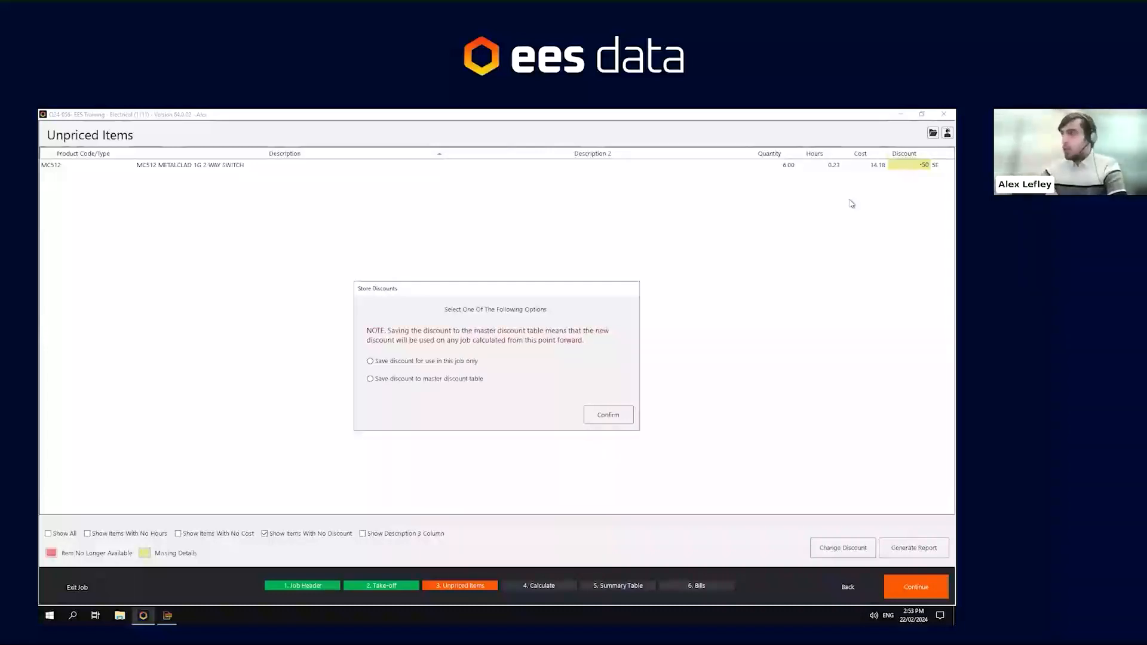
left_click(401, 362)
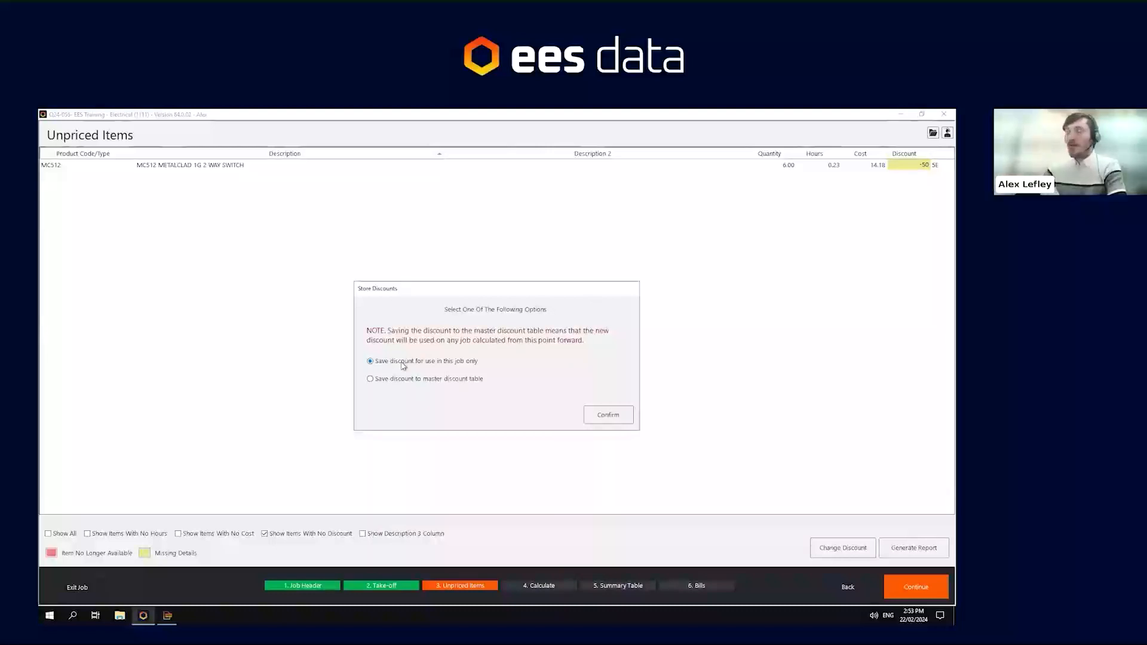
left_click(402, 380)
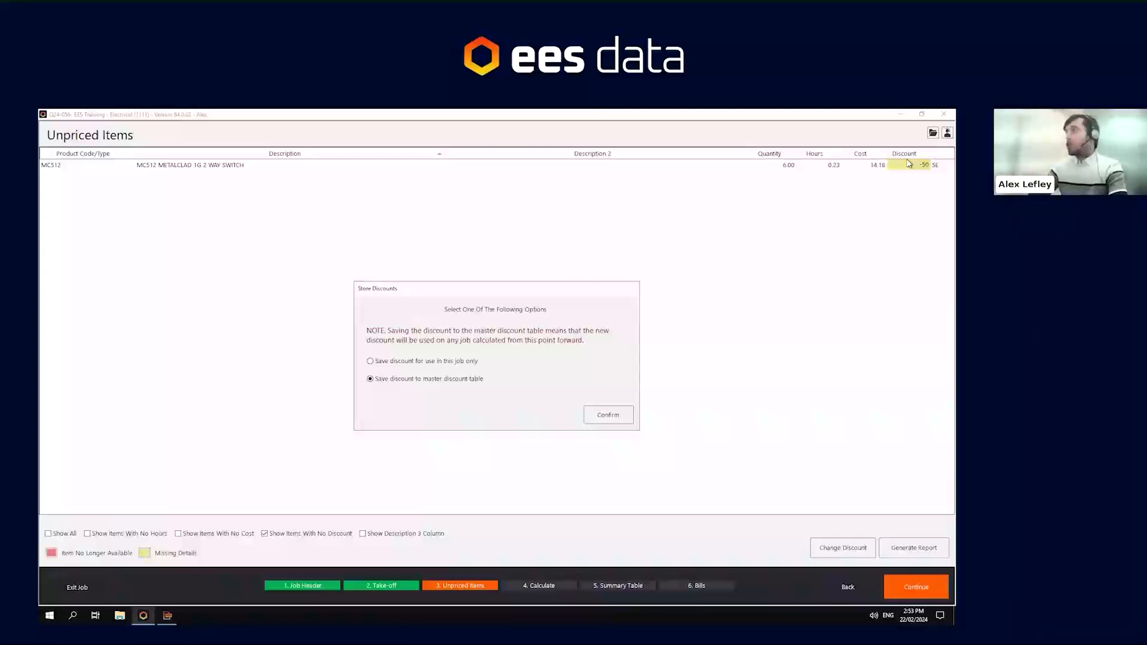
left_click(601, 418)
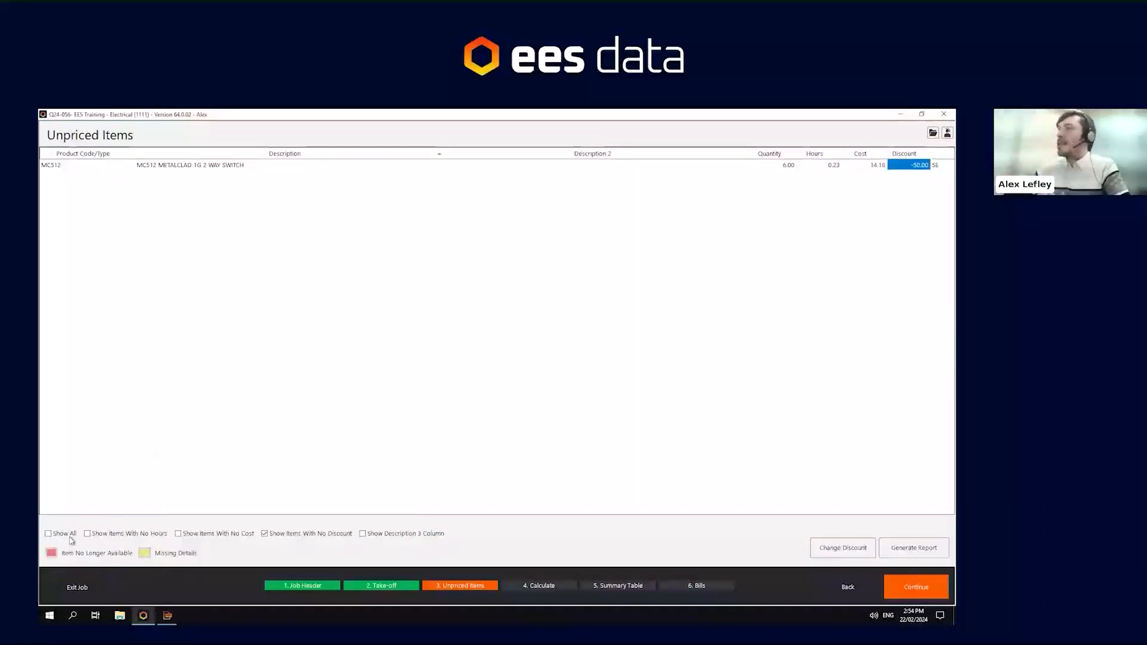
- Show all unpriced items and continue on to the Summary Table stage
left_click(68, 534)
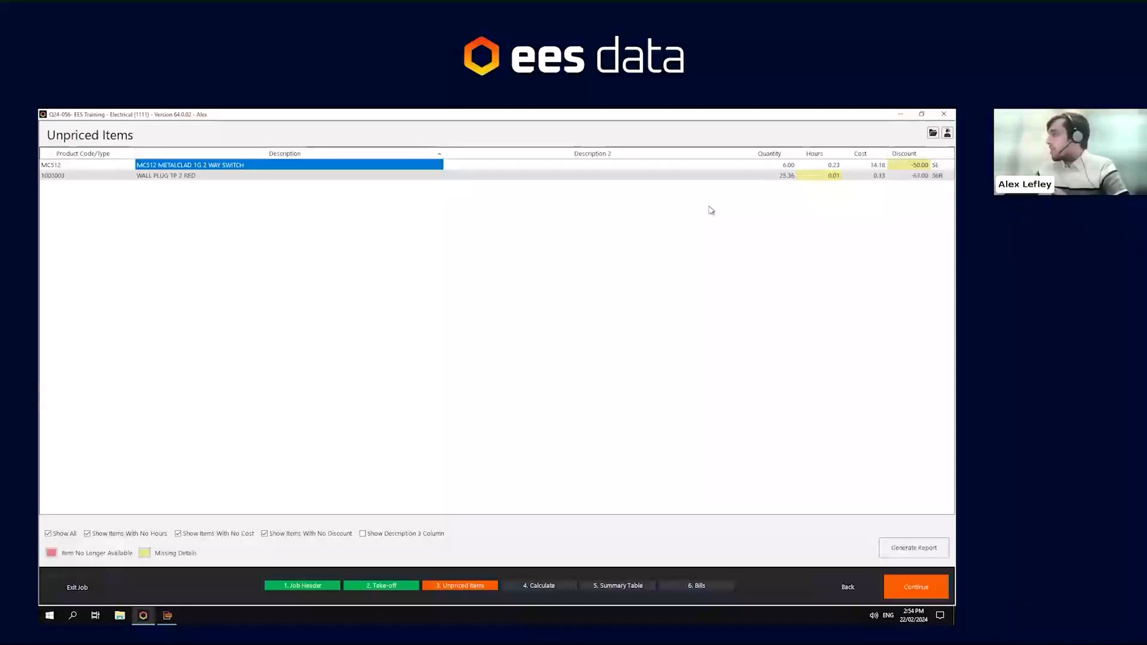
left_click(905, 589)
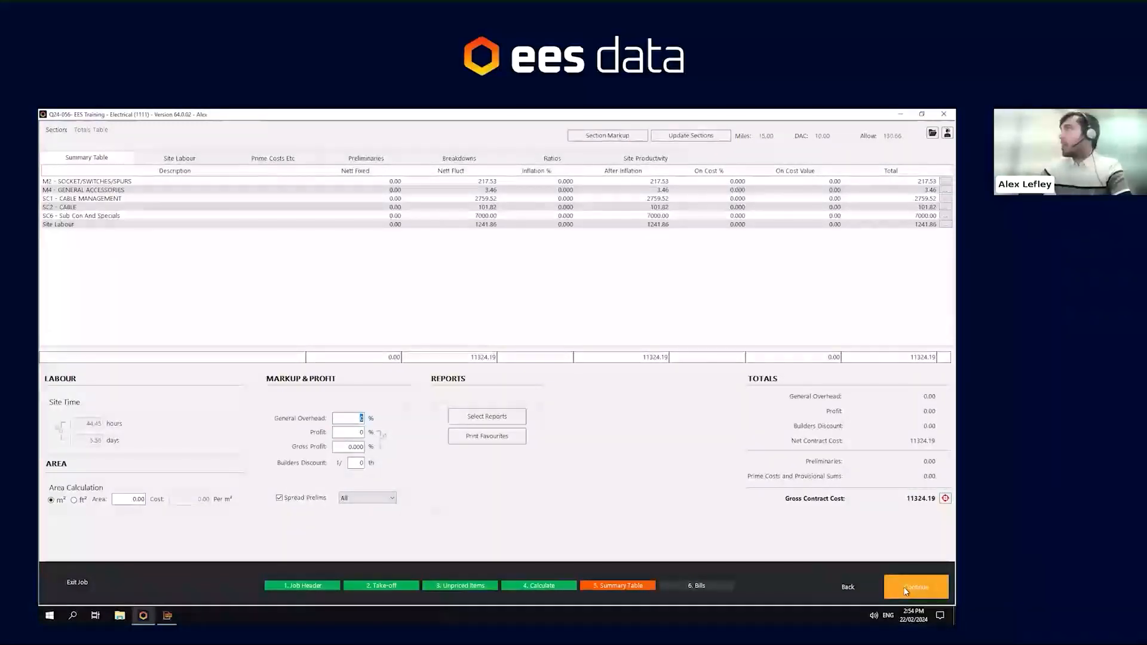
- Return to the Unpriced Items stage and continue back to the Summary Table choosing Do Not Calculate
left_click(454, 588)
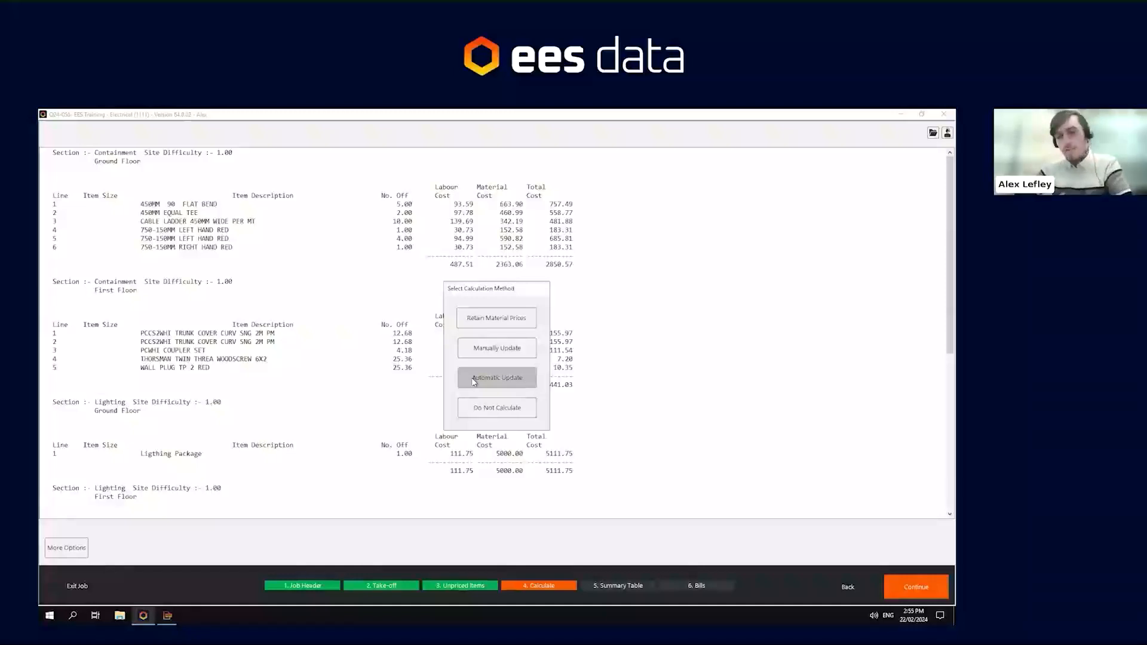
left_click(494, 413)
left_click(906, 582)
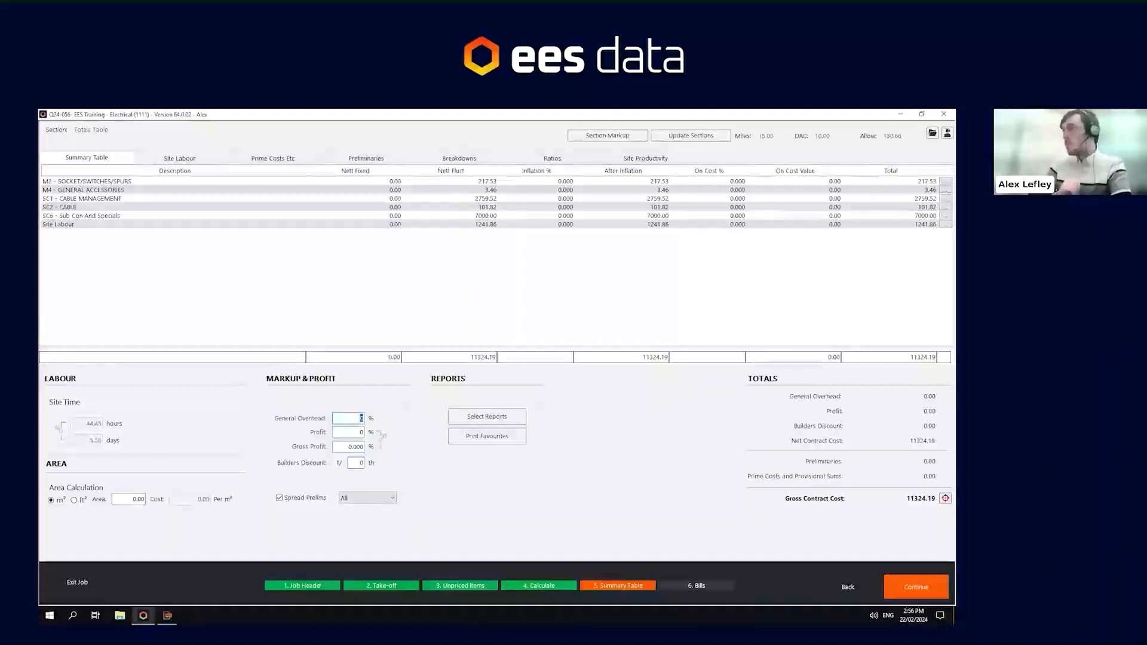
left_click(351, 430)
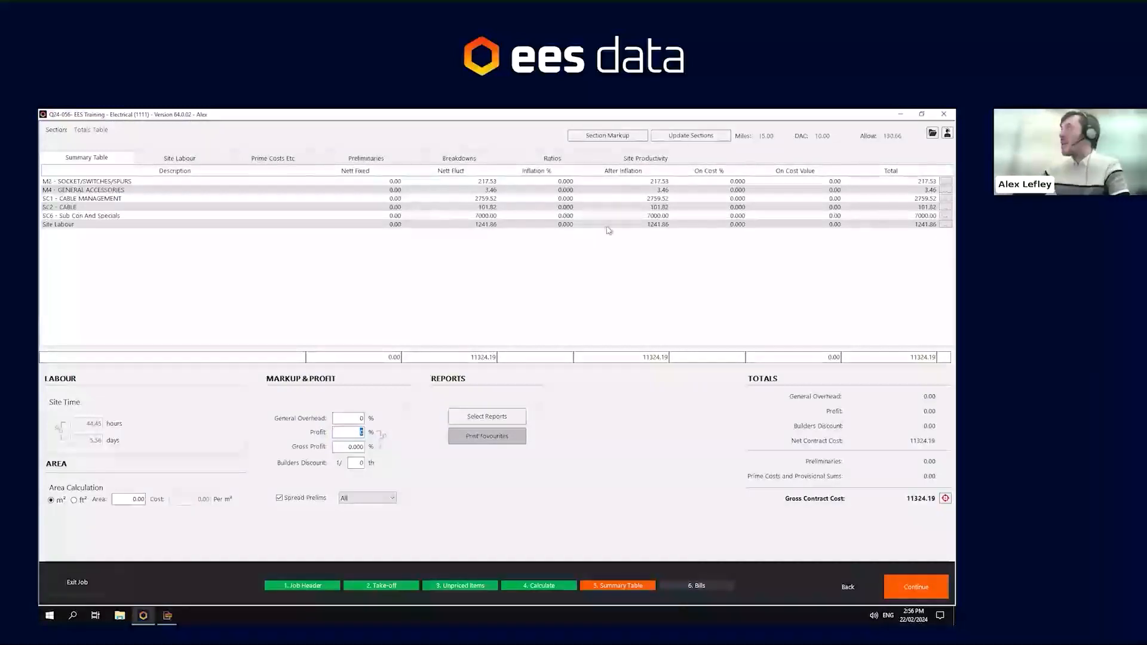
left_click(738, 182)
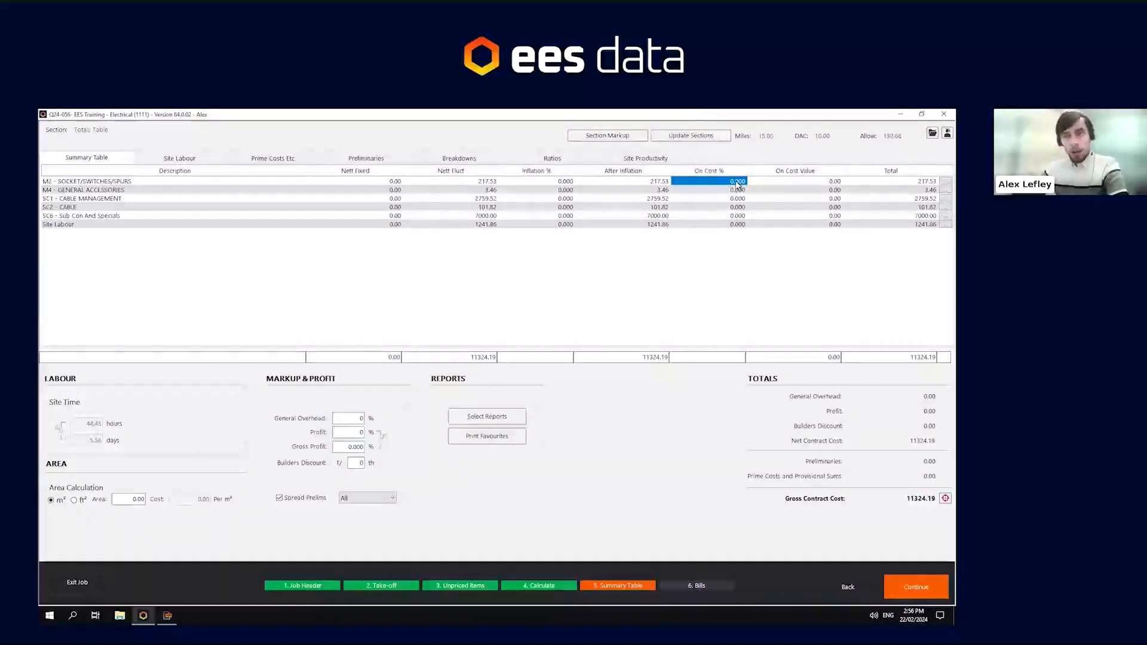
left_click(130, 185)
key("Down")
key("Down")
key("Down")
key("Down")
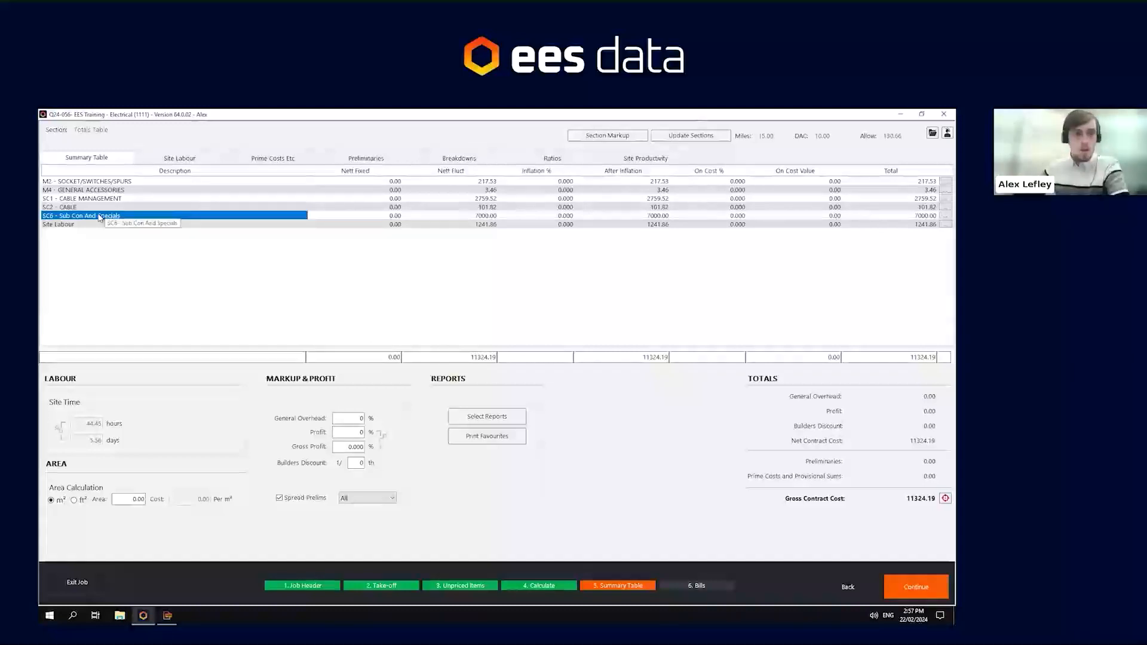
- Set the on-cost percentage to 15 for M2 and 20 for M4, SC3, SC2 and Site Labour, skipping SC6
left_click(725, 183)
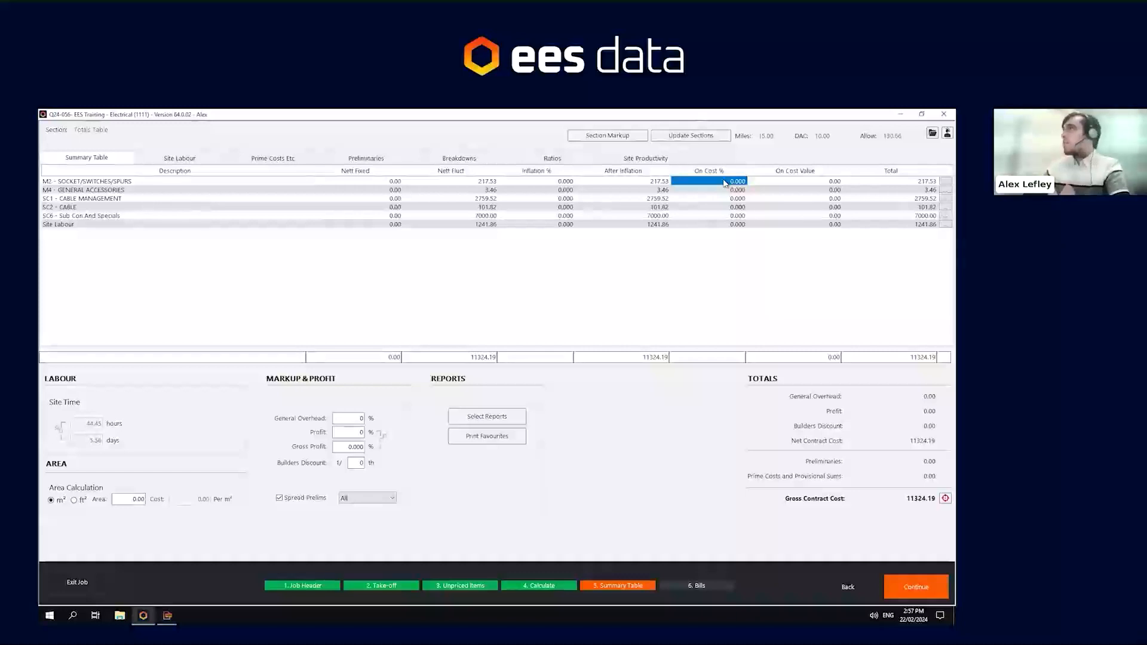
type("15")
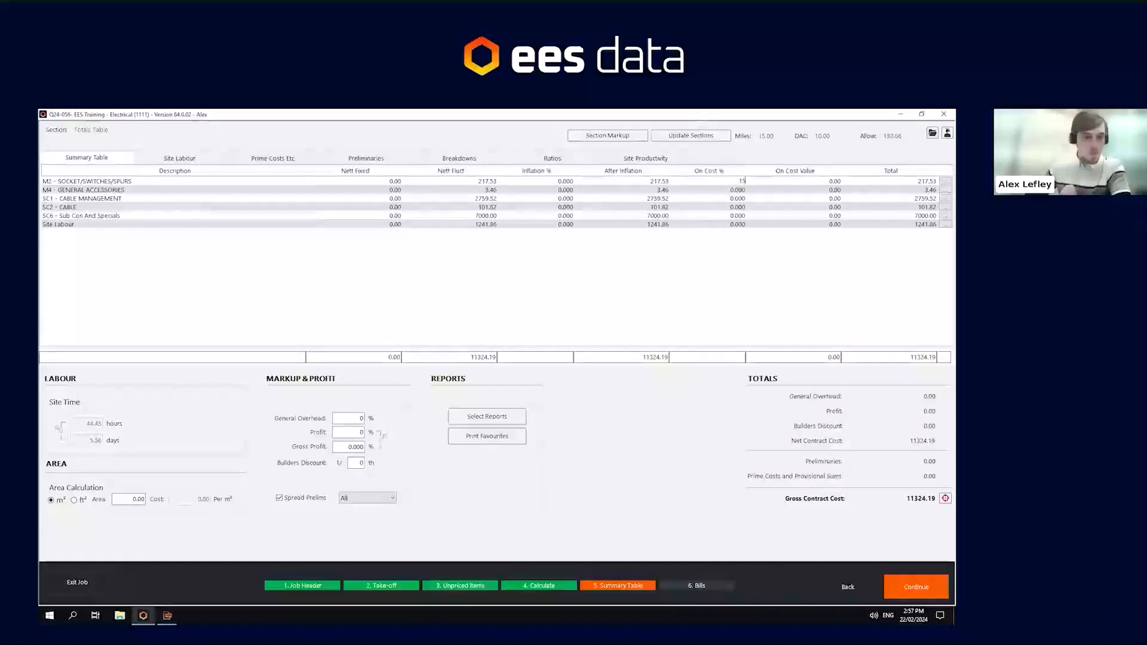
key("Return")
type("20")
key("Return")
type("20")
key("Return")
type("20")
key("Return")
key("Return")
type("20")
key("Return")
key("Up")
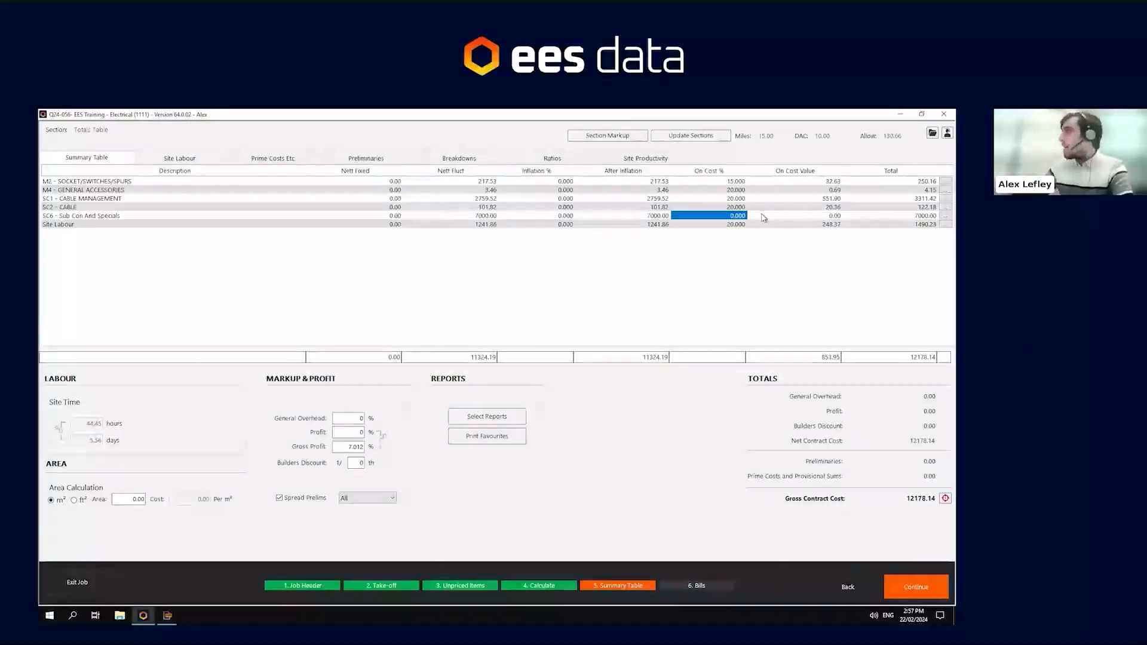
- Open the SC6 Sub Con and Specials breakdown, set the Lighting item's on-cost to 5%, and return to the summary
left_click(942, 215)
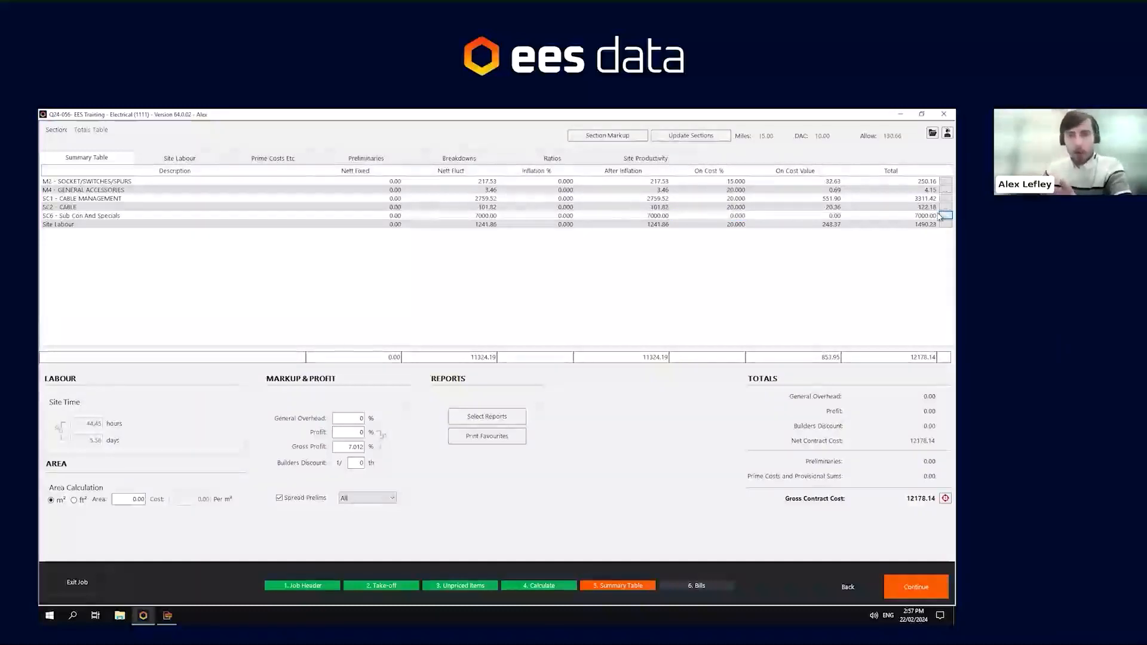
left_click(940, 216)
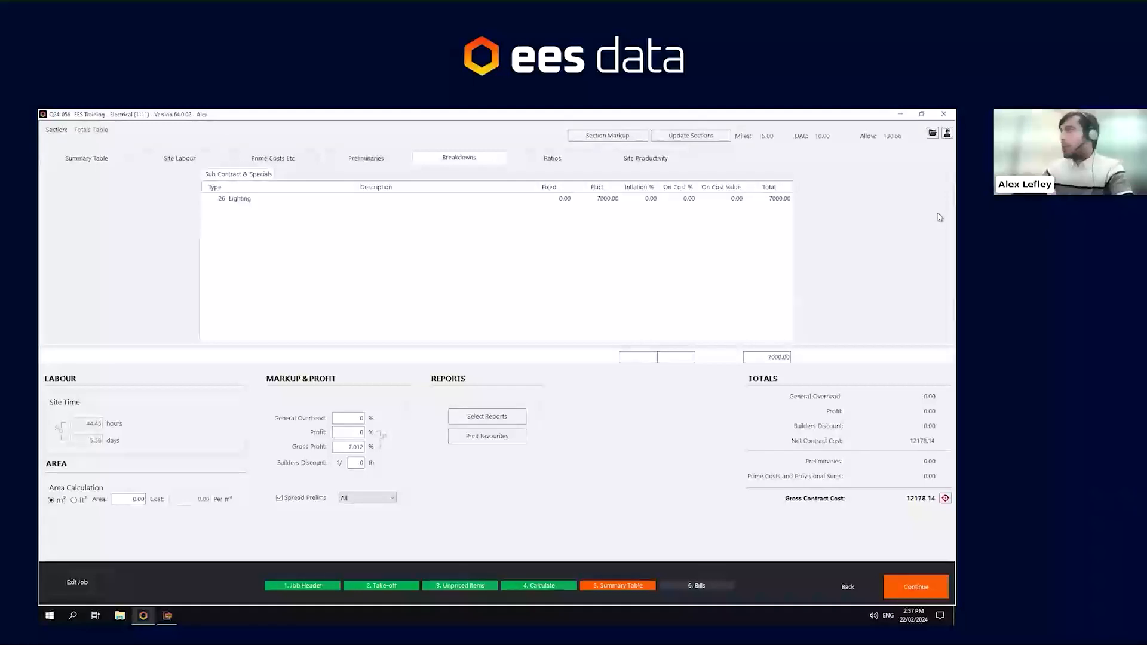
left_click(295, 200)
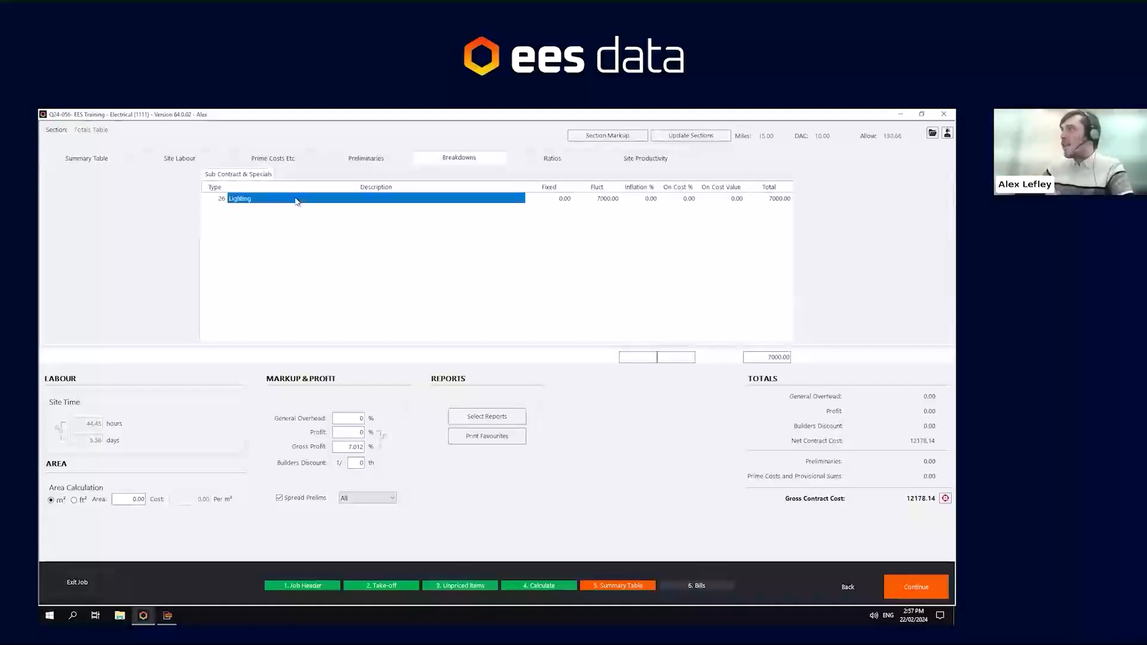
left_click(677, 199)
type("5")
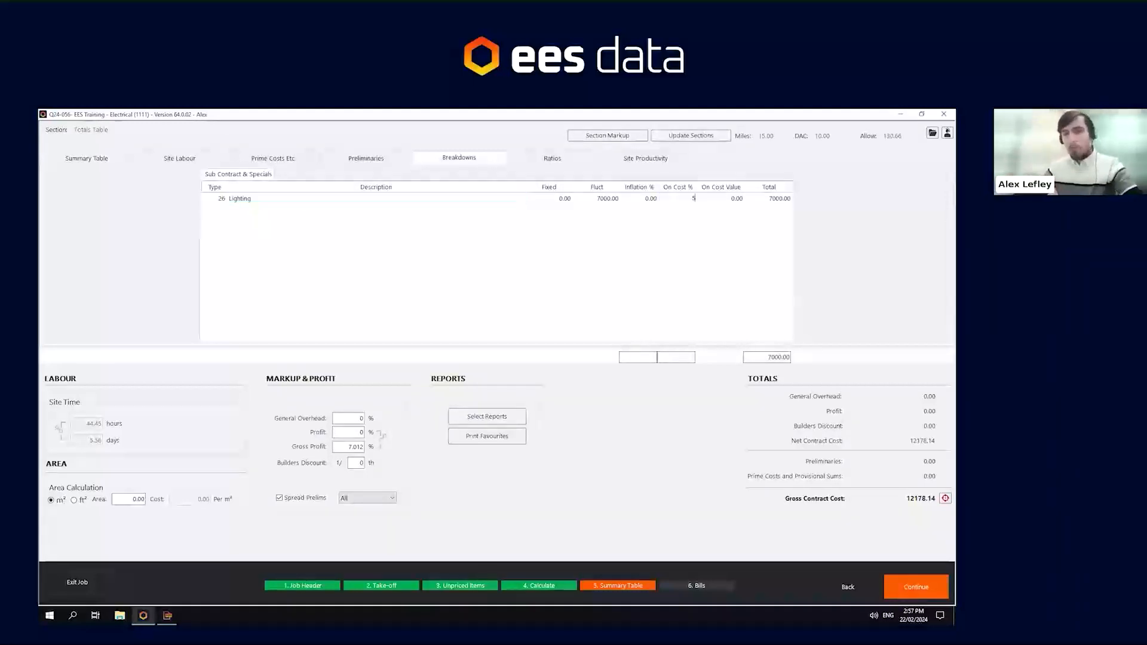
left_click(111, 161)
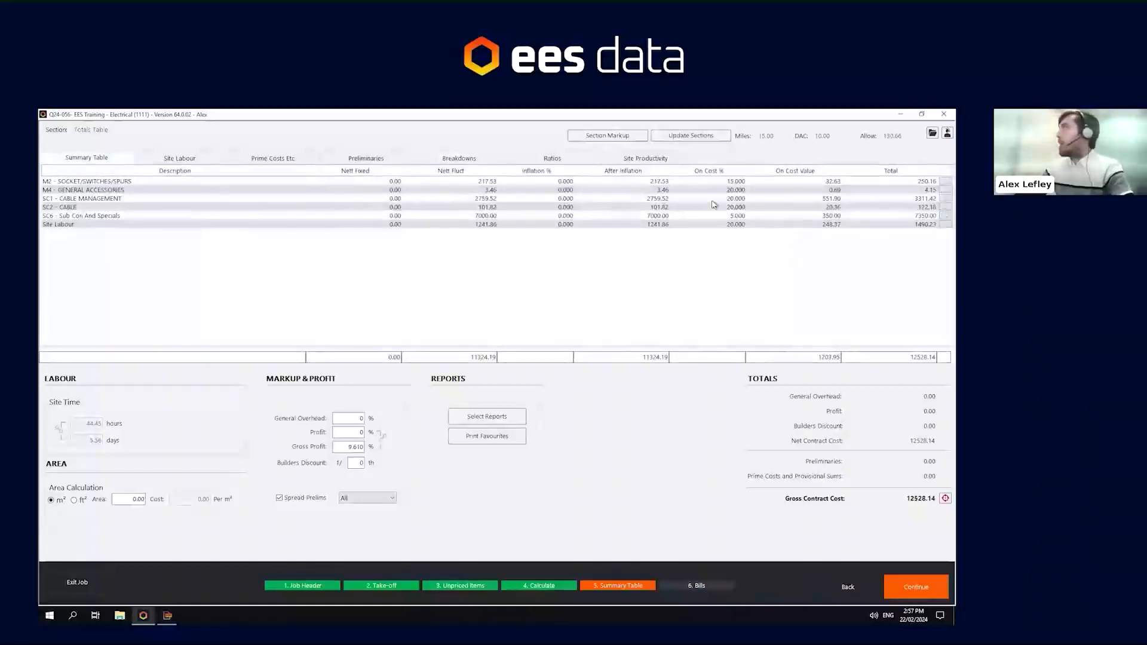
- Examine the on-cost, nett fluct and inflation columns across the summary table sections
left_click(736, 182)
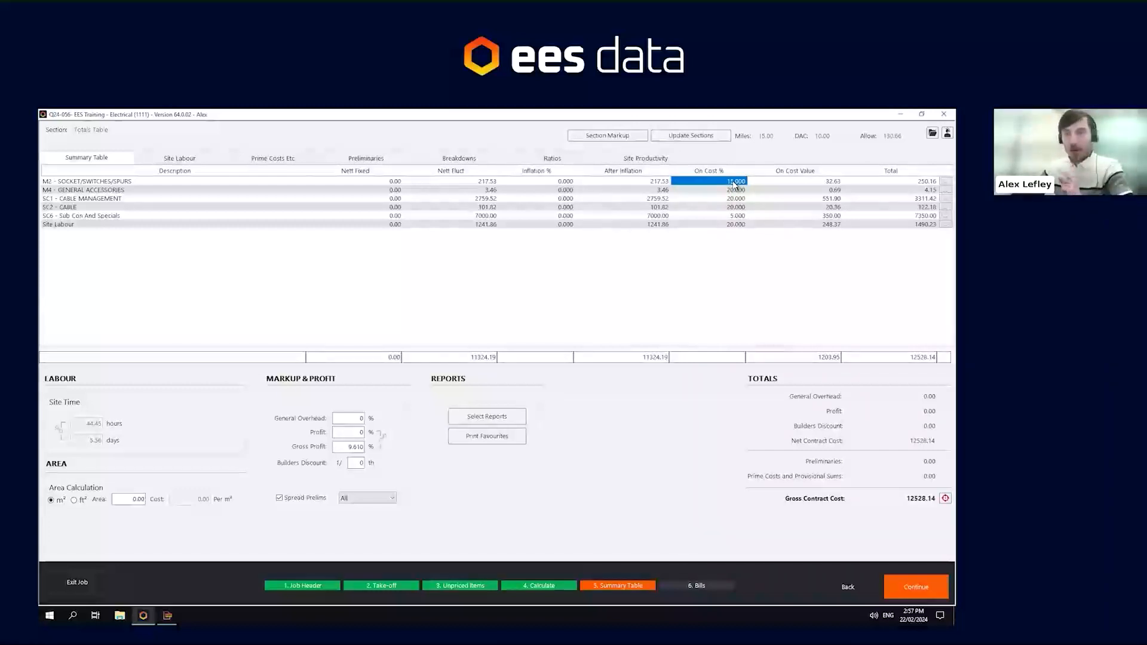
left_click(736, 190)
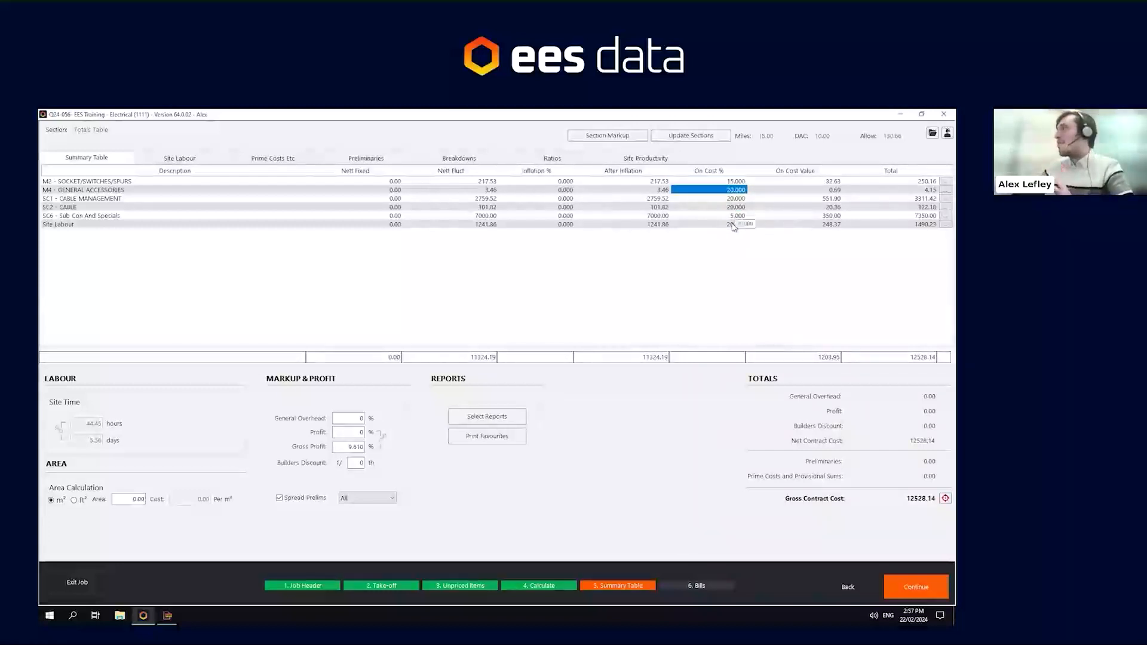
left_click(736, 216)
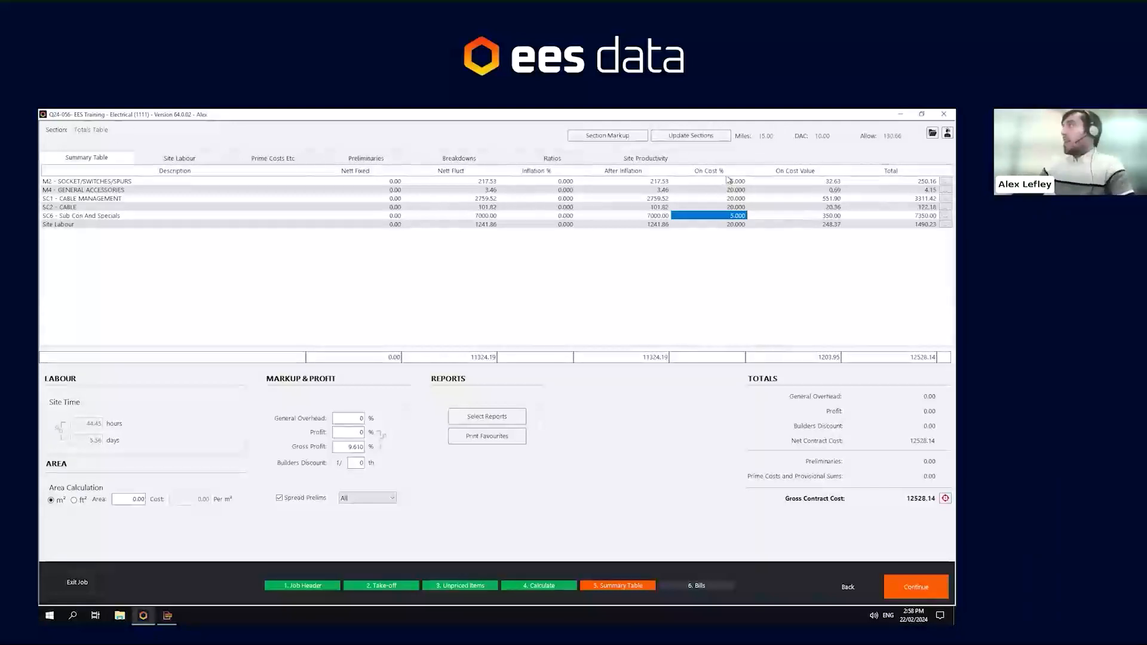
left_click(729, 198)
left_click(727, 224)
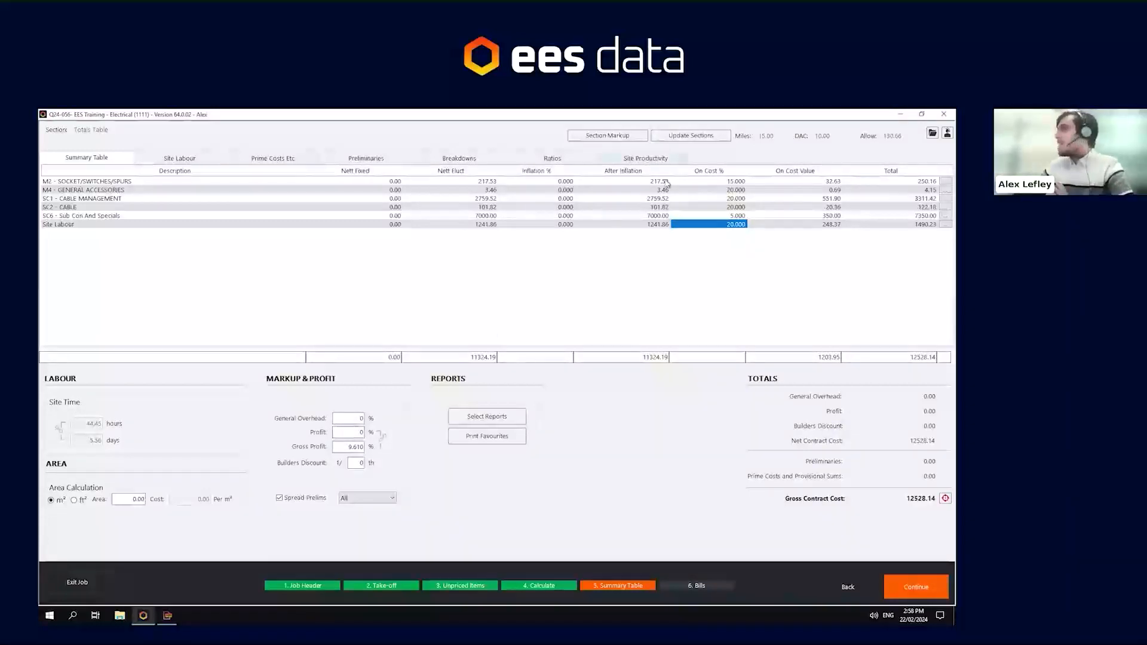
left_click(60, 183)
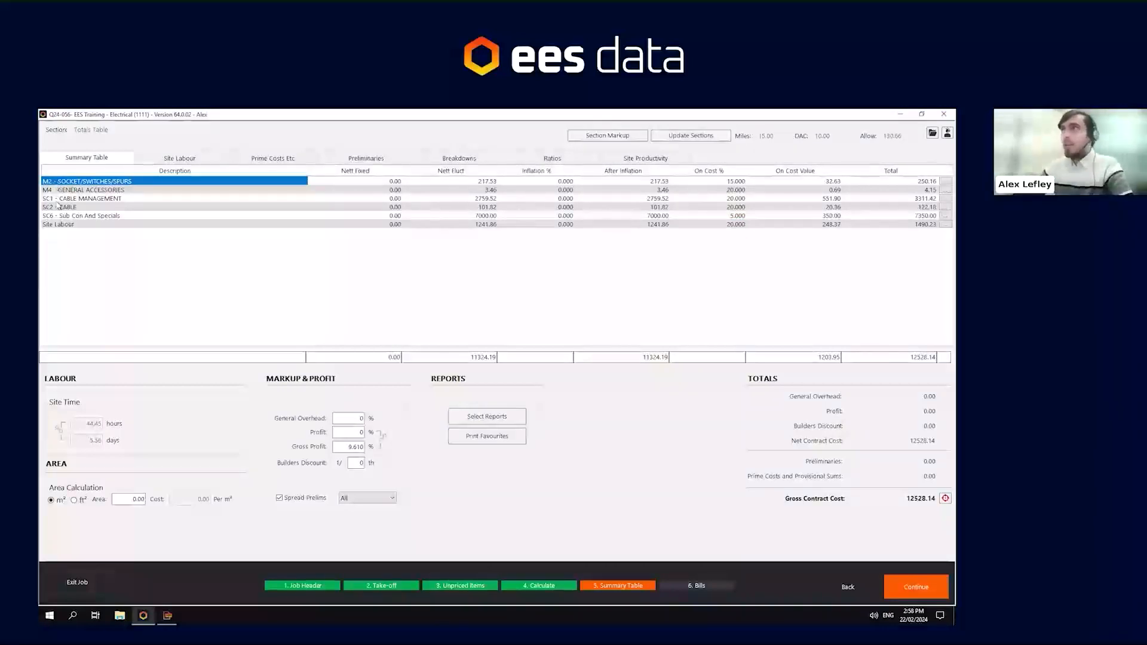
left_click(58, 225)
left_click(494, 184)
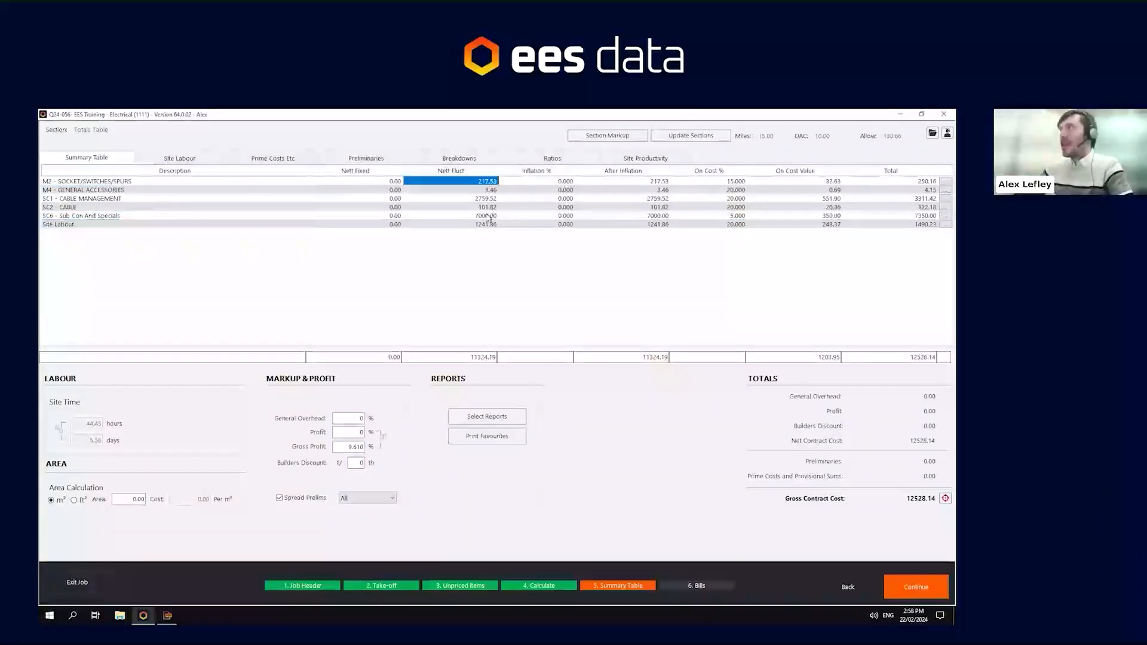
left_click(488, 225)
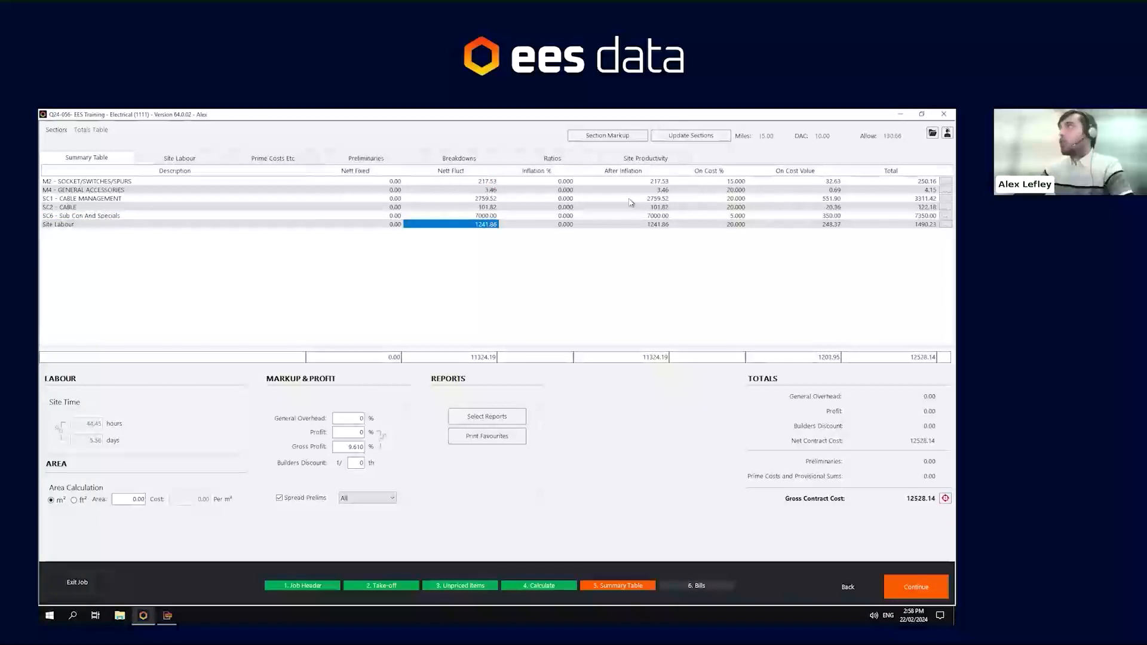
left_click(483, 183)
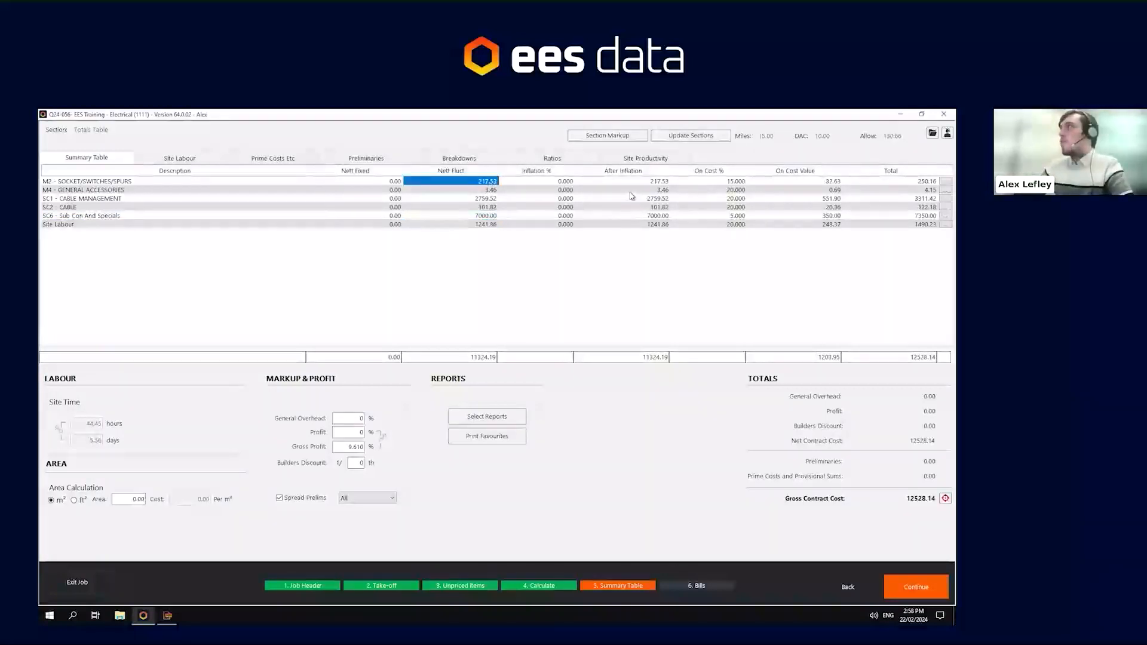
left_click(565, 182)
left_click(559, 216)
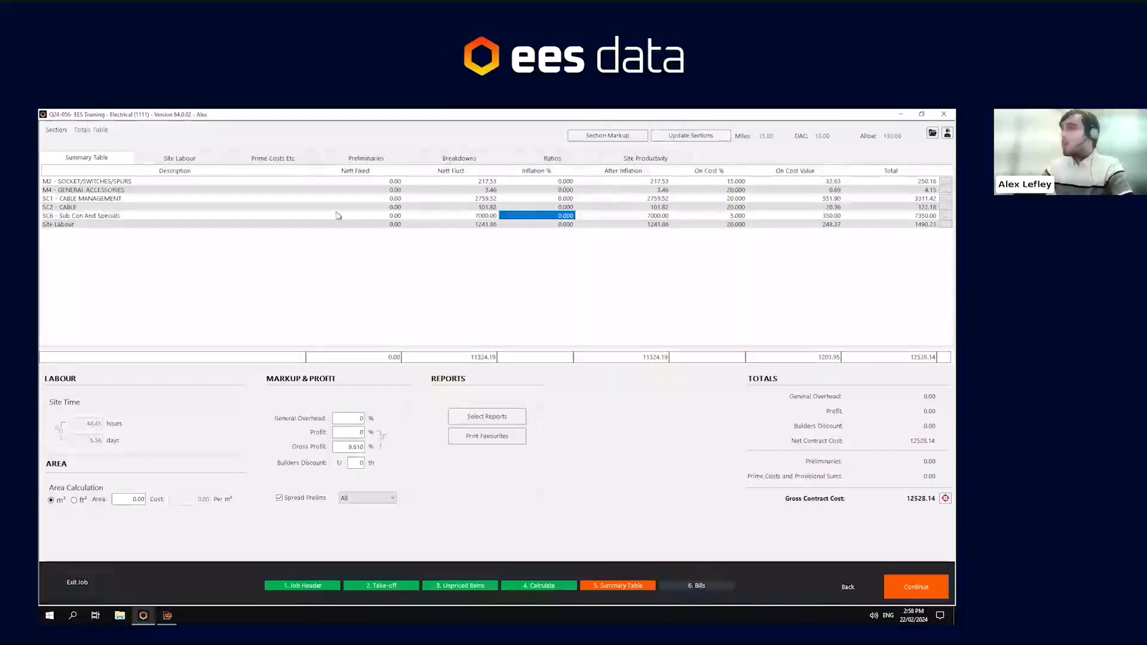
- Set the M2 Socket/Switches/Spurs section's inflation to 50%
left_click(560, 182)
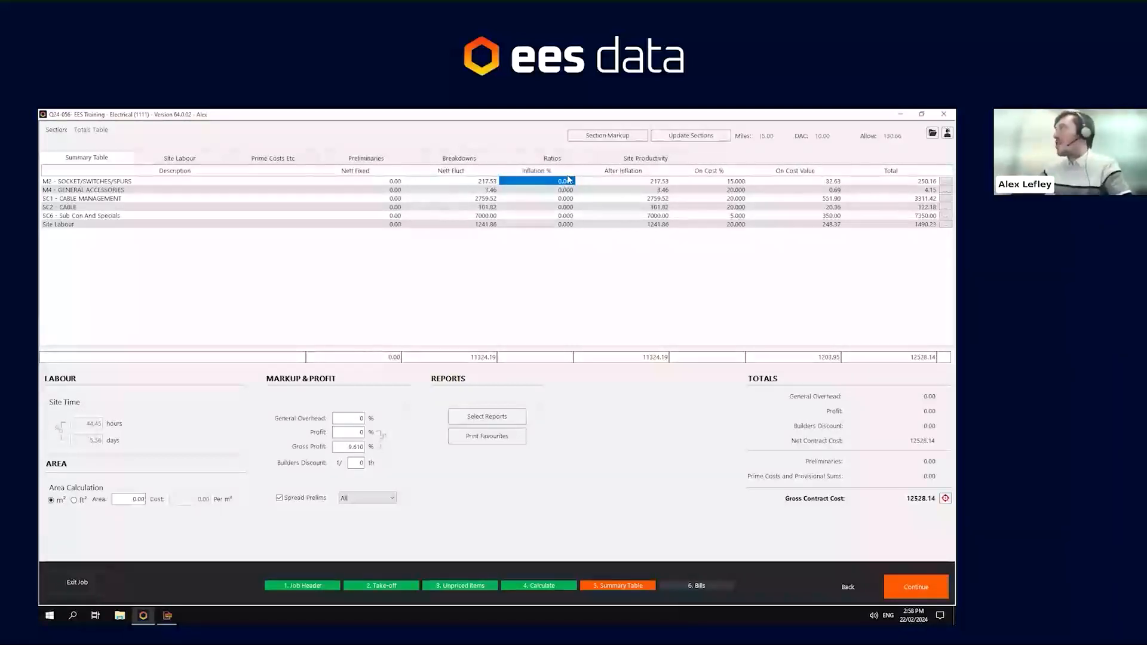
type("50")
key("Return")
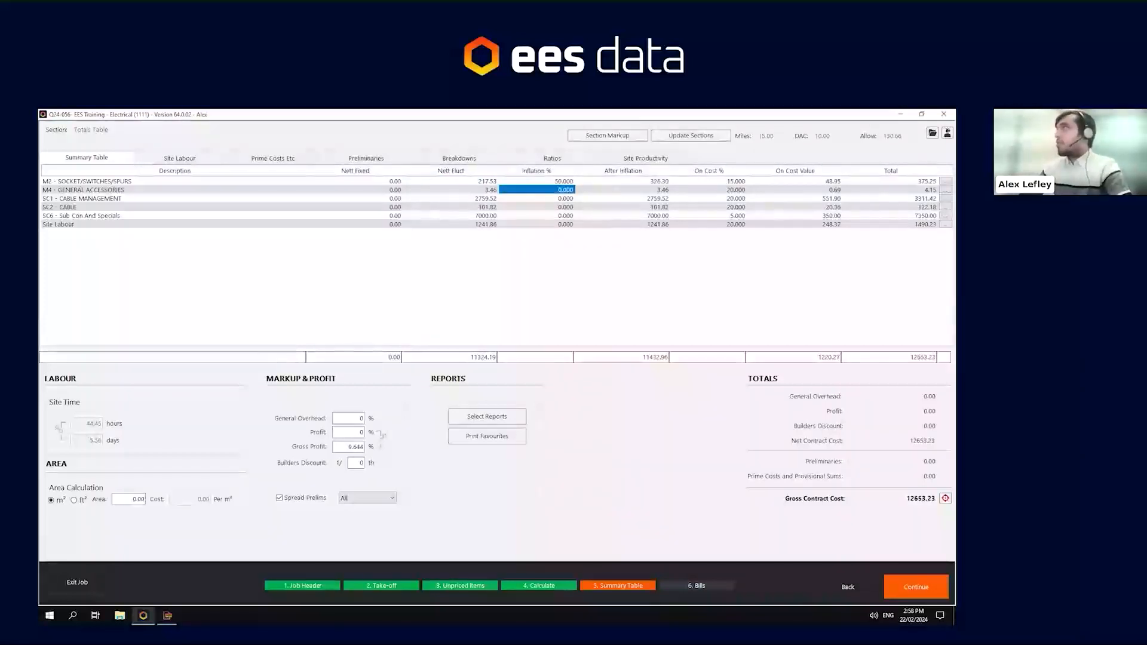
- Set the M2 Socket/Switches/Spurs section's inflation to 20% and select its on-cost cell
left_click(567, 181)
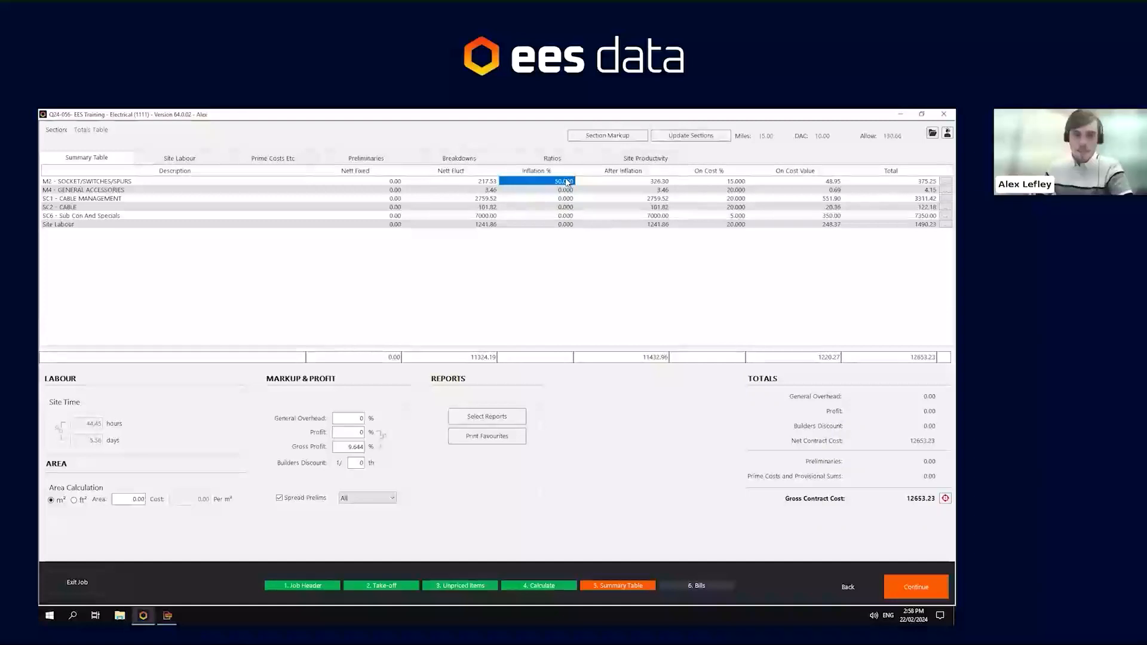
type("20")
key("Return")
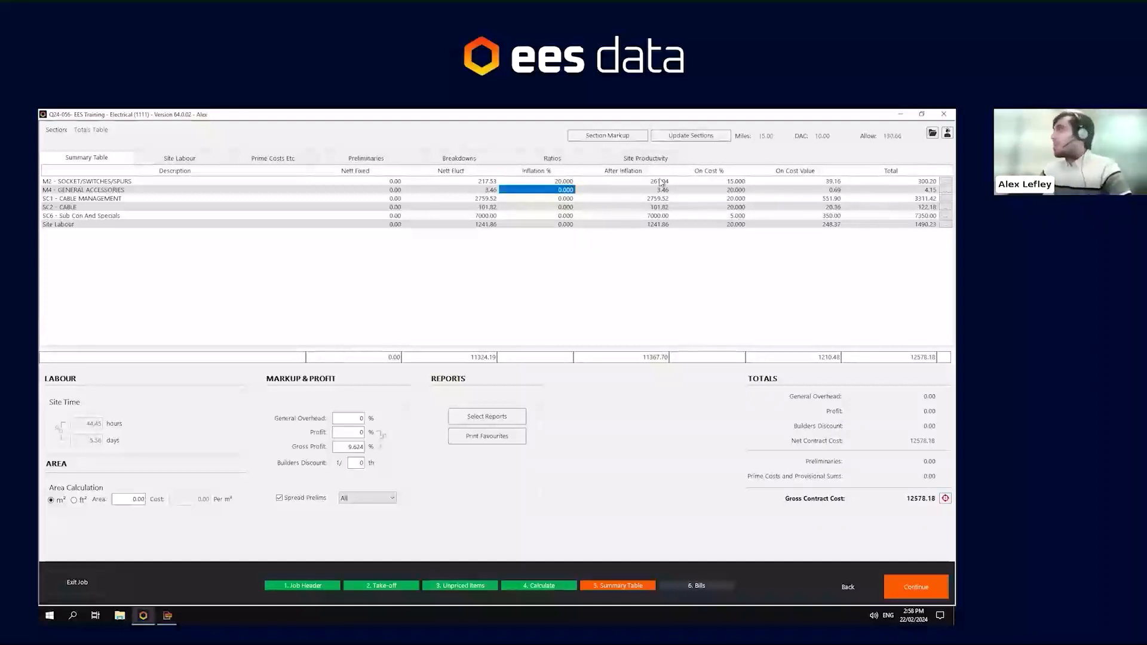
left_click(700, 182)
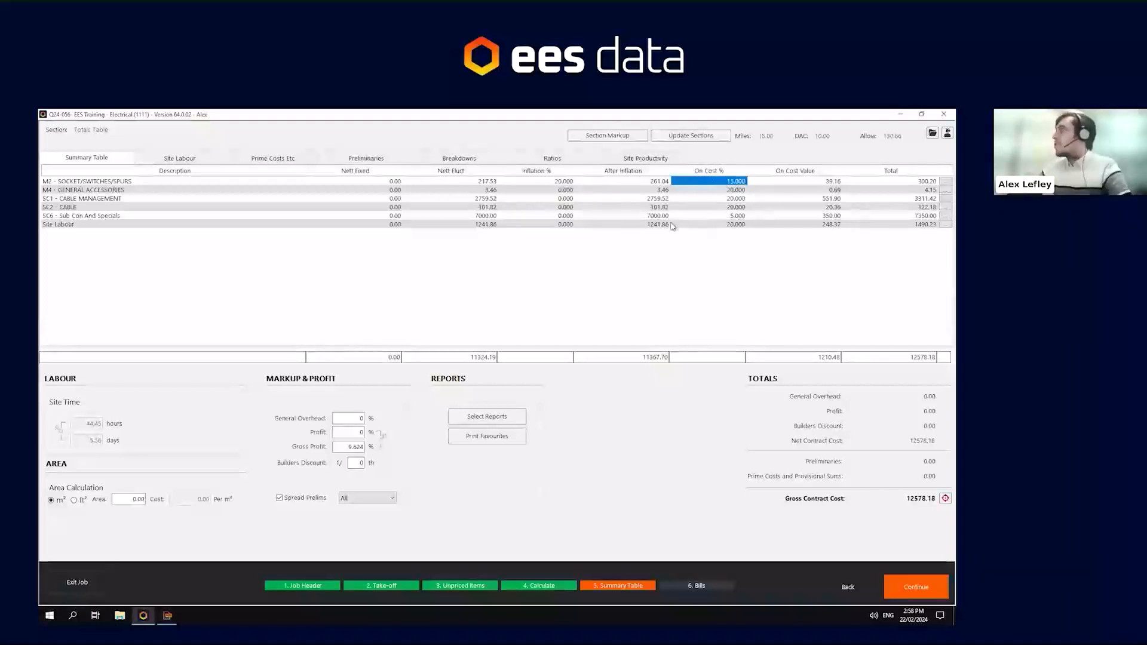
- Examine the after-inflation, on-cost value and grand total figures in the summary table
left_click(634, 357)
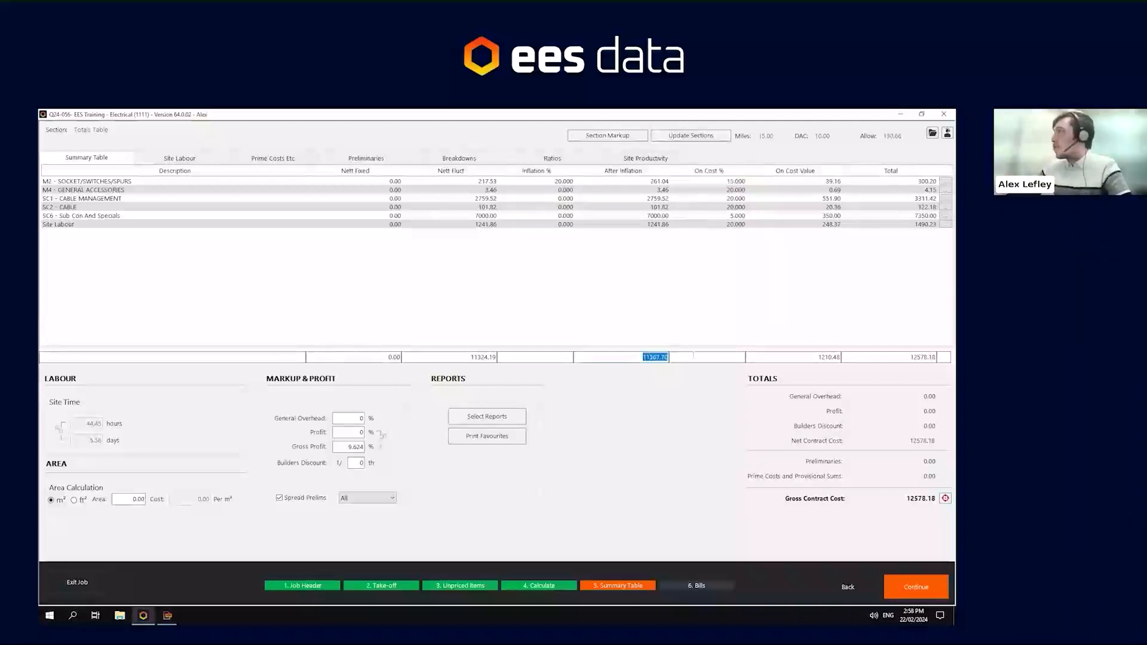
left_click_drag(740, 182, 739, 222)
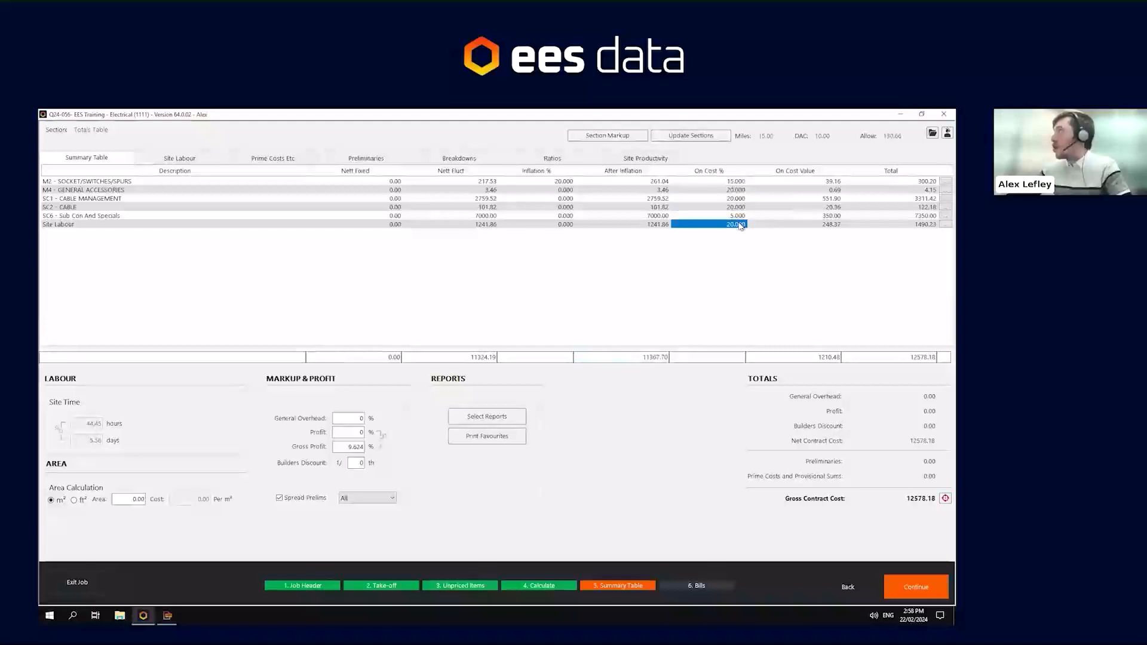
left_click(833, 181)
left_click(833, 189)
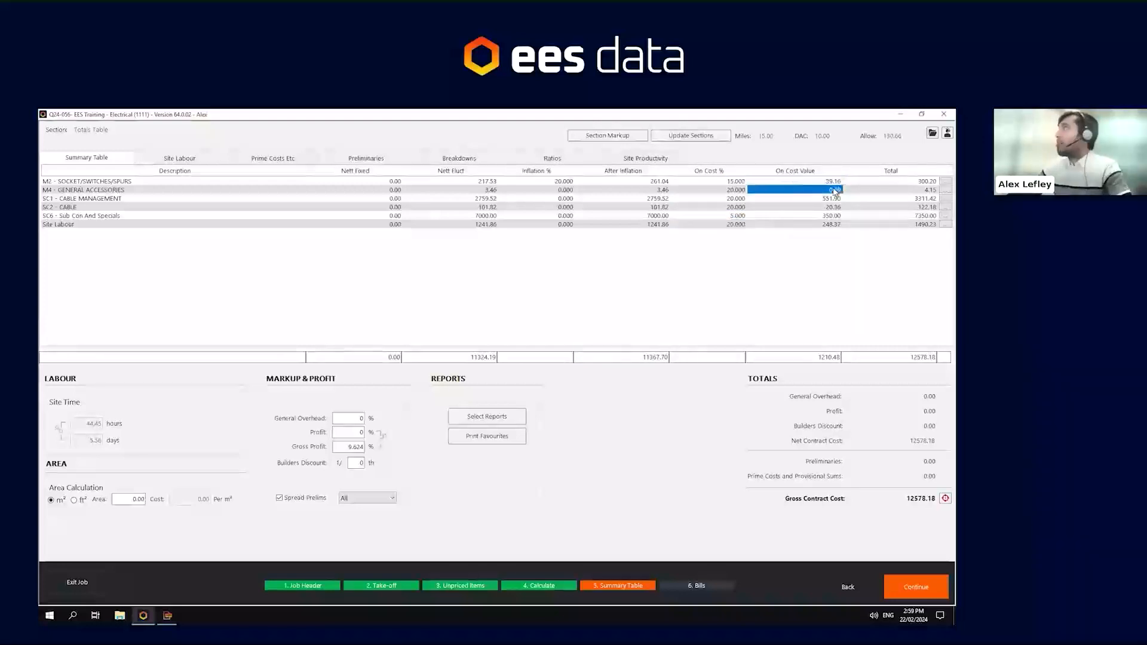
left_click(835, 356)
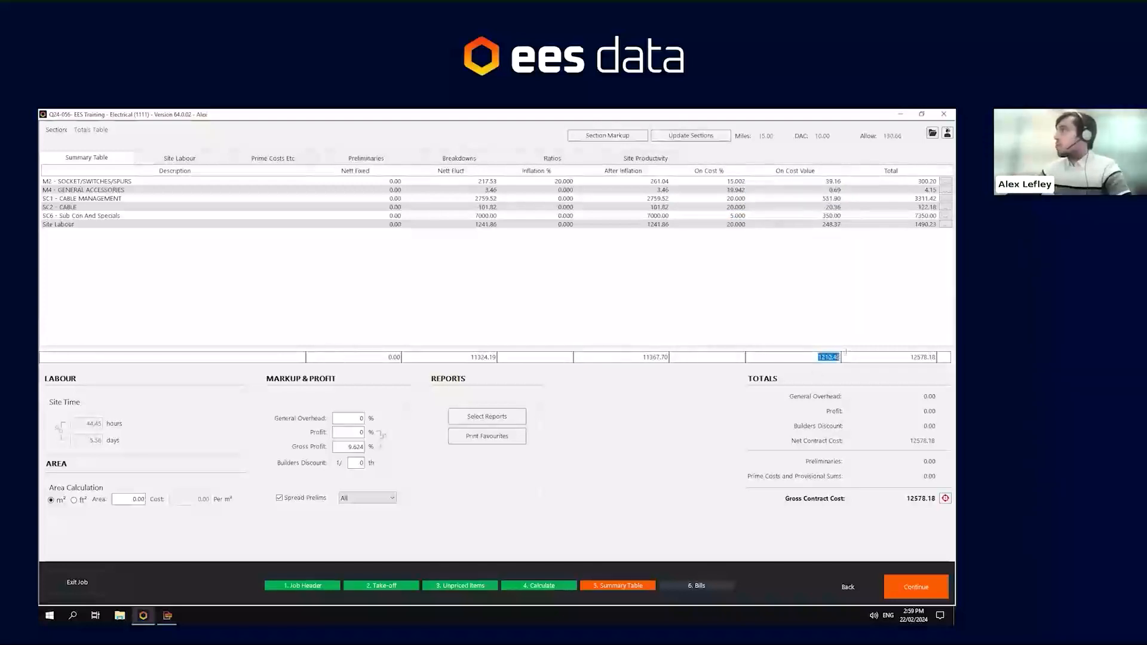
left_click(923, 357)
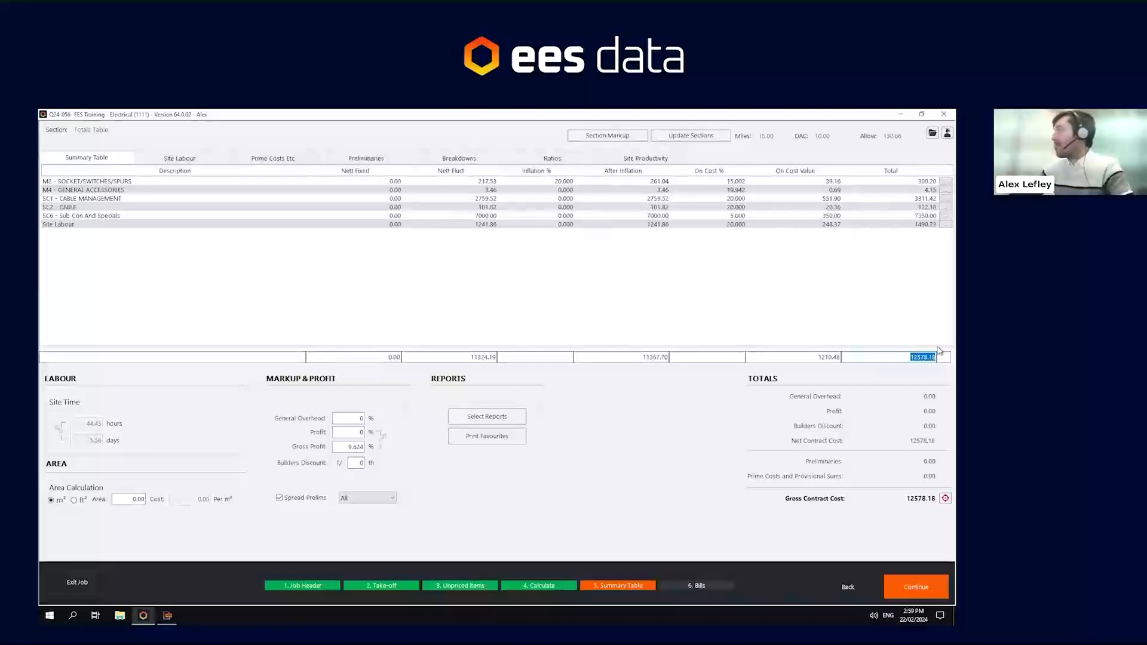
- Set the on-cost percentage of every summary section to 0
left_click(735, 180)
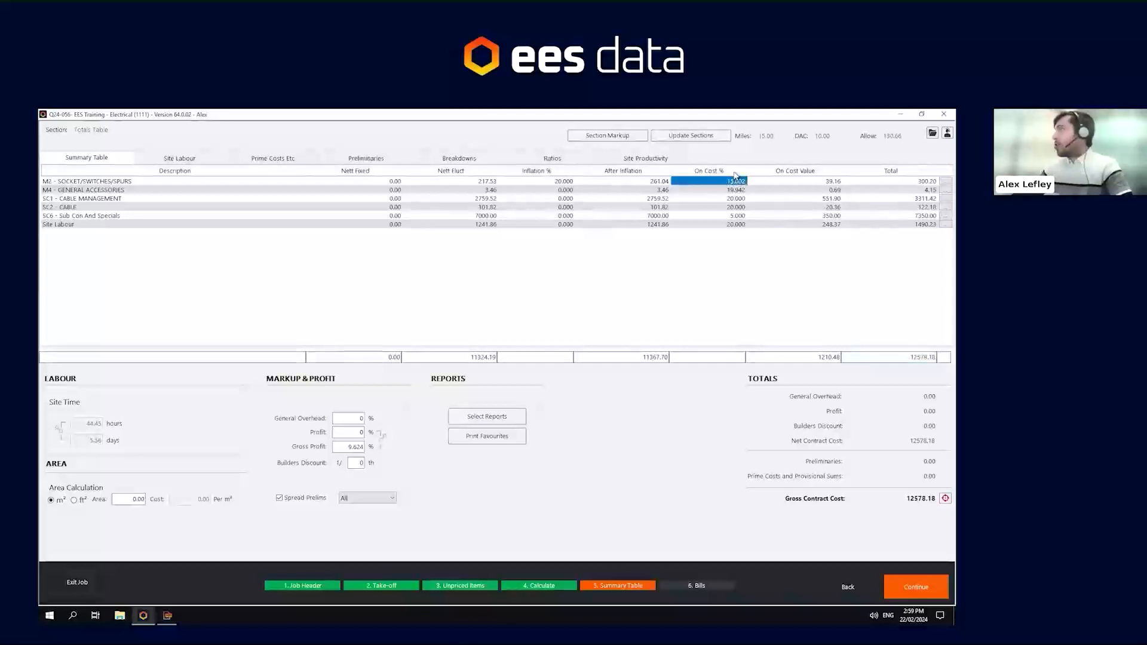
type("0 0 0")
key("Return")
type("0")
key("Return")
key("Return")
- Open the SC6 Sub Con and Specials breakdown, set the Lighting item's on-cost to 0%, and return to the summary
type("0")
key("Return")
left_click(944, 216)
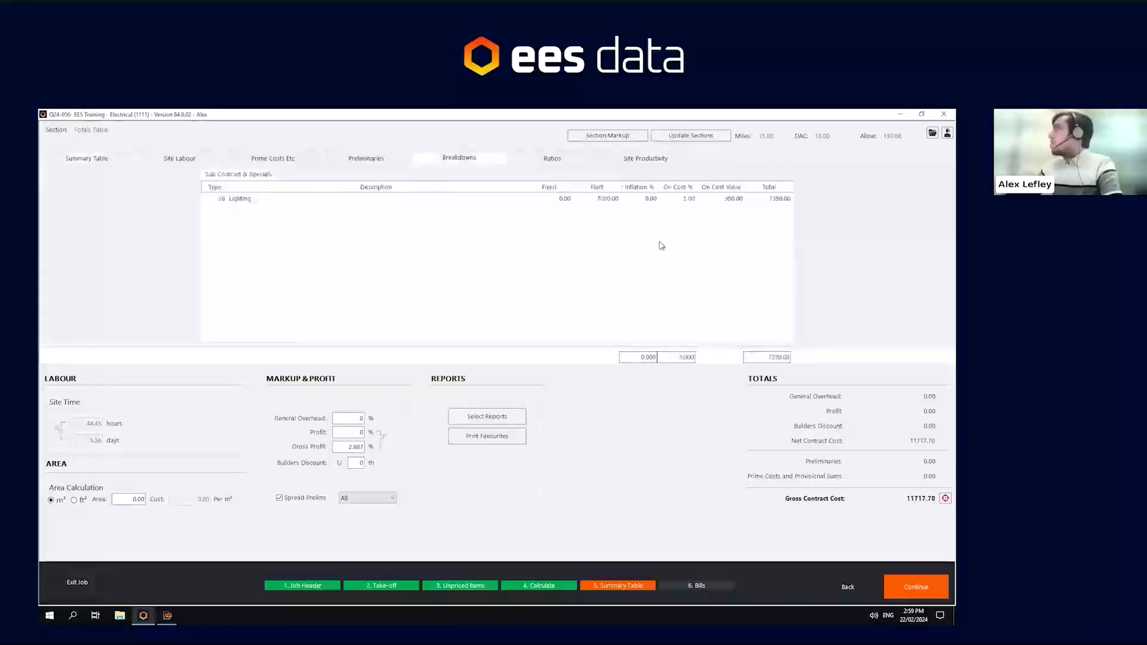
left_click(685, 199)
type("0")
key("Return")
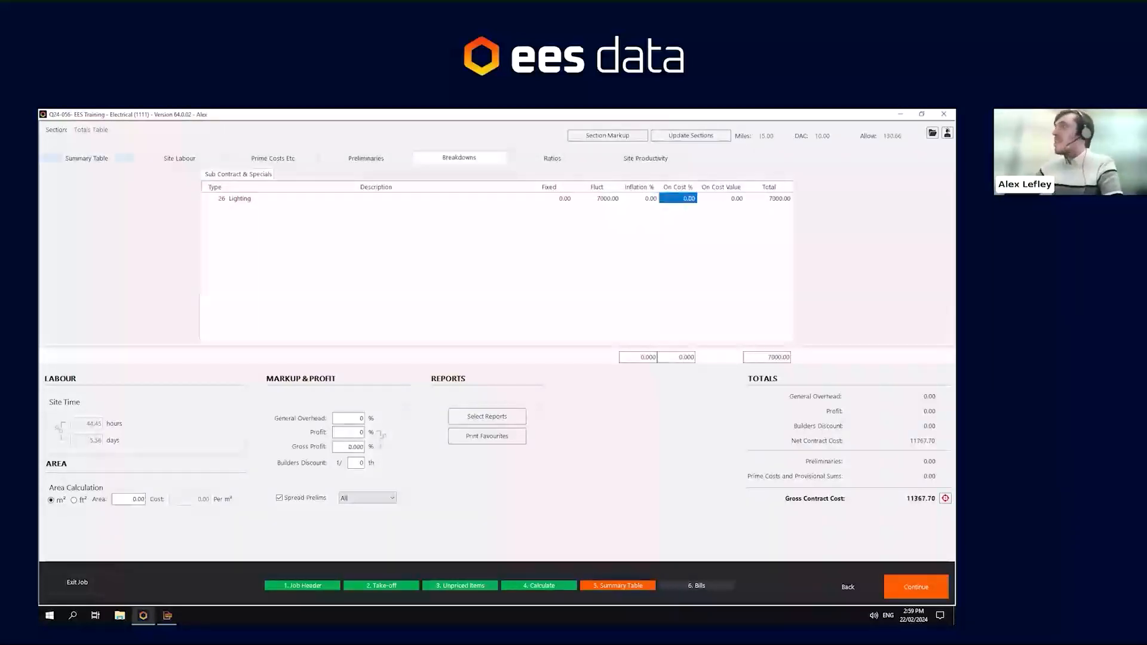
left_click(82, 158)
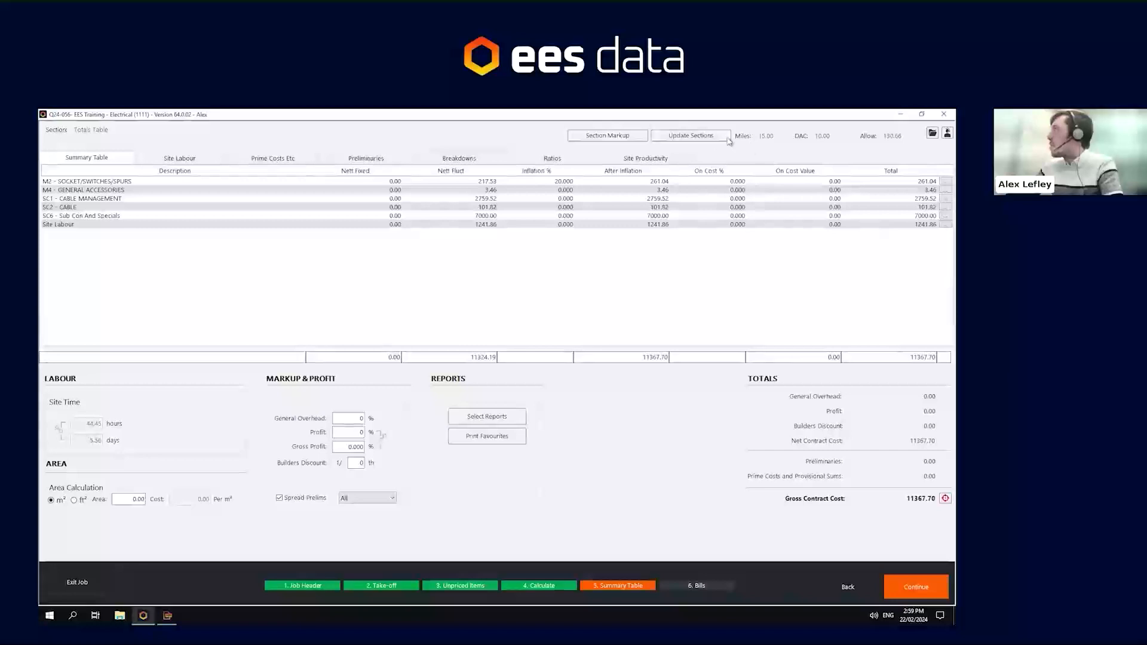
- Set the general overhead markup to 10%
left_click_drag(935, 357, 908, 358)
left_click(909, 358)
left_click(352, 417)
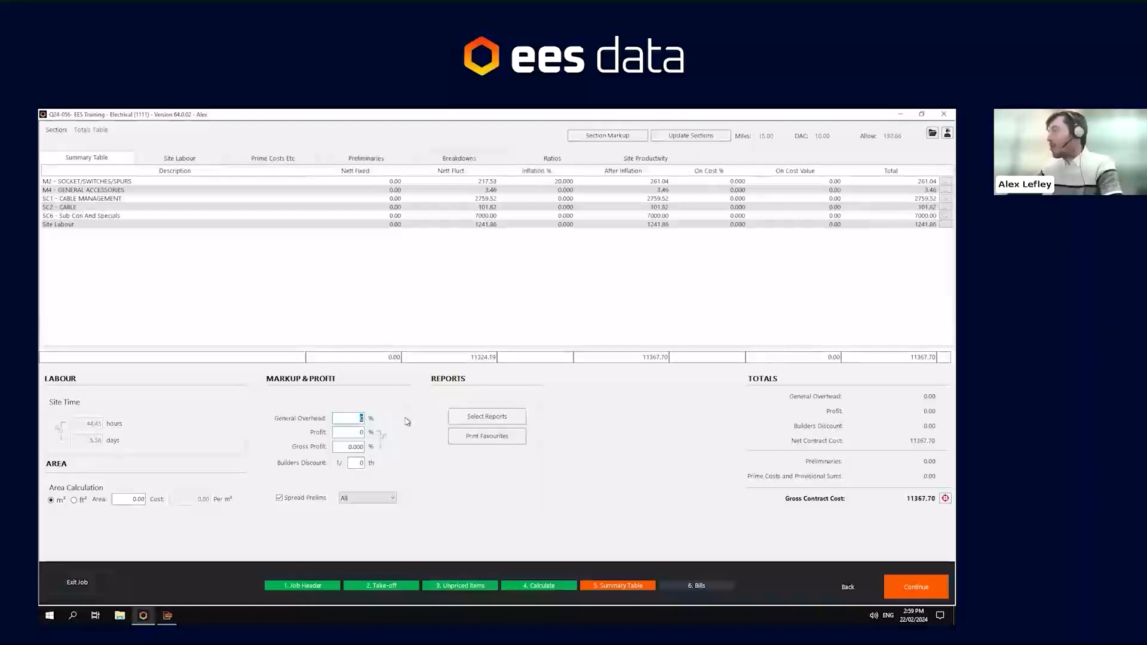
type("10")
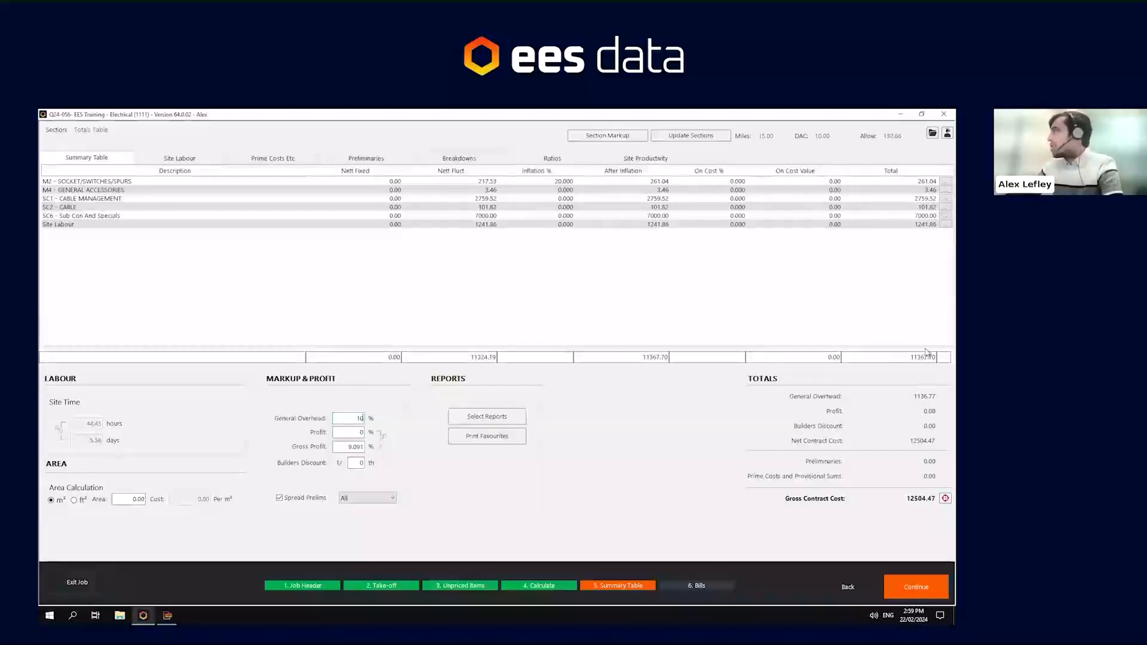
- Set the profit markup to 20% and the builders discount to 1/39
key("Tab")
type("20")
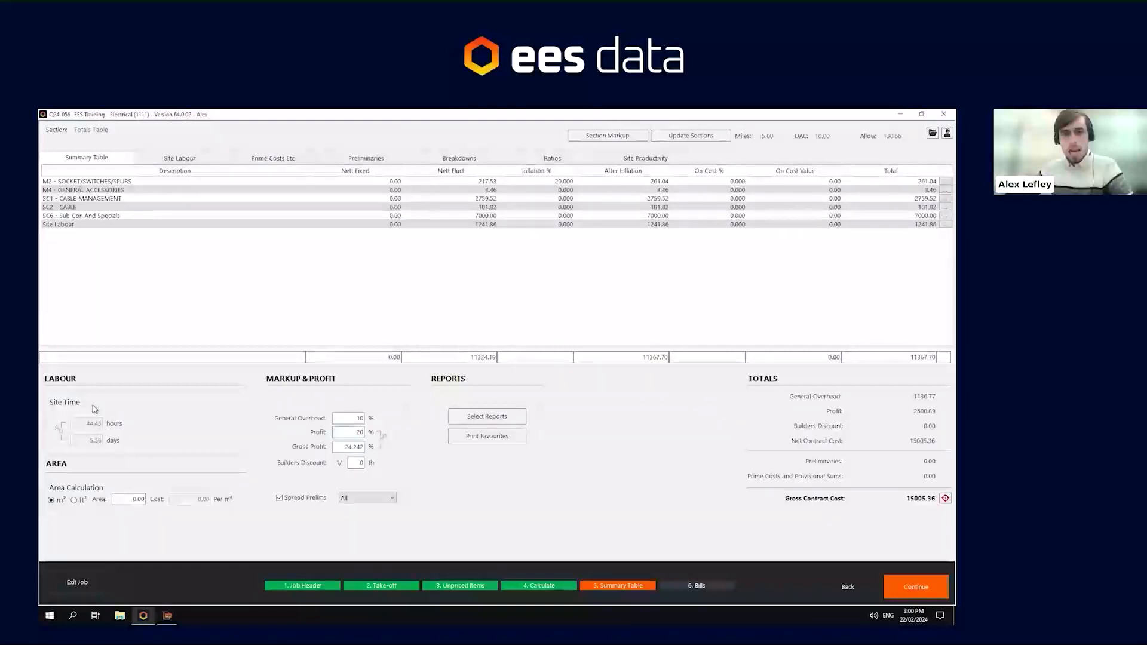
left_click(359, 464)
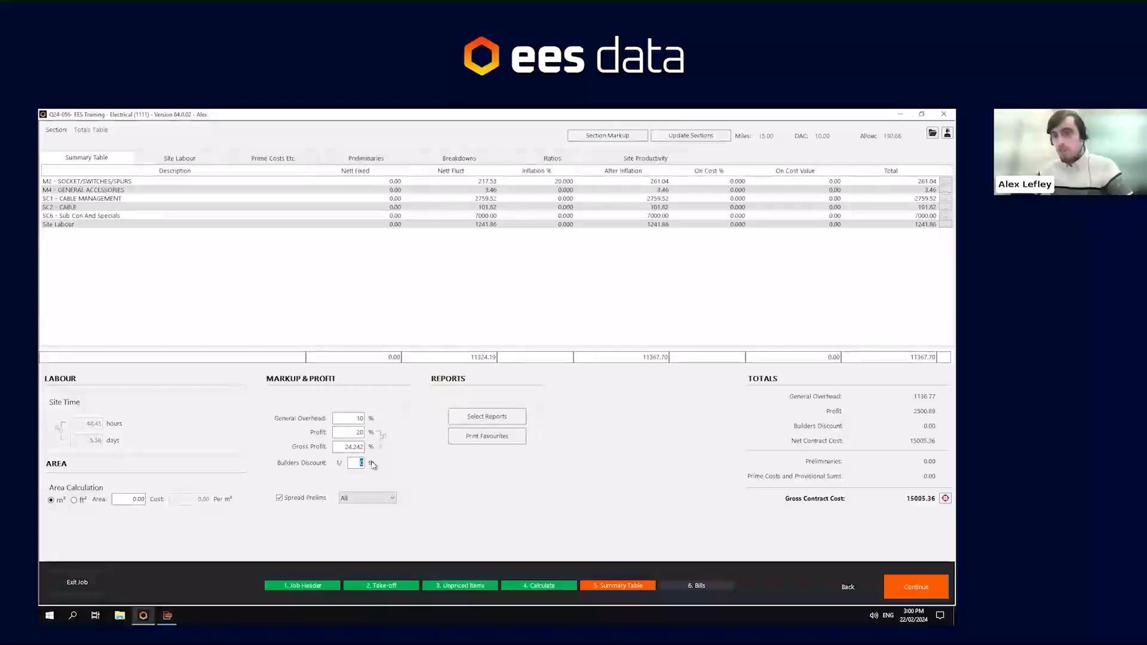
type("39")
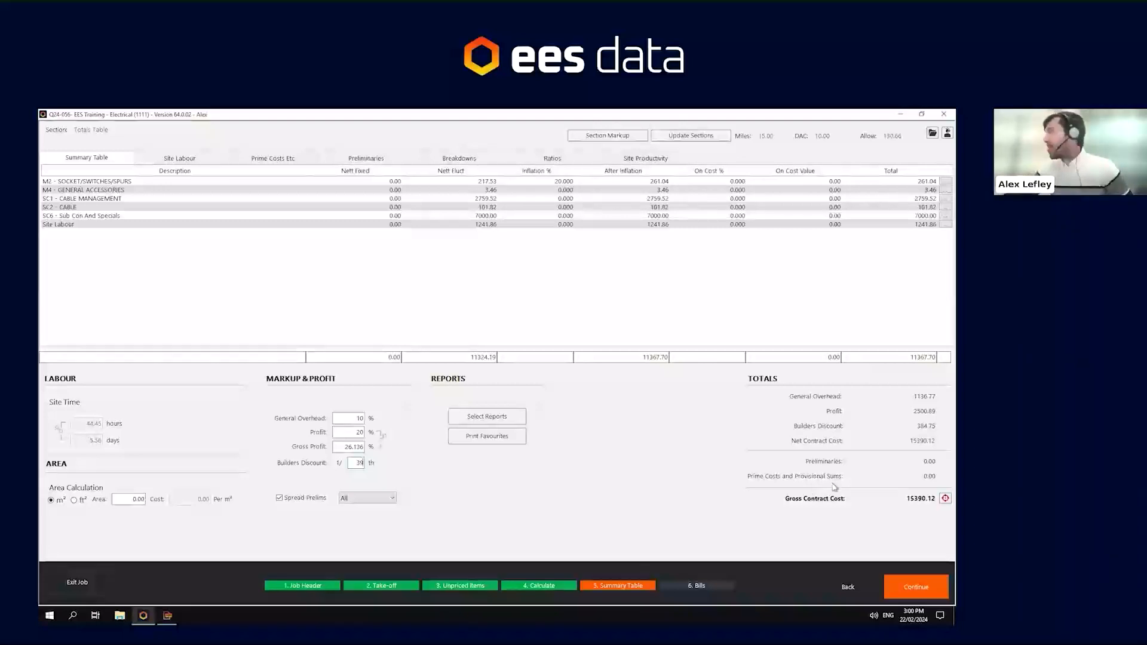
- Open the prime costs table and examine its amount and on-cost cells
left_click(290, 162)
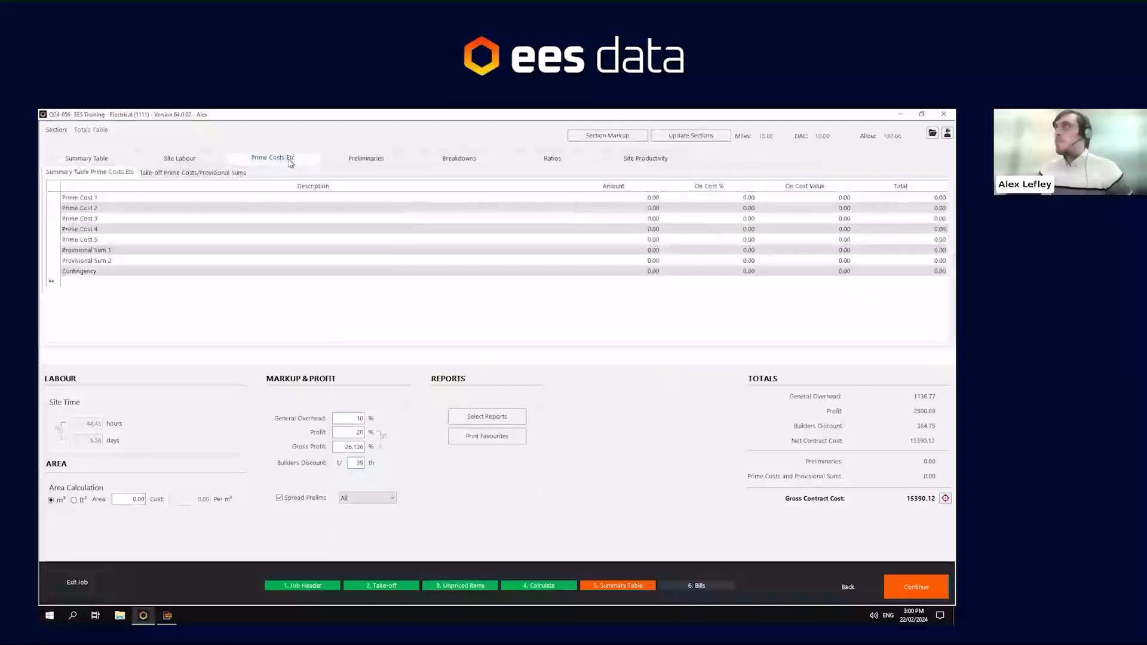
left_click(110, 201)
left_click(109, 204)
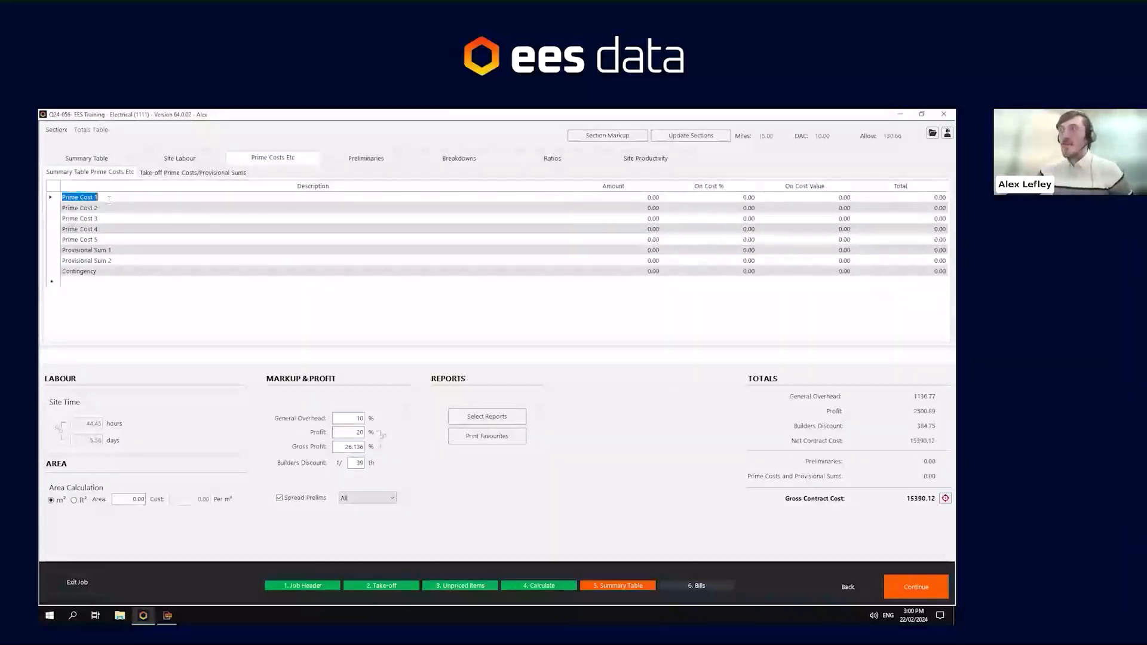
left_click(634, 201)
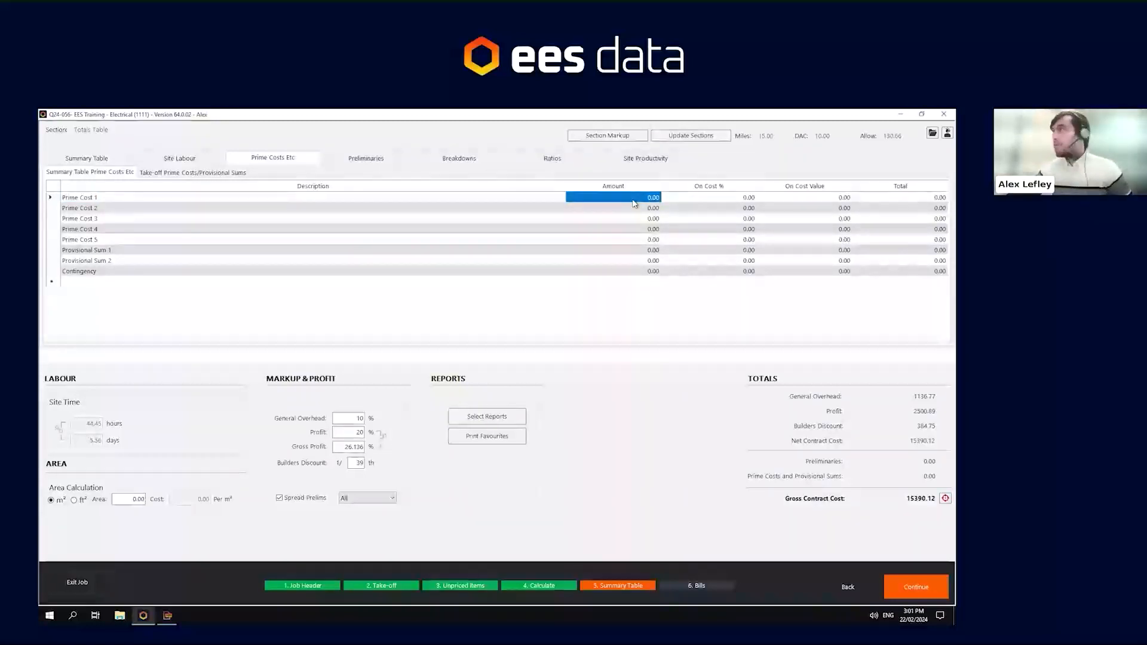
left_click(678, 199)
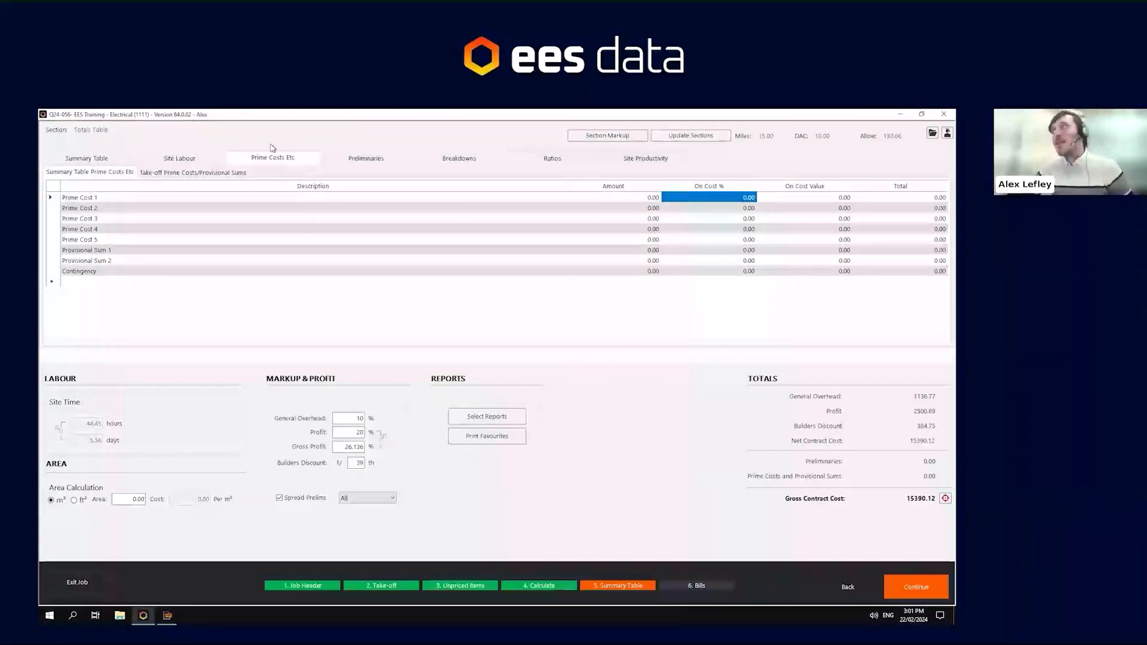
- Enter fixed preliminary costs: Licences and Fees 200, Name Boards 600, Preparing Drawings 300
left_click(378, 161)
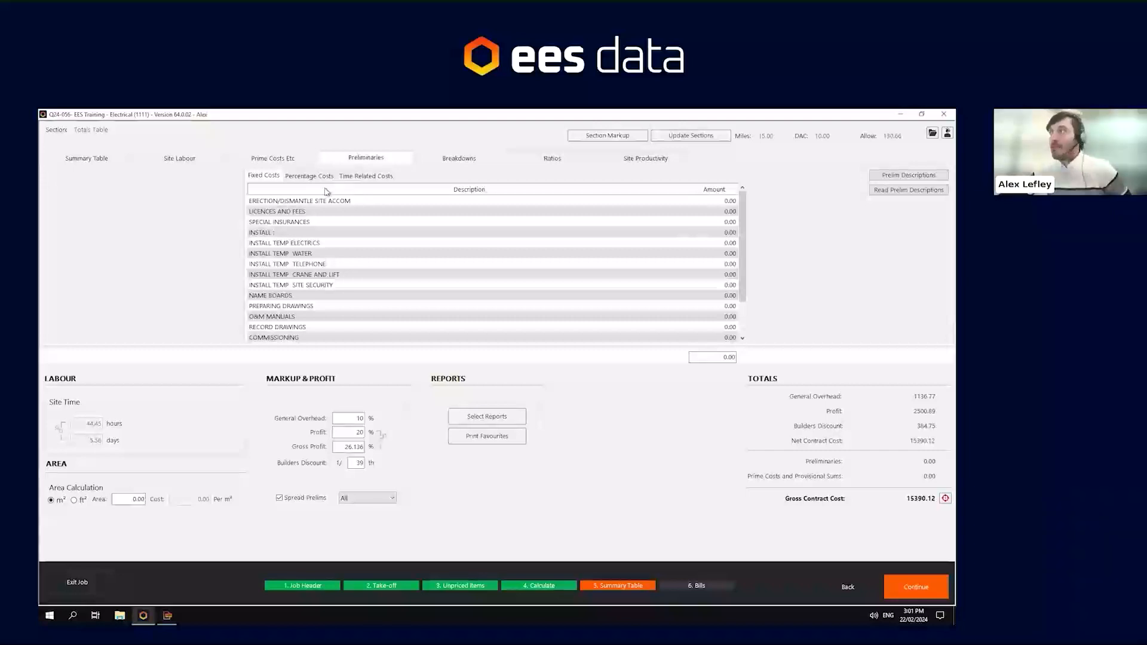
left_click(319, 204)
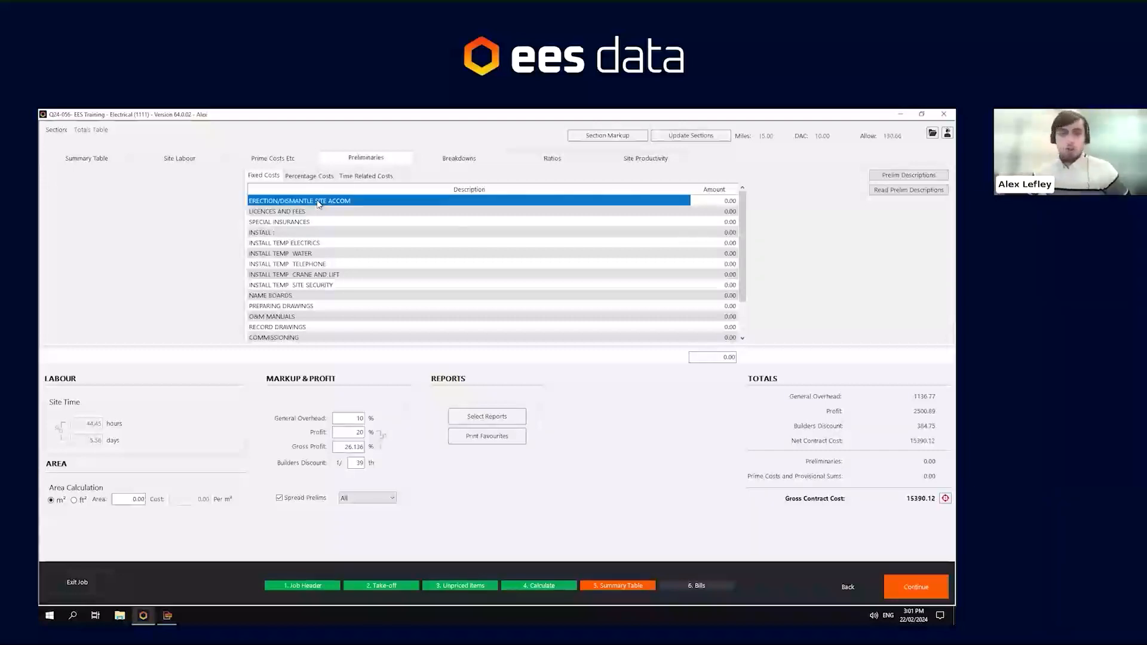
left_click(730, 212)
type("200")
key("Down")
key("Down")
key("Down")
key("Down")
key("Down")
key("Down")
key("Down")
key("Down")
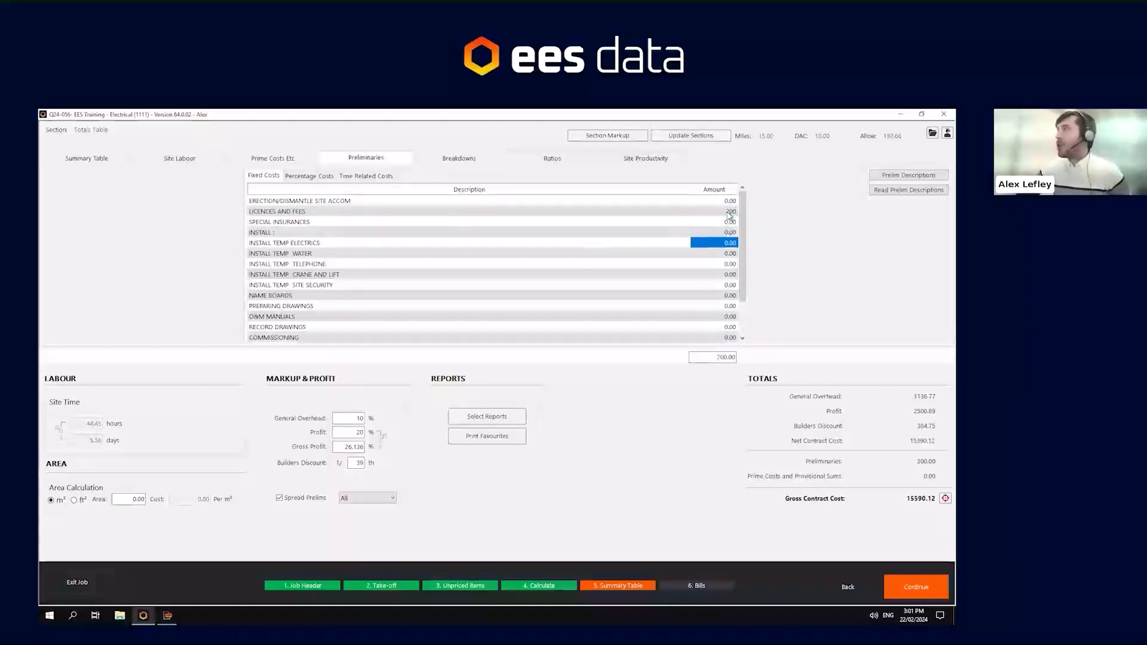
type("600")
key("Down")
type("300")
key("Down")
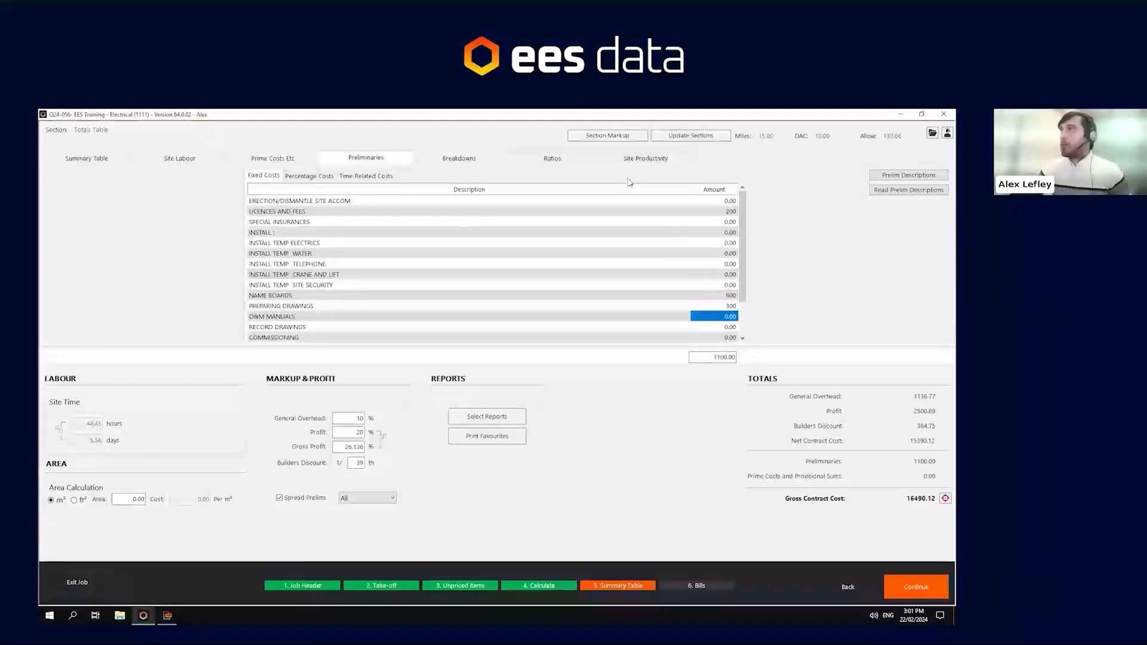
- In the time-related preliminaries, give Supervision a weekly rate of 600 for 2 weeks
left_click(327, 177)
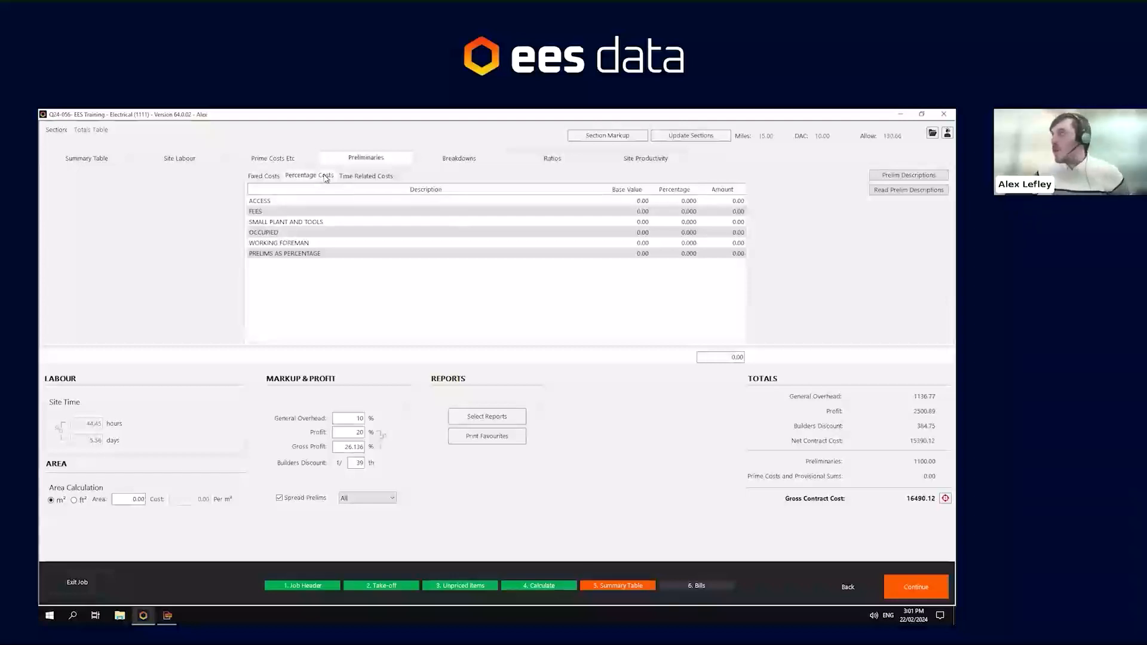
left_click(356, 177)
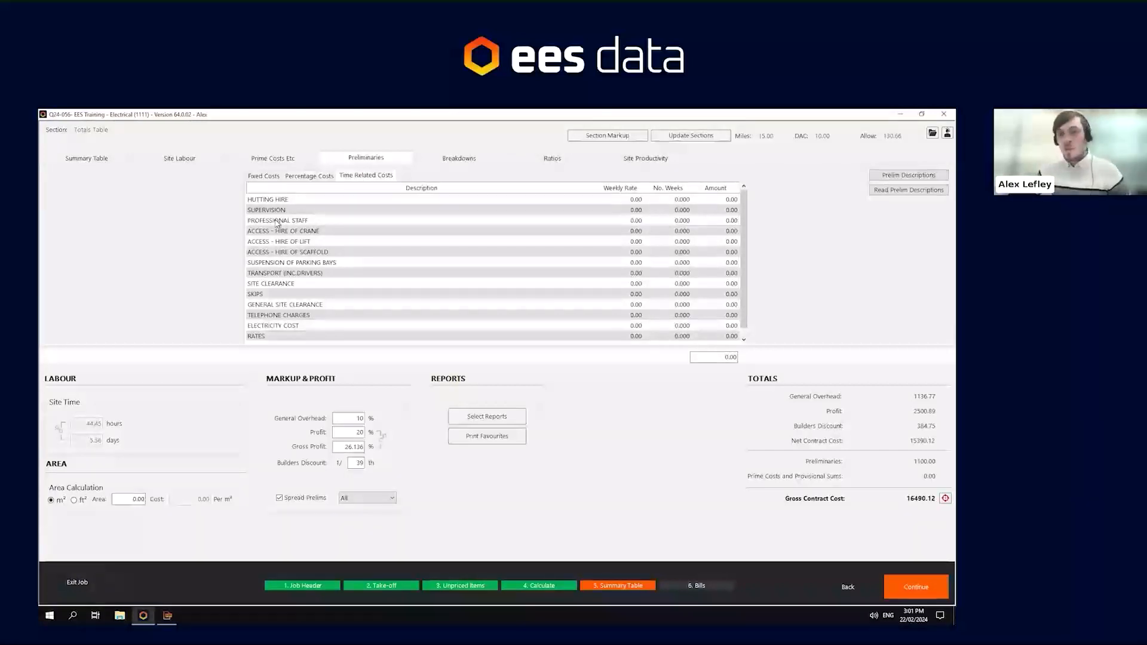
left_click(636, 210)
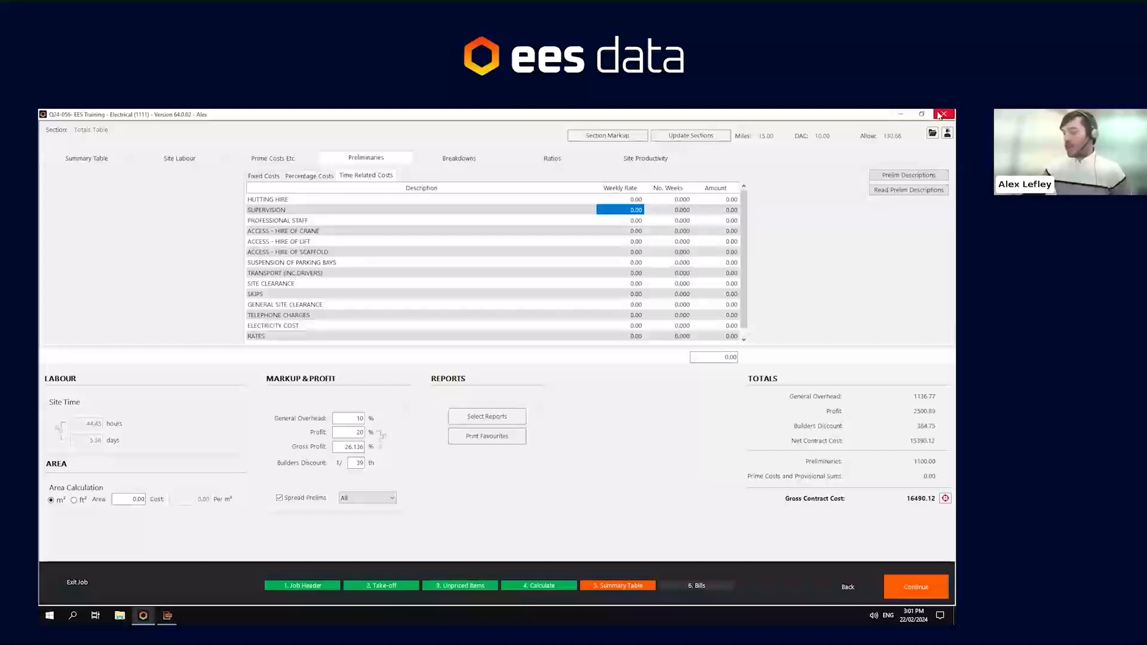
type("600")
key("Tab")
type("2")
key("Return")
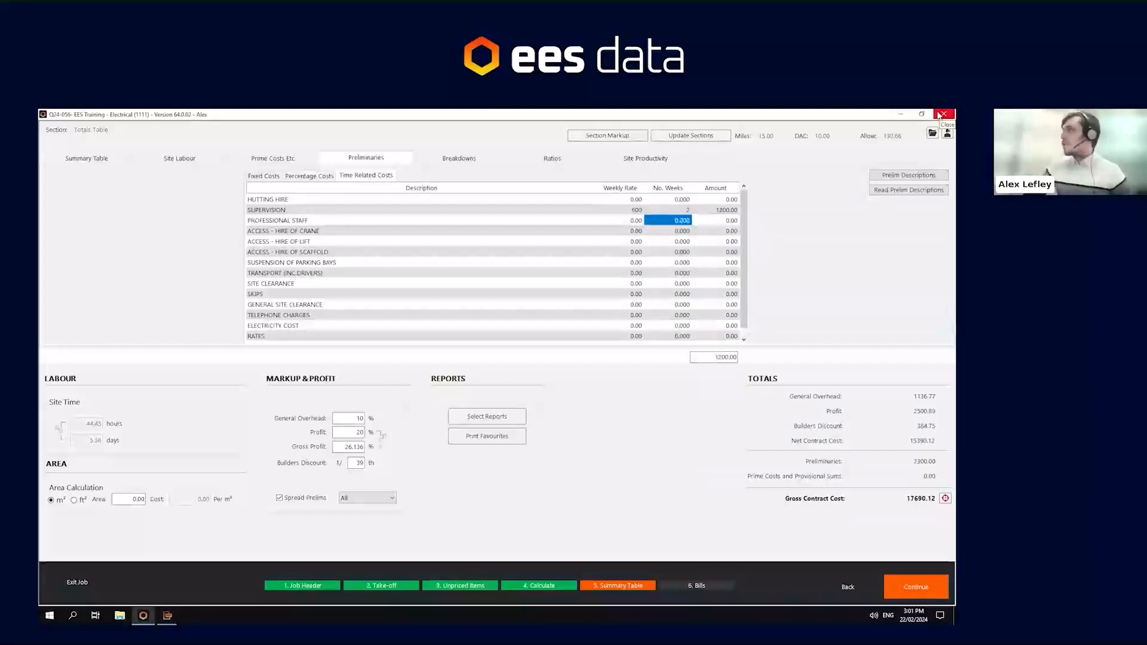
- Give Access - Hire of Scaffold a weekly rate of 120 for 3 weeks
key("Left")
key("Down")
key("Down")
key("Down")
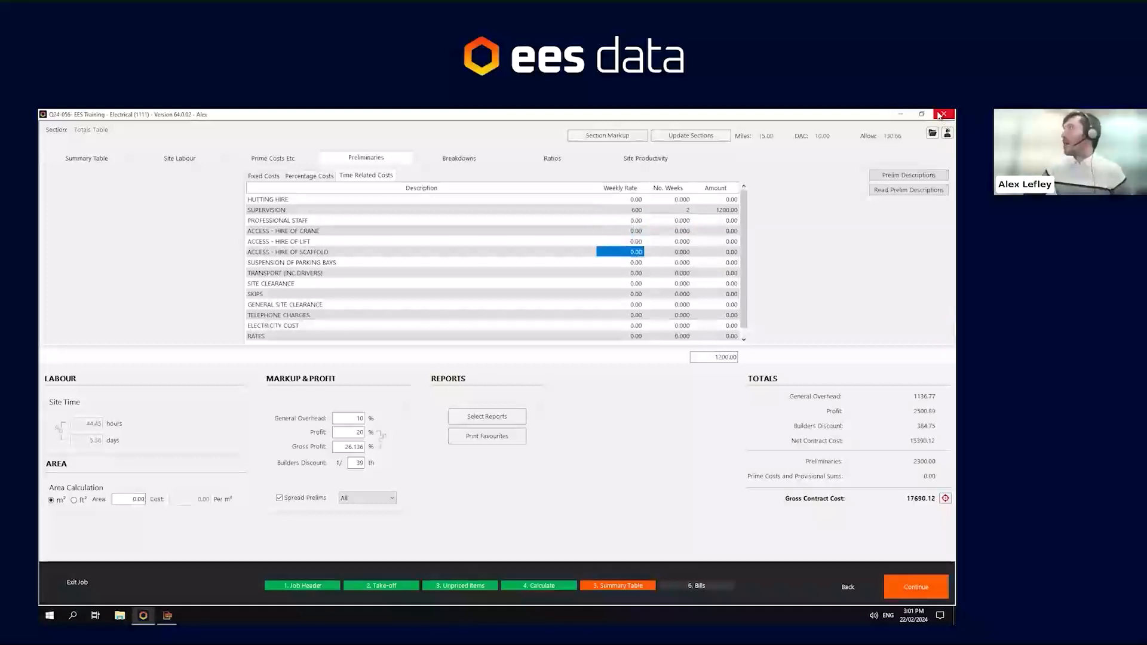
type("120")
key("Tab")
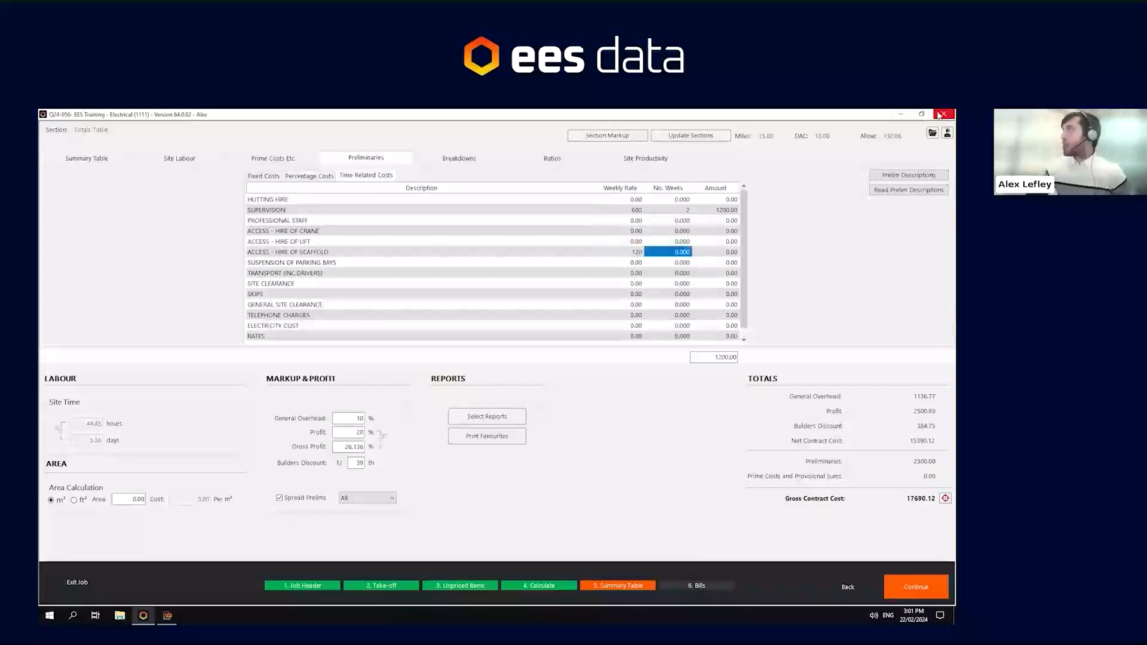
type("3")
key("Return")
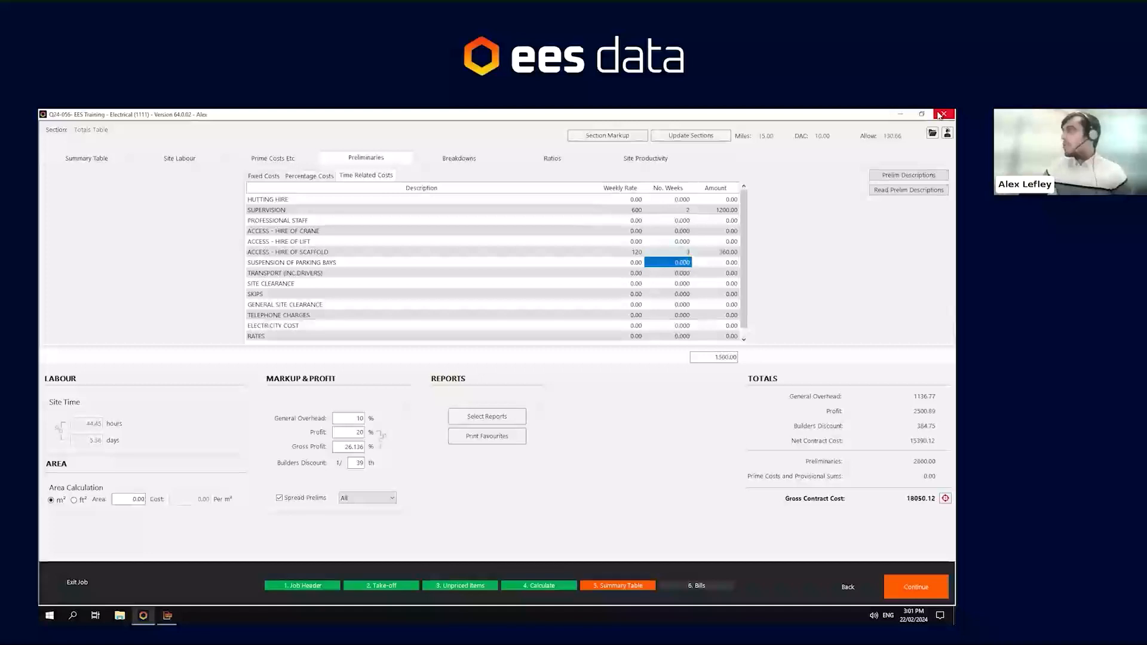
- Review the preliminaries totals on the fixed and time-related cost lists
left_click(304, 176)
left_click(266, 176)
left_click_drag(716, 358, 767, 357)
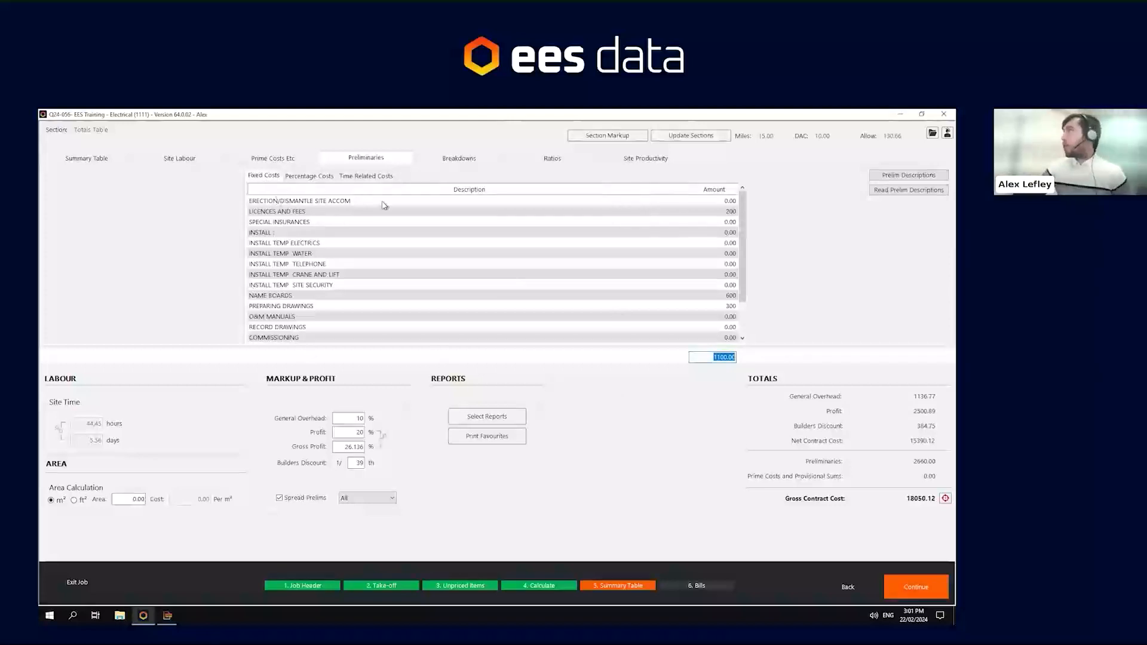
left_click(385, 175)
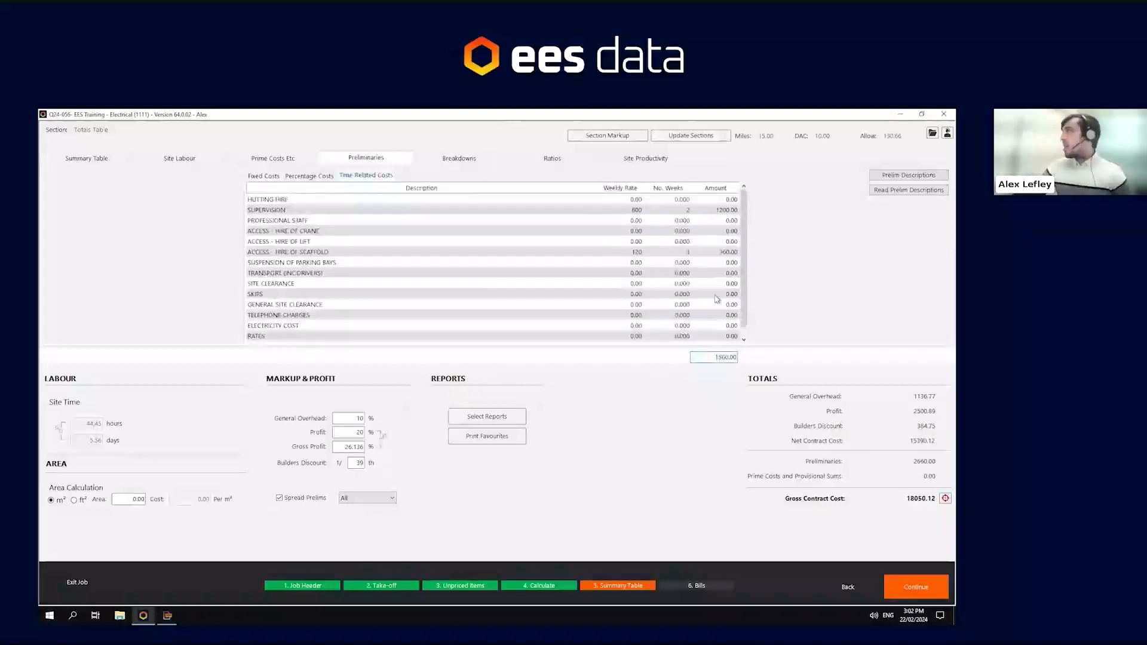
left_click_drag(708, 357, 822, 353)
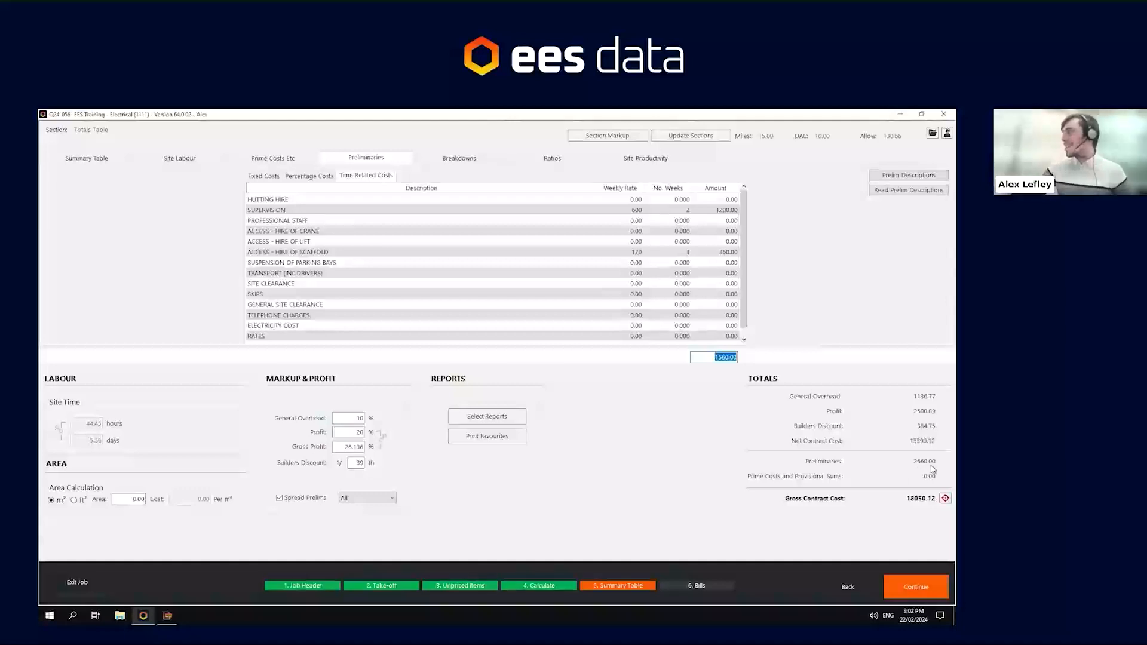
- Return to the summary, choose Materials for spreading prelims and untick Spread Prelims
left_click(95, 159)
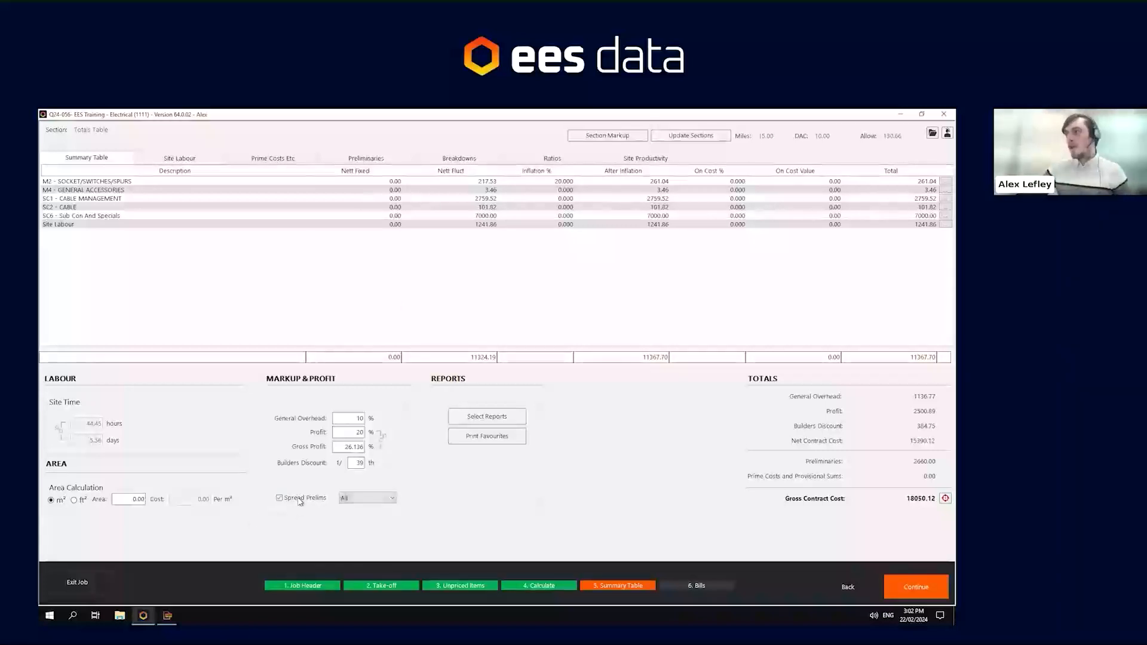
left_click(361, 500)
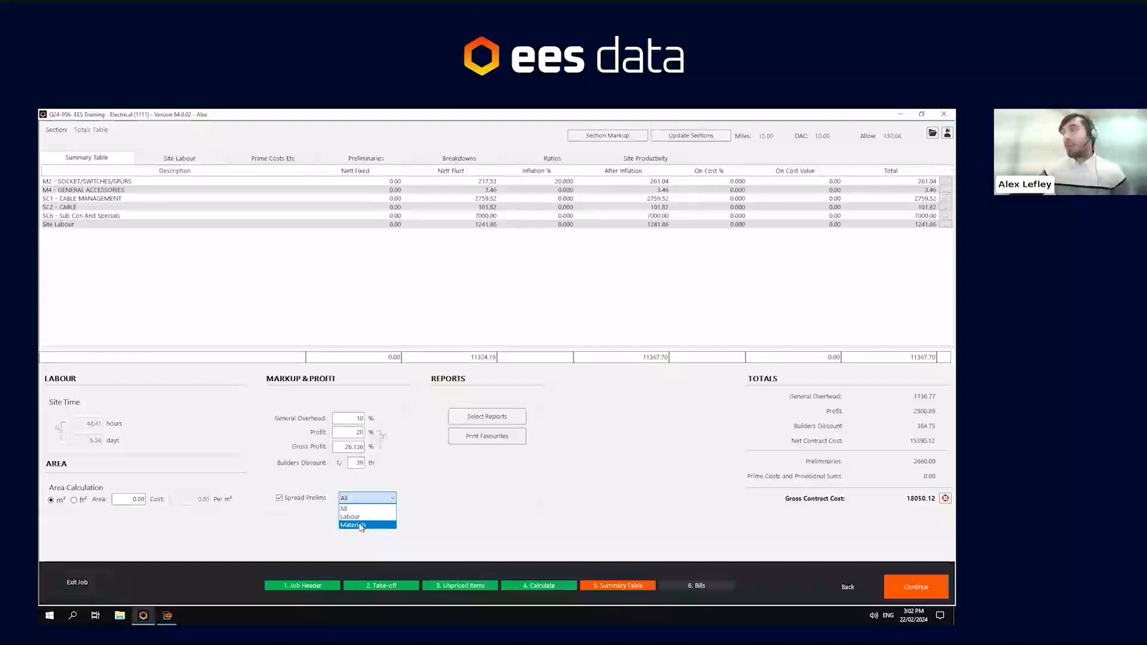
left_click(358, 525)
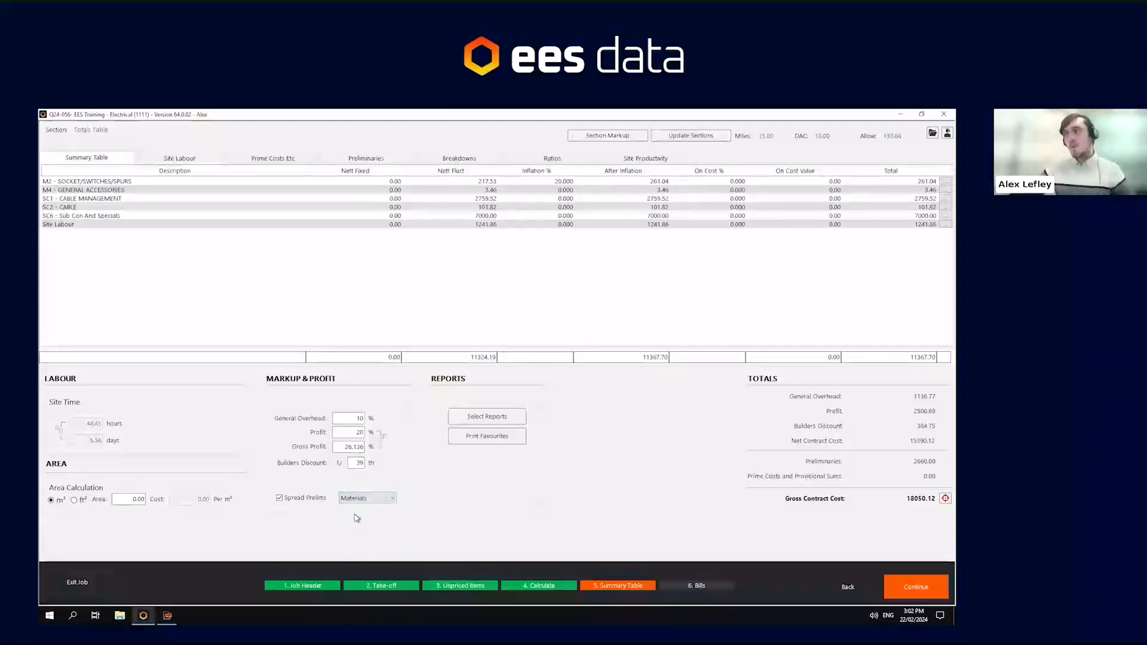
left_click(292, 502)
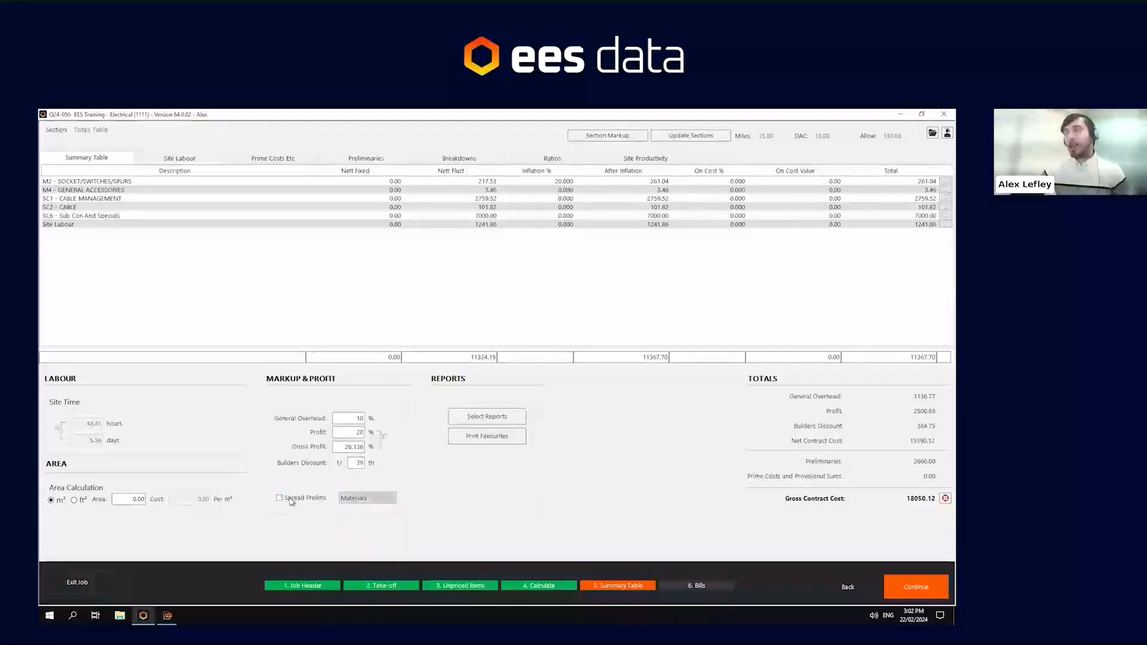
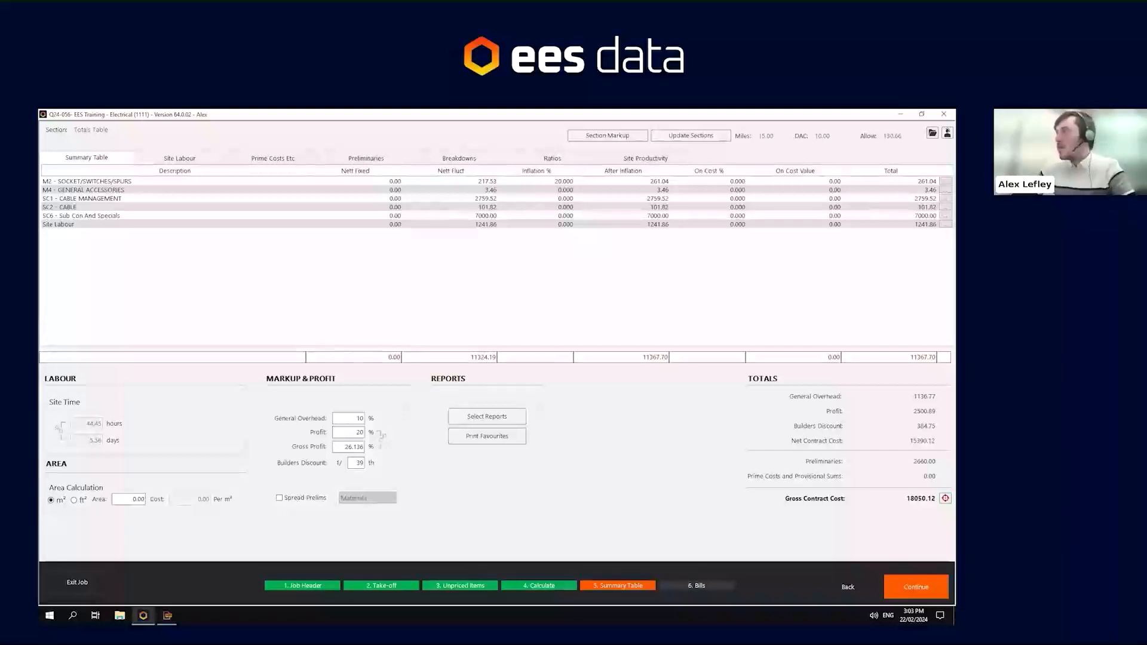
- Browse the available summary, material and estimate reports in the report selection dialog, then close it
left_click(485, 418)
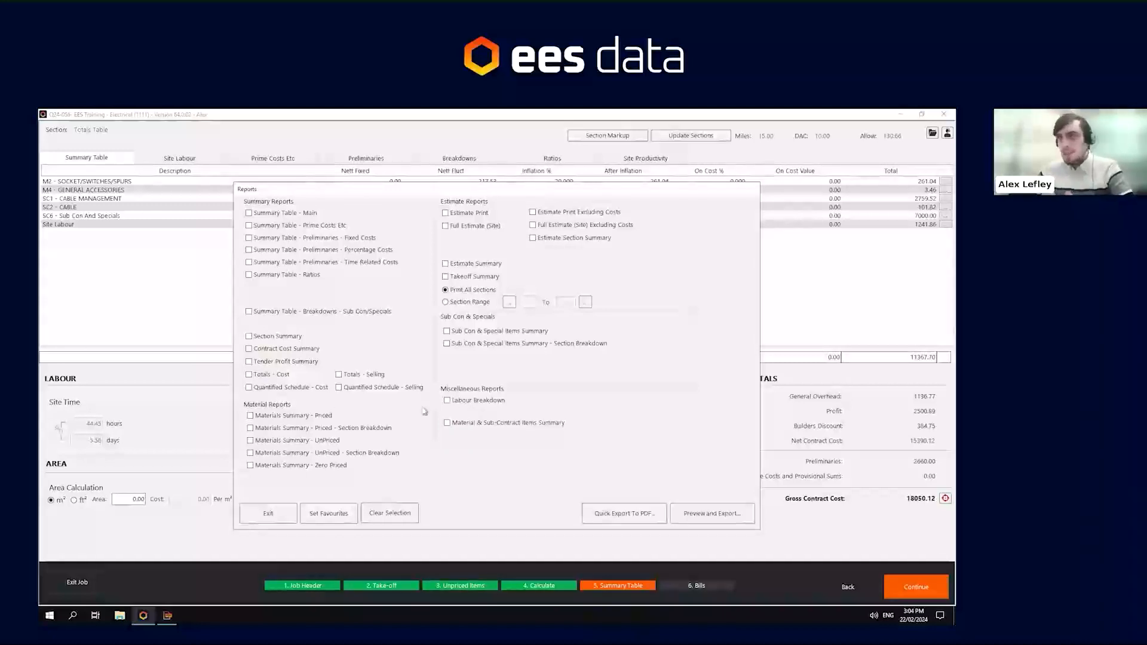
left_click(266, 365)
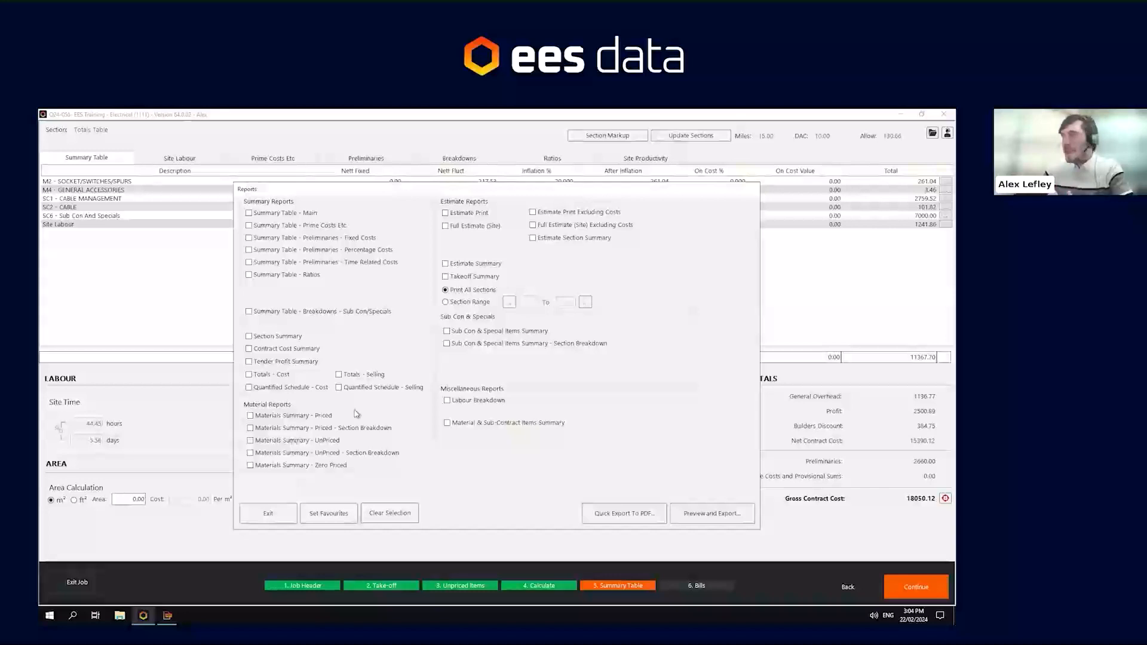
left_click(467, 405)
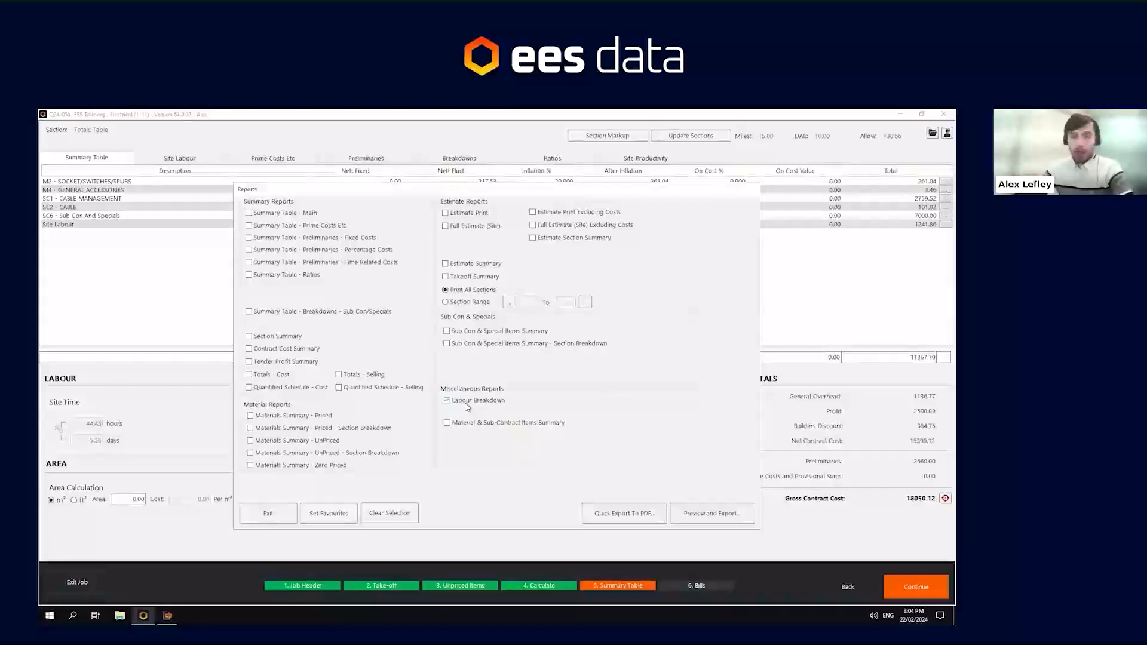
left_click(467, 405)
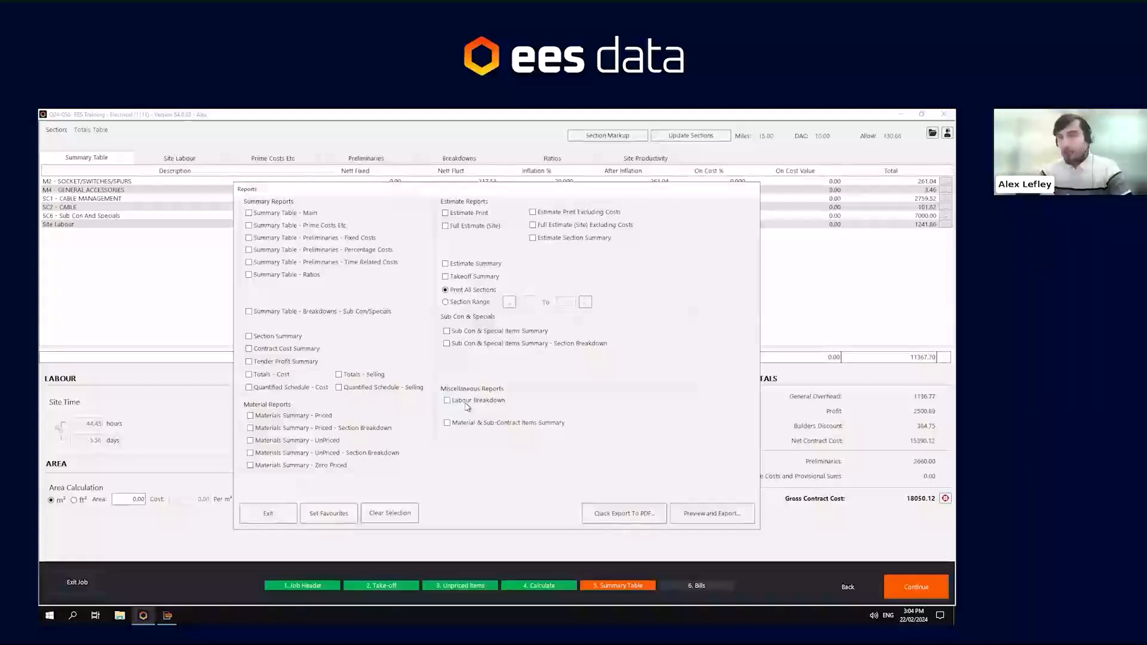
left_click(278, 513)
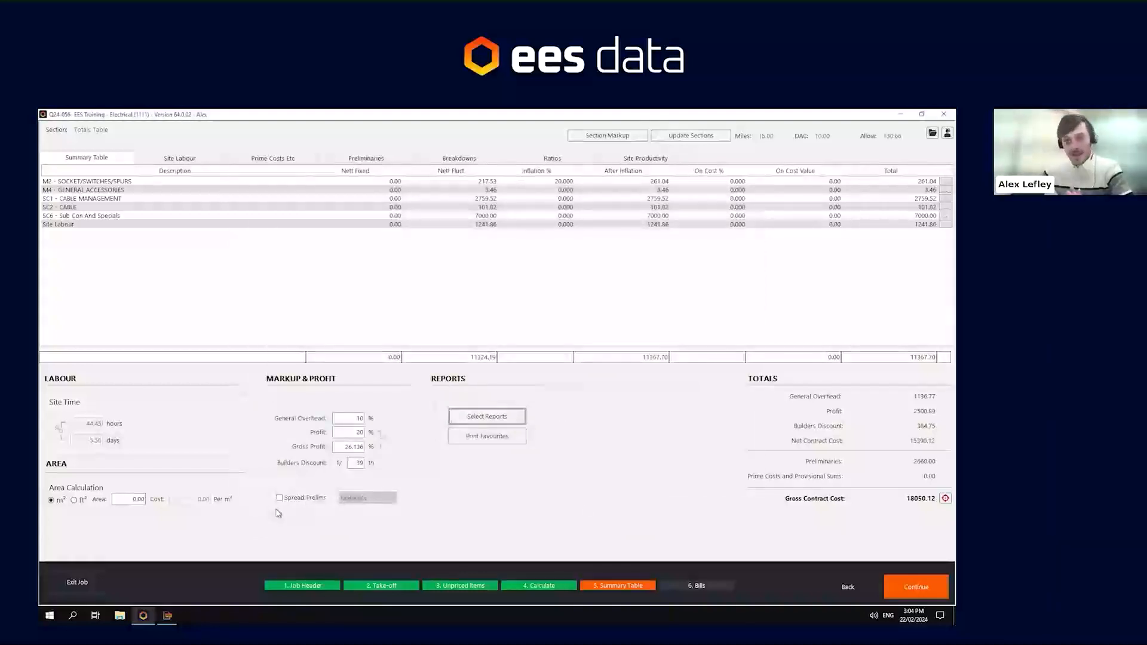
- Continue from the summary table to the bills stage and on to printing the bill of materials
left_click(929, 590)
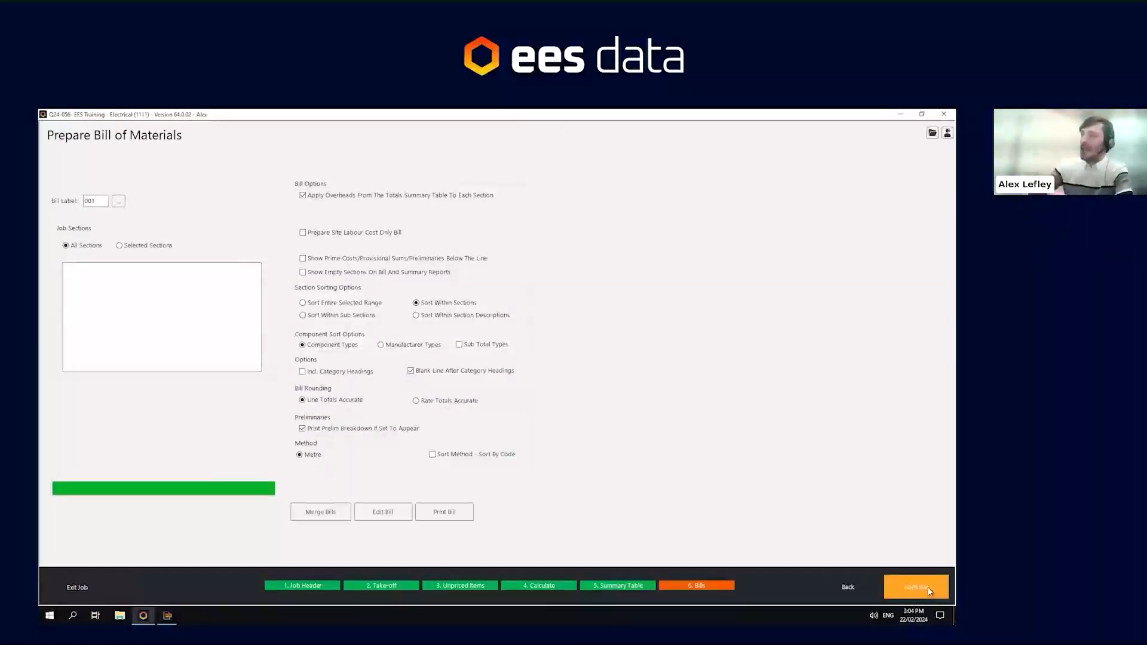
left_click(929, 590)
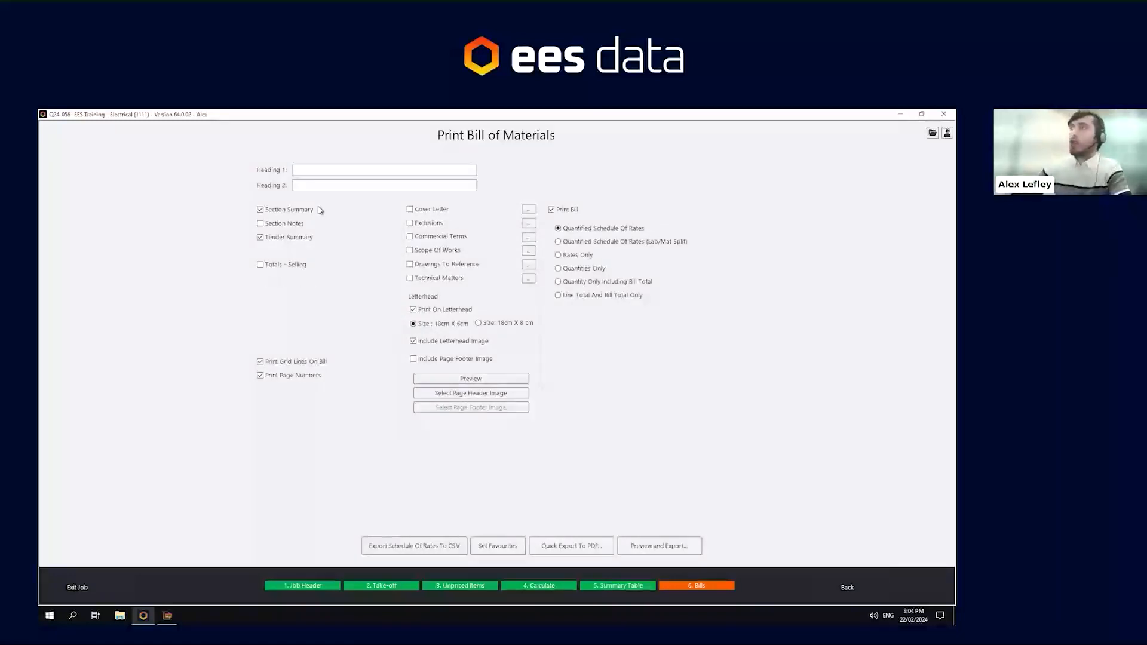
- Untick the Section Summary option for the printed bill, keeping Totals - Selling unticked
left_click(293, 263)
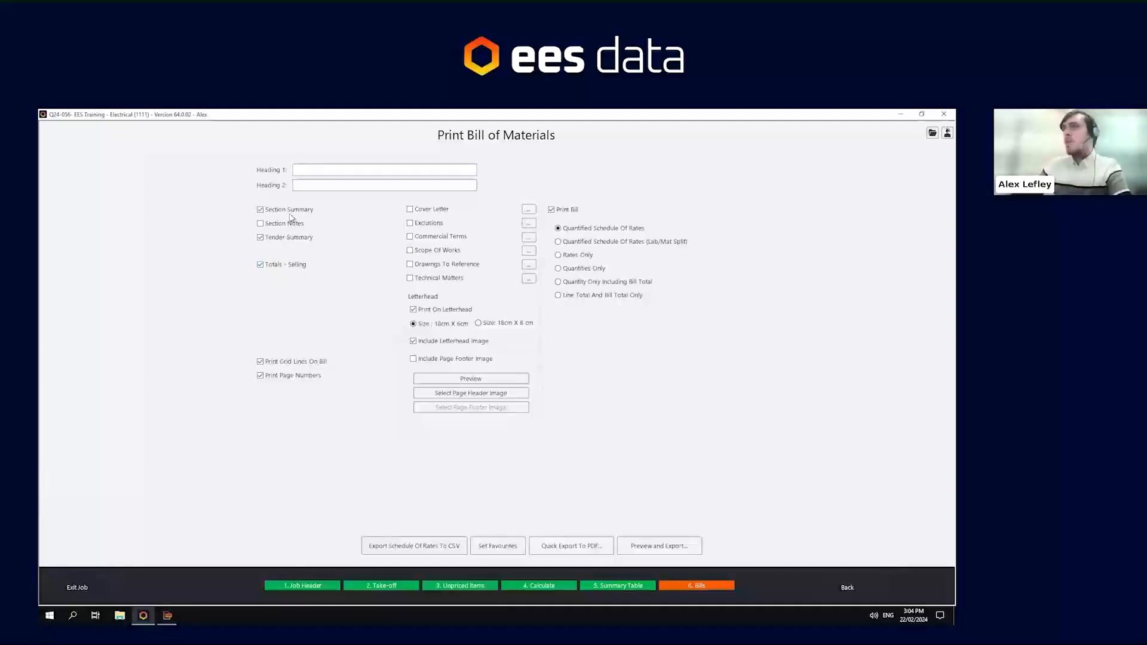
left_click(290, 215)
left_click(284, 264)
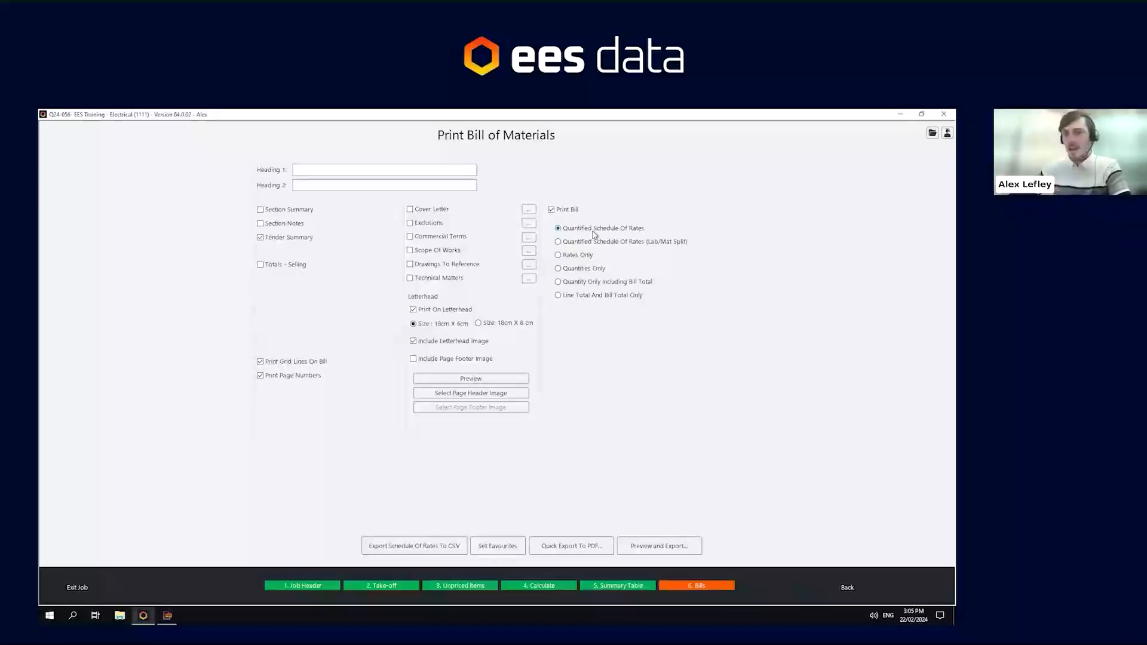
- Preview the bill report and review its tender summary page at 200% zoom
left_click(677, 548)
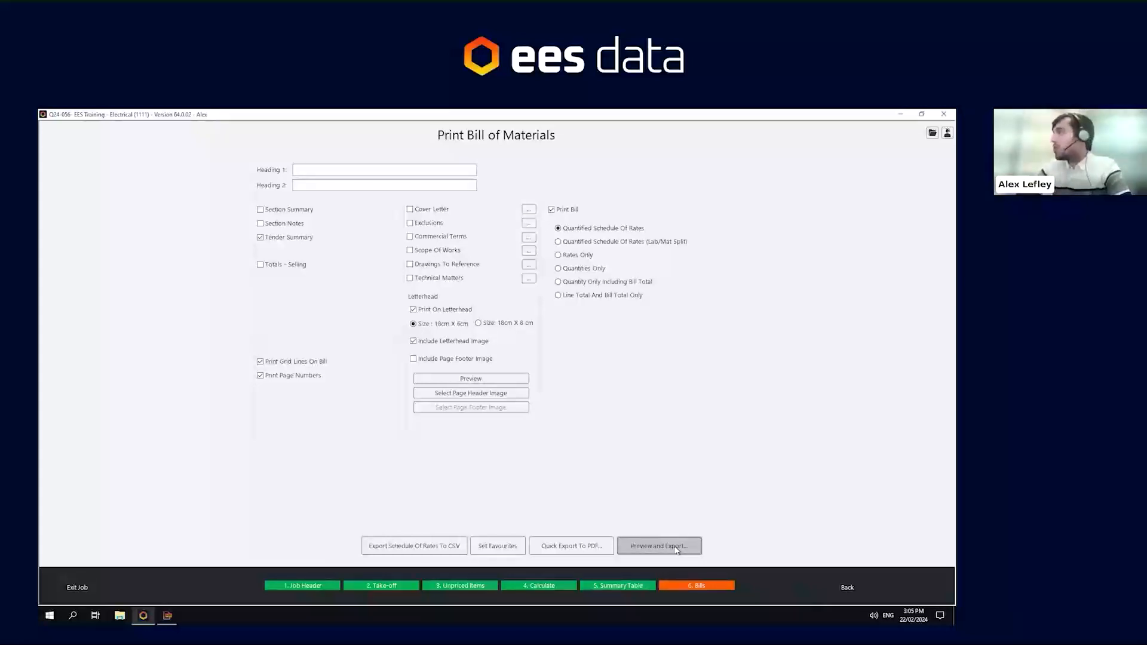
left_click(677, 548)
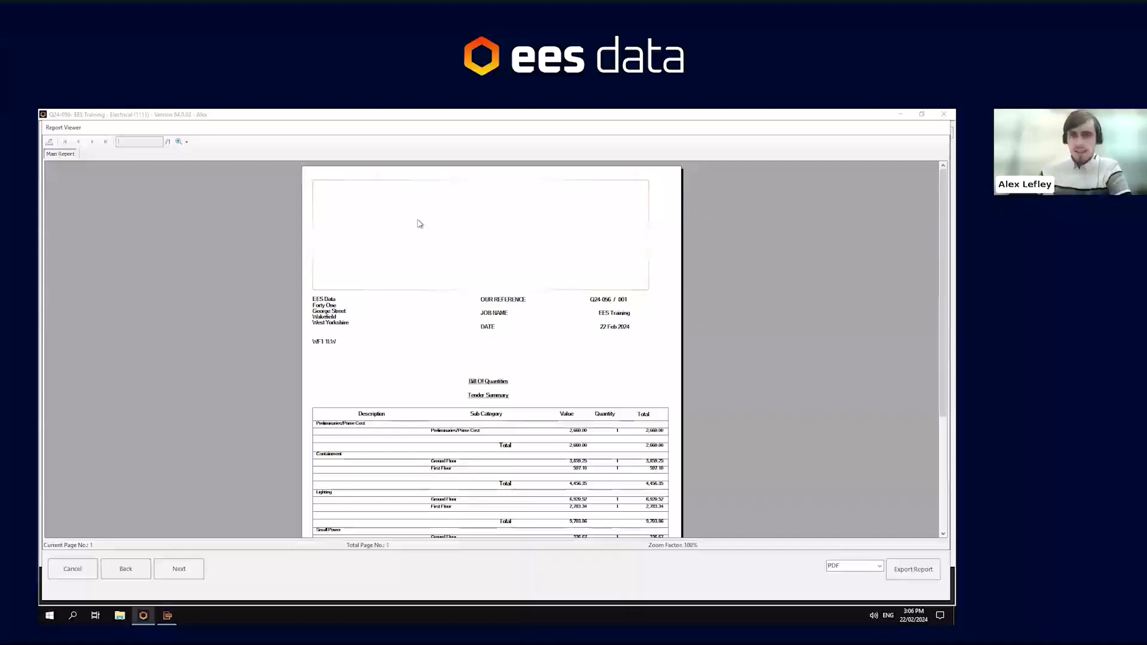
left_click(186, 143)
left_click(201, 199)
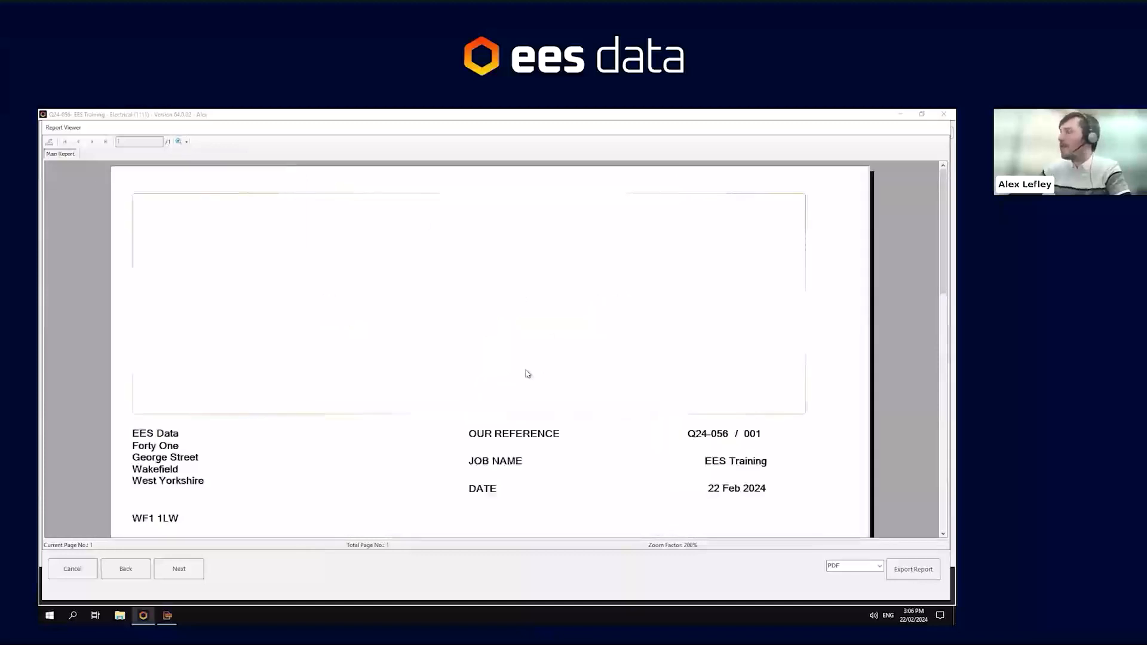
scroll(527, 374, "down", 2)
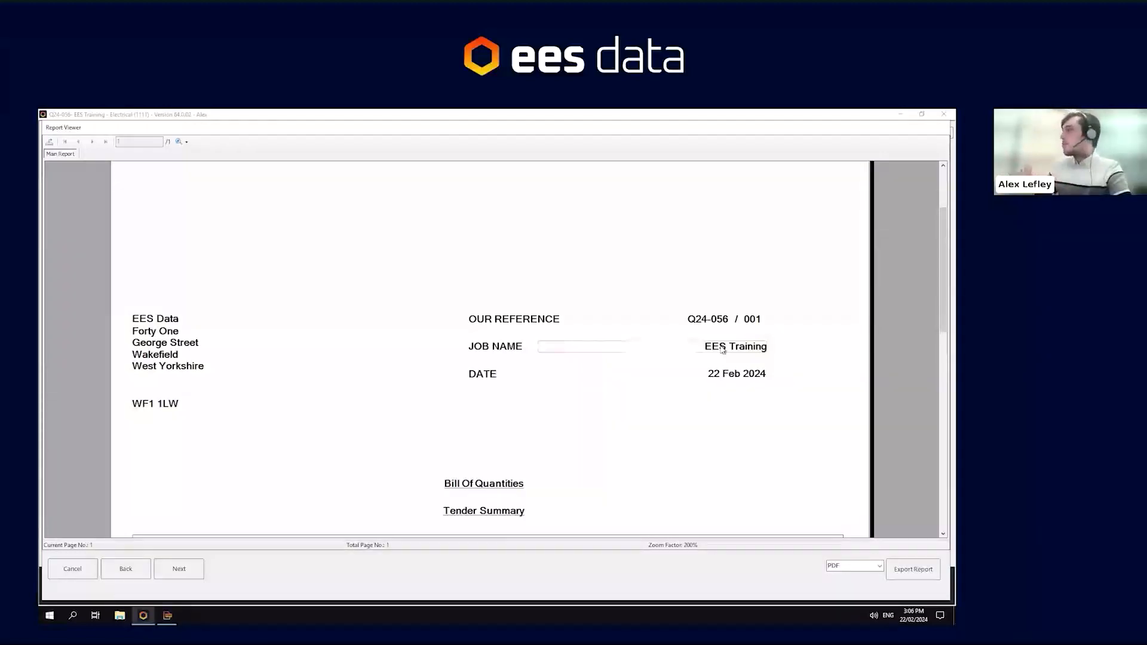
scroll(721, 349, "down", 1)
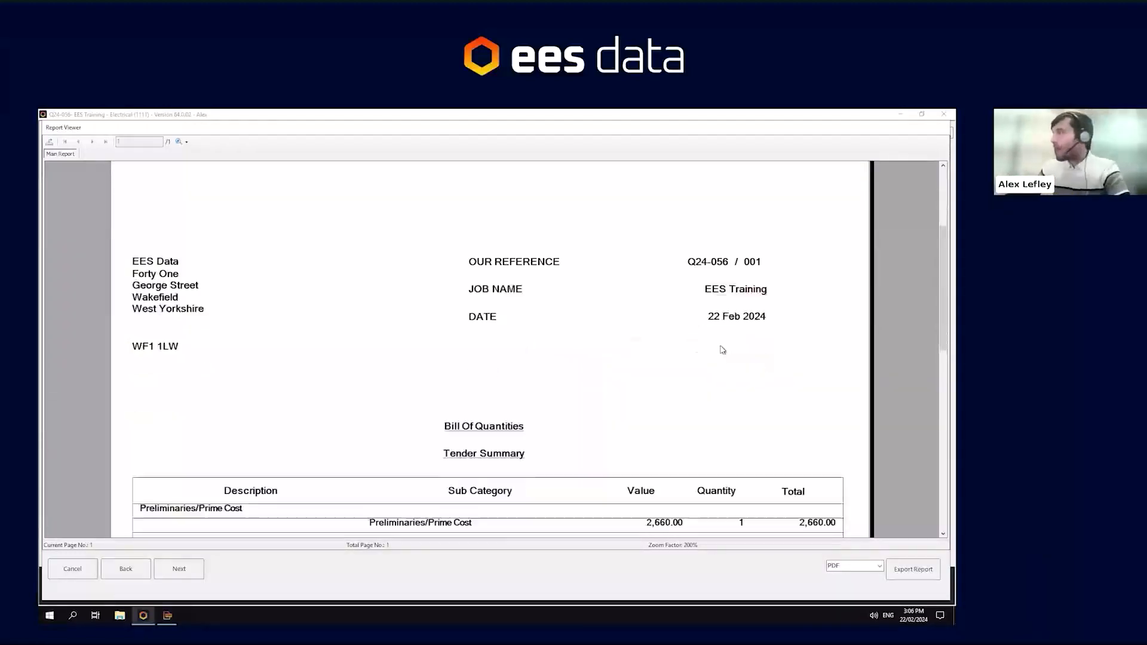
scroll(722, 349, "down", 3)
scroll(722, 349, "down", 1)
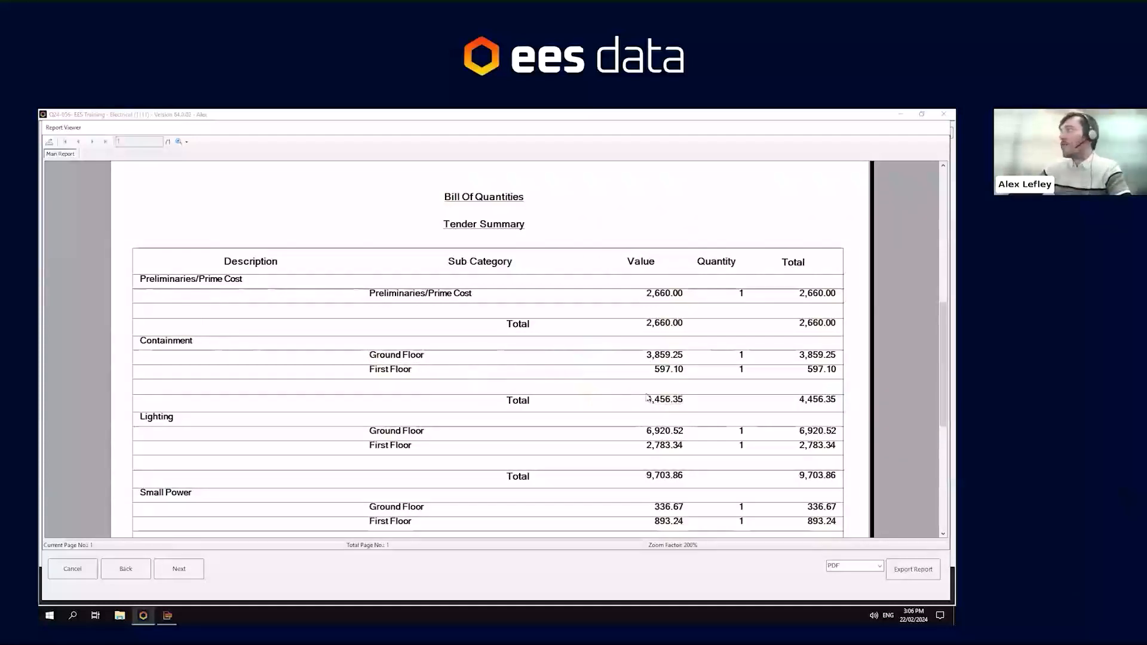
scroll(654, 400, "down", 1)
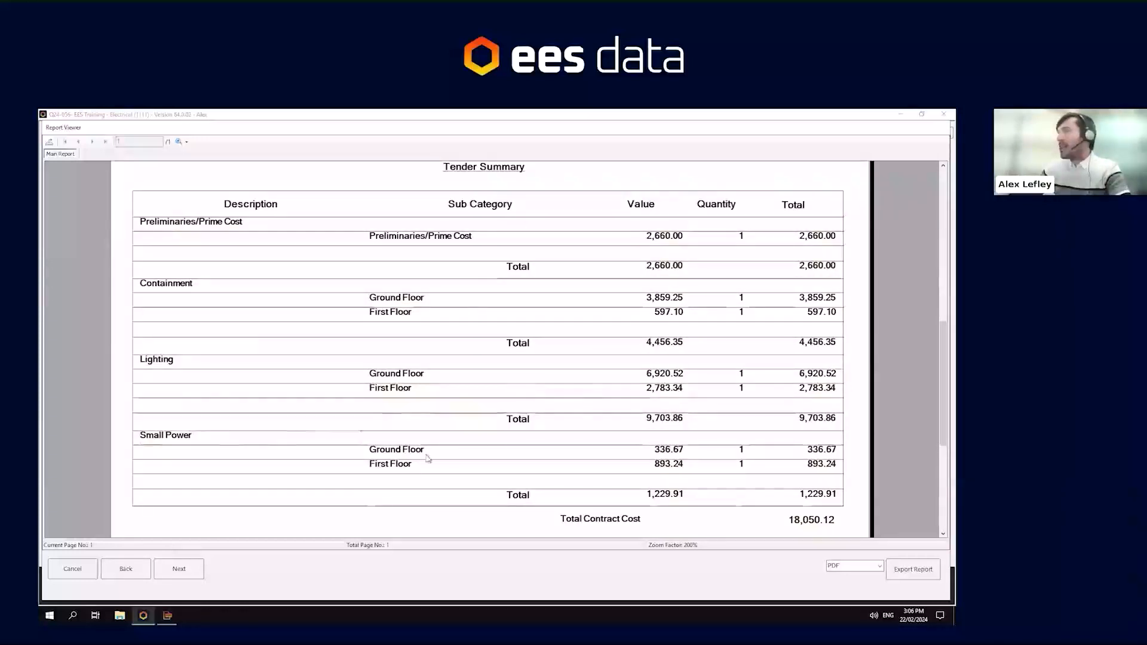
scroll(594, 478, "down", 1)
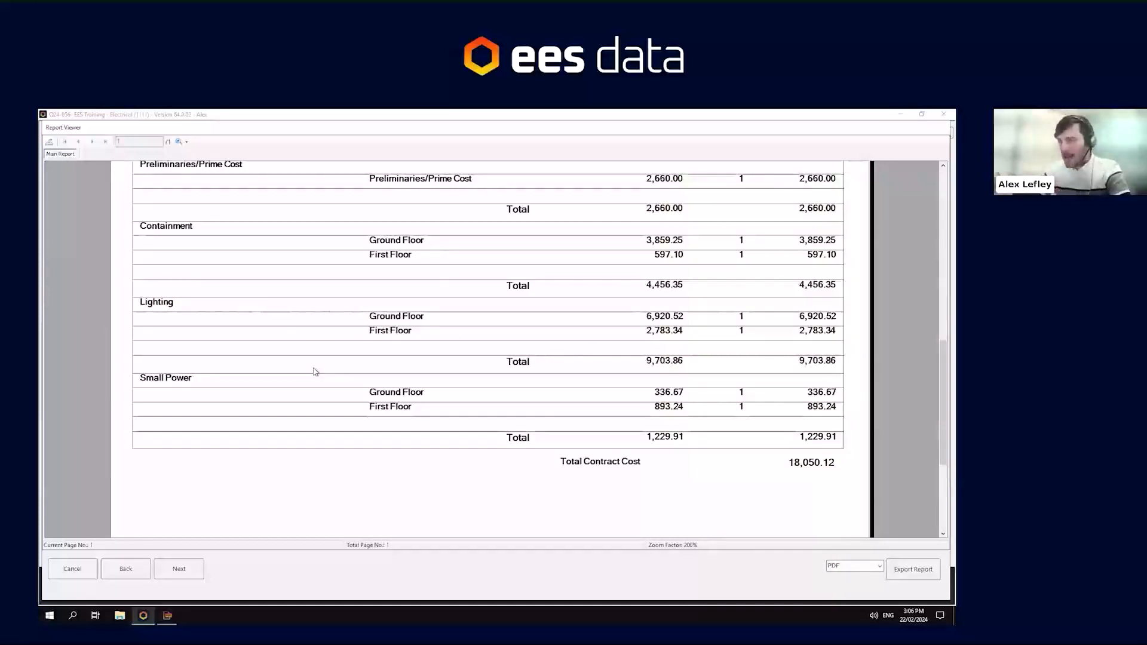
scroll(279, 391, "up", 15)
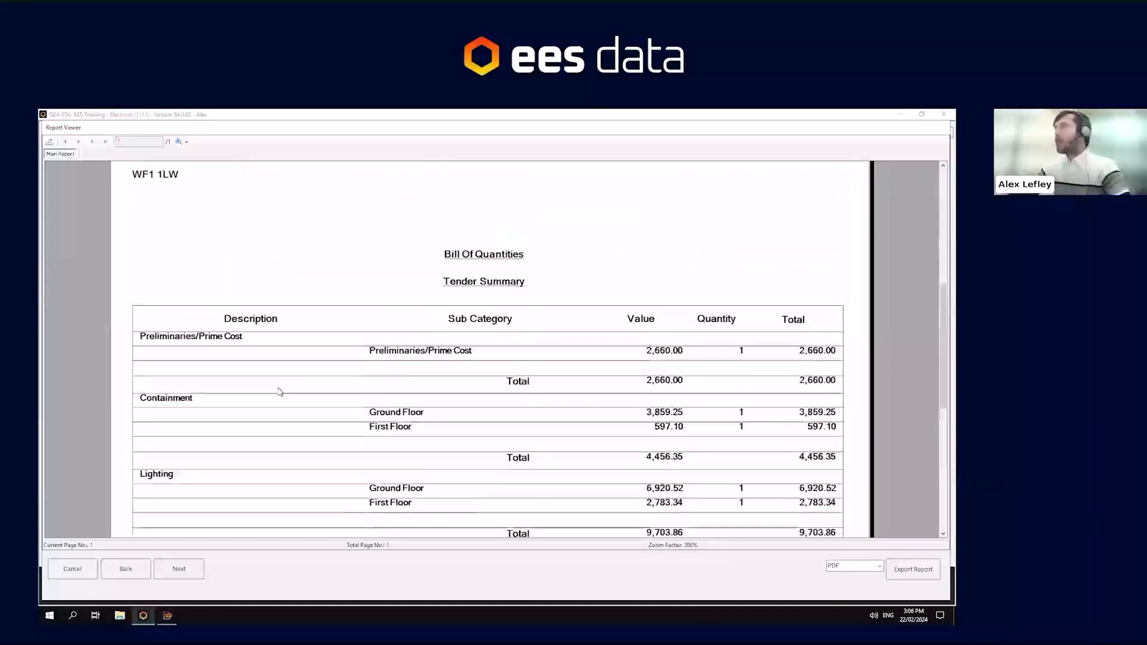
- Page through to the preliminaries summary and bill of quantities pages, viewing them at 200% zoom
left_click(178, 573)
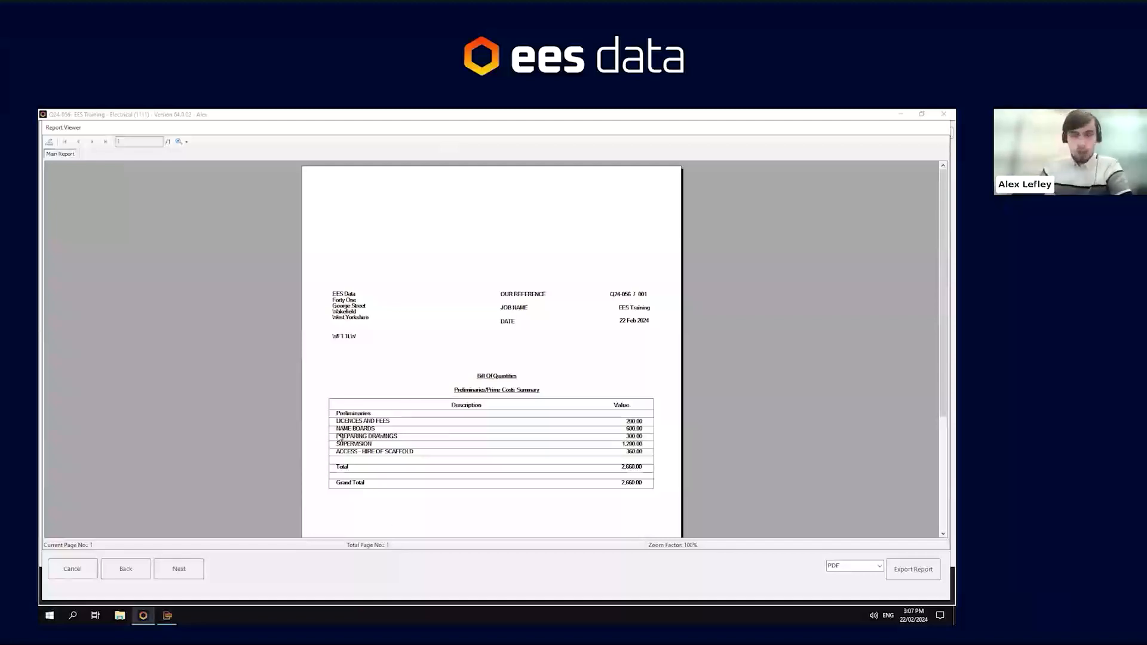
left_click(174, 572)
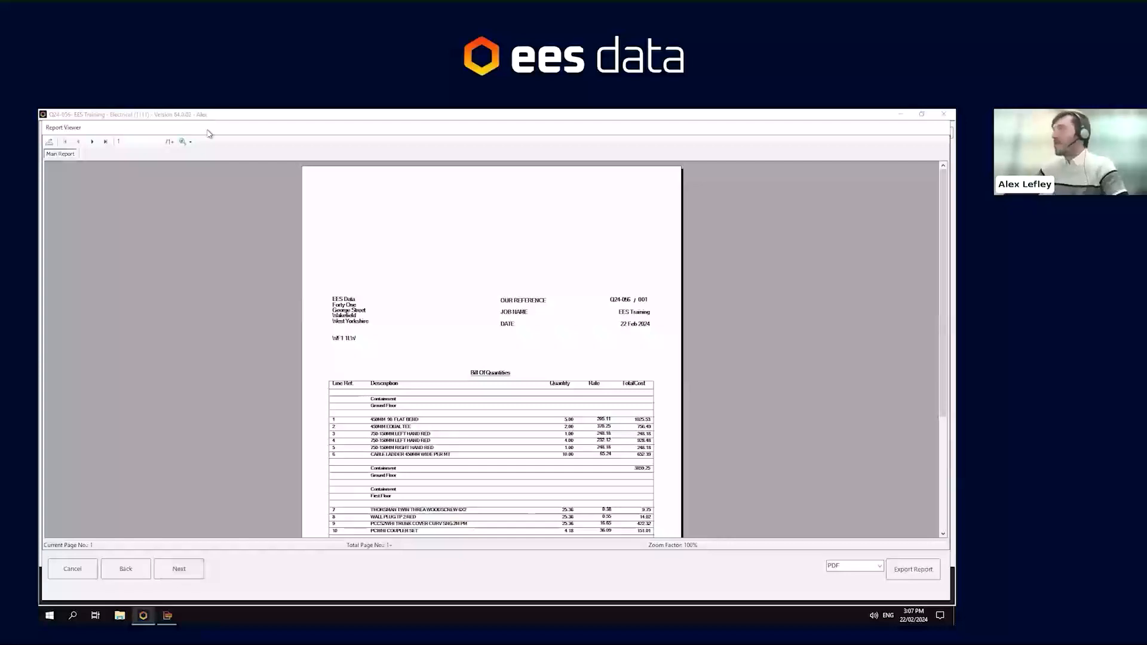
left_click(190, 141)
left_click(200, 196)
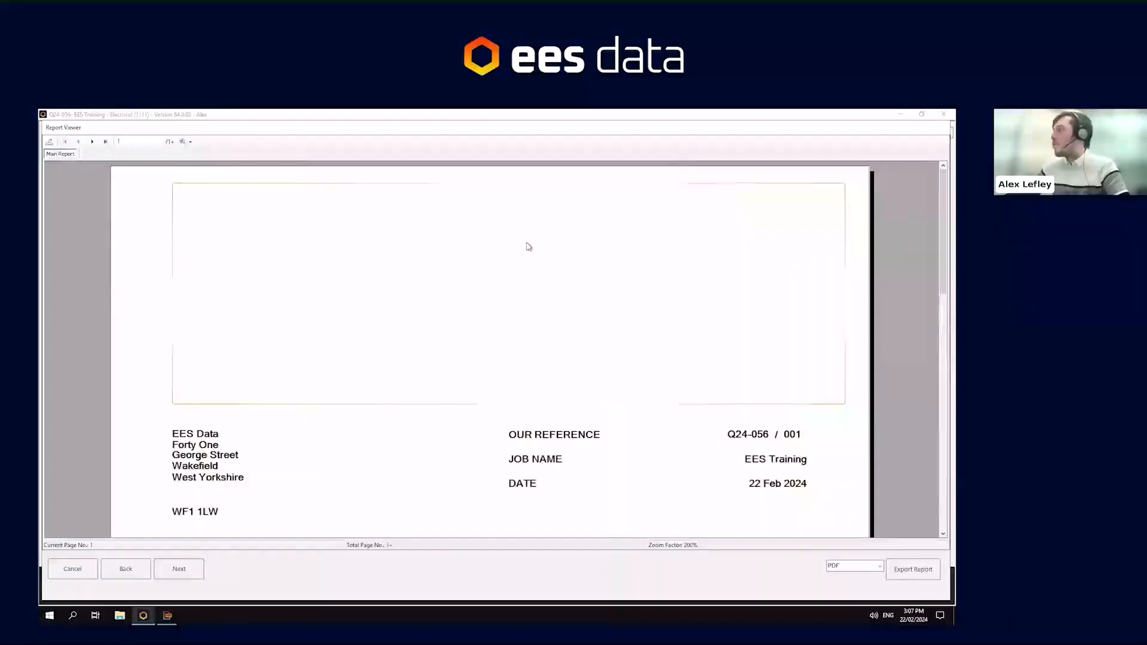
scroll(450, 328, "down", 3)
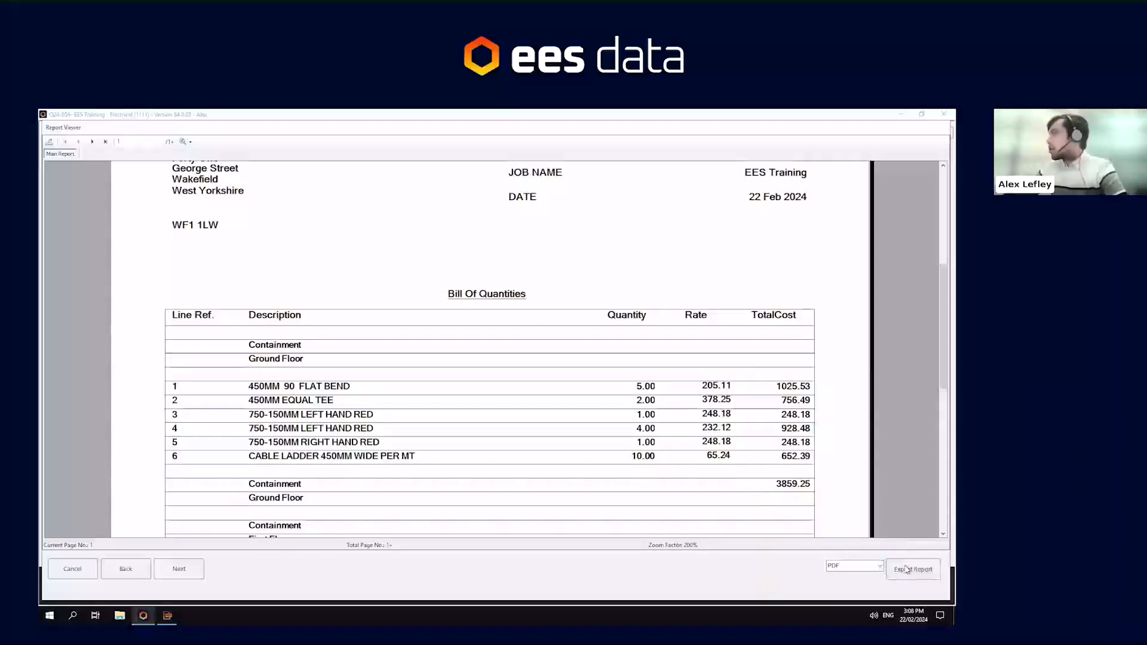
- Try to export the report as a PDF from the viewer's export command
left_click(52, 144)
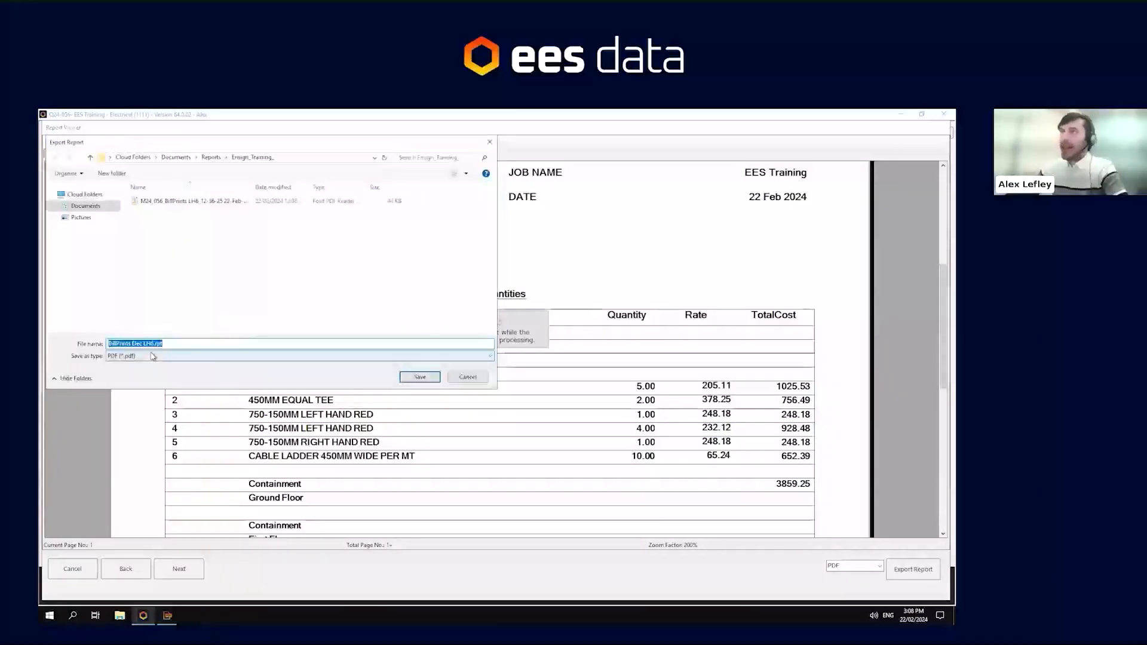
left_click(132, 358)
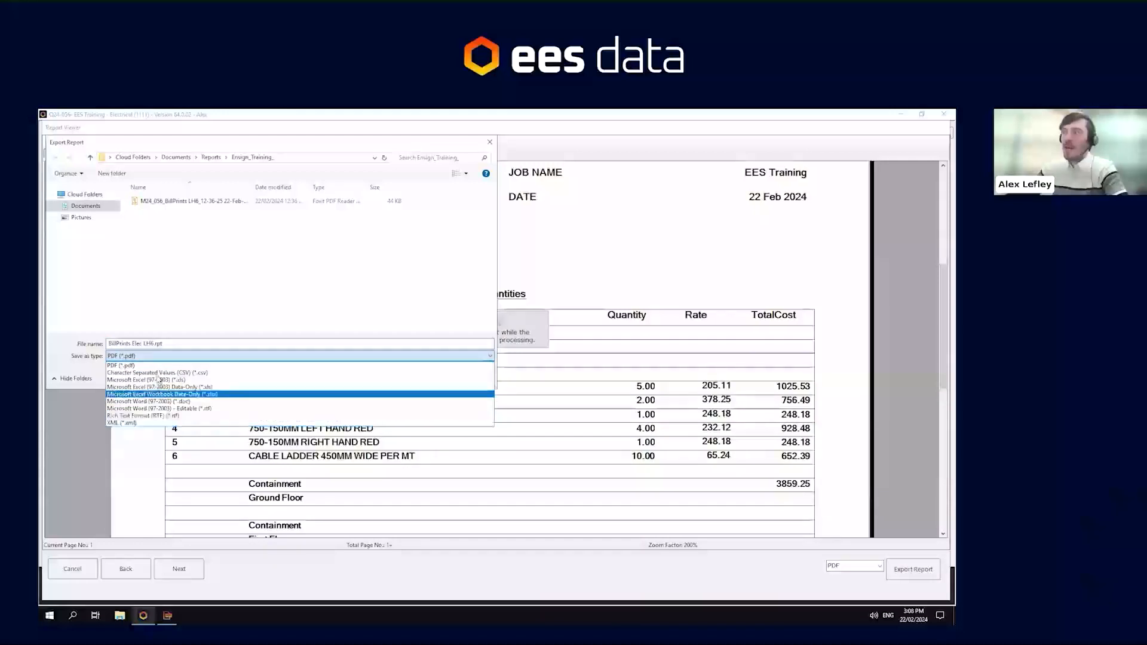
left_click(136, 365)
left_click(421, 378)
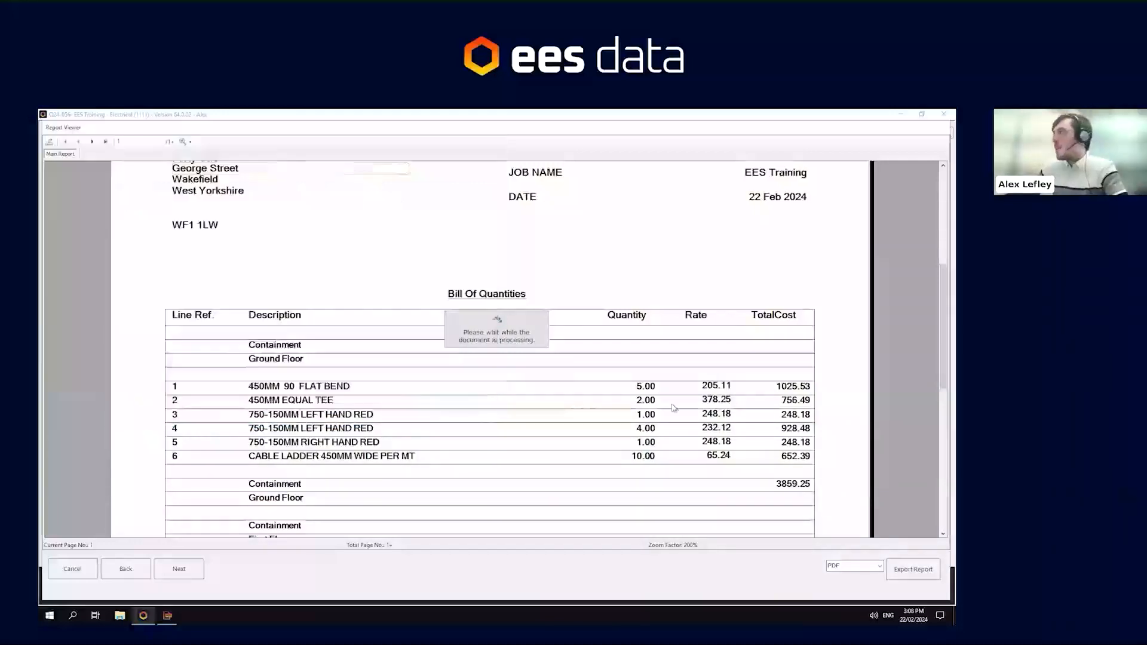
- Export the report as a PDF into the Reports\EES_Training folder
left_click(880, 566)
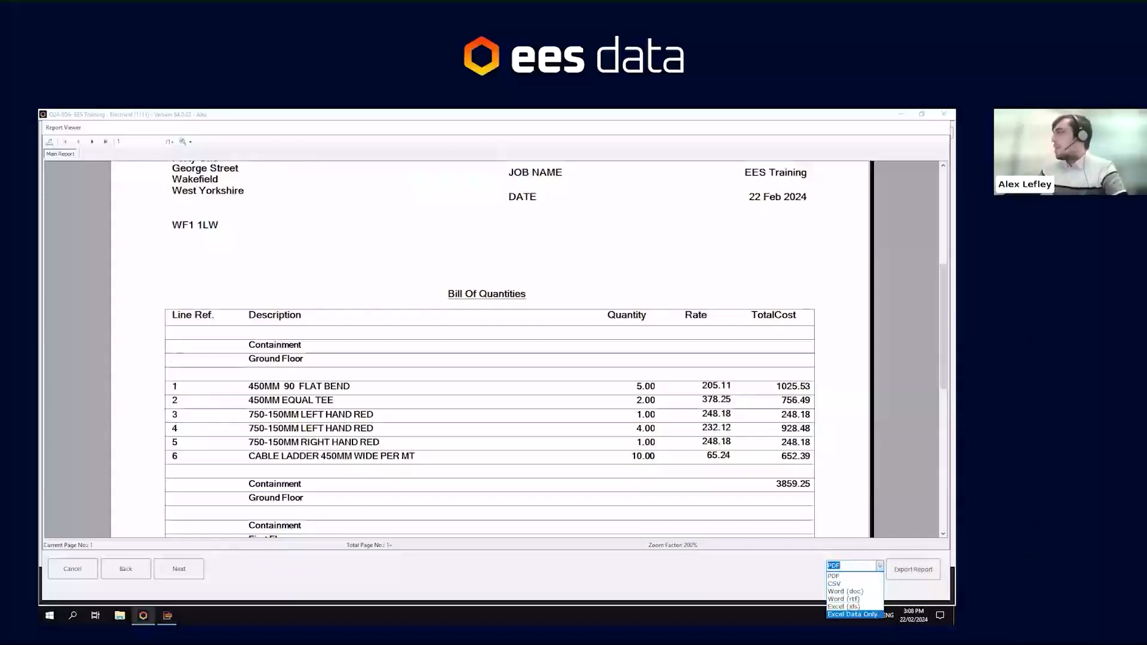
left_click(868, 577)
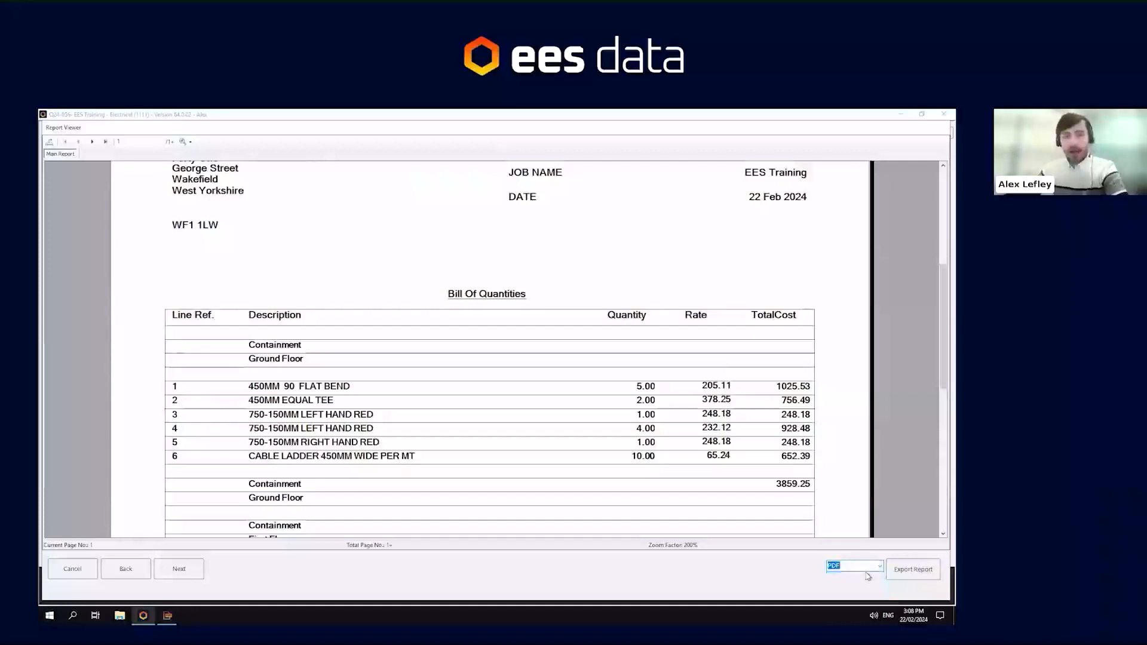
left_click(912, 569)
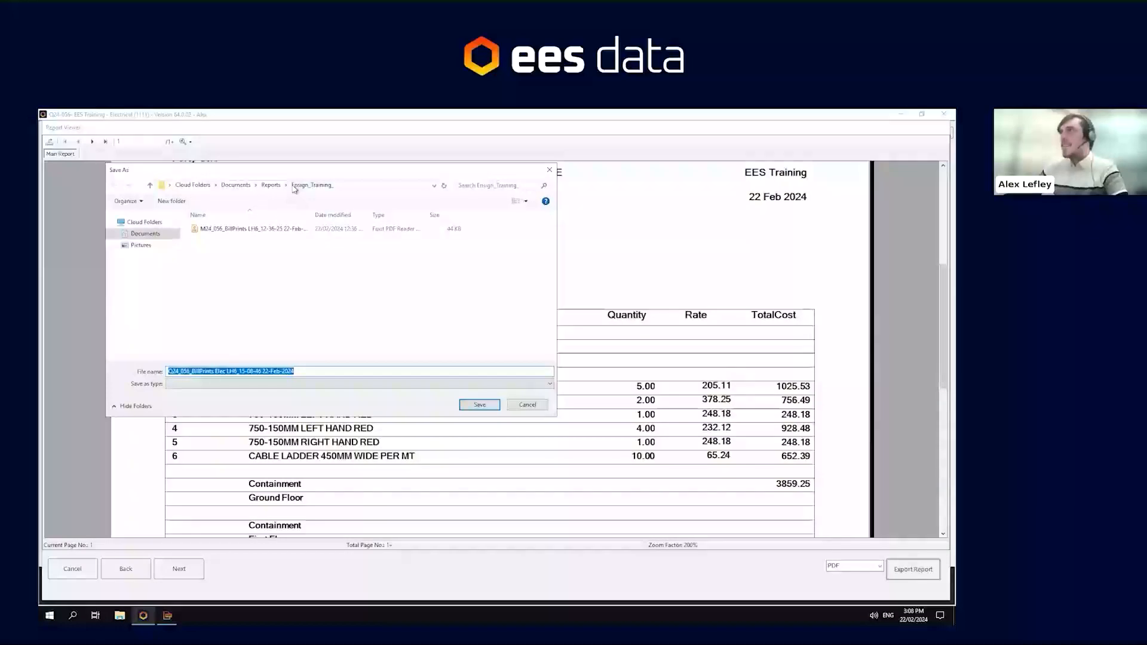
left_click(270, 186)
double_click(203, 230)
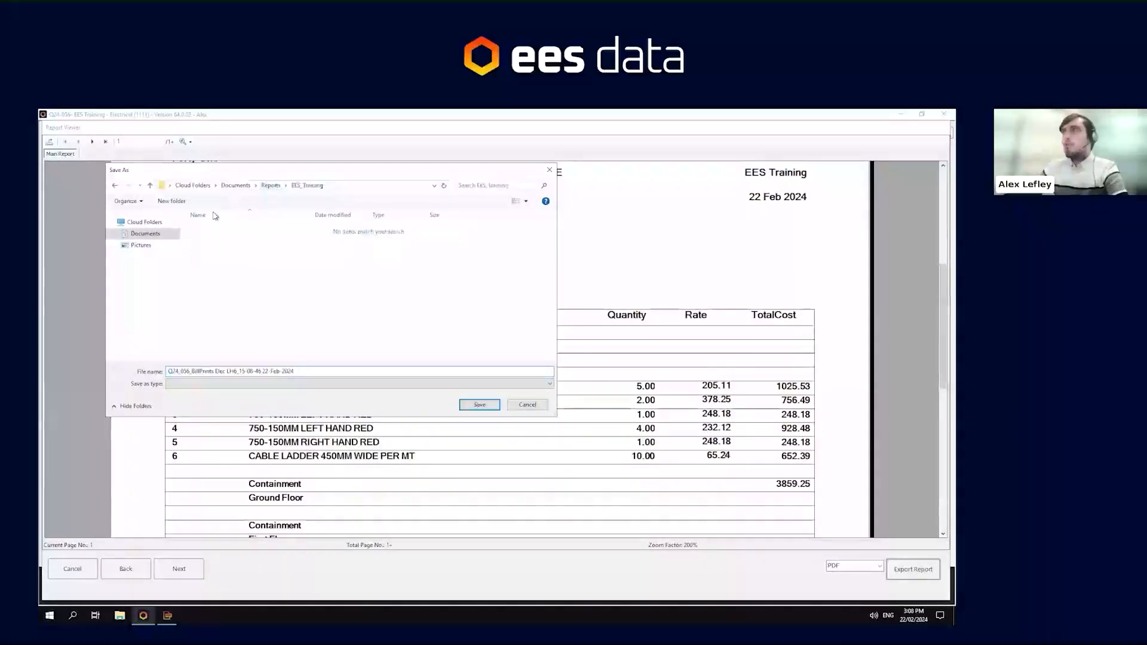
left_click(480, 406)
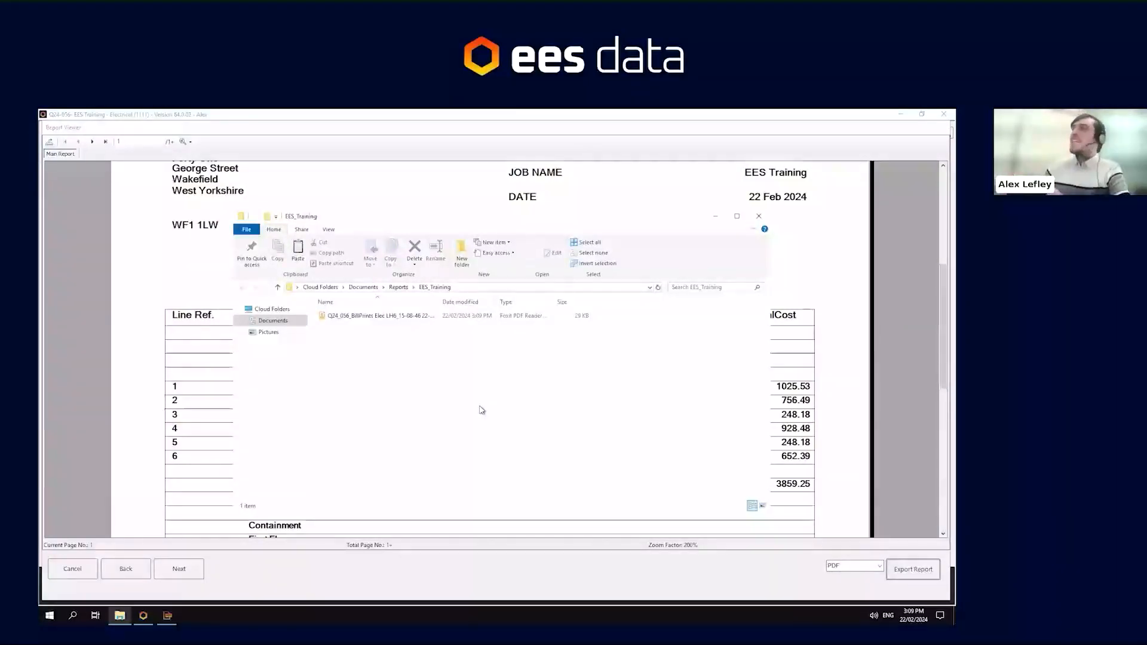
- Copy the exported PDF file and paste it onto the local desktop outside the remote session
right_click(422, 317)
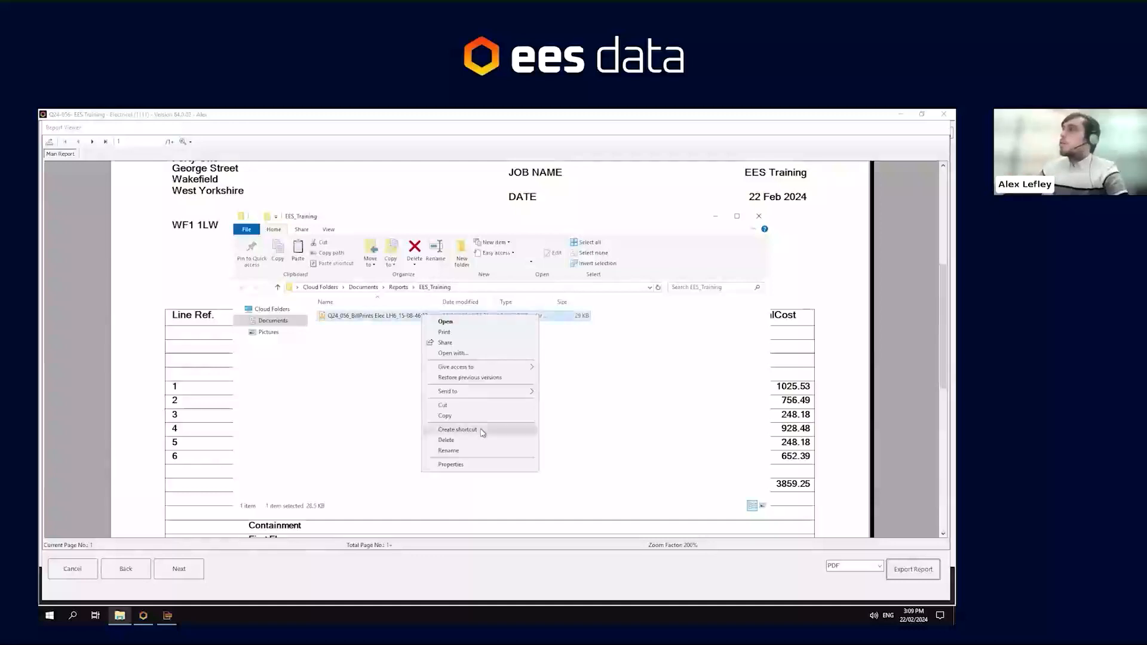
left_click(460, 415)
mouse_move(502, 114)
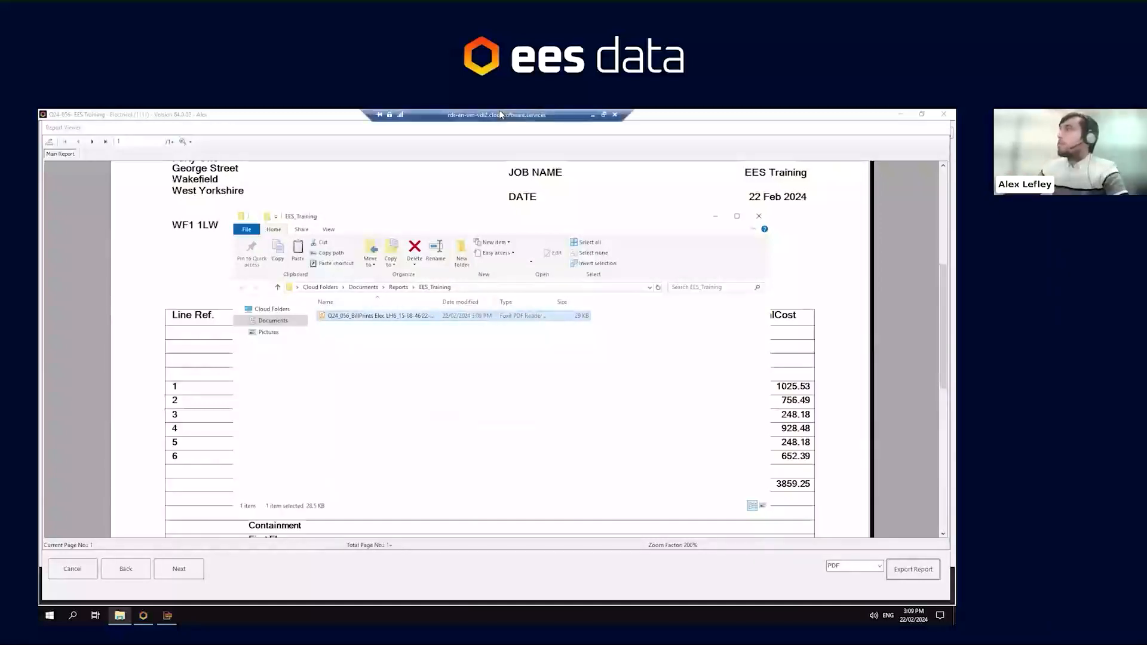
left_click(590, 115)
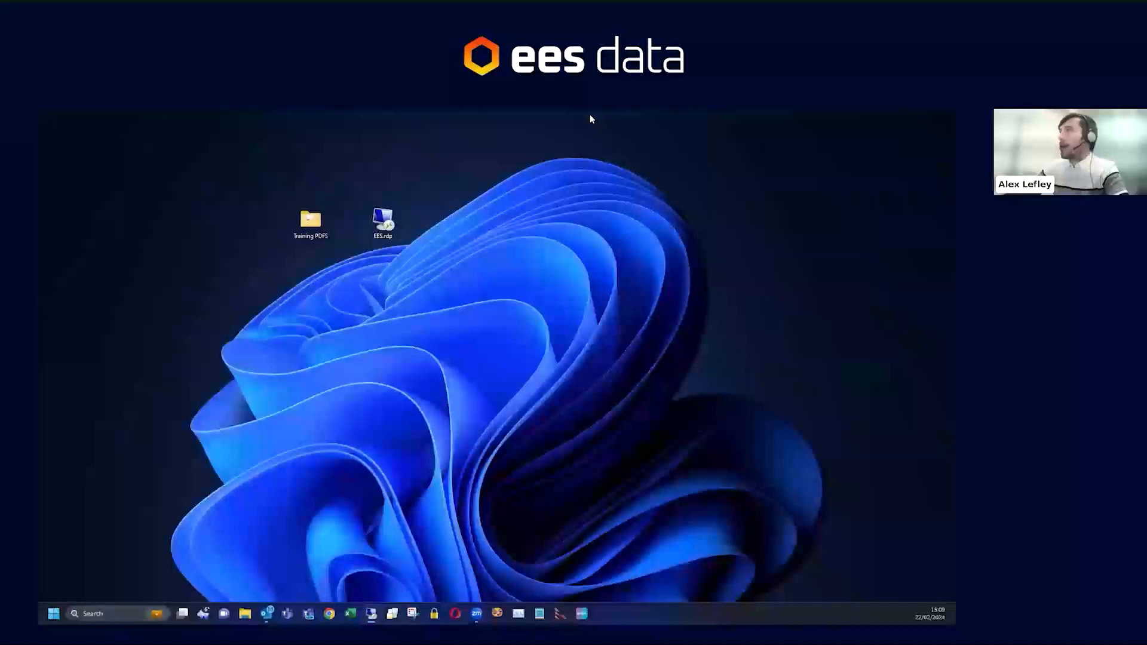
right_click(243, 231)
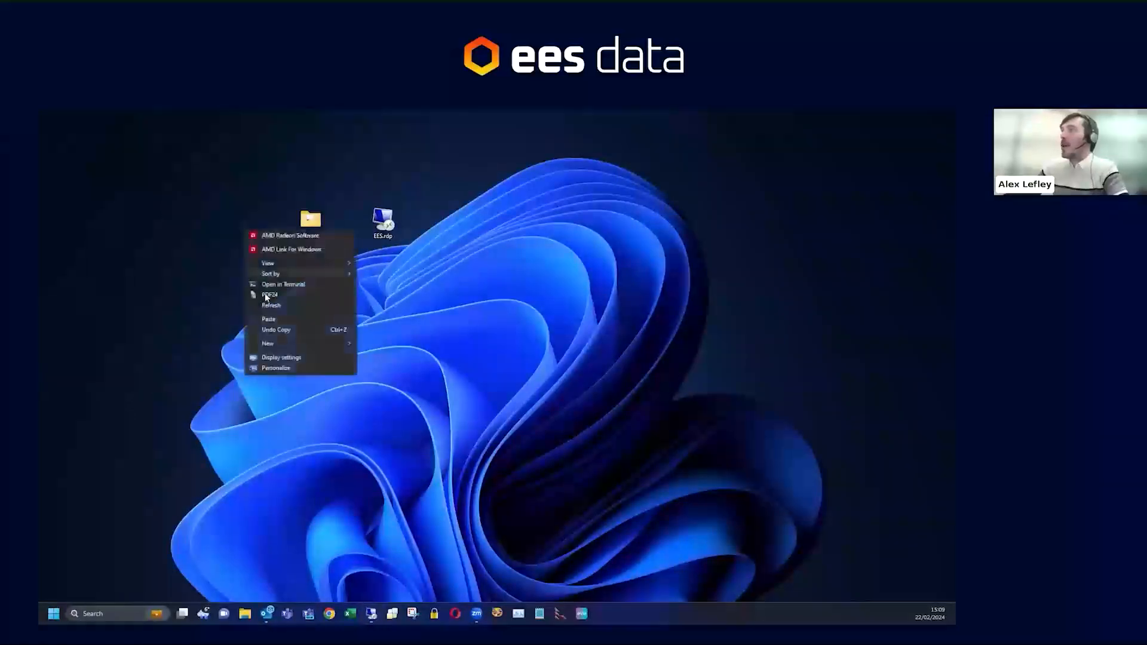
left_click(266, 321)
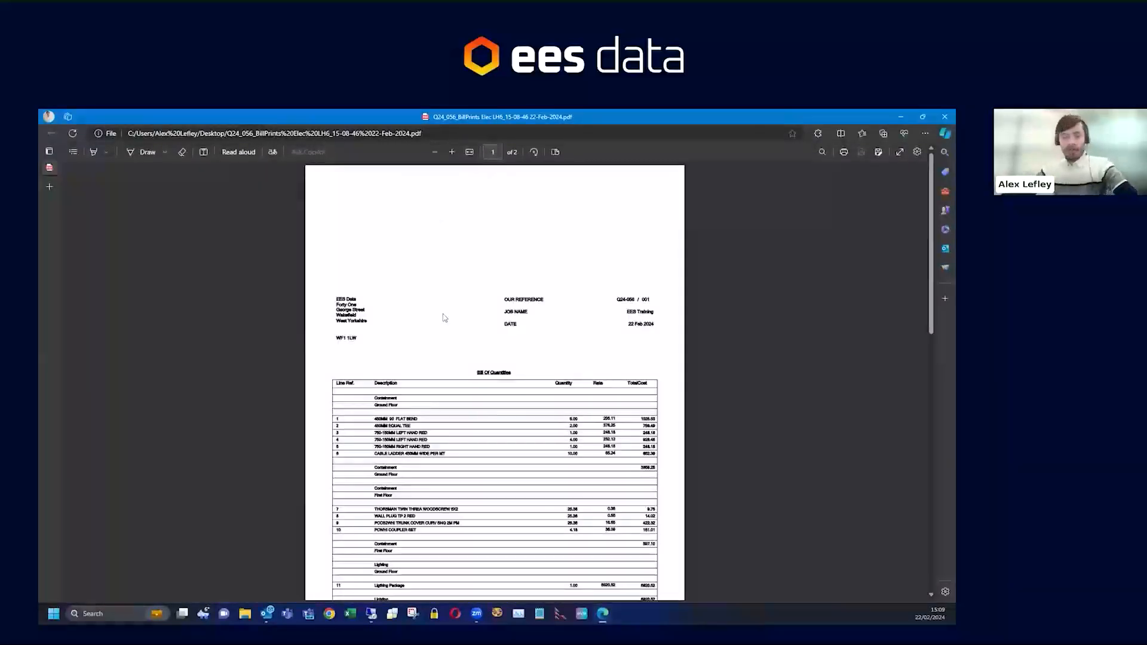
- Scroll through the exported bill of quantities PDF on the local desktop to review its lines, then close it
scroll(503, 371, "up", 5)
scroll(503, 371, "down", 4)
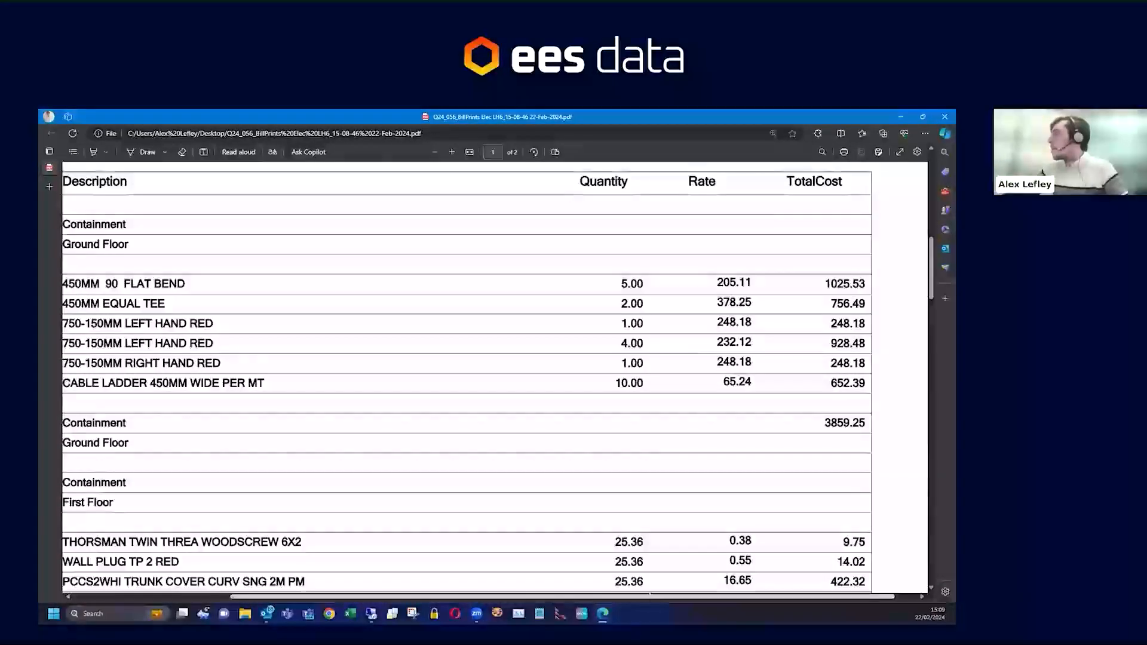
scroll(536, 582, "left", 3)
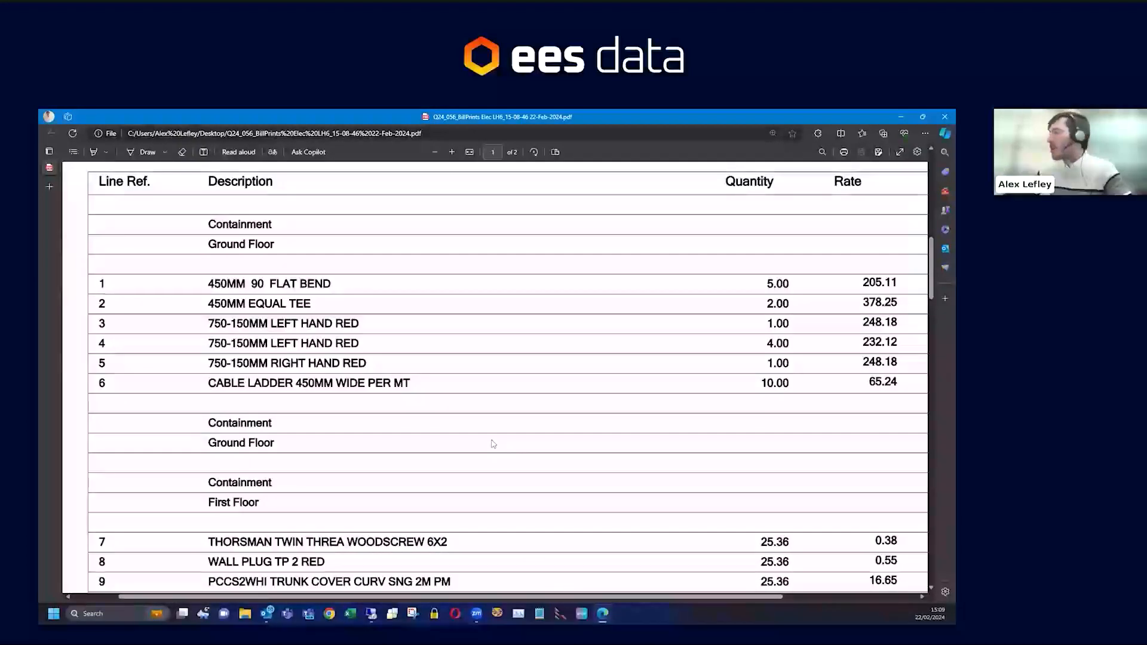
scroll(494, 444, "down", 5)
scroll(494, 444, "down", 5)
scroll(494, 444, "down", 10)
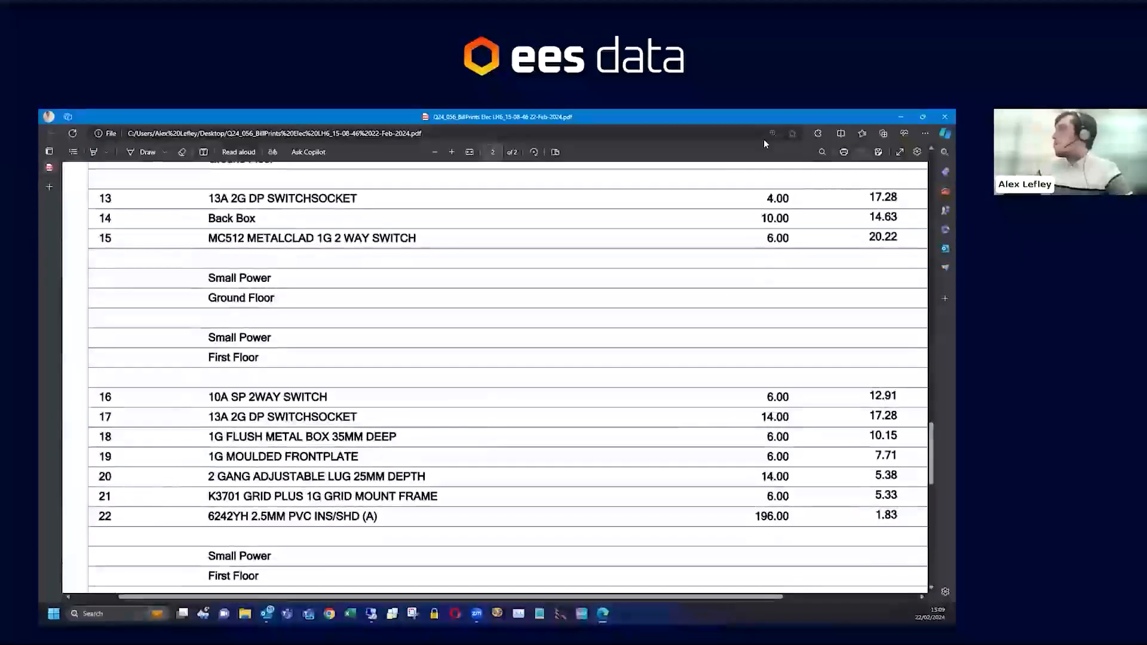
left_click(917, 117)
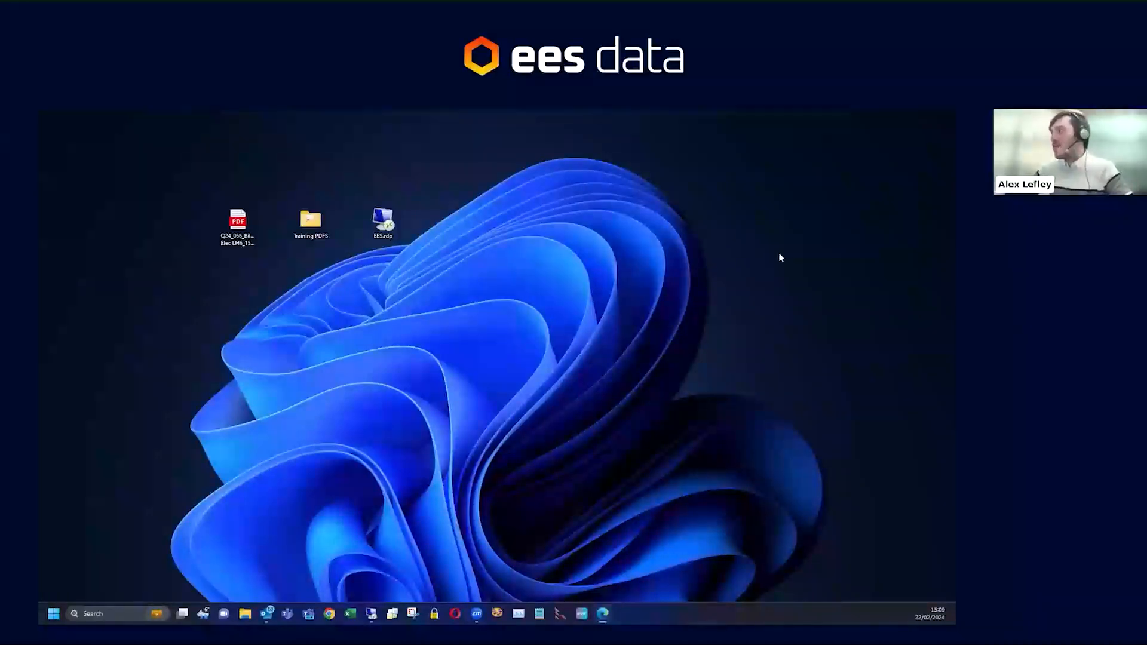
- Return to the remote session and close the EES_Training reports folder window and the report preview
left_click(372, 614)
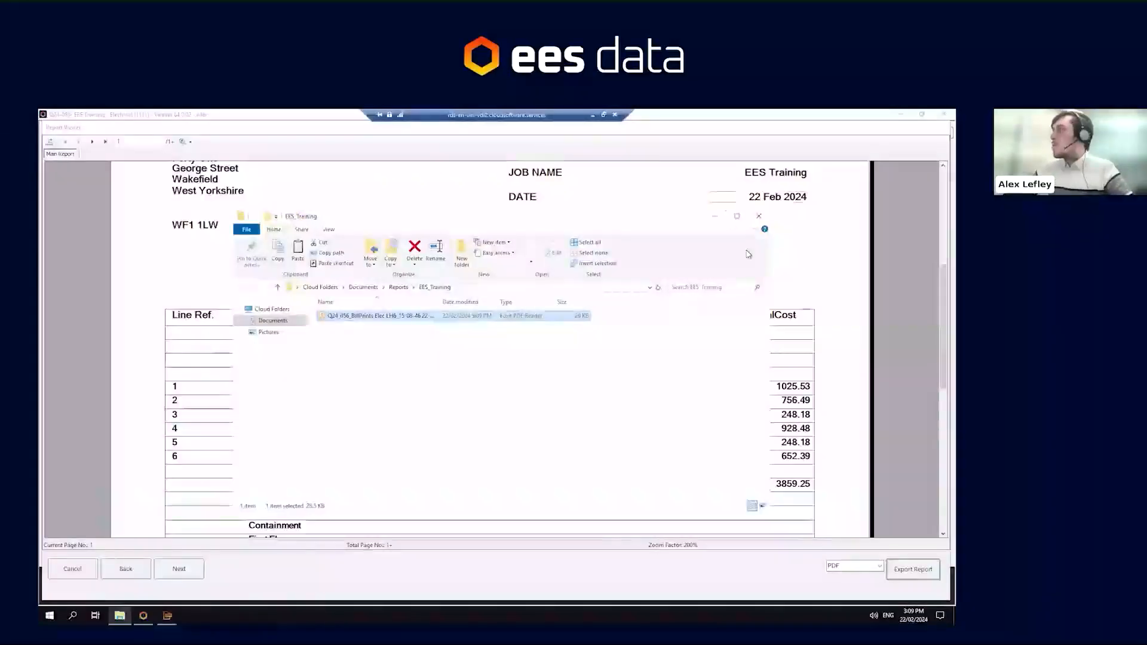
left_click(759, 218)
left_click(71, 569)
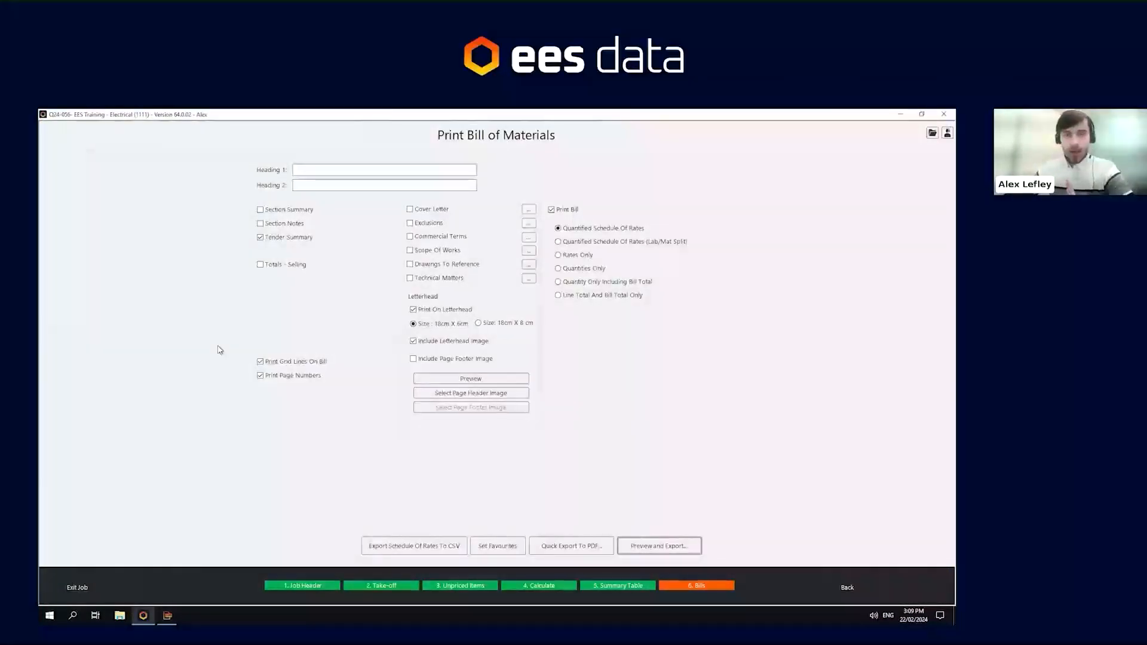
- Exit the job and confirm leaving it to return to the start screen
left_click(70, 587)
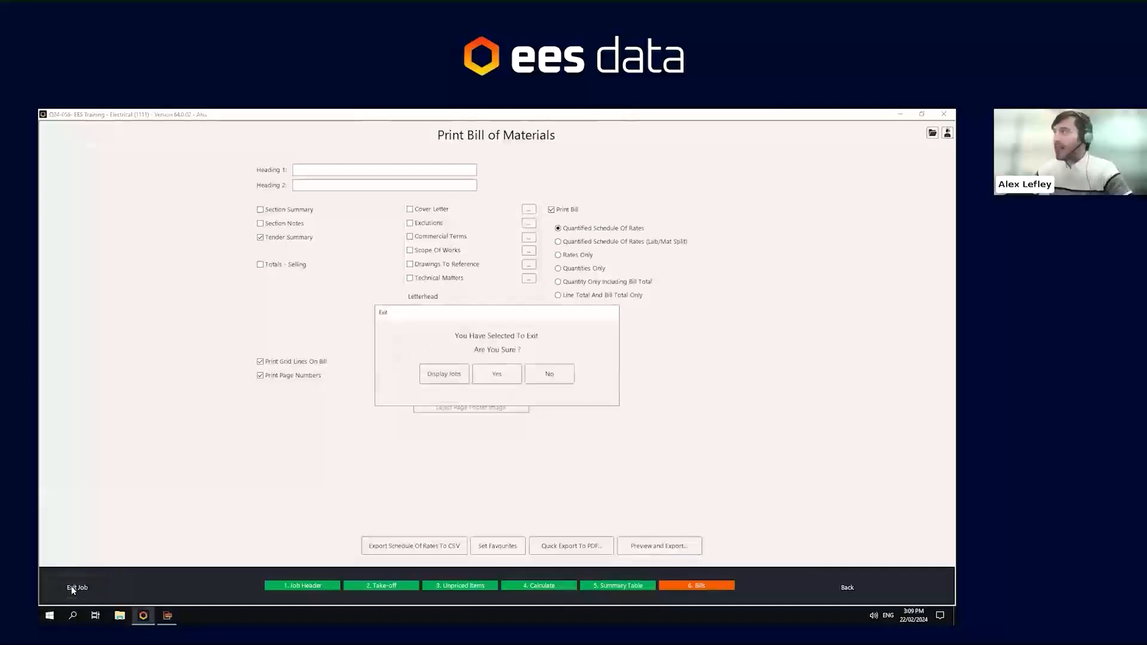
left_click(494, 377)
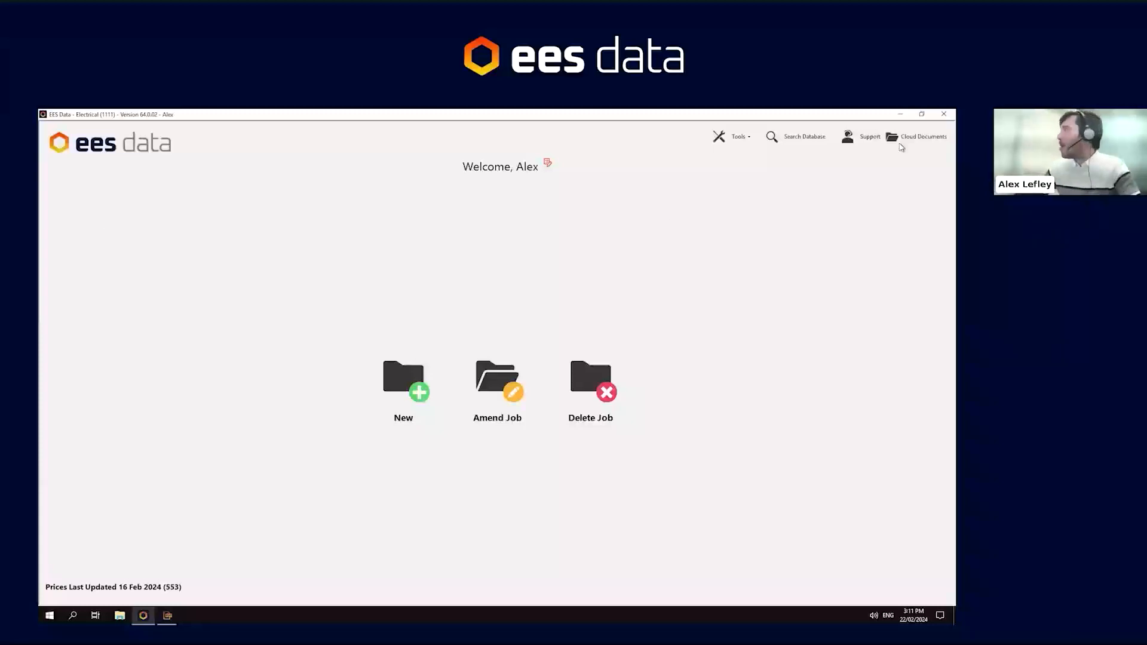
- Open the Support contact details
left_click(868, 141)
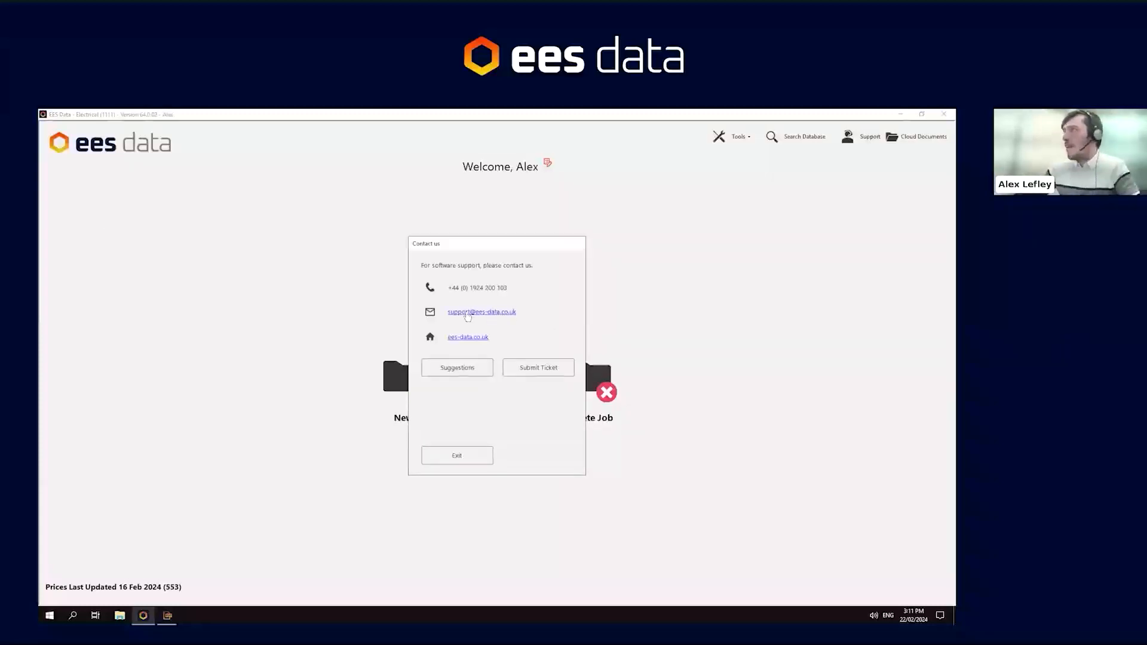